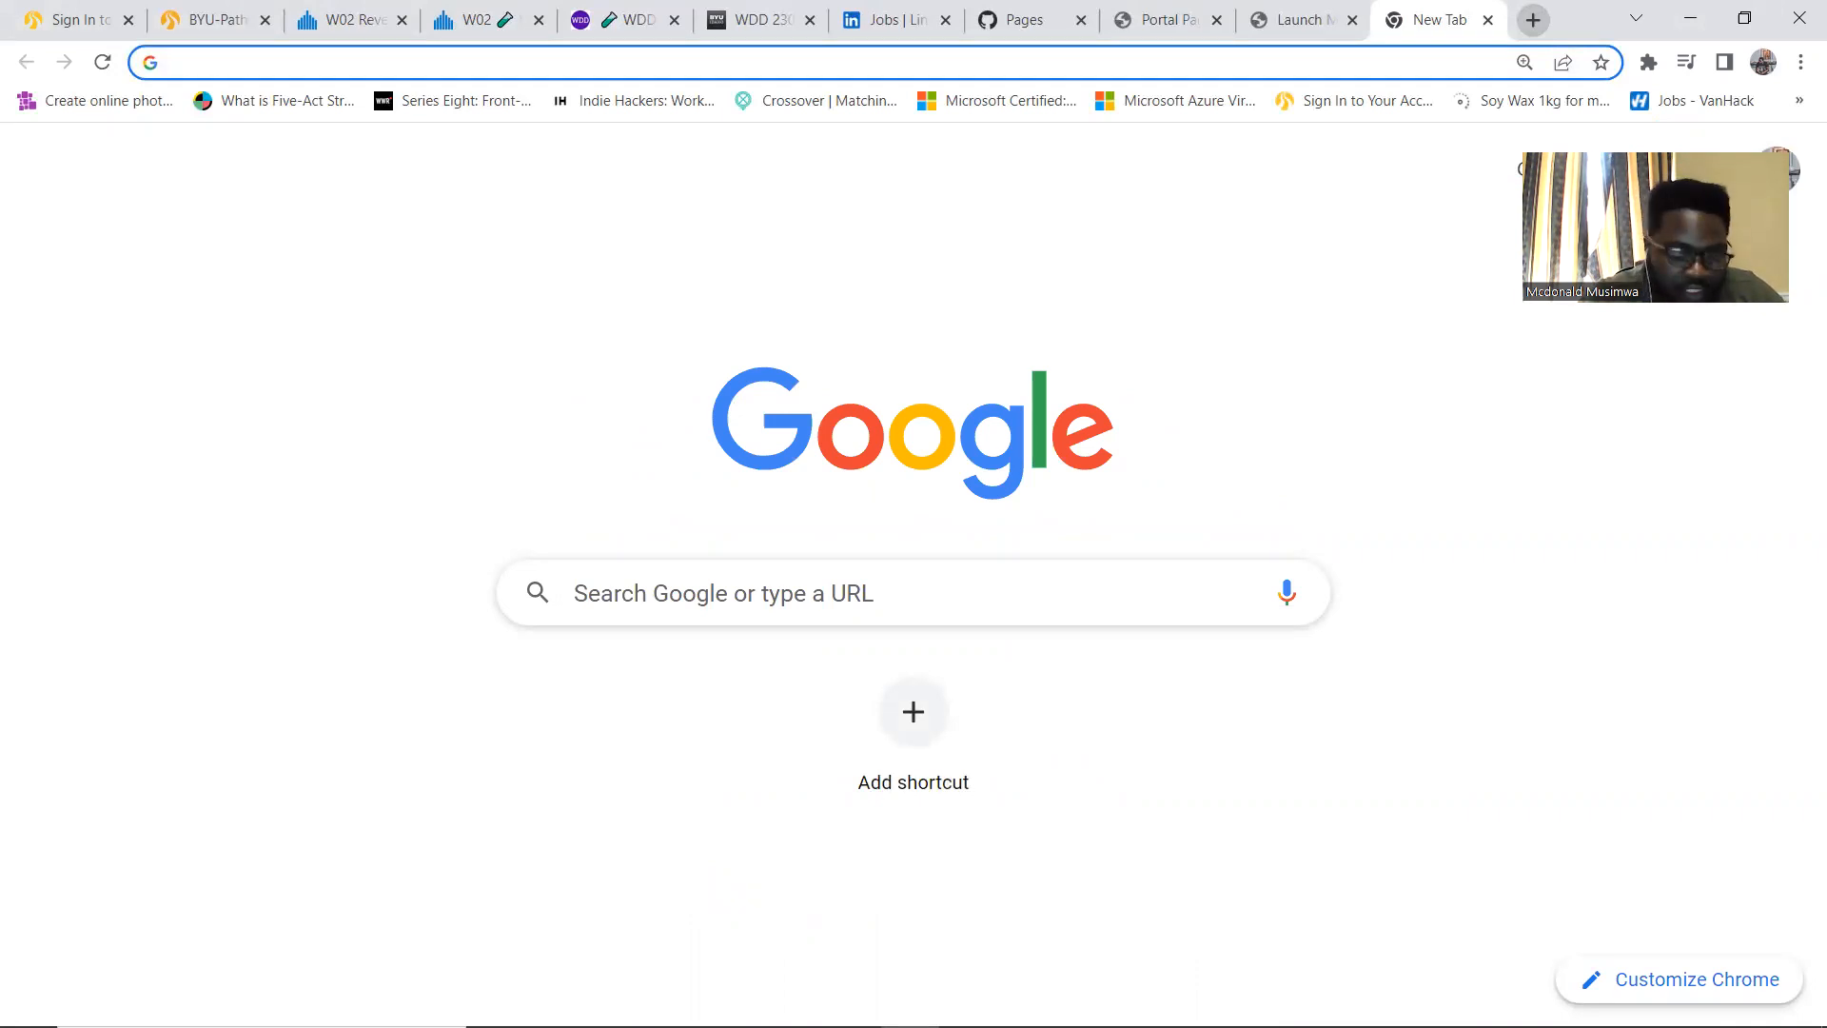
Search the web for barko financial services and open the Barko Loans home page
text(bsrsk)
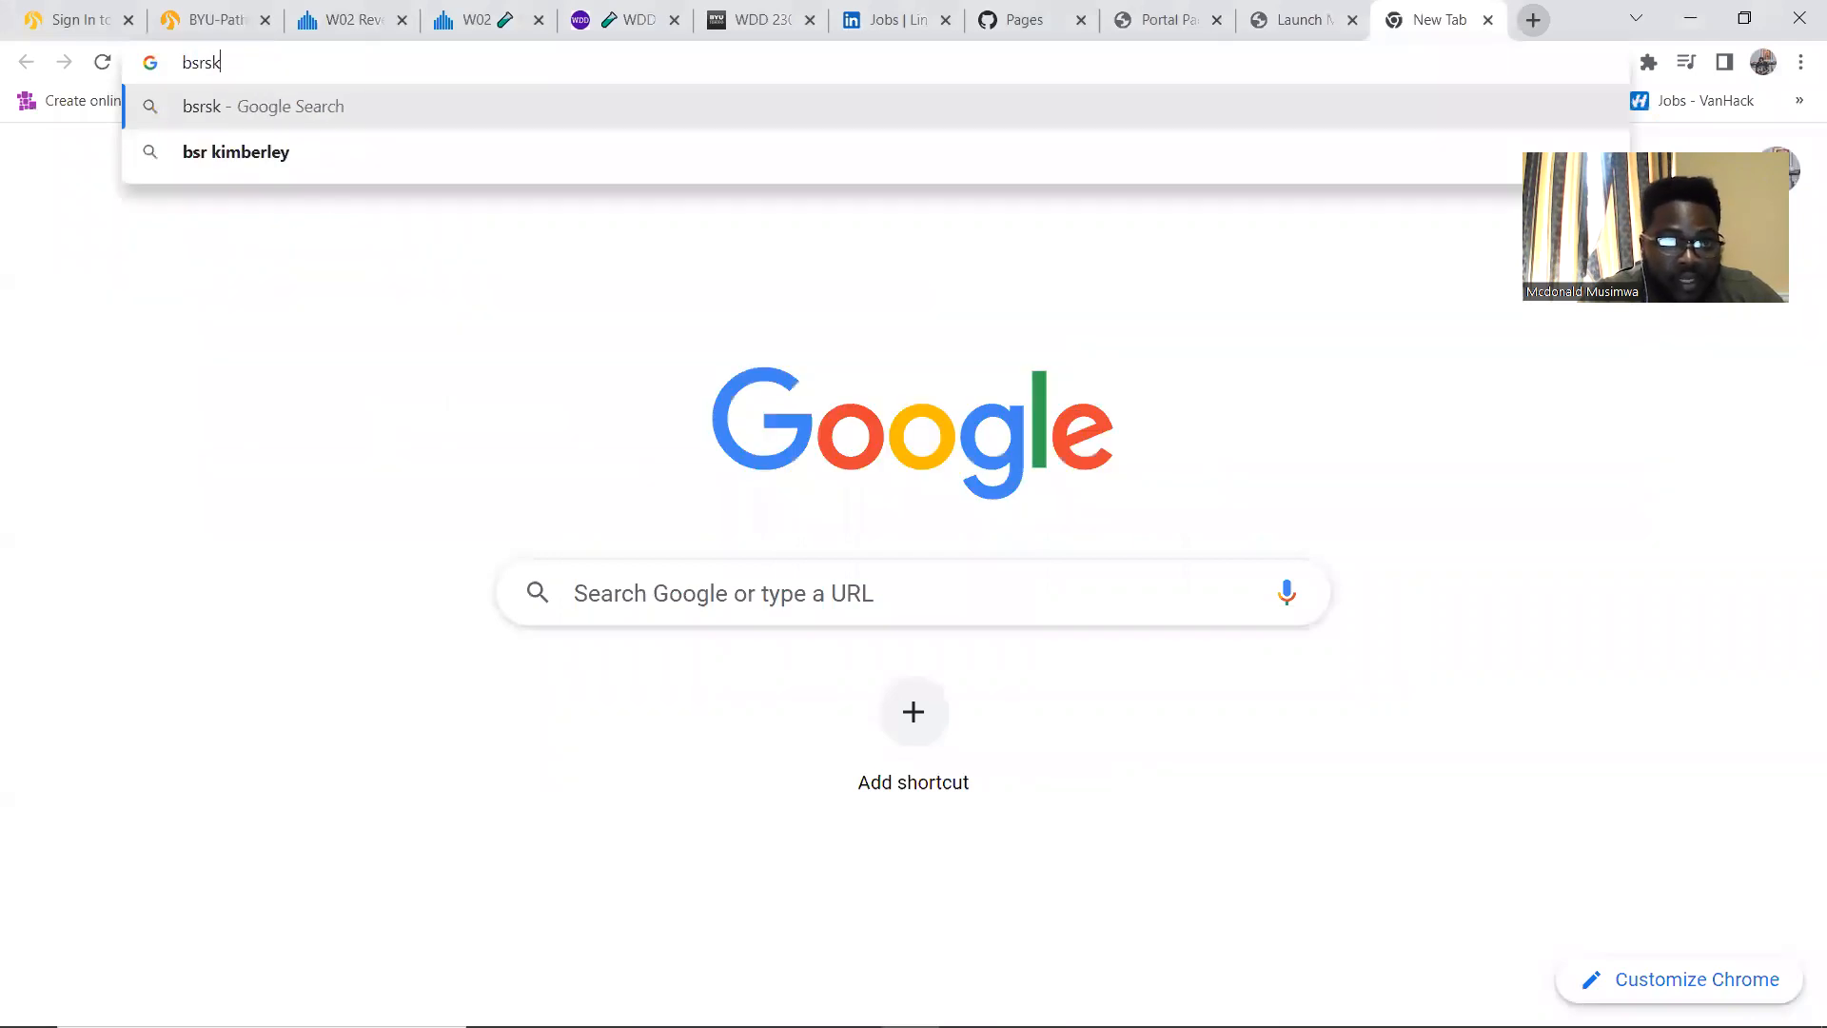
key(BackSpace)
key(BackSpace)
key(BackSpace)
key(BackSpace)
text(arko)
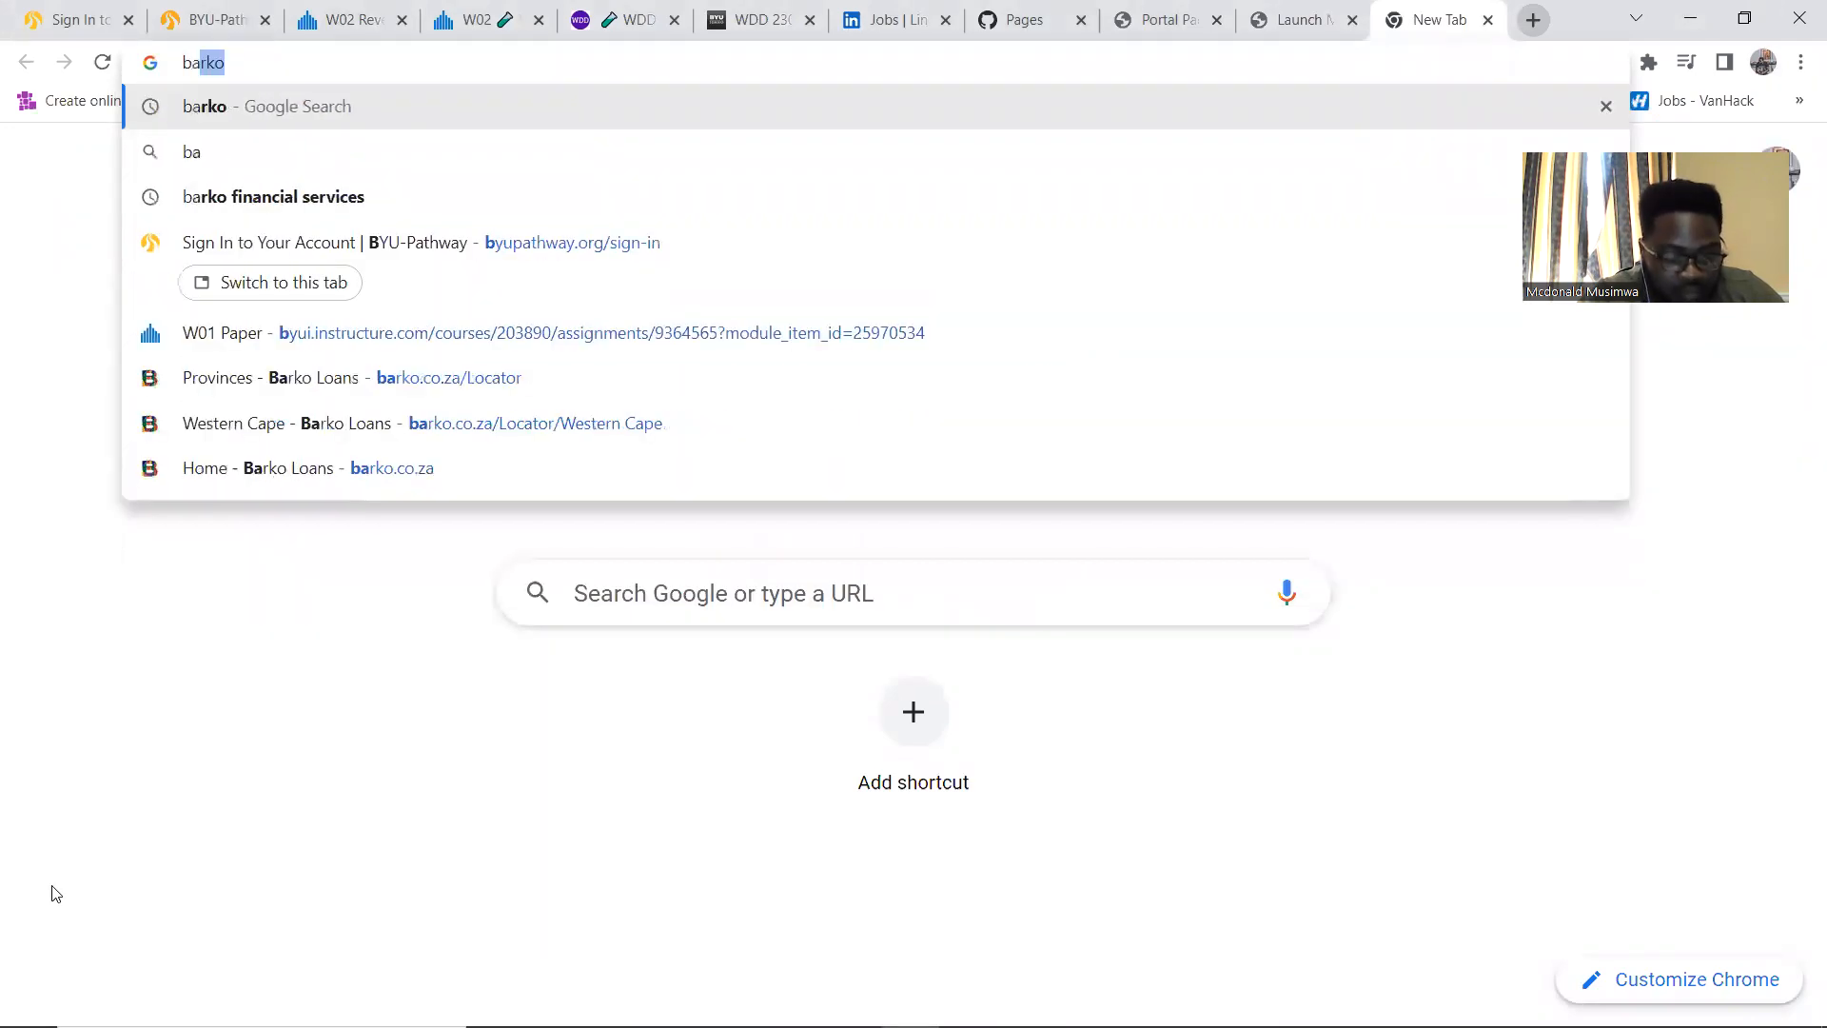
key(Down)
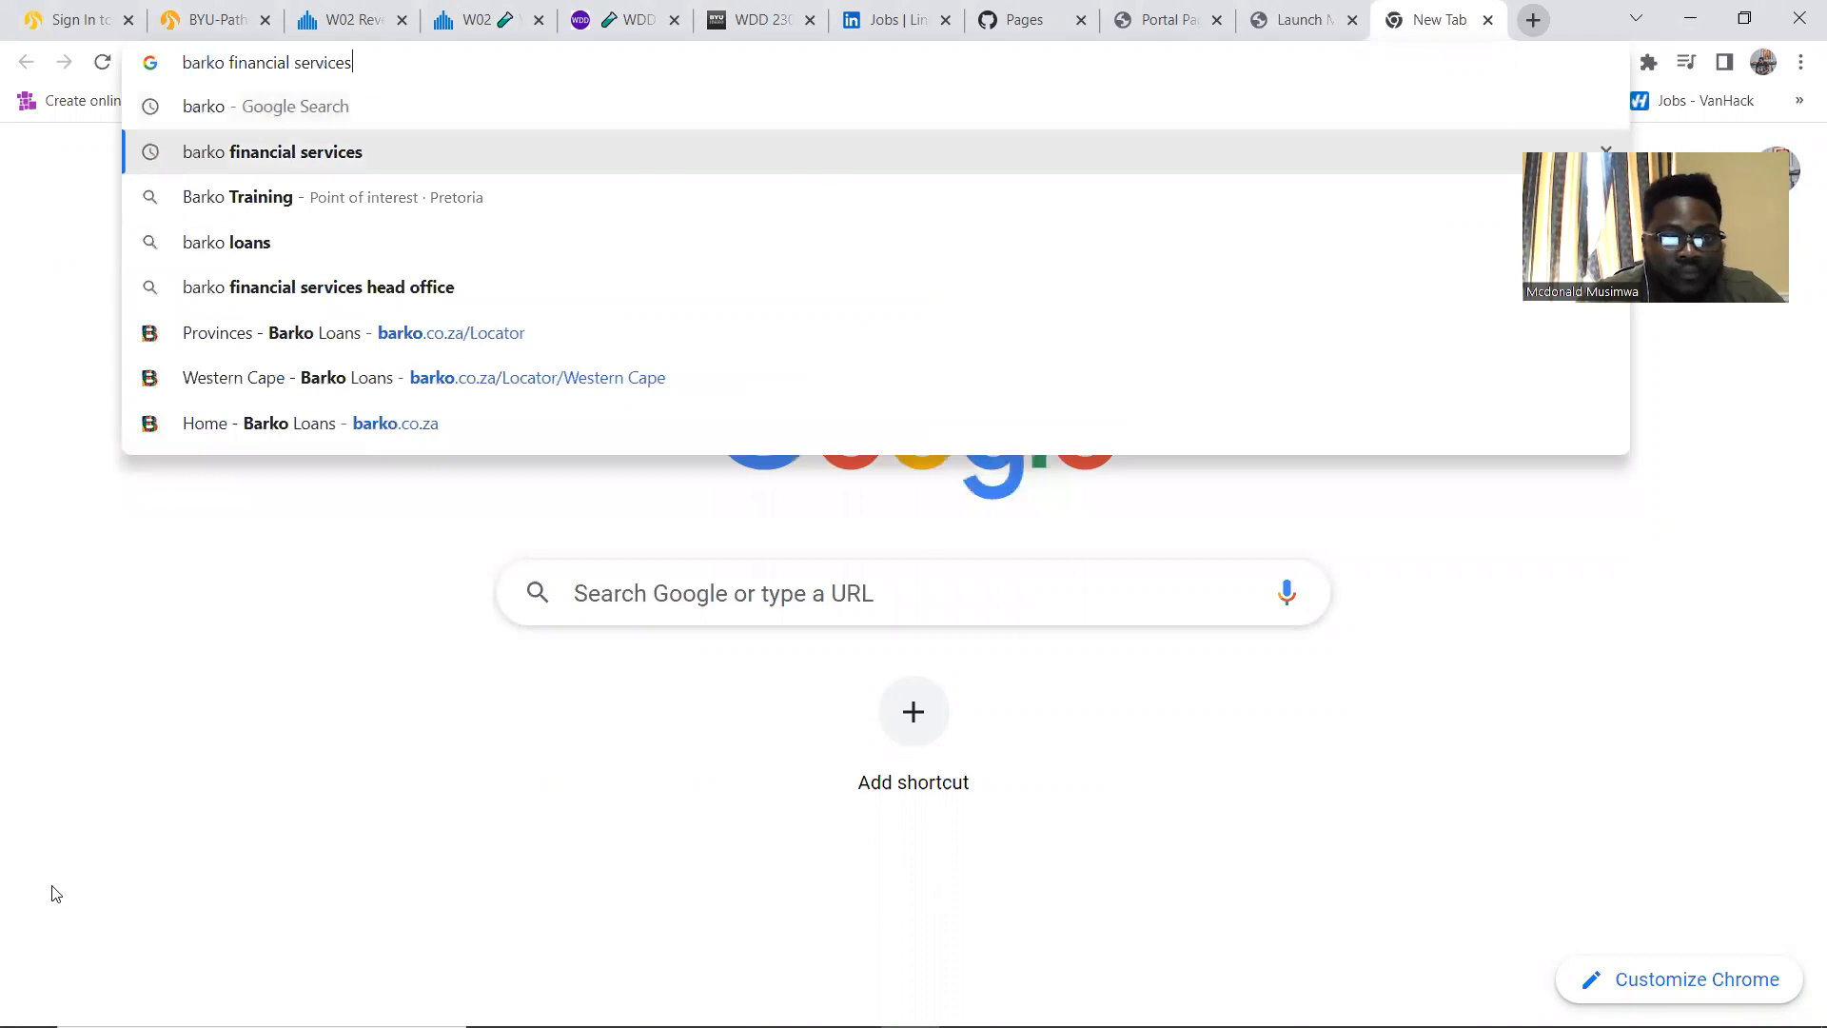
key(Return)
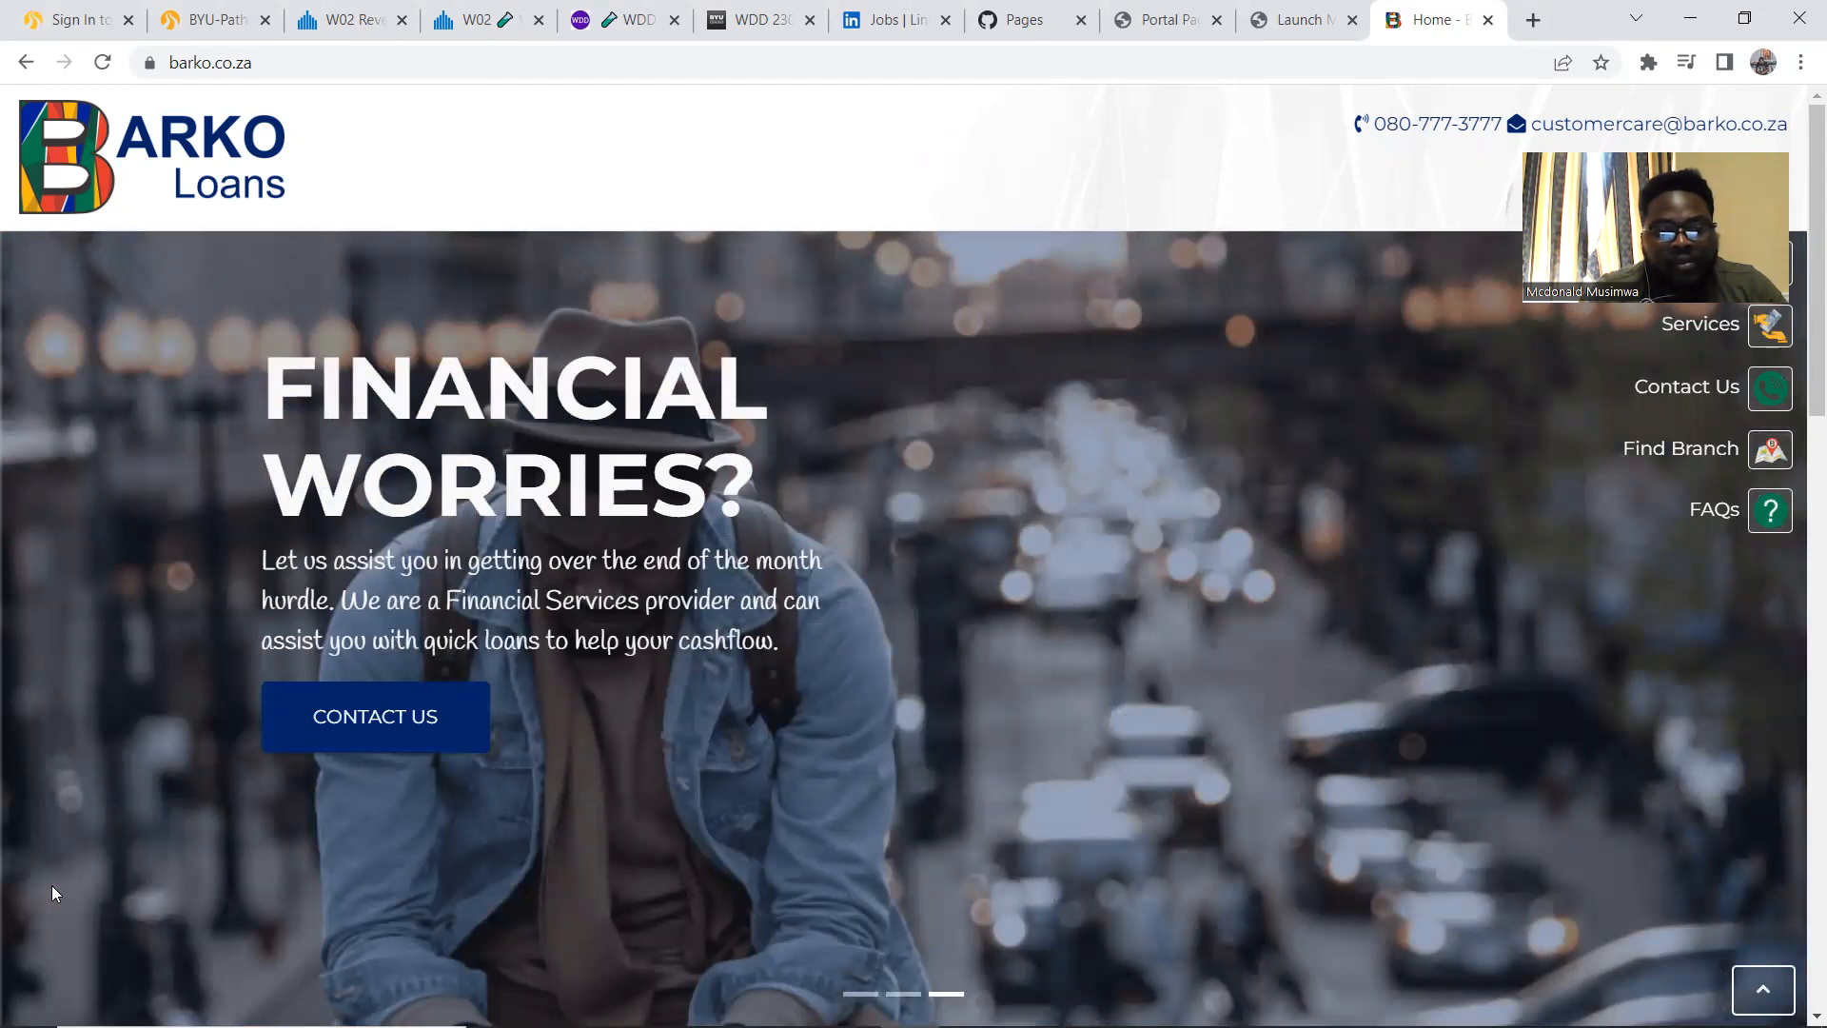
Open Excel, create a blank workbook and move its window over the left half of the screen
key(super)
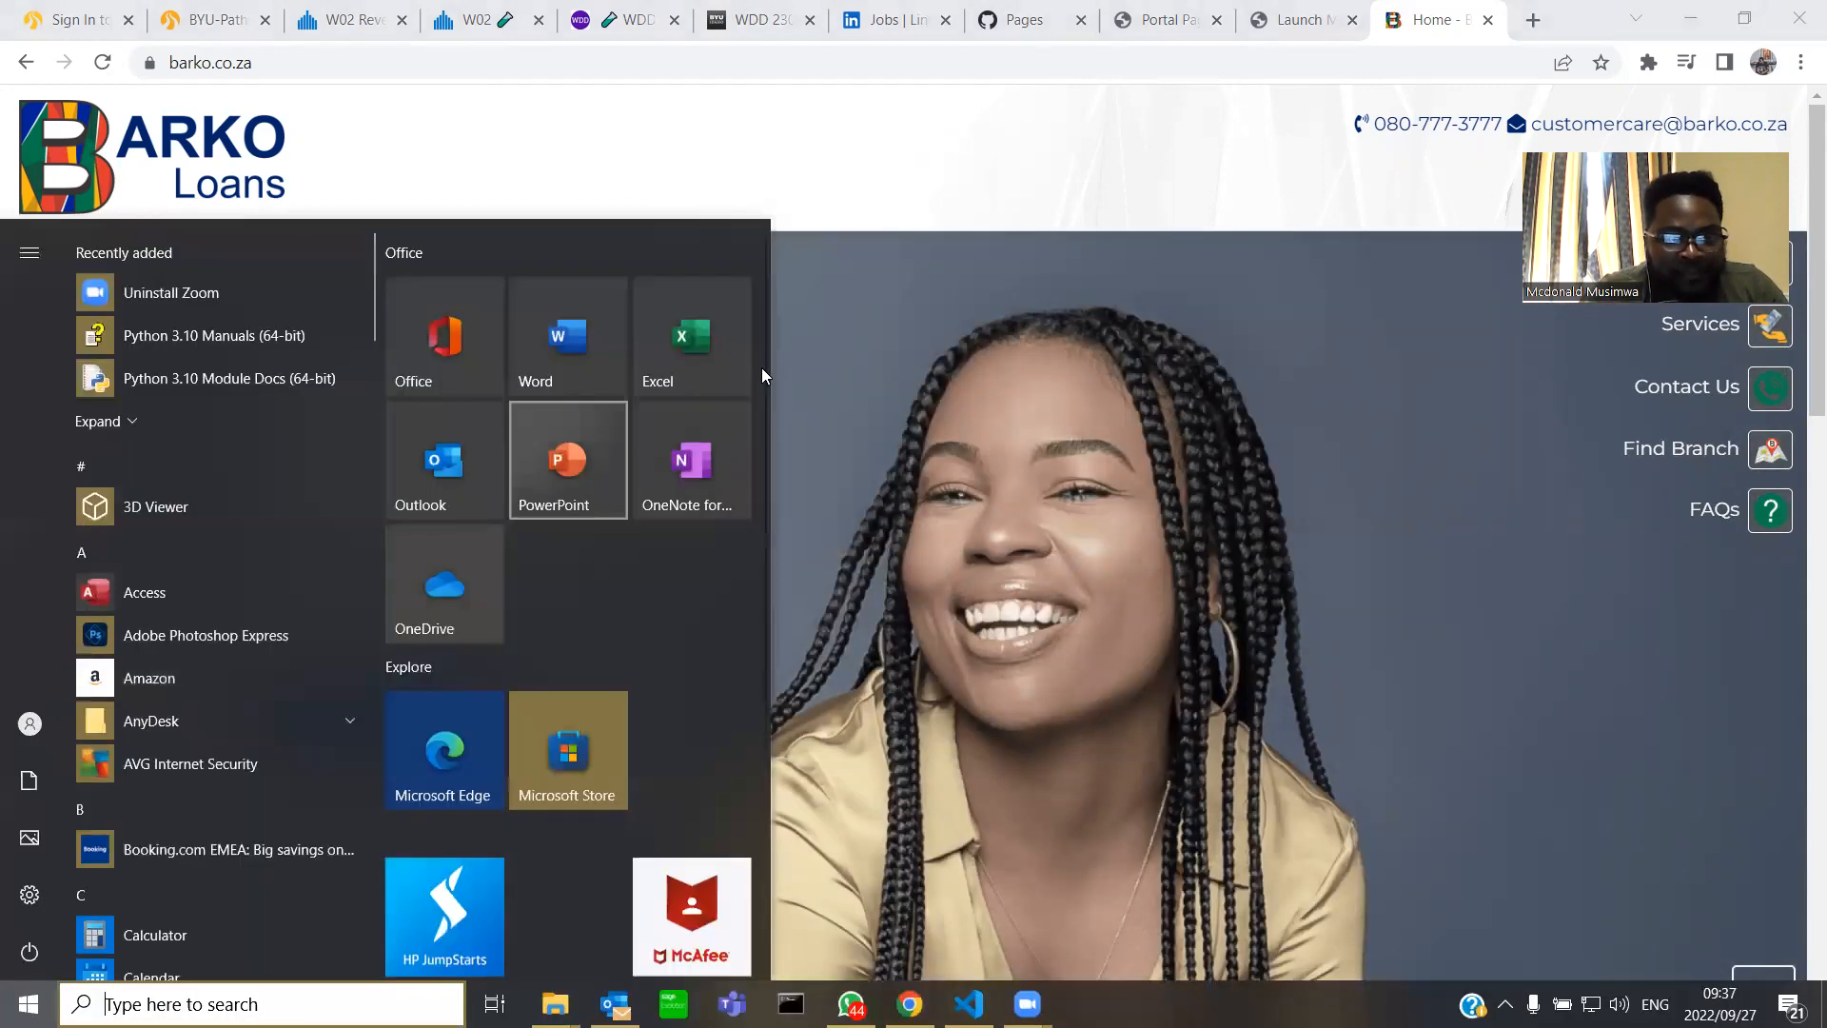
click(698, 356)
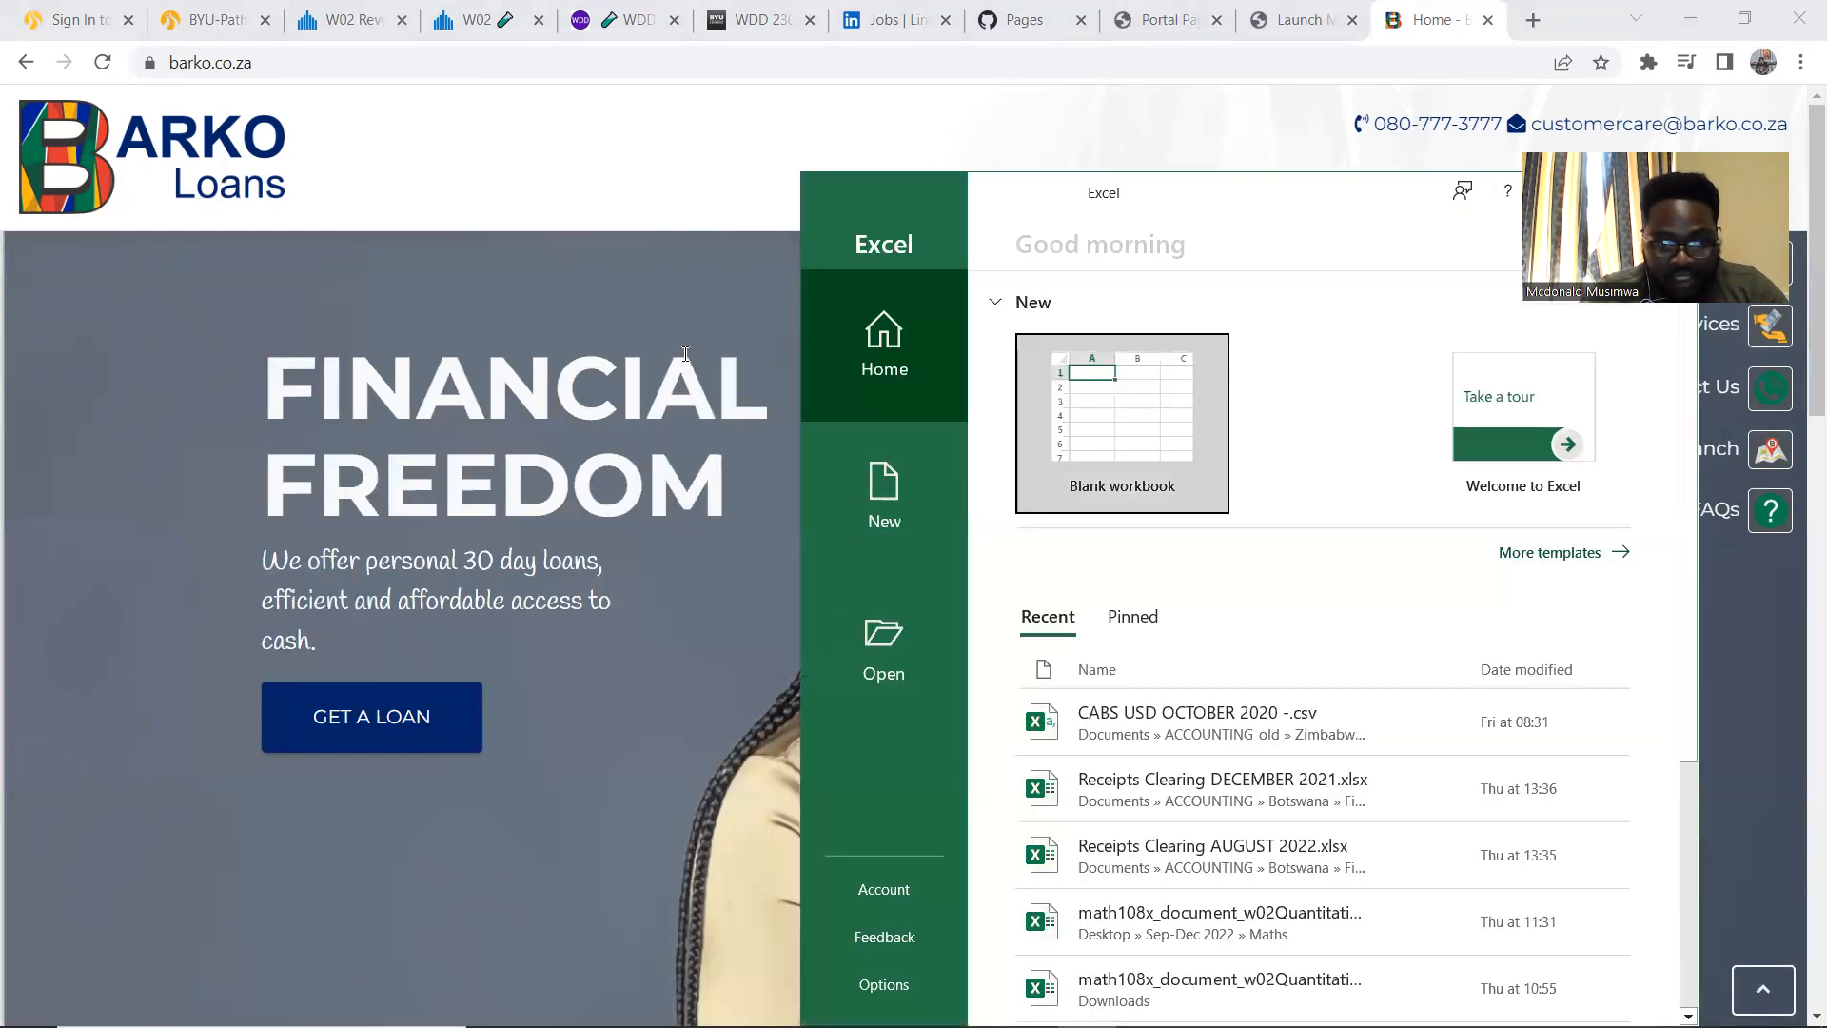
click(1123, 428)
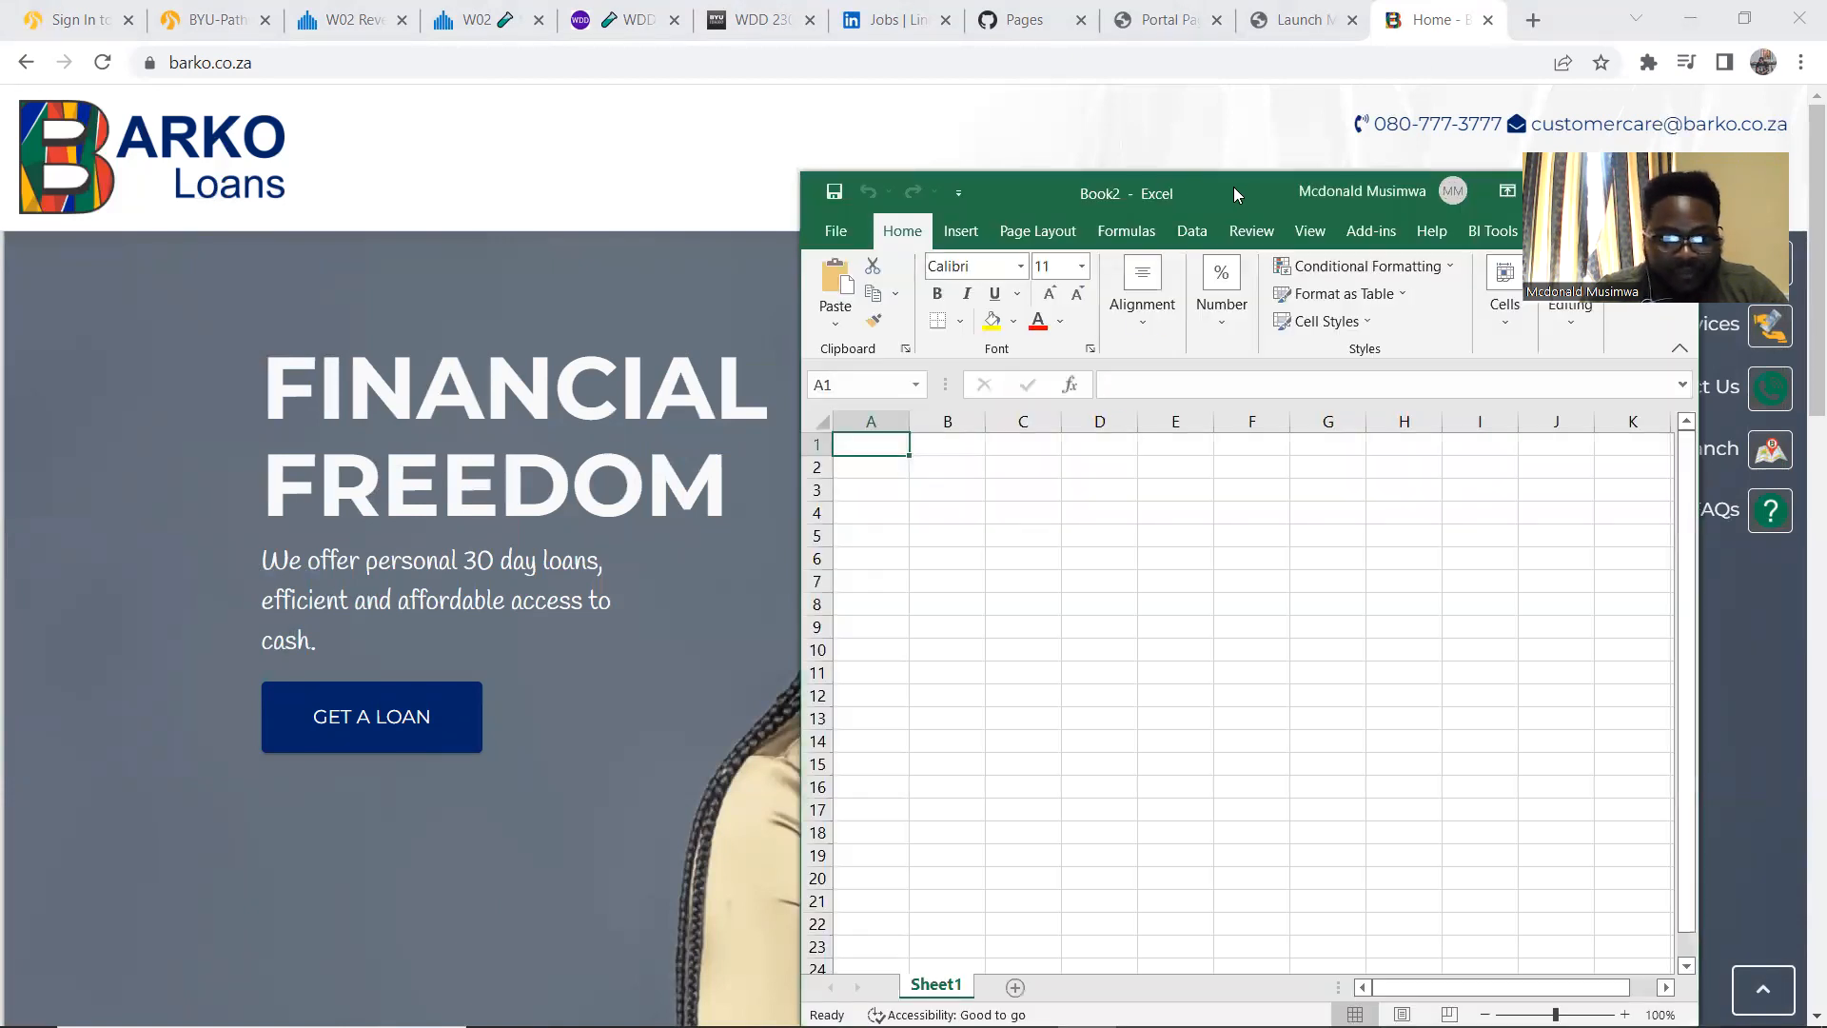
drag(1233, 187, 469, 126)
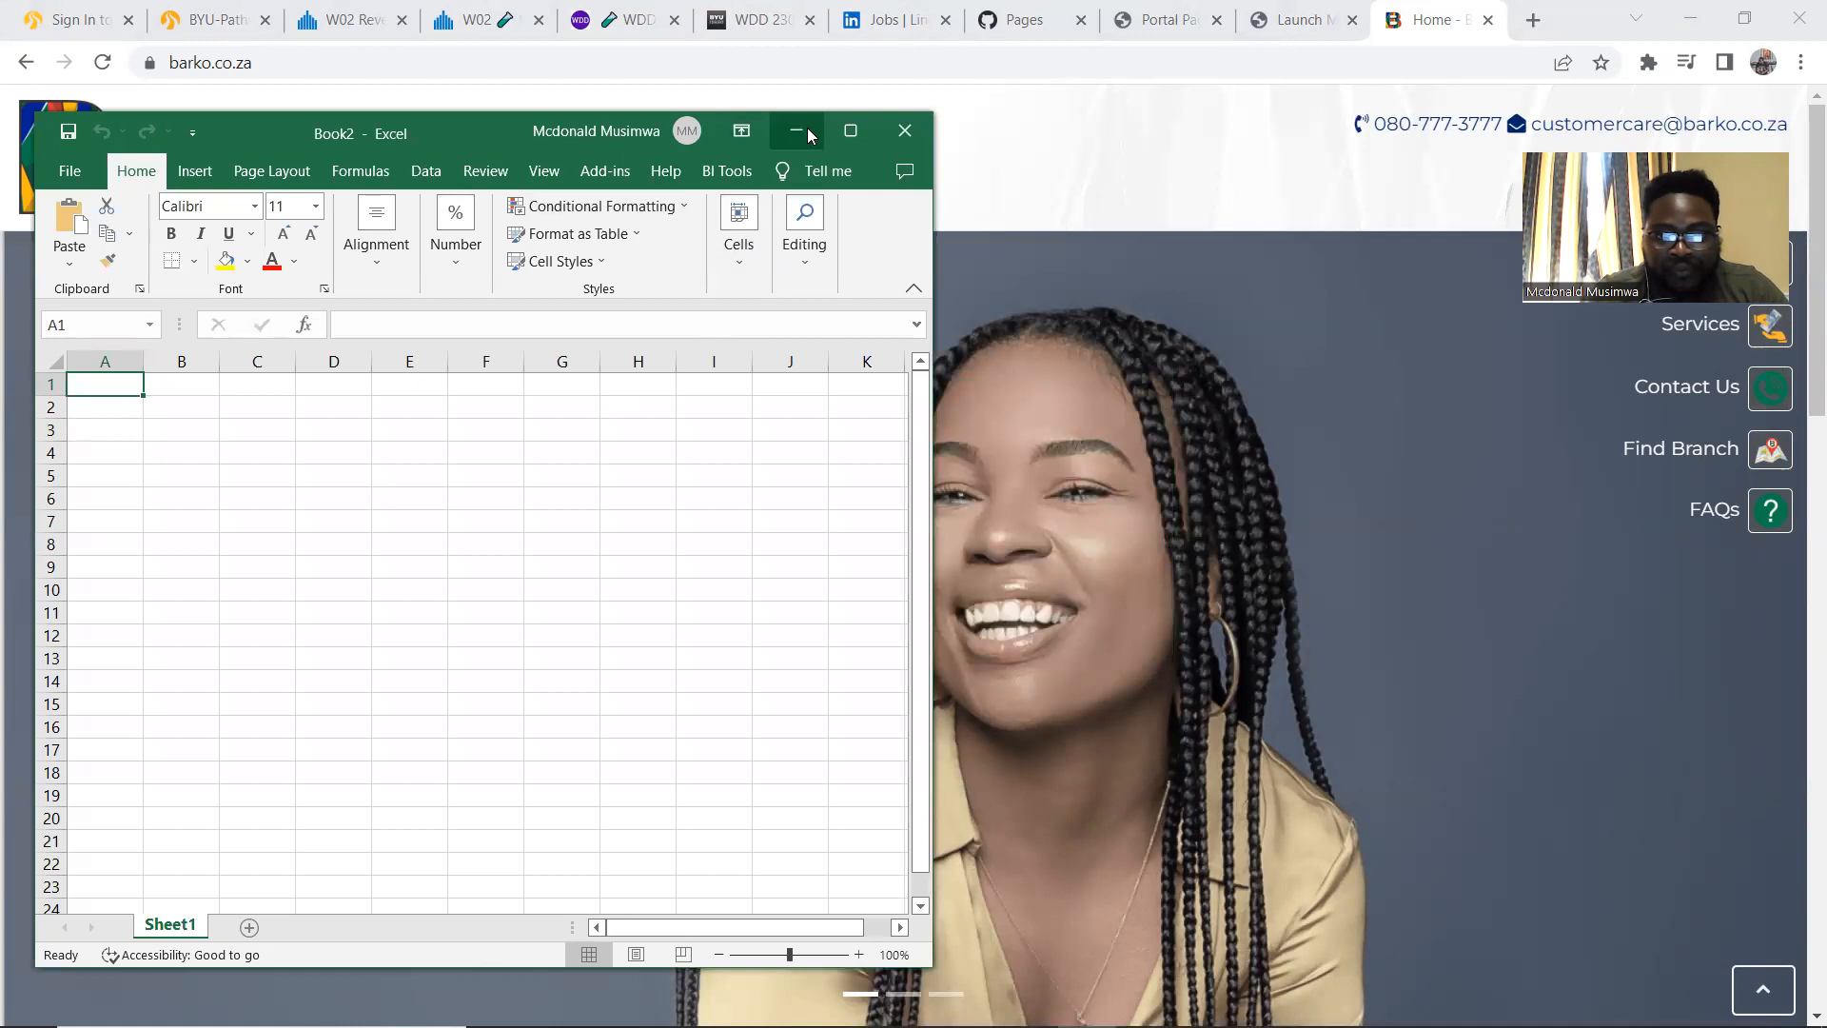
Minimize the workbook and view the welcome and About Us sections of the Barko Loans home page
click(799, 131)
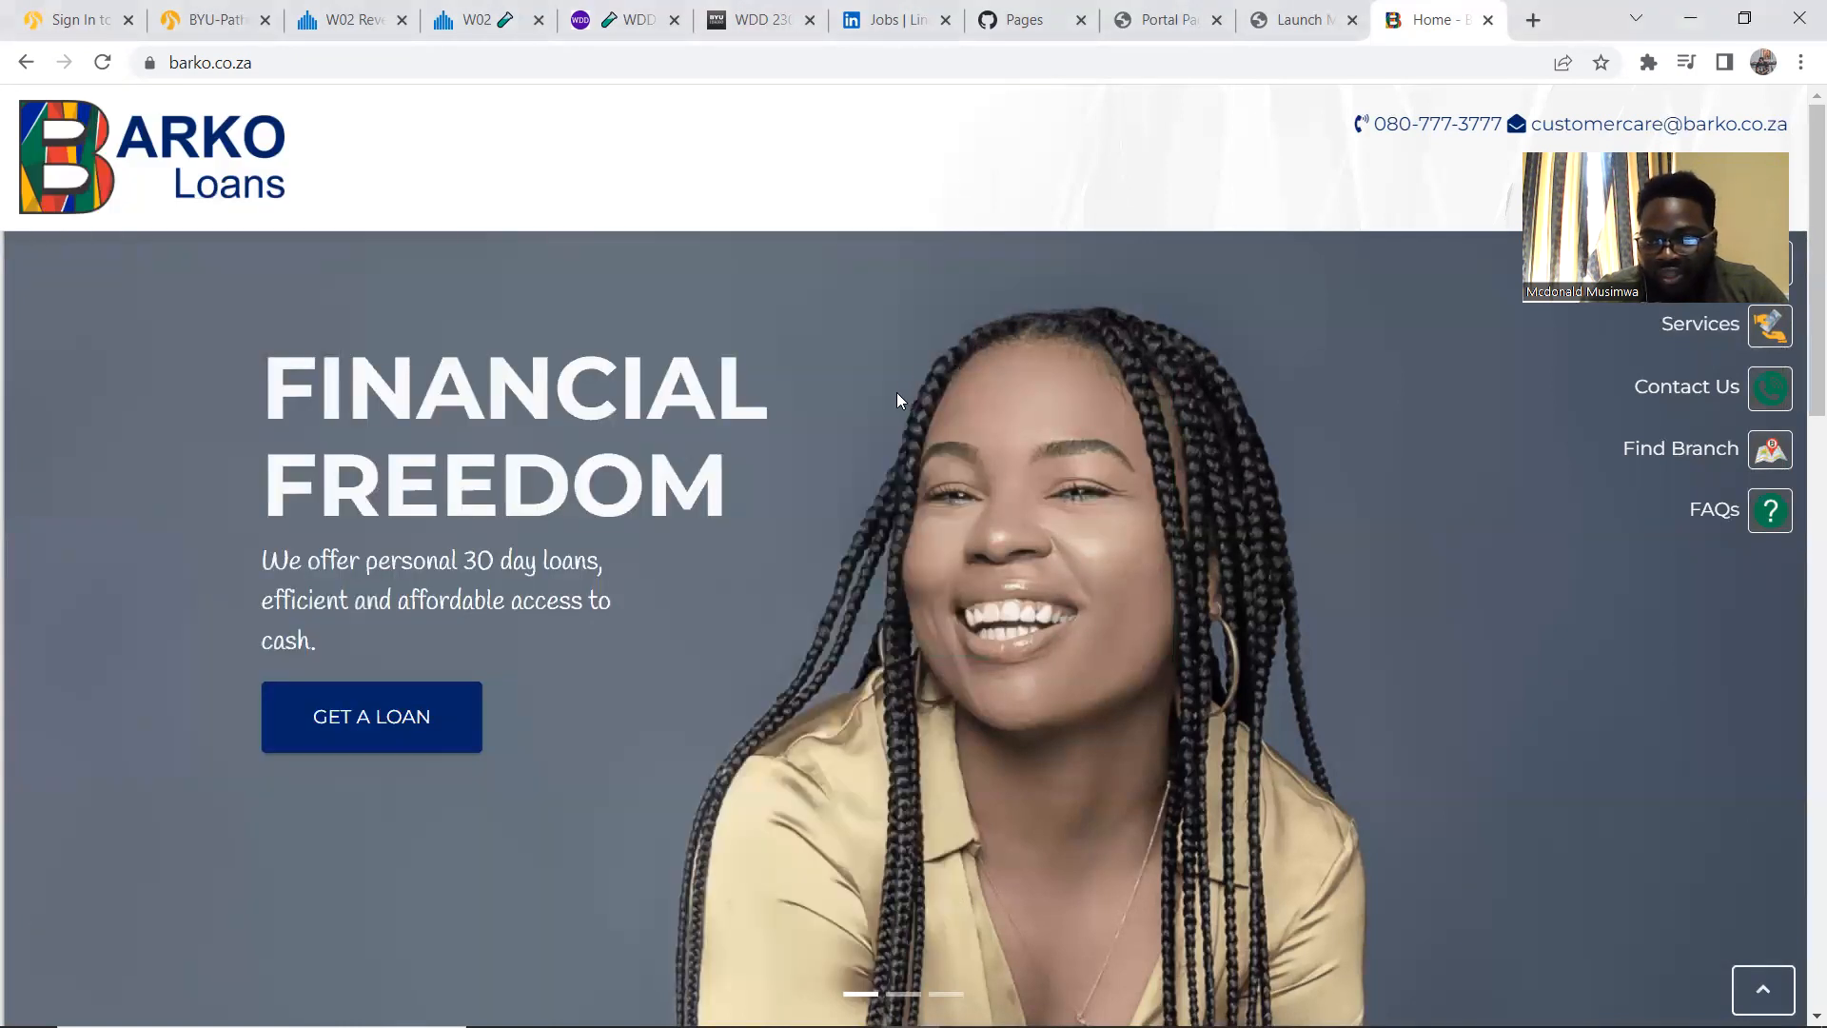
scroll(897, 399, down, 10)
scroll(897, 399, up, 3)
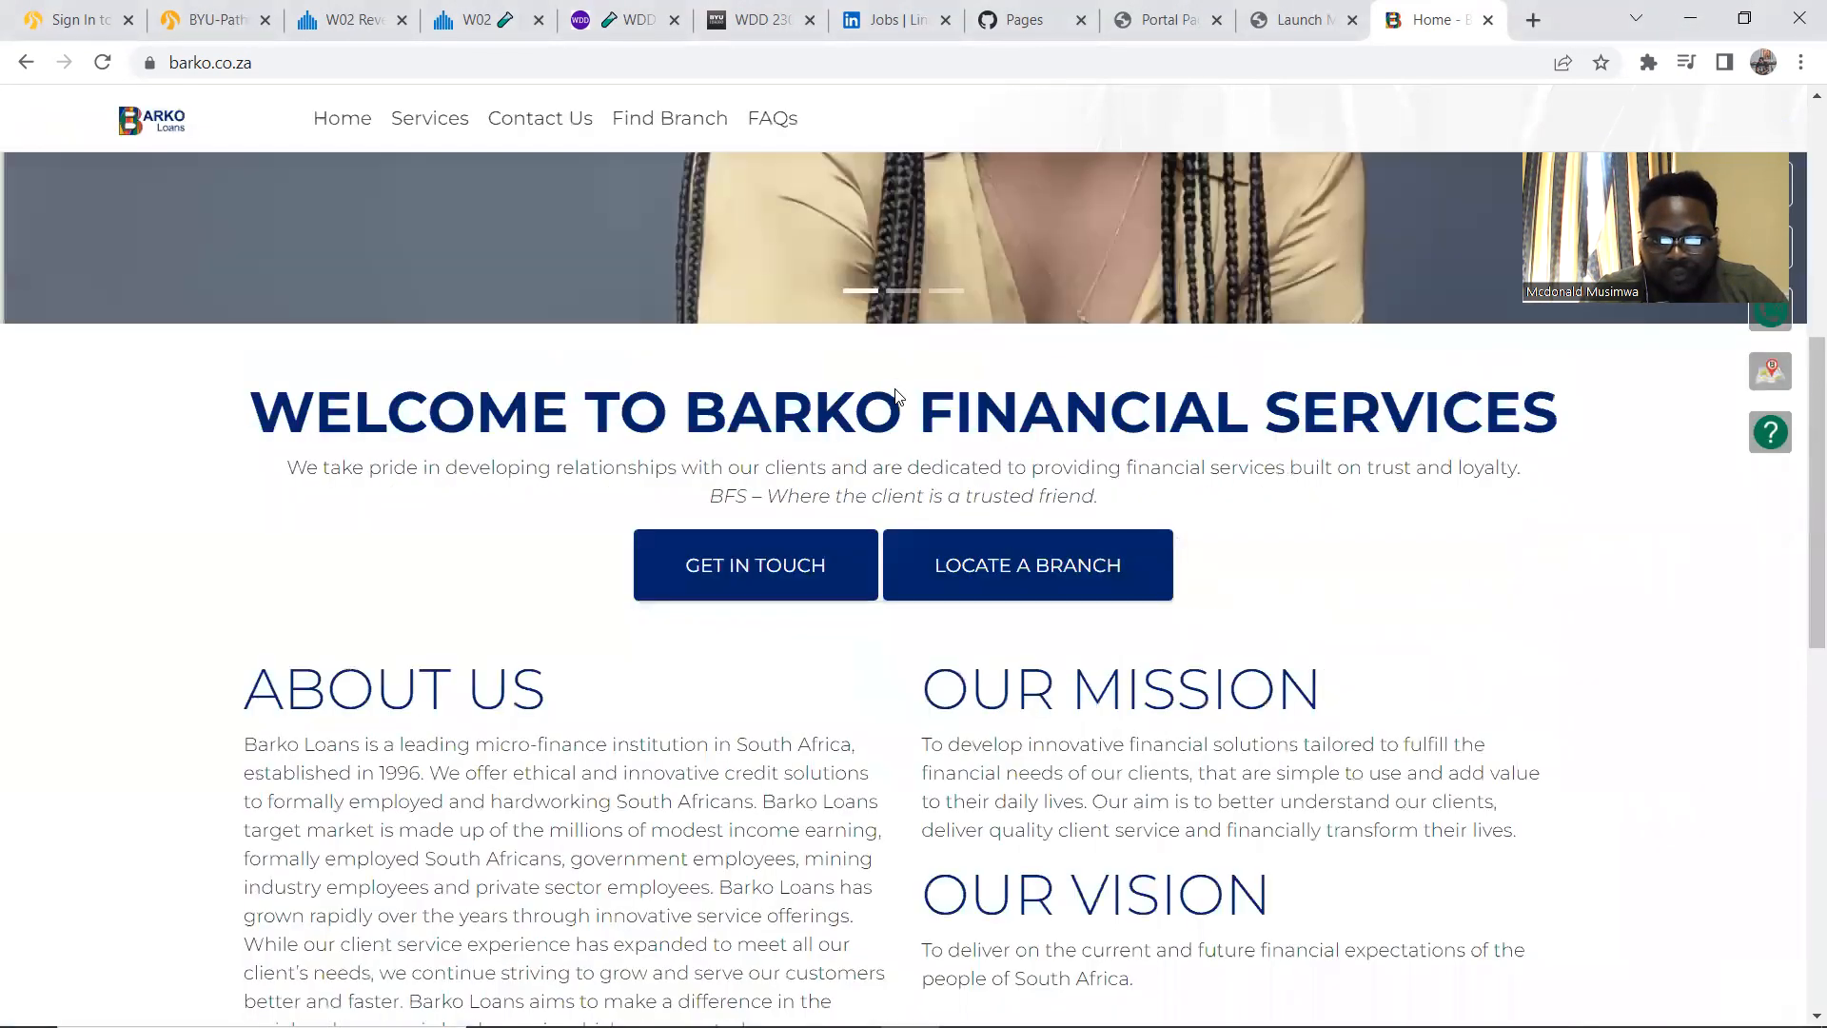
scroll(864, 365, up, 1)
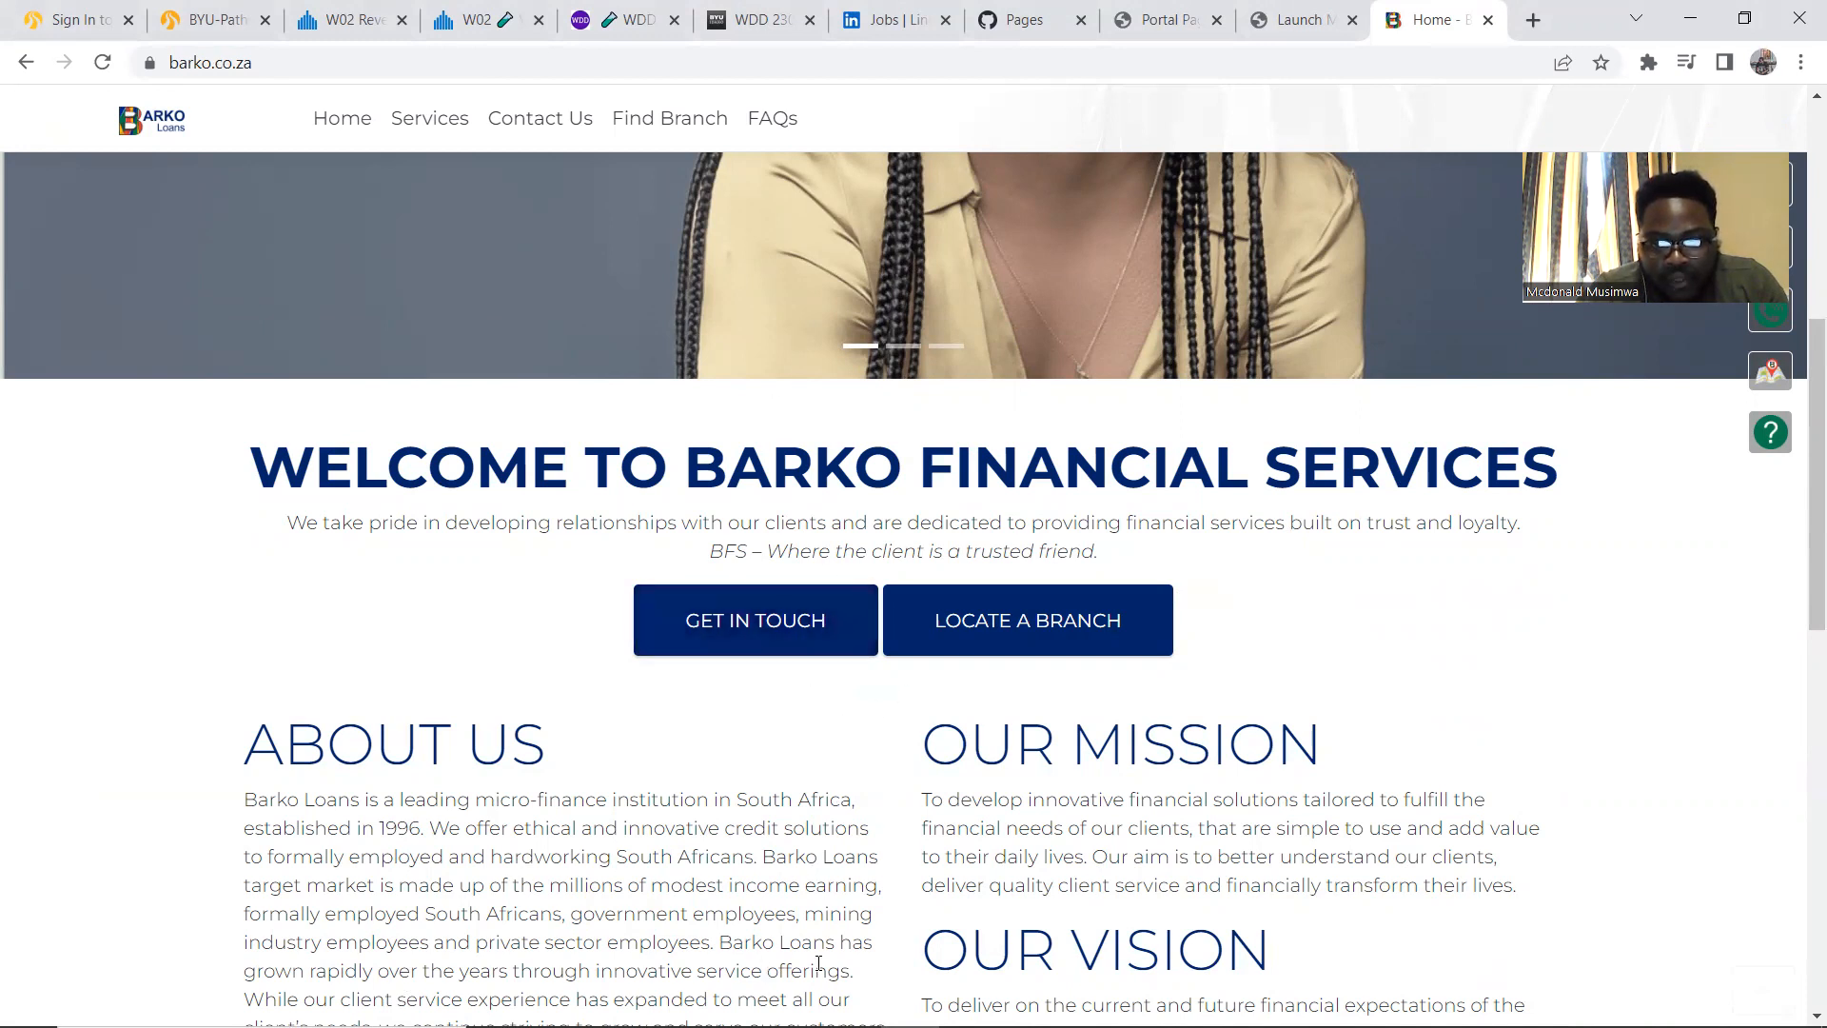
Bring the workbook back, widen its window across the screen and reduce its height to the lower half
click(1086, 1006)
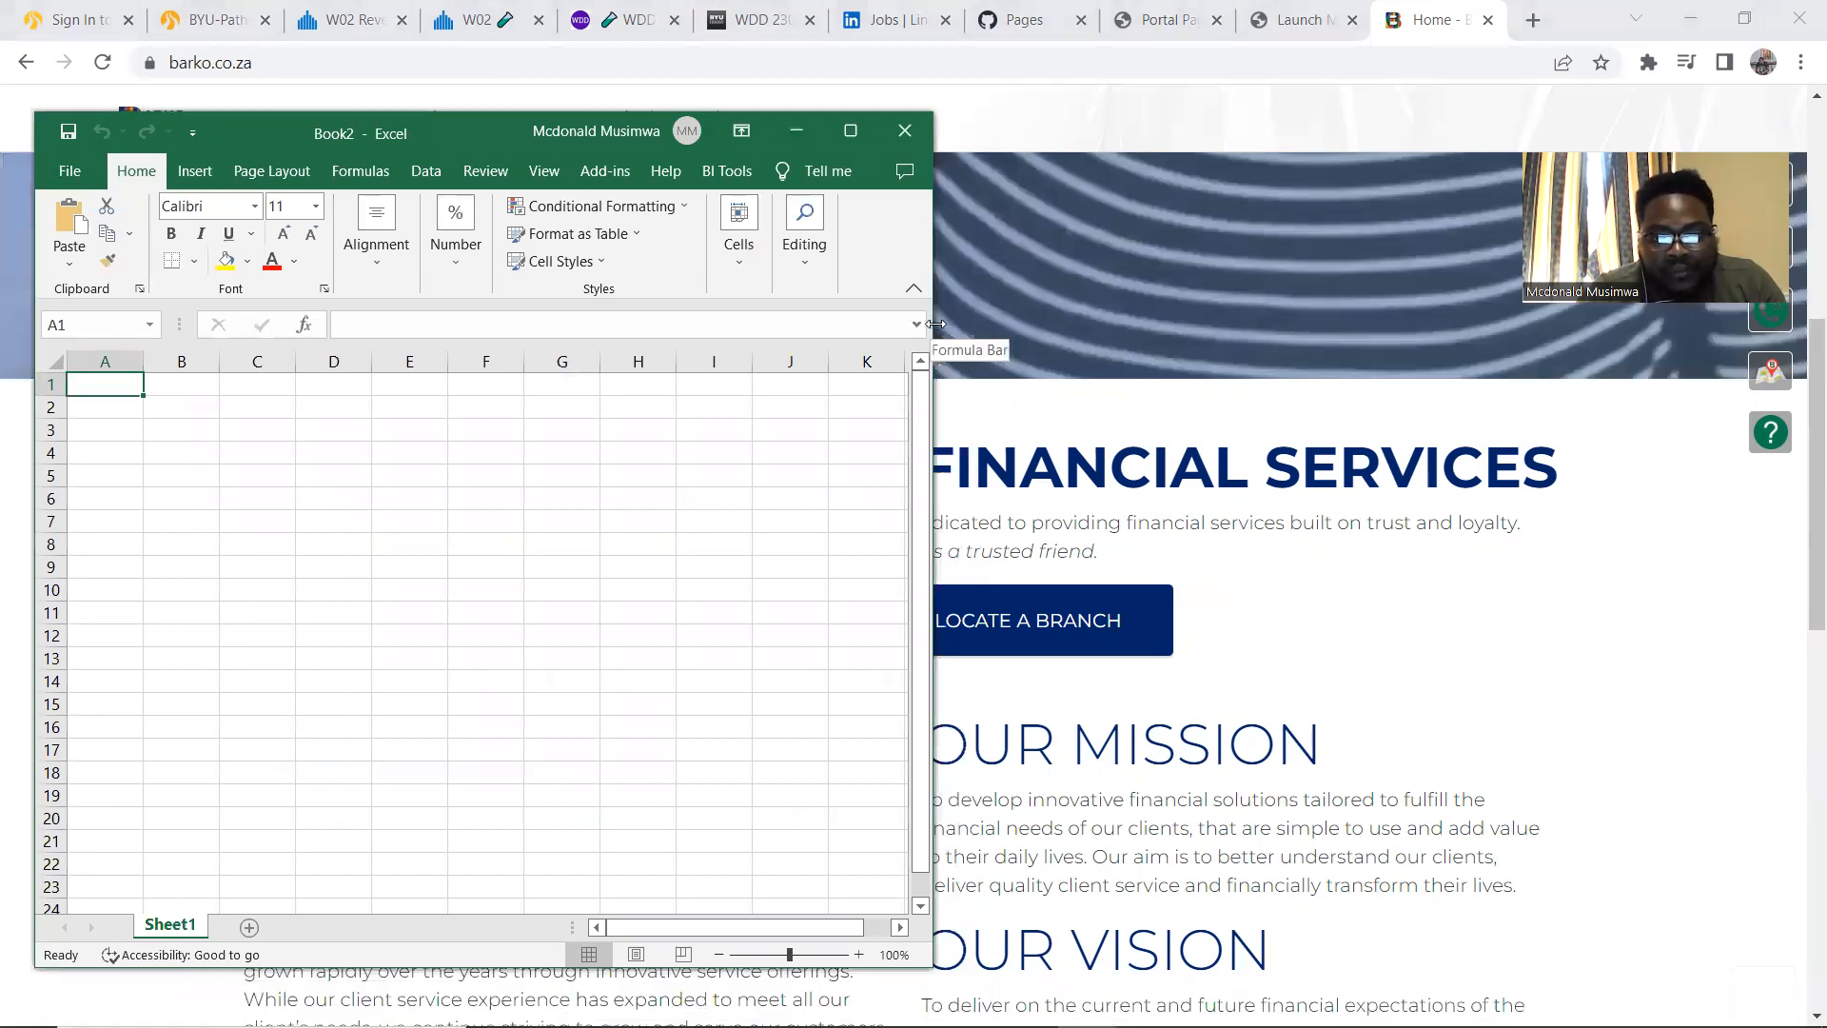
drag(937, 324, 1811, 325)
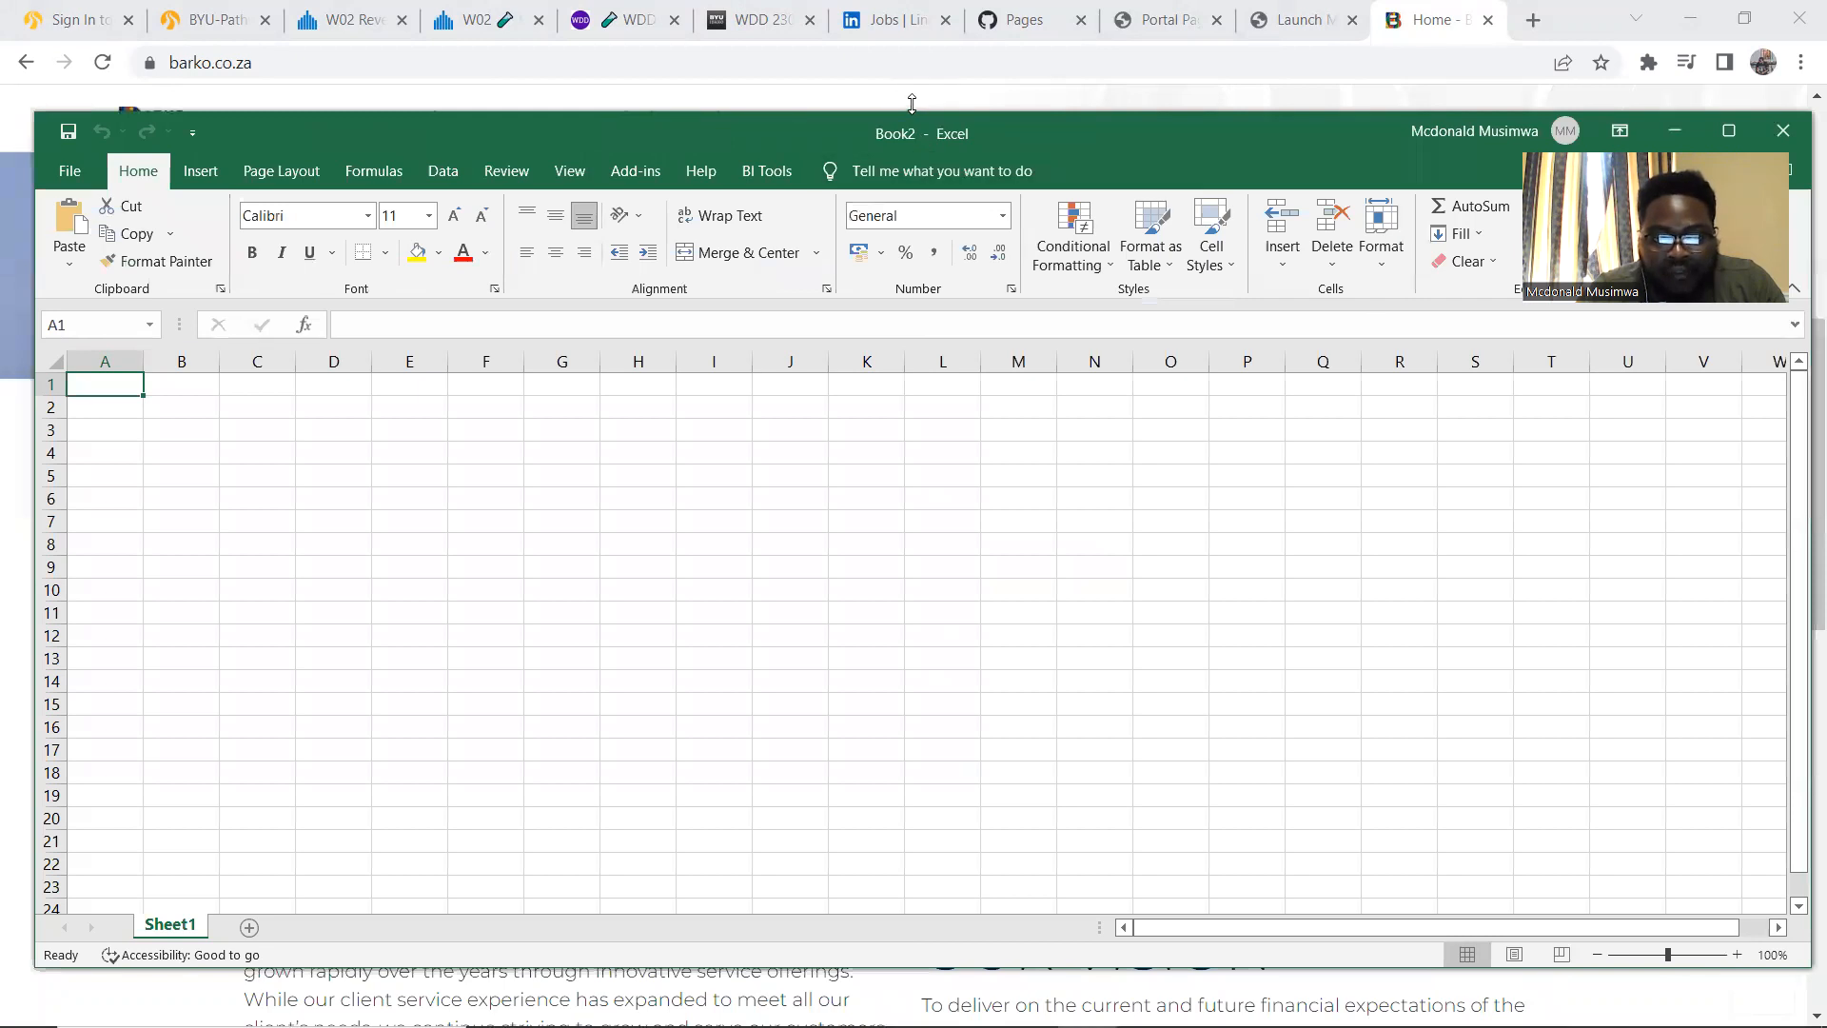
drag(912, 103, 912, 400)
Widen column G to about three times its width and enter the table heading branches in cell G2
click(572, 710)
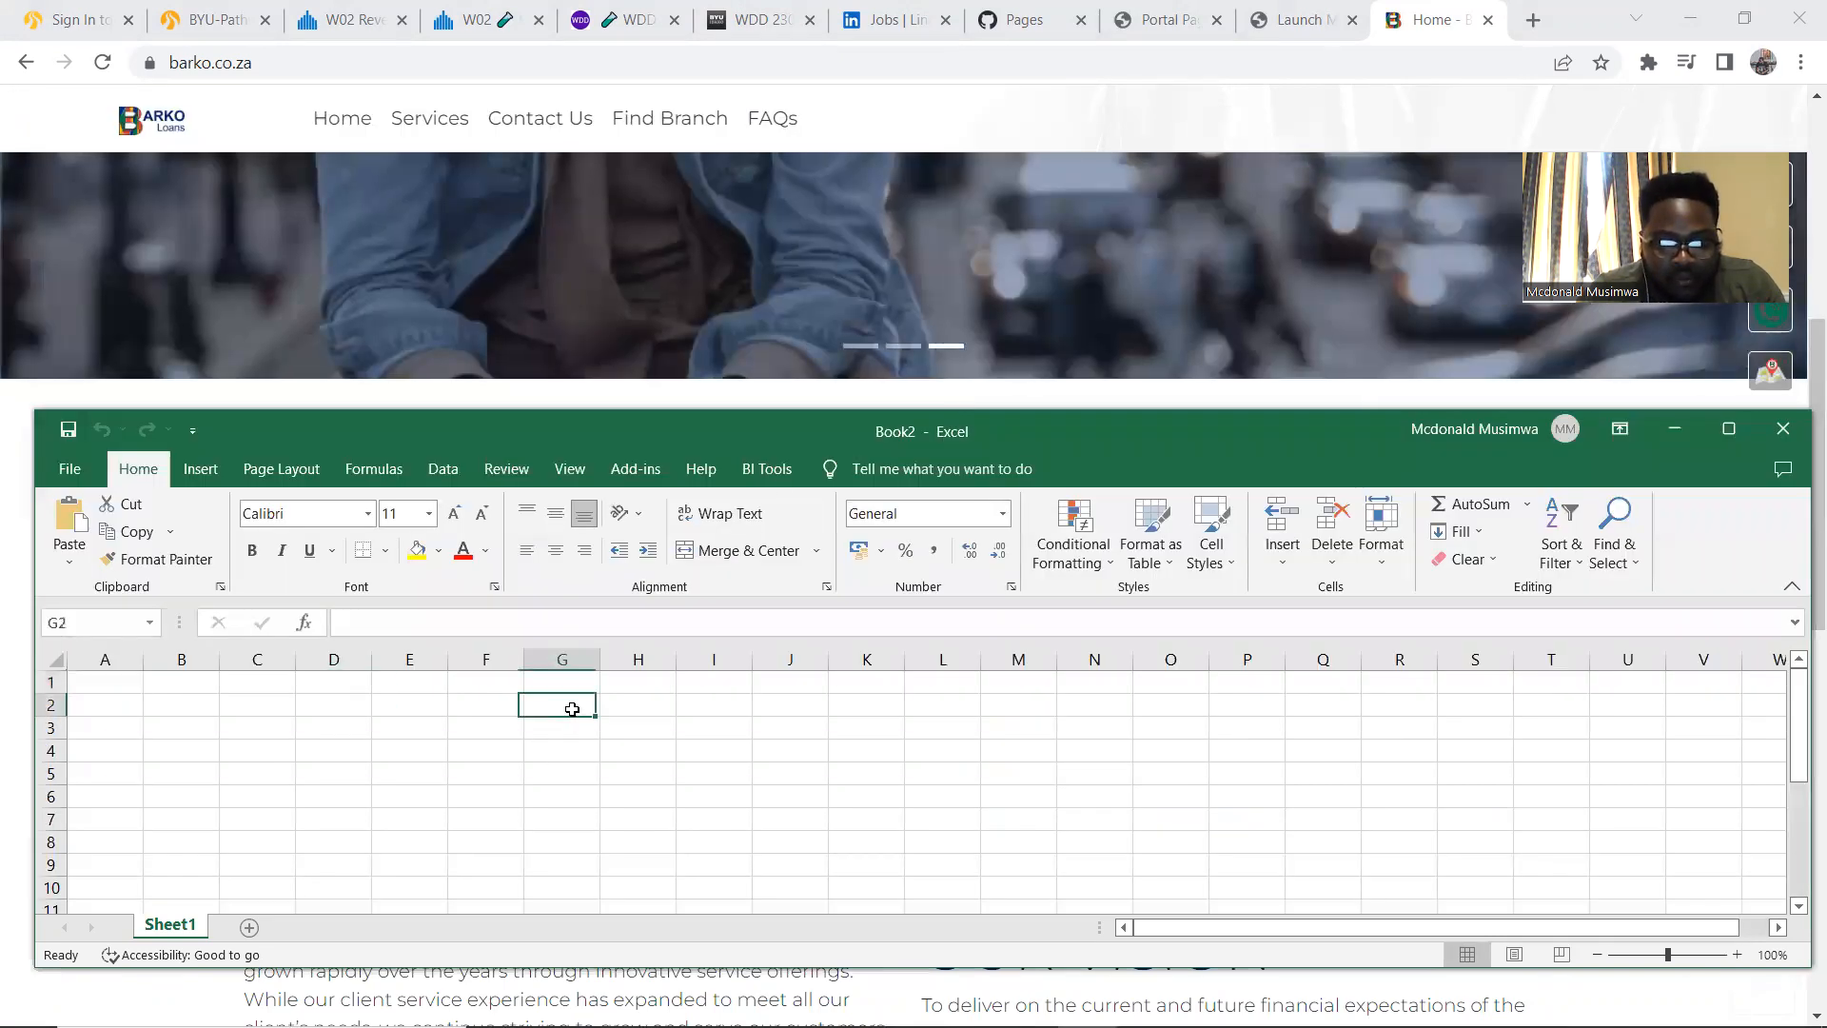
drag(572, 709, 702, 709)
drag(600, 660, 752, 660)
click(635, 707)
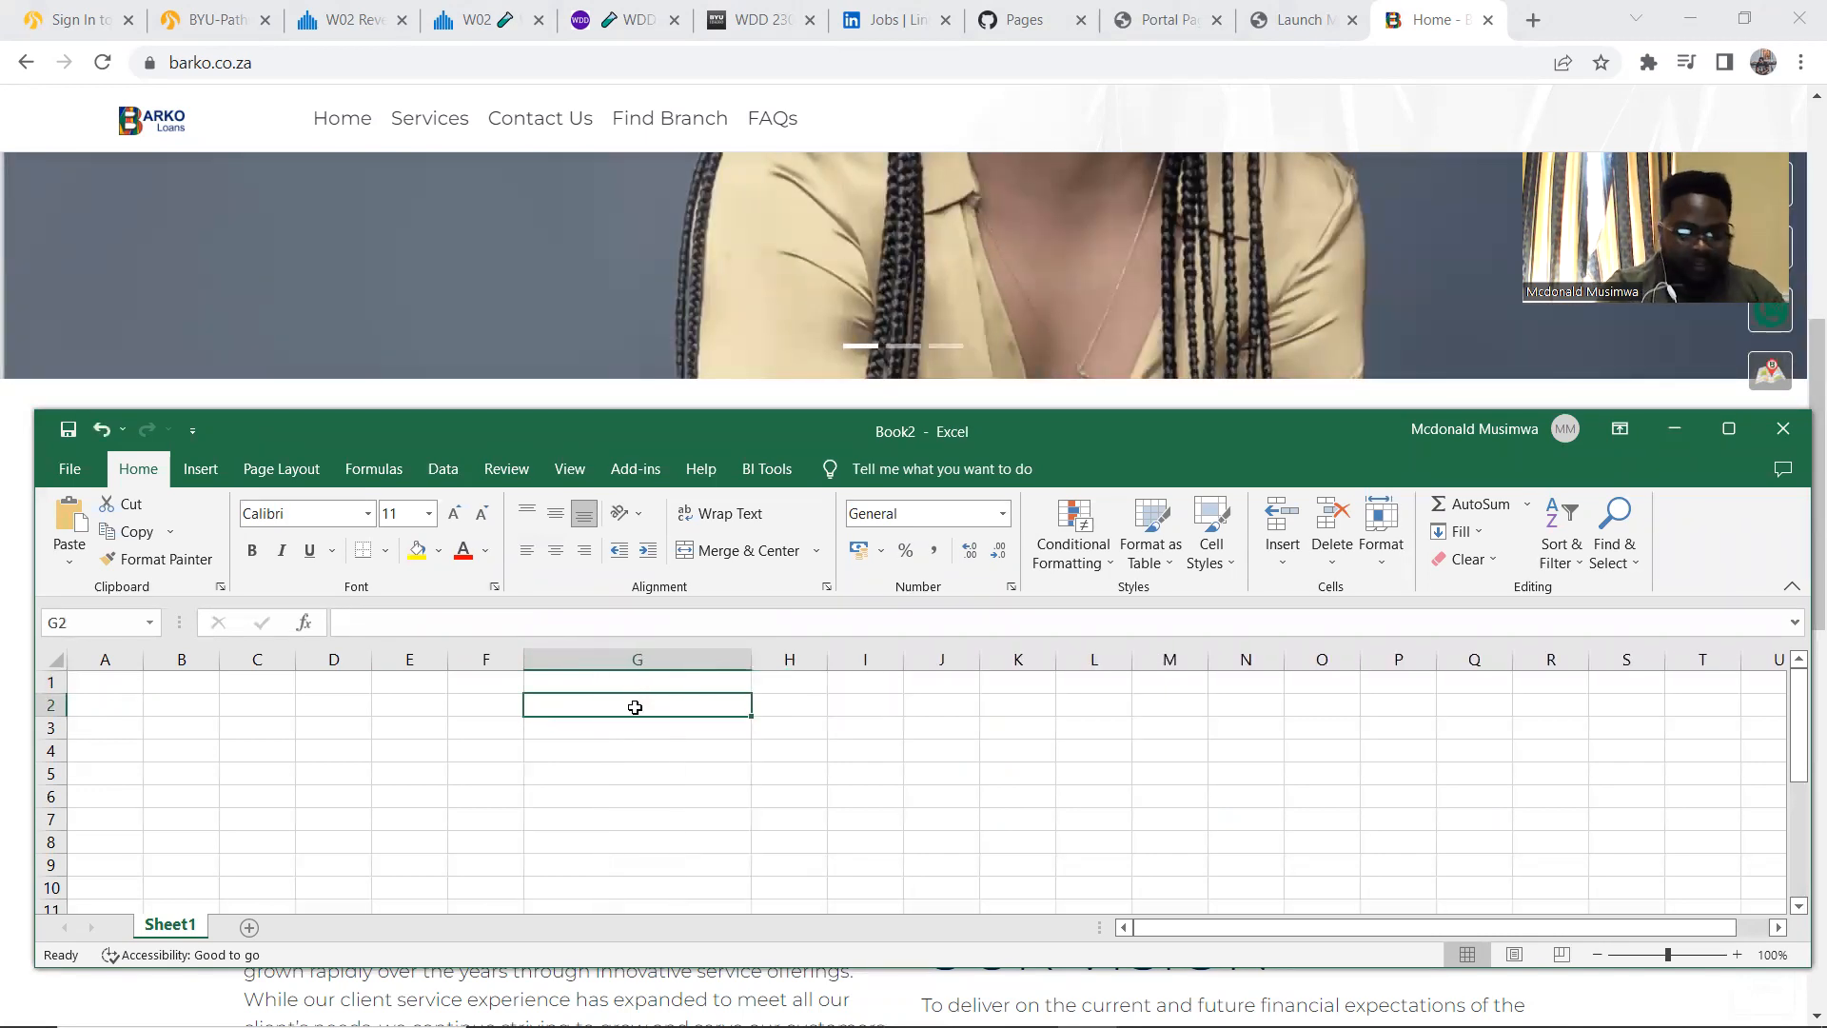
text(br)
text(anc)
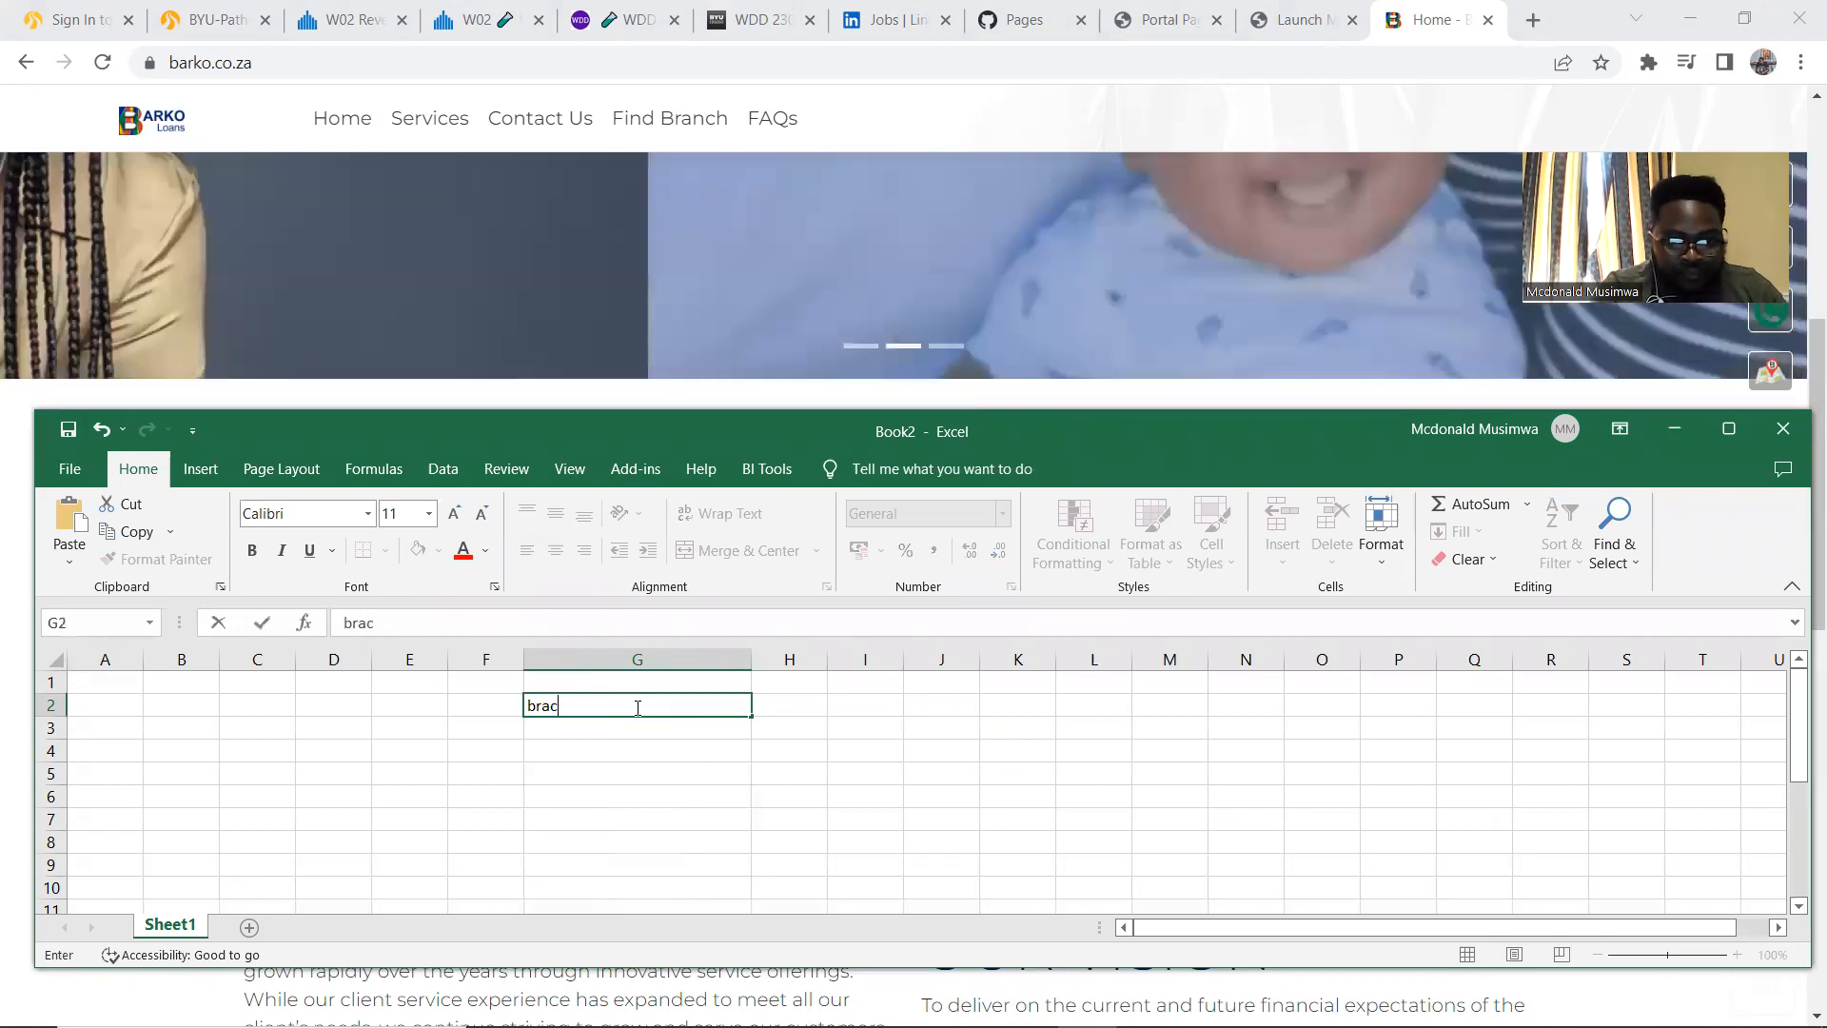
key(BackSpace)
text(nches)
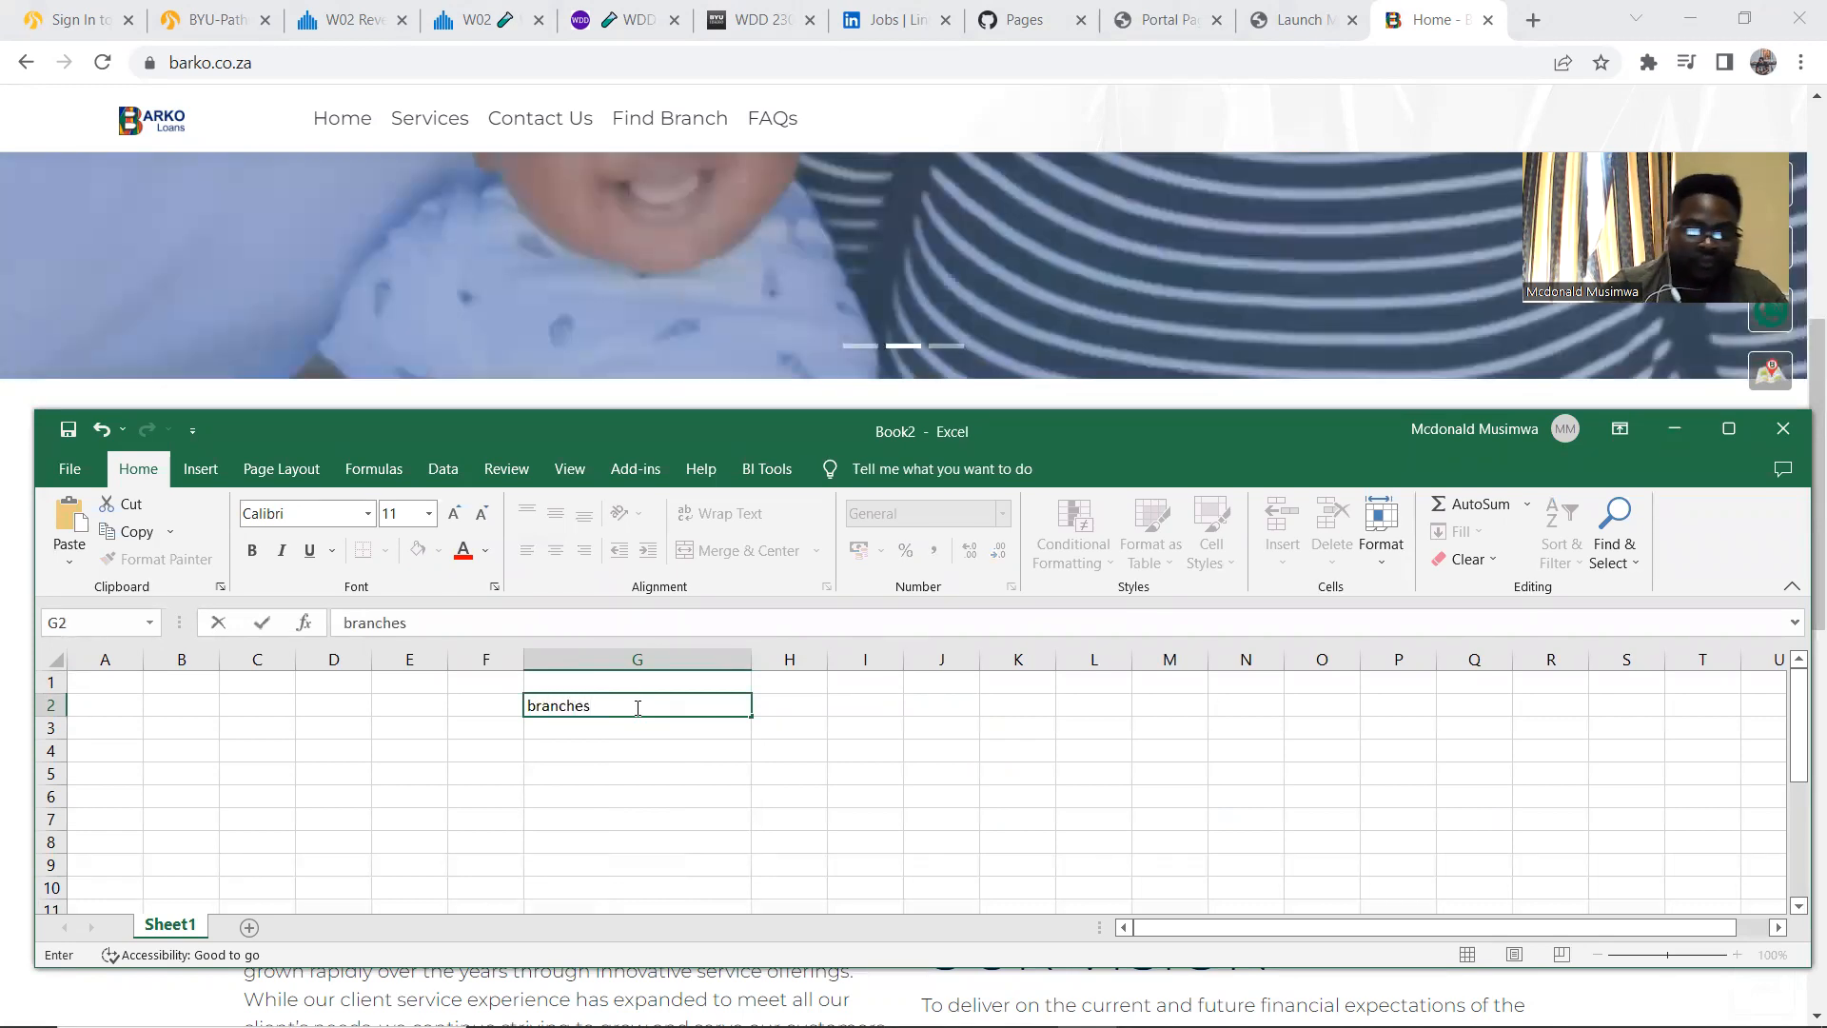
click(633, 766)
Format the branches heading in G2 as bold and underlined
click(573, 704)
click(251, 552)
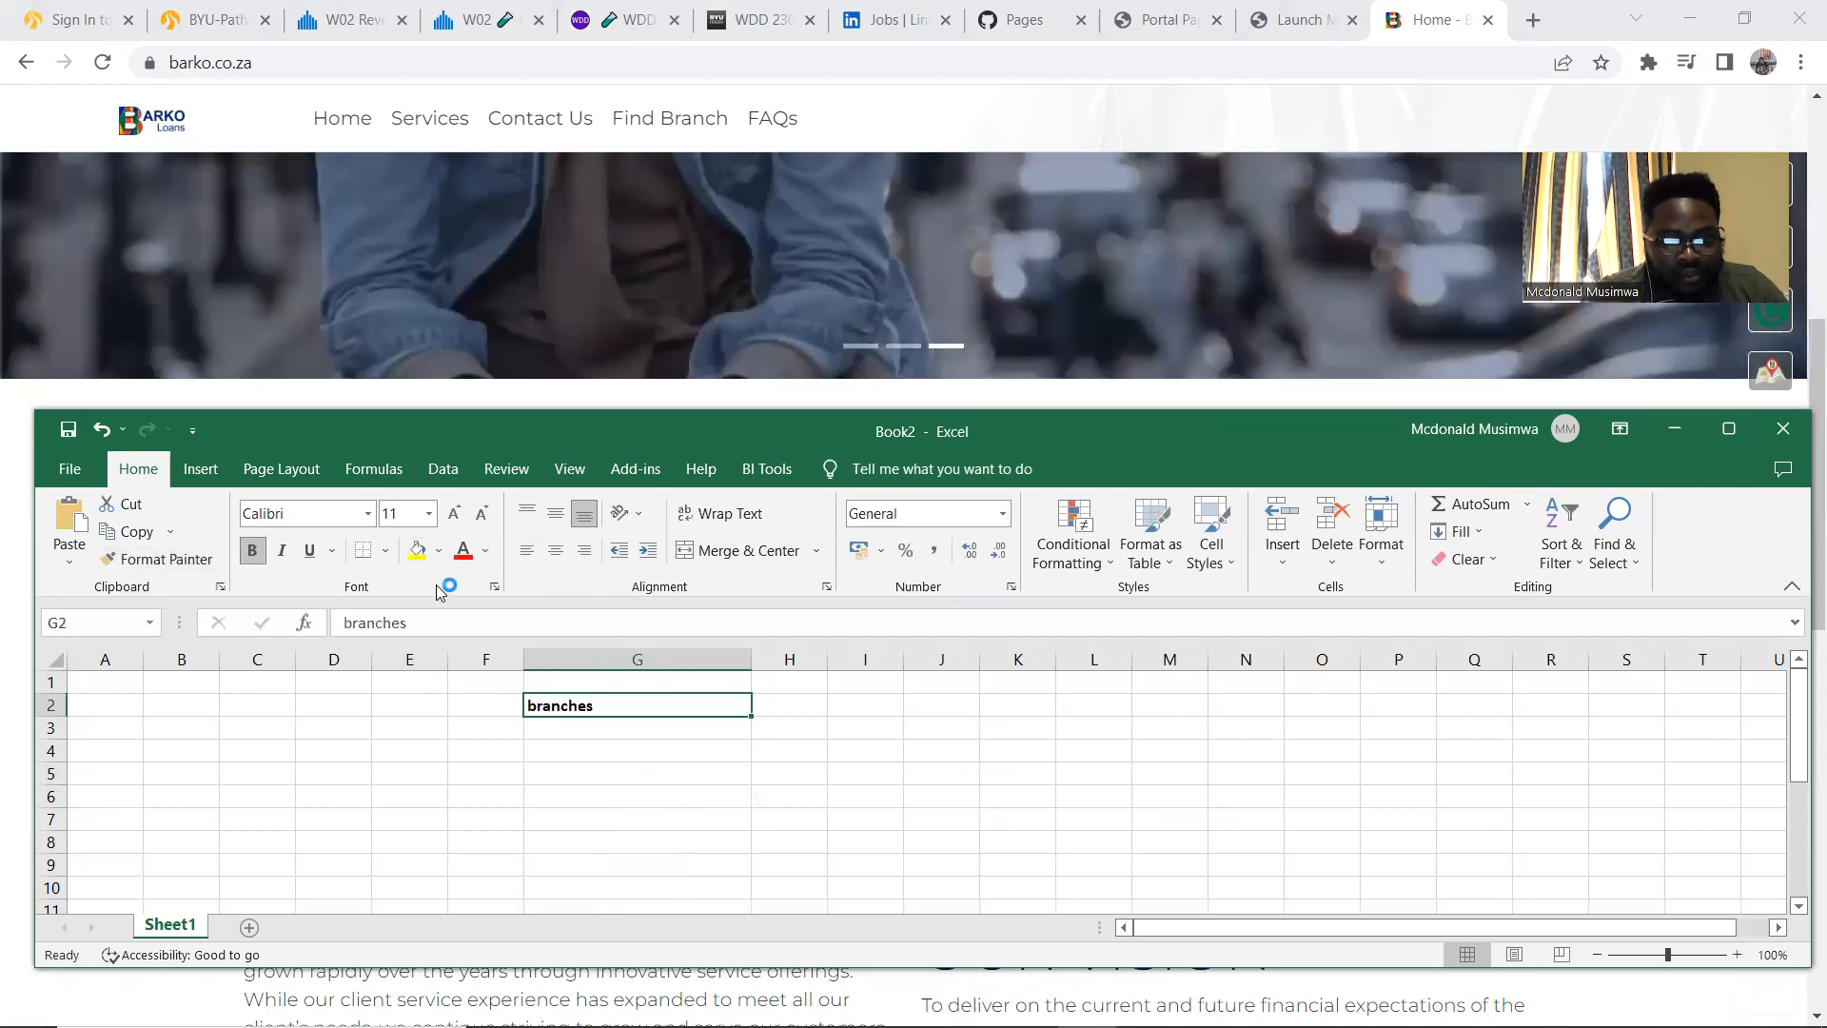
click(312, 552)
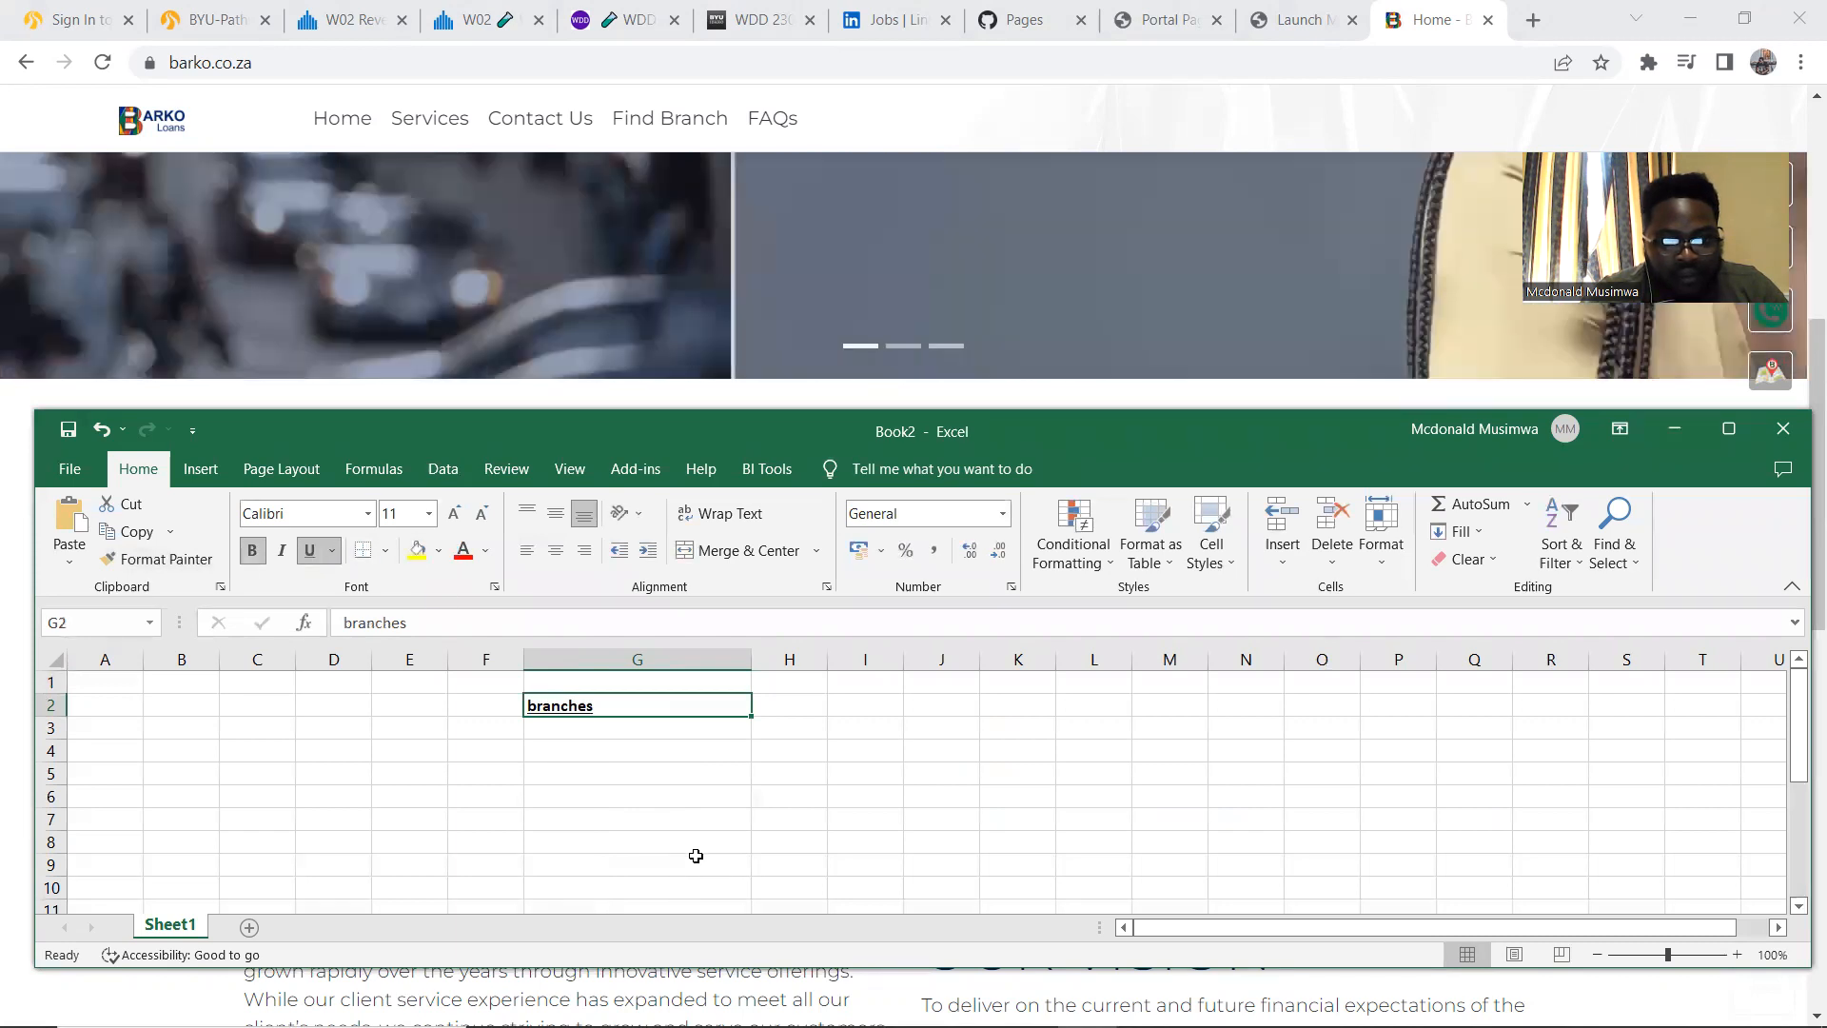
scroll(671, 814, down, 2)
scroll(671, 814, up, 2)
click(606, 769)
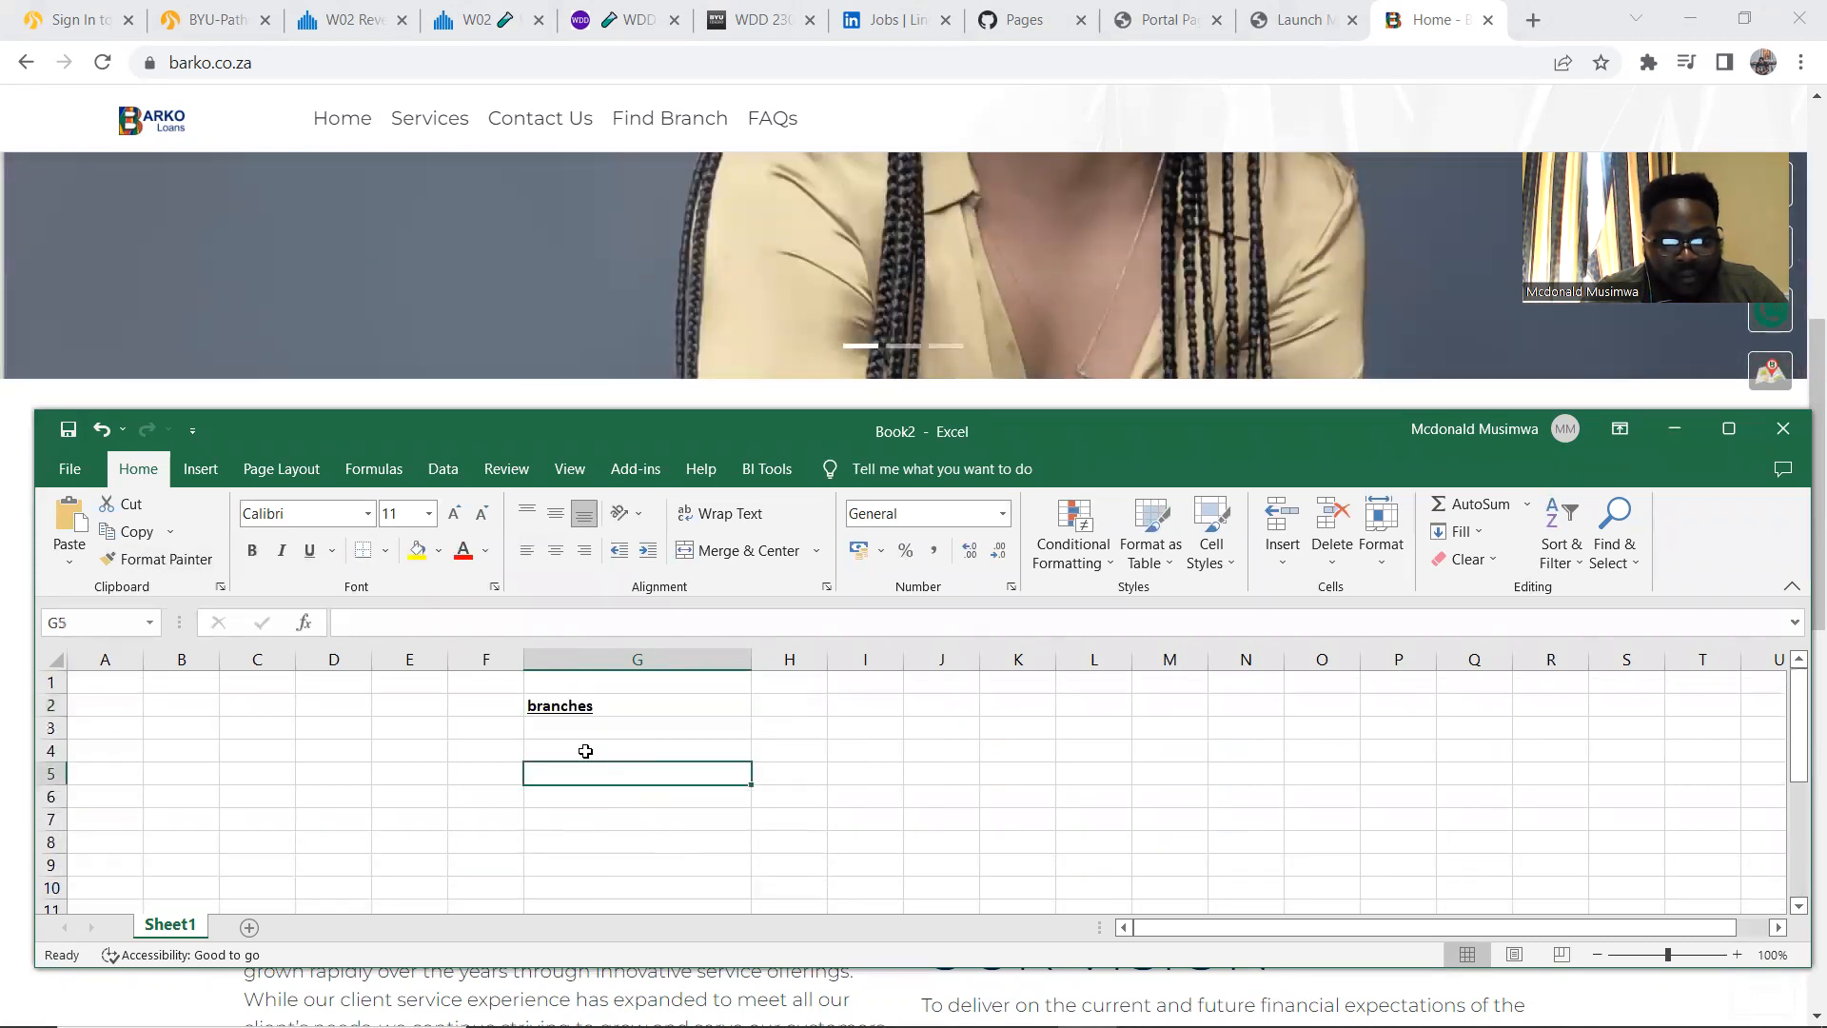
Apply outline borders and inner horizontal borders to the column G cells from the branches heading down past row 11
drag(545, 697, 603, 906)
scroll(626, 825, down, 1)
scroll(626, 826, up, 1)
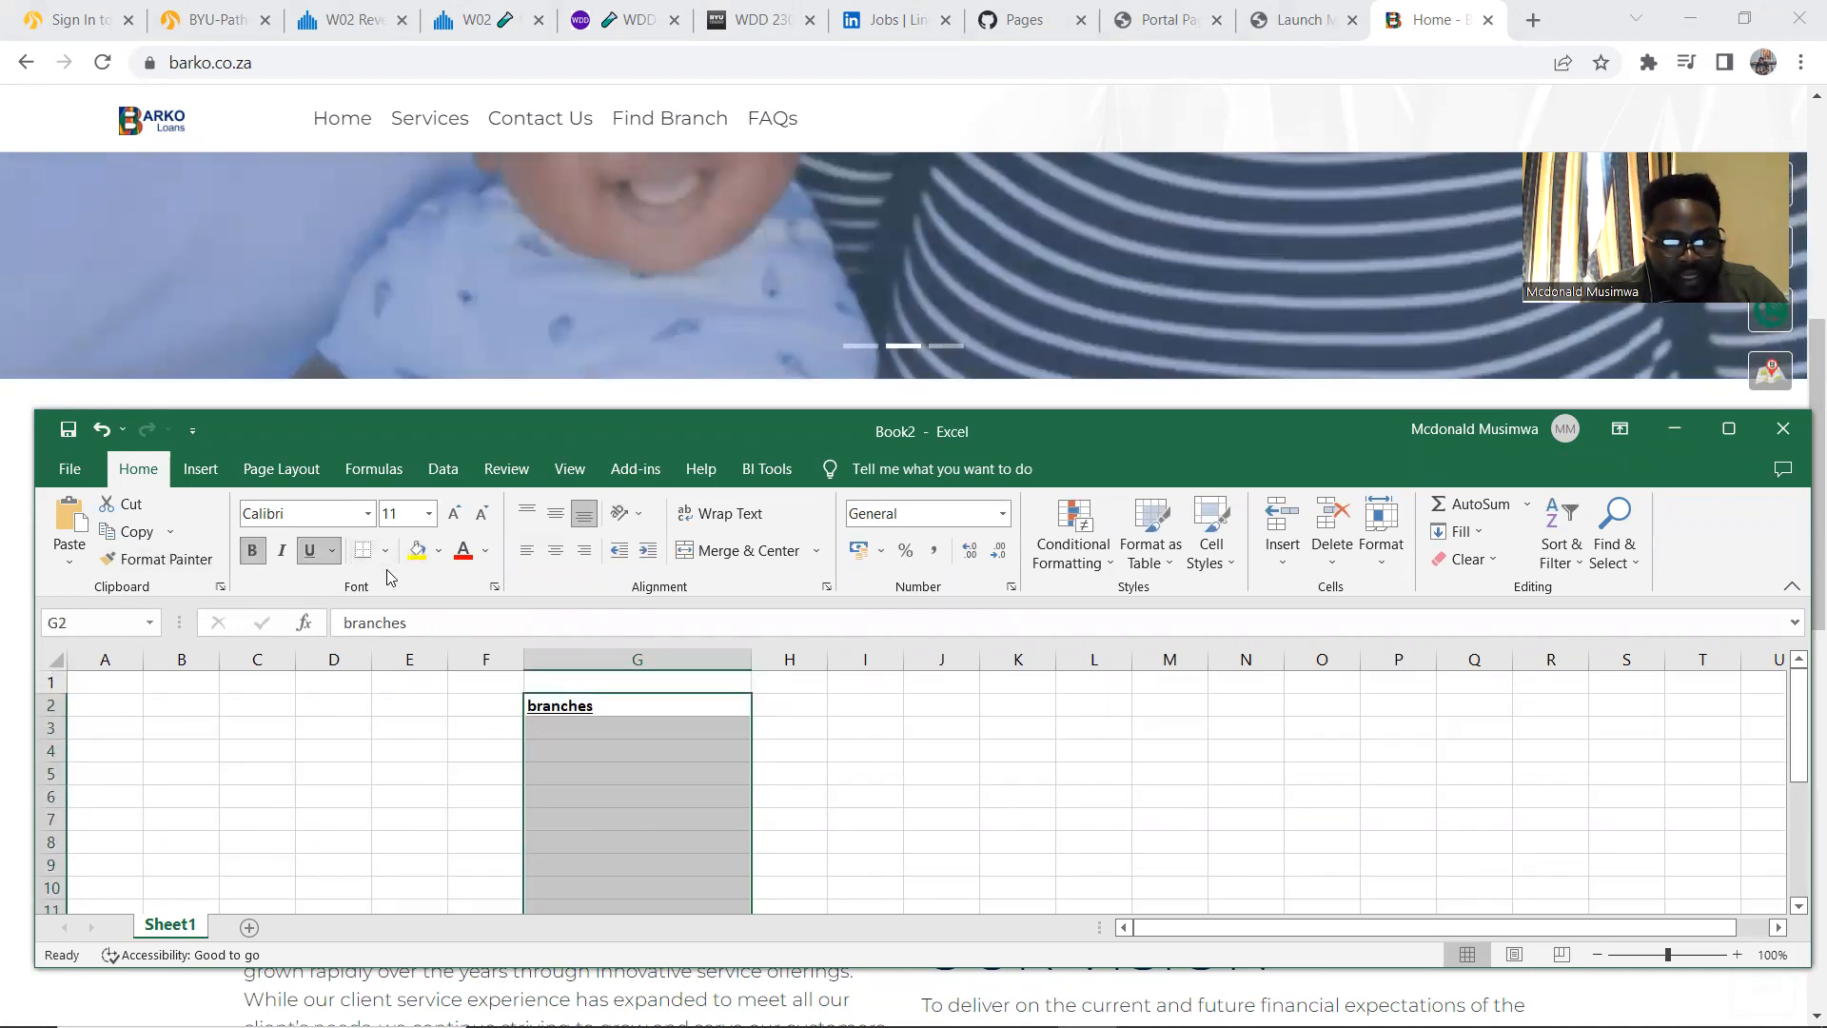
right_click(574, 805)
click(671, 707)
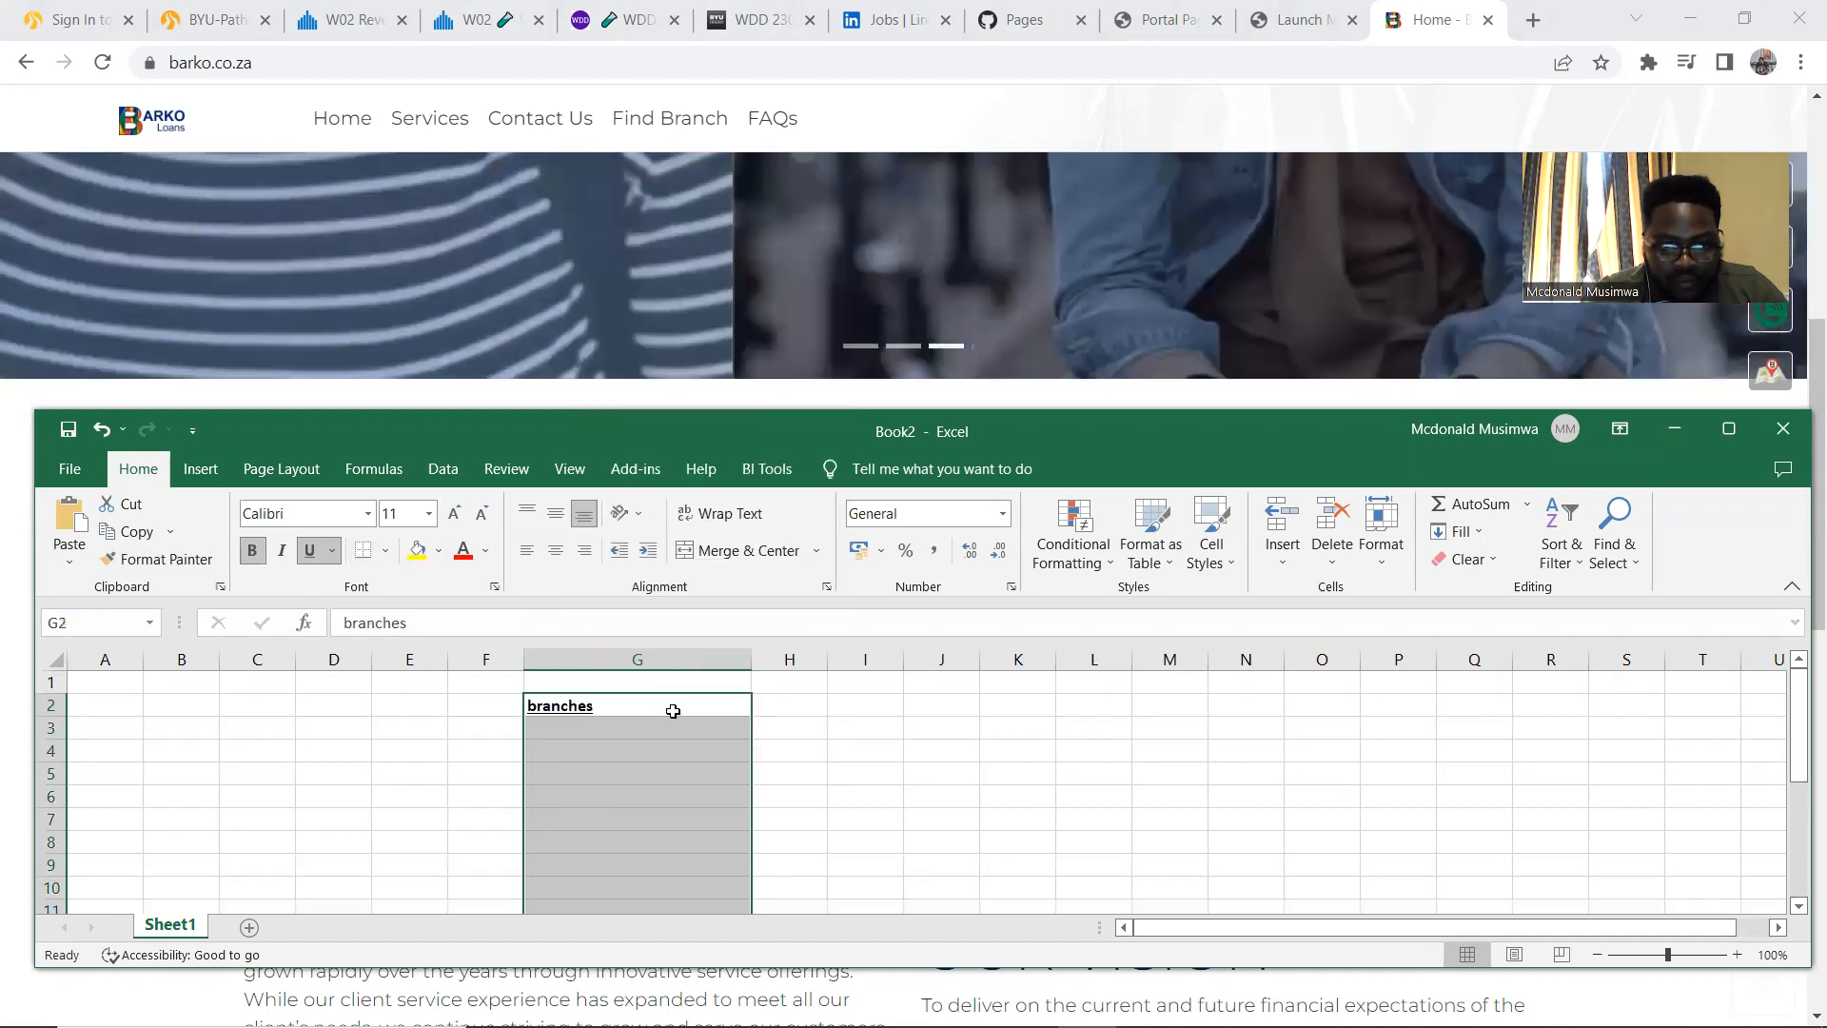
click(643, 457)
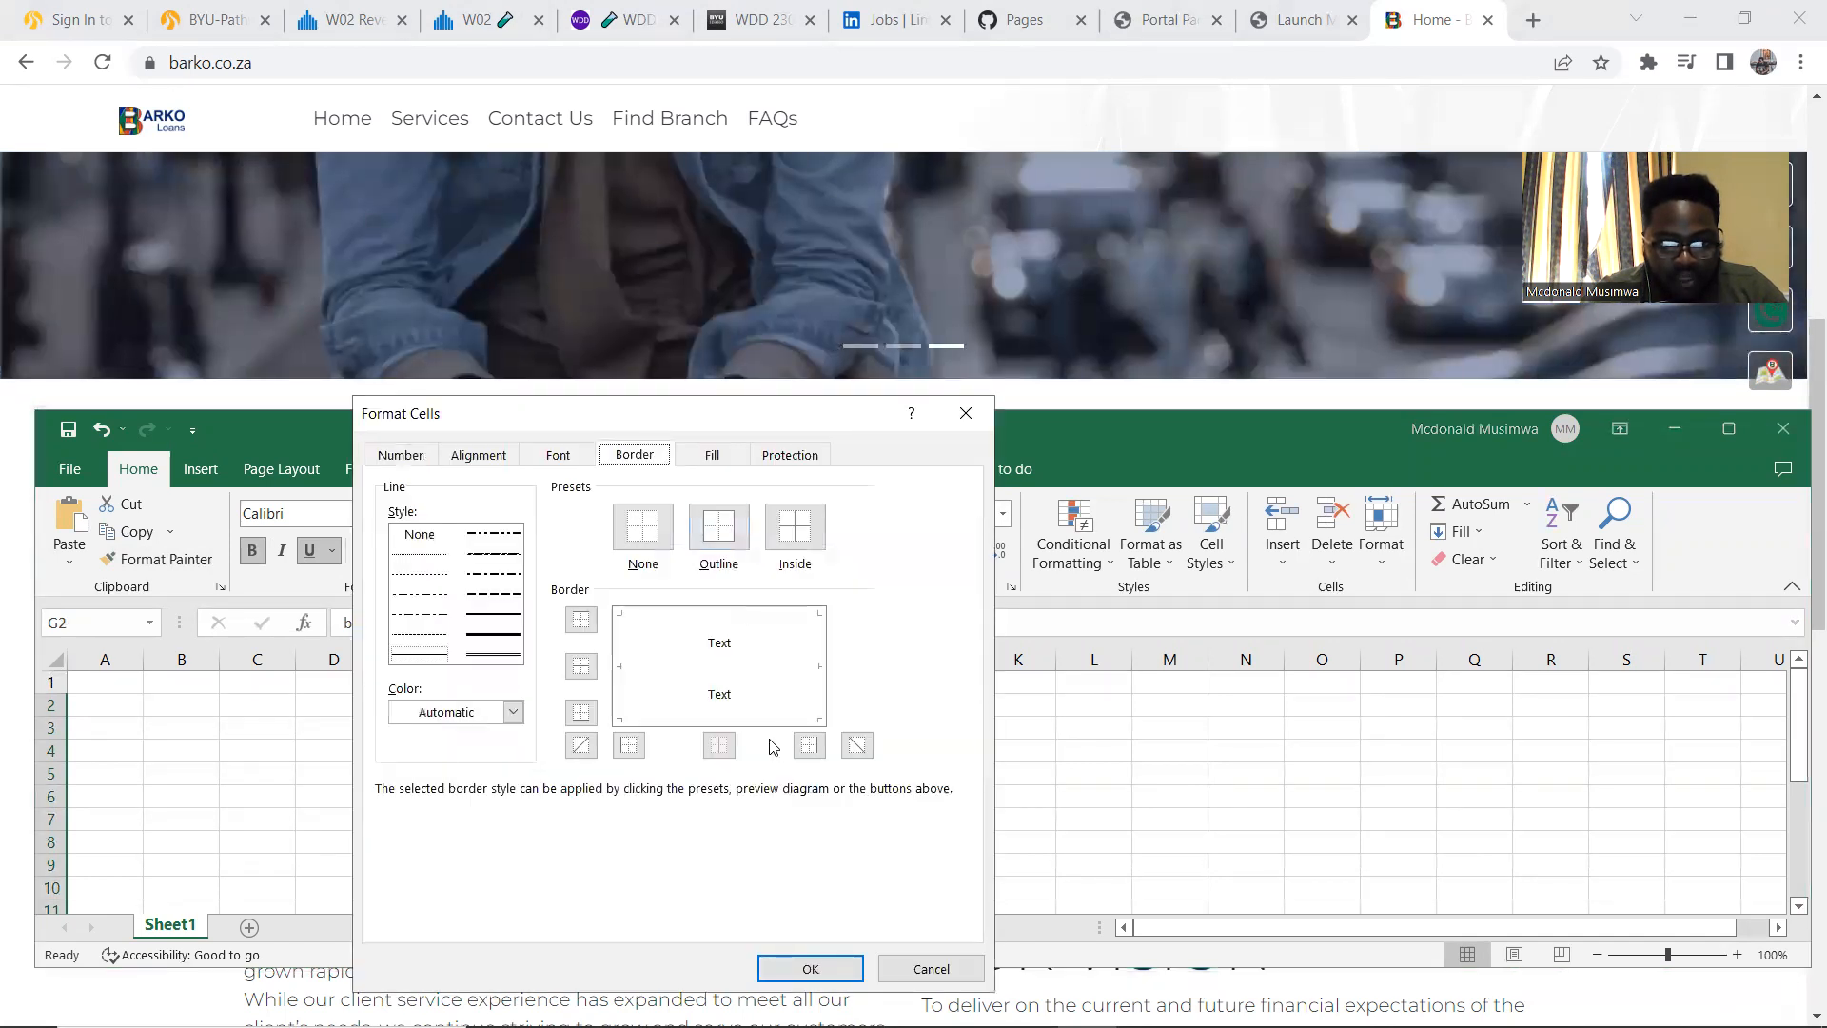
click(630, 663)
click(826, 661)
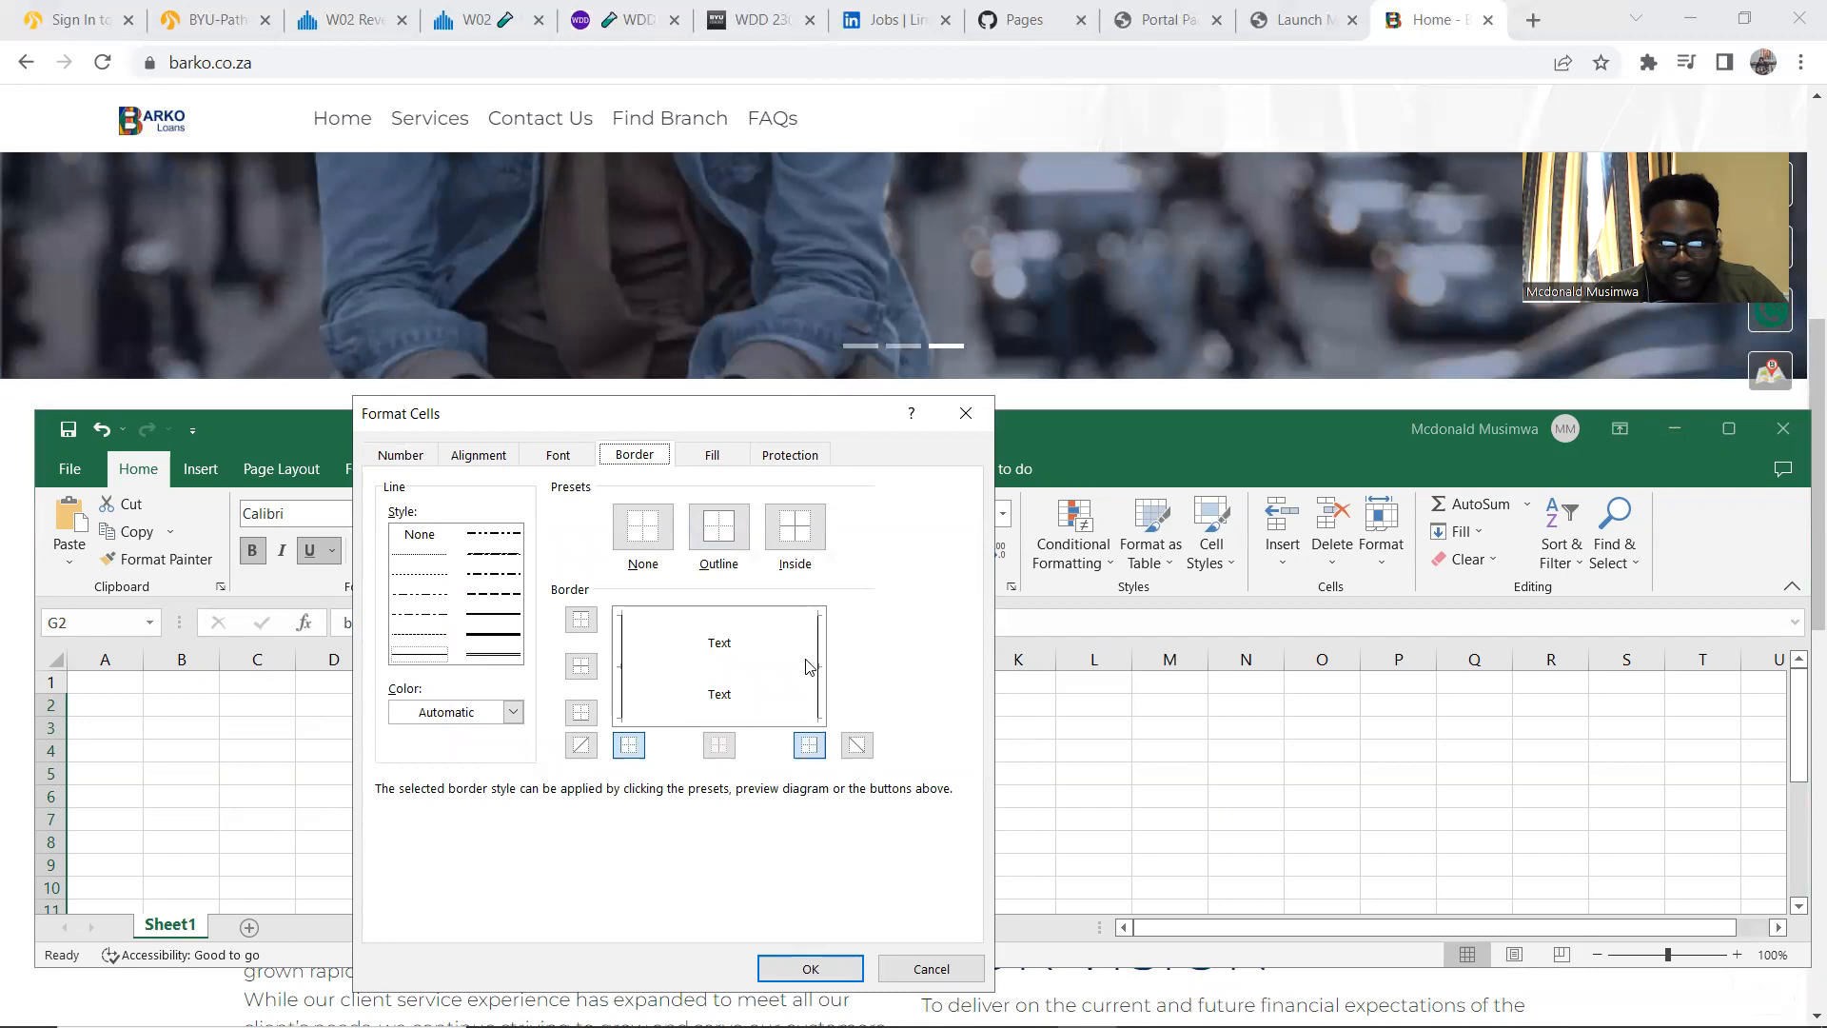
click(741, 617)
click(708, 716)
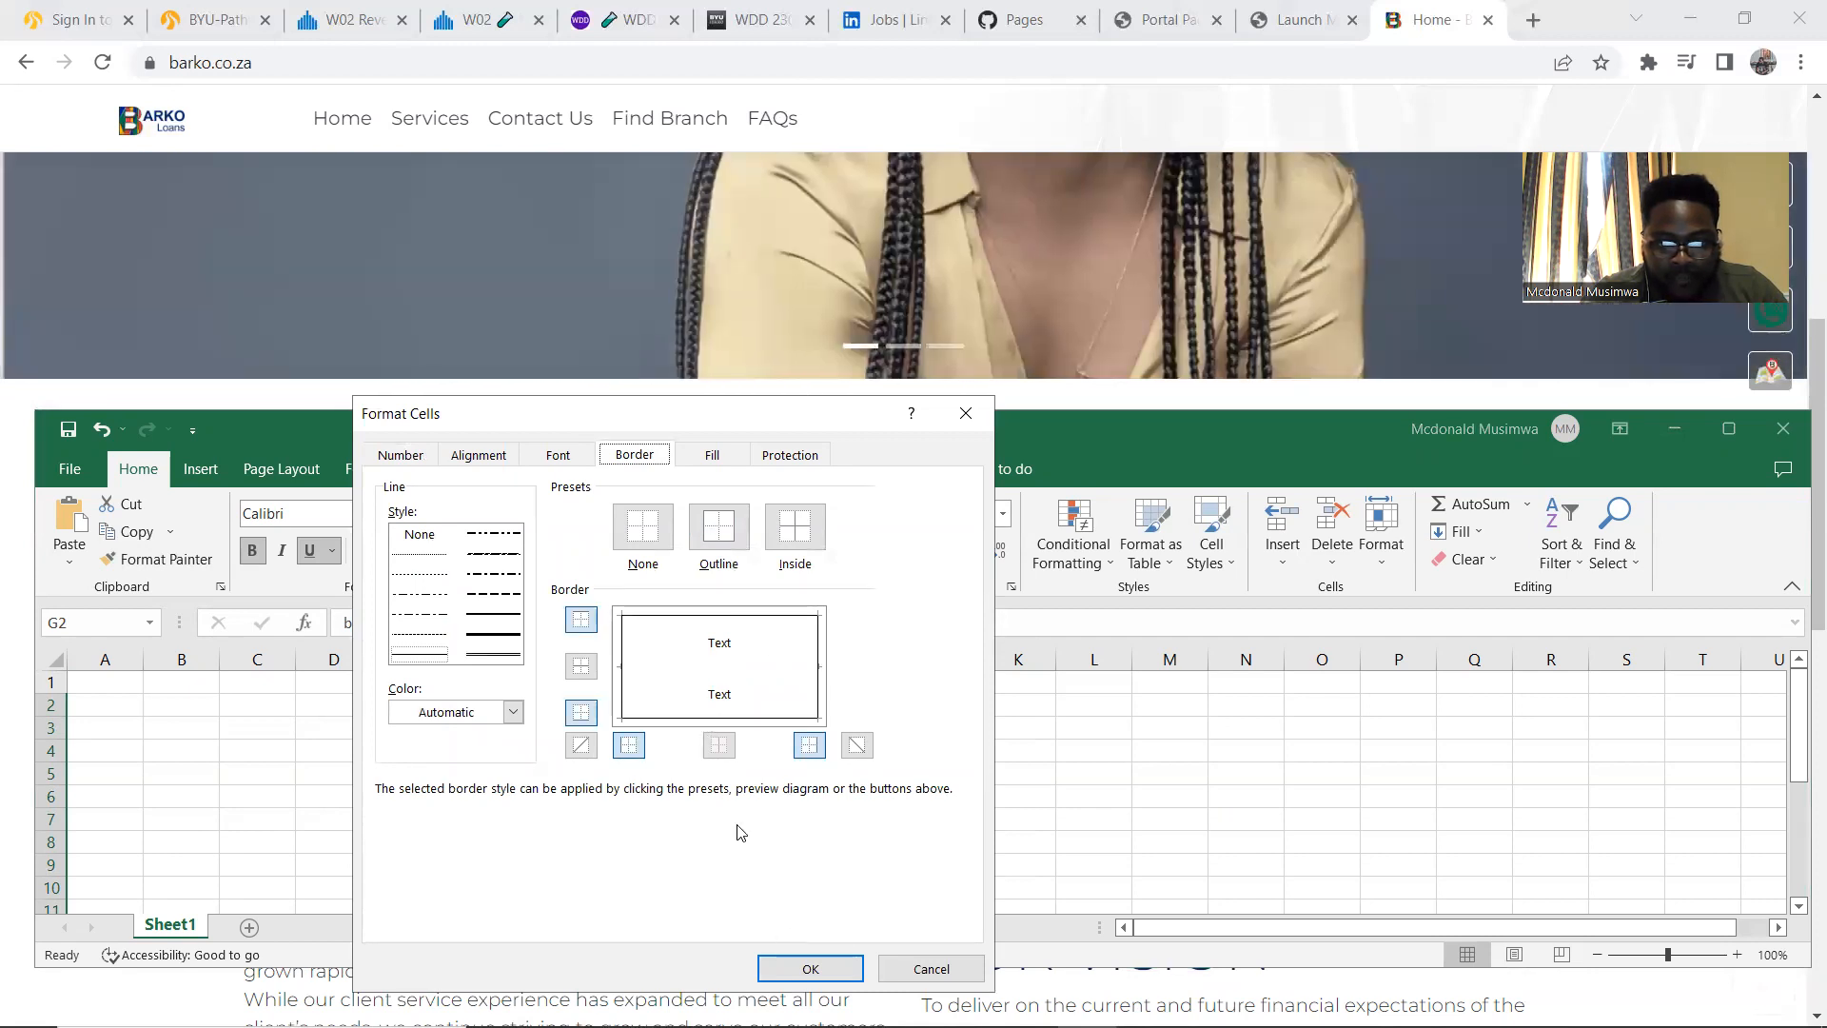
click(721, 668)
click(722, 646)
click(721, 646)
click(810, 967)
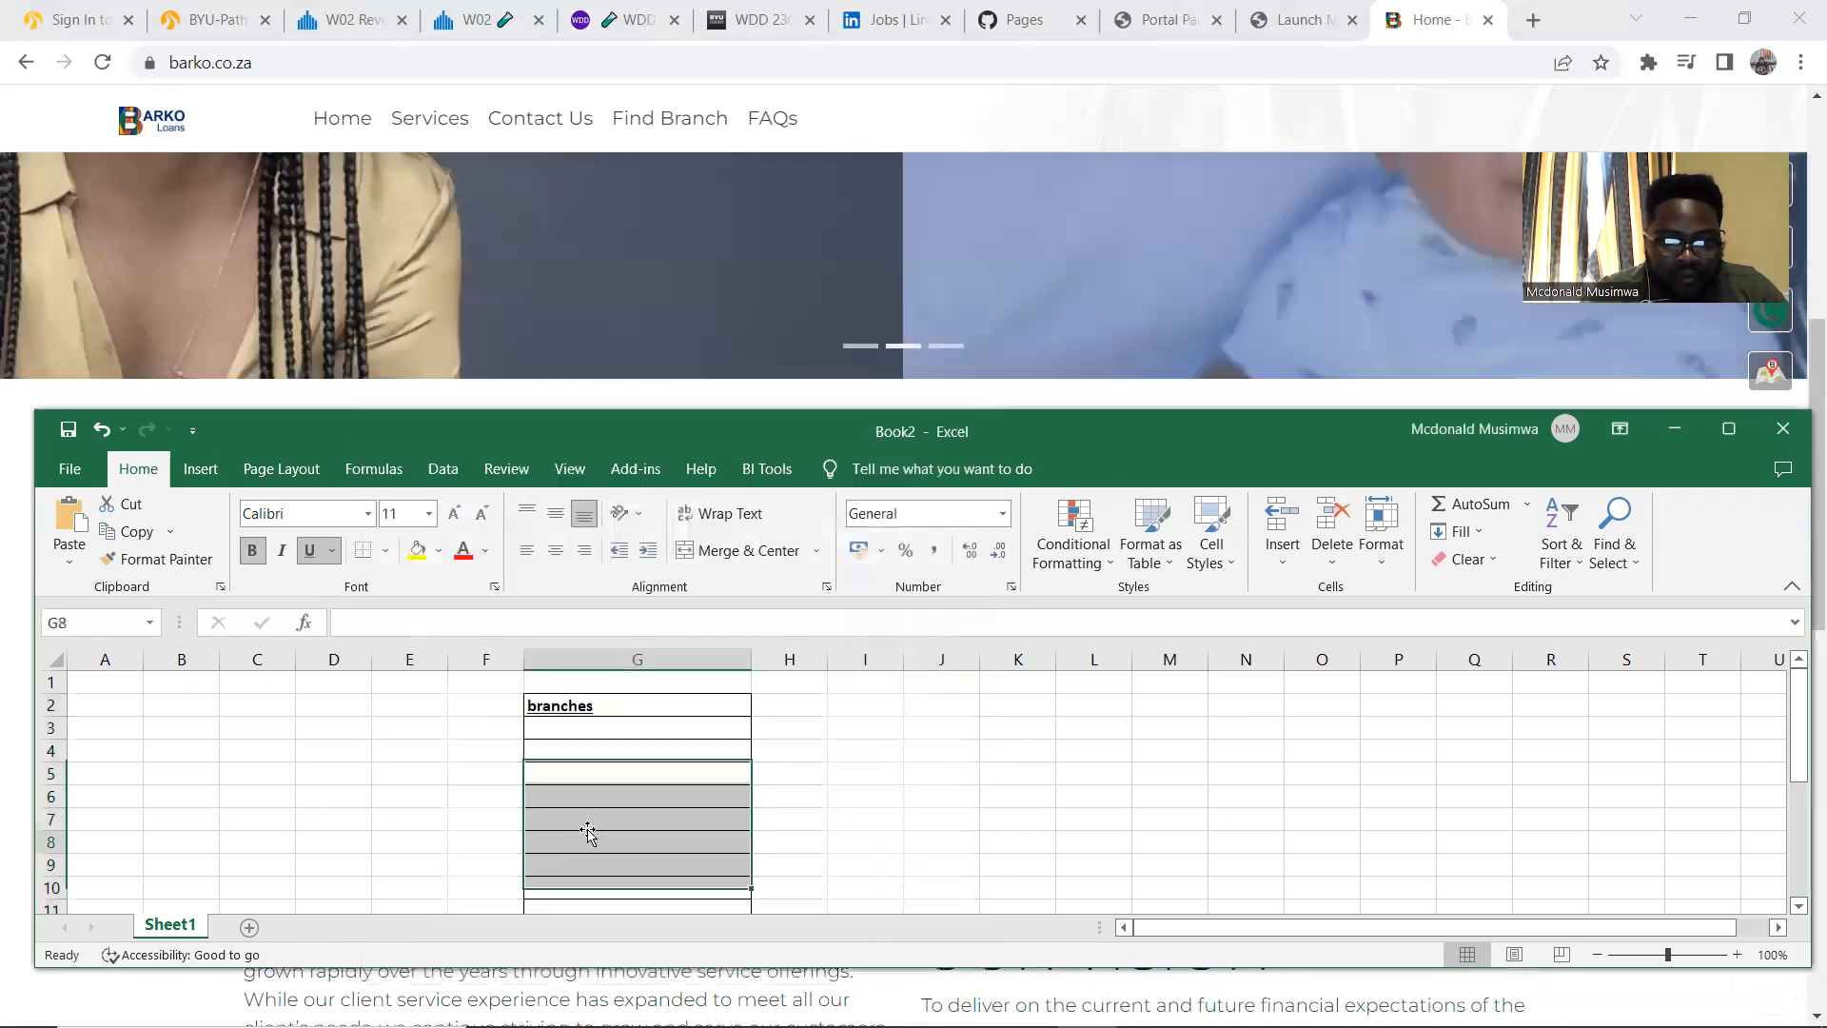
Remove the underline from the branches heading in G2
click(592, 840)
click(562, 705)
click(313, 552)
click(938, 771)
click(590, 712)
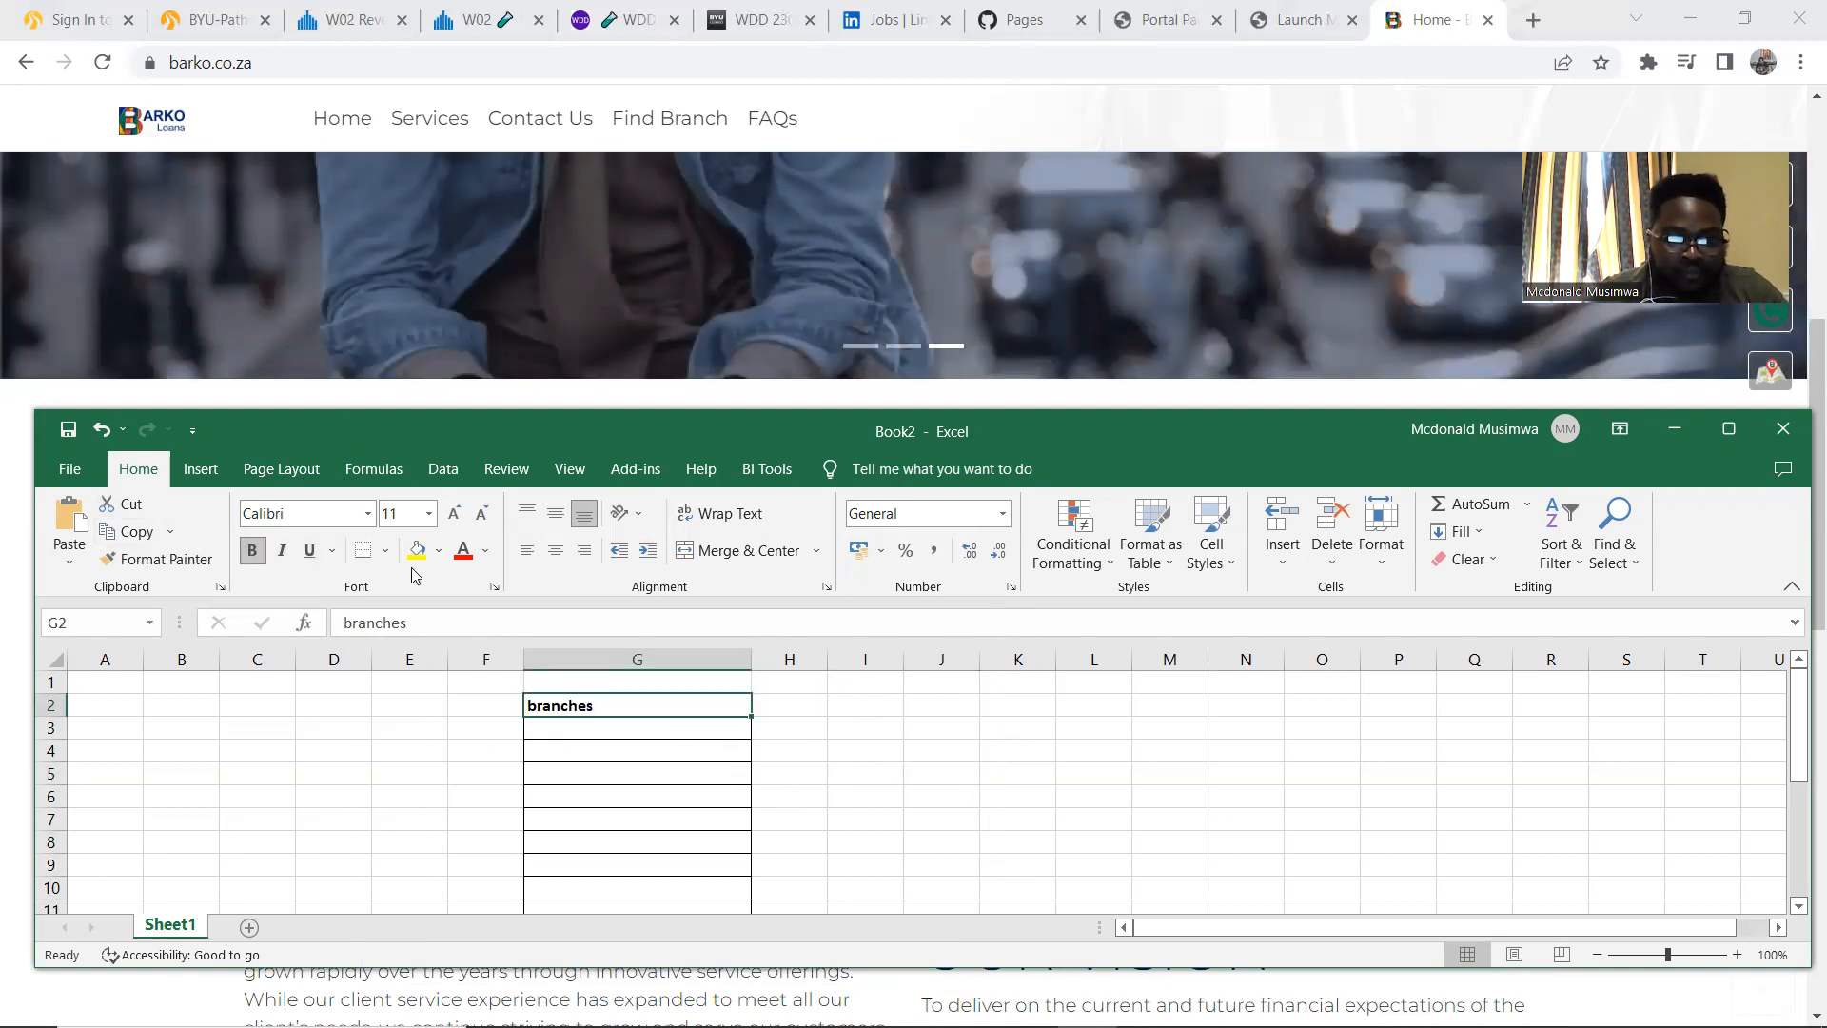
Fill the branches heading cell G2 with a light orange theme color
click(439, 554)
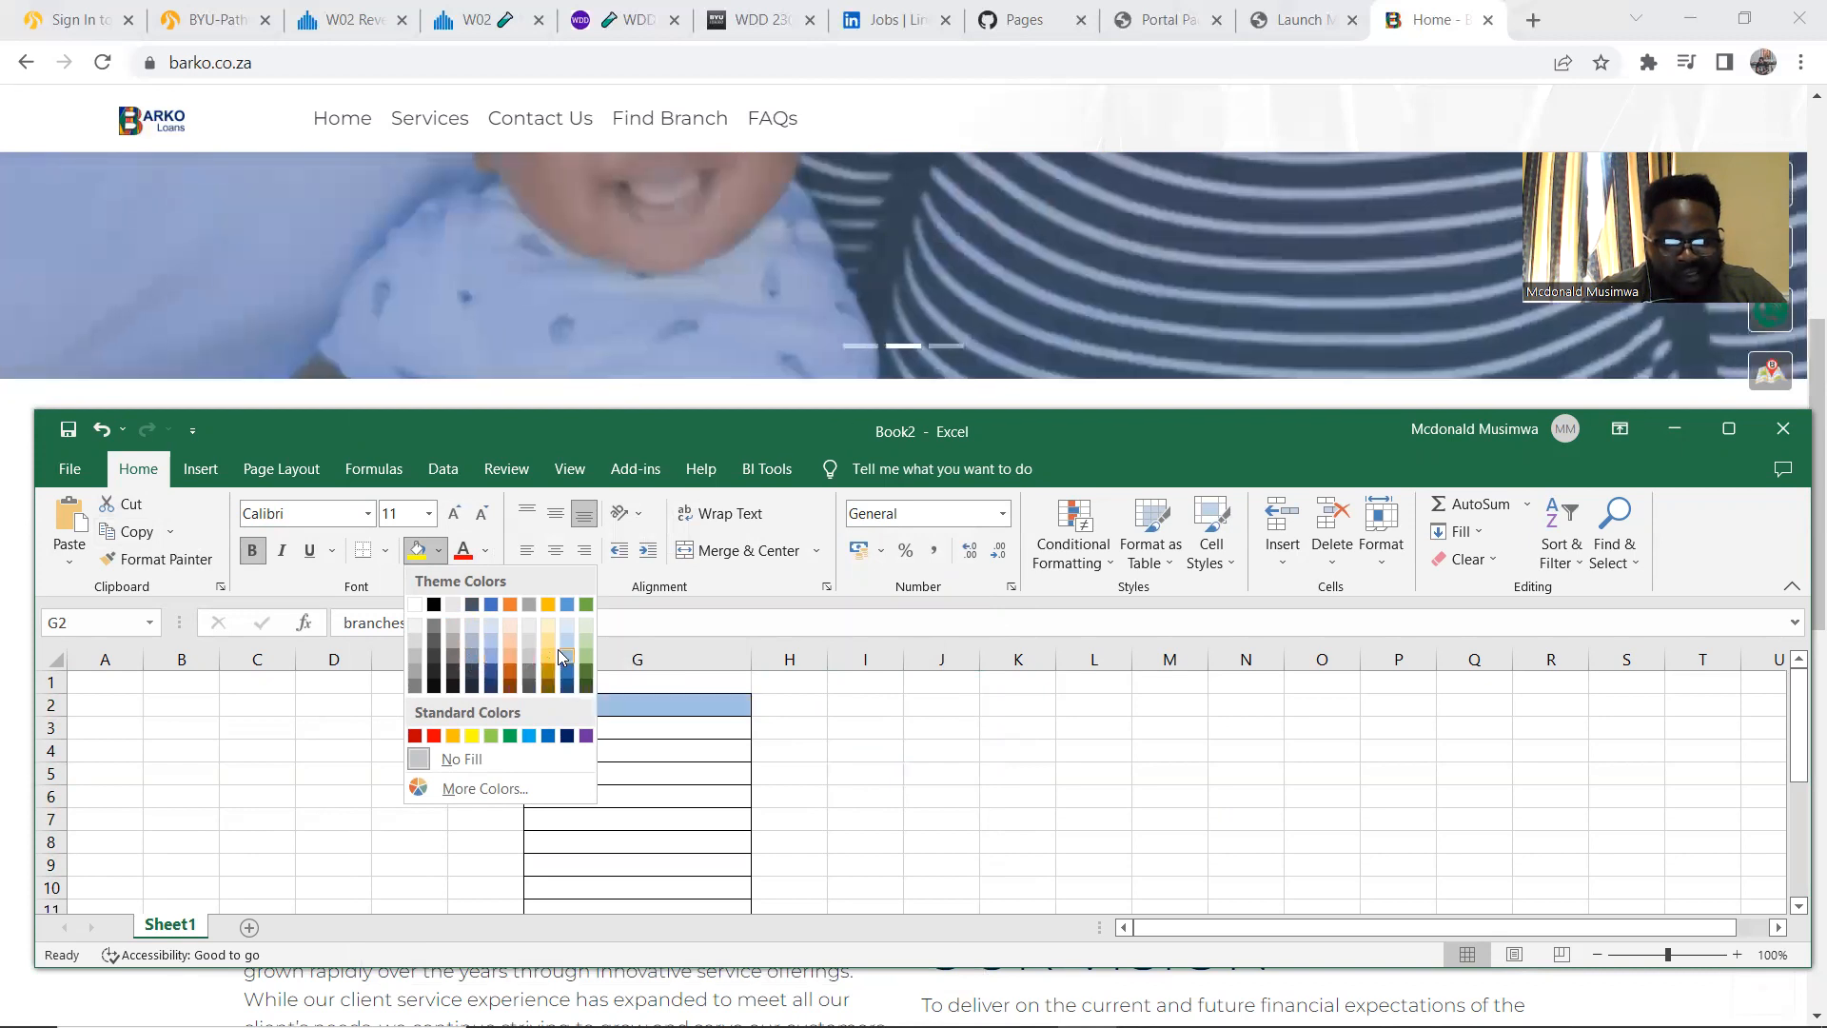
click(511, 669)
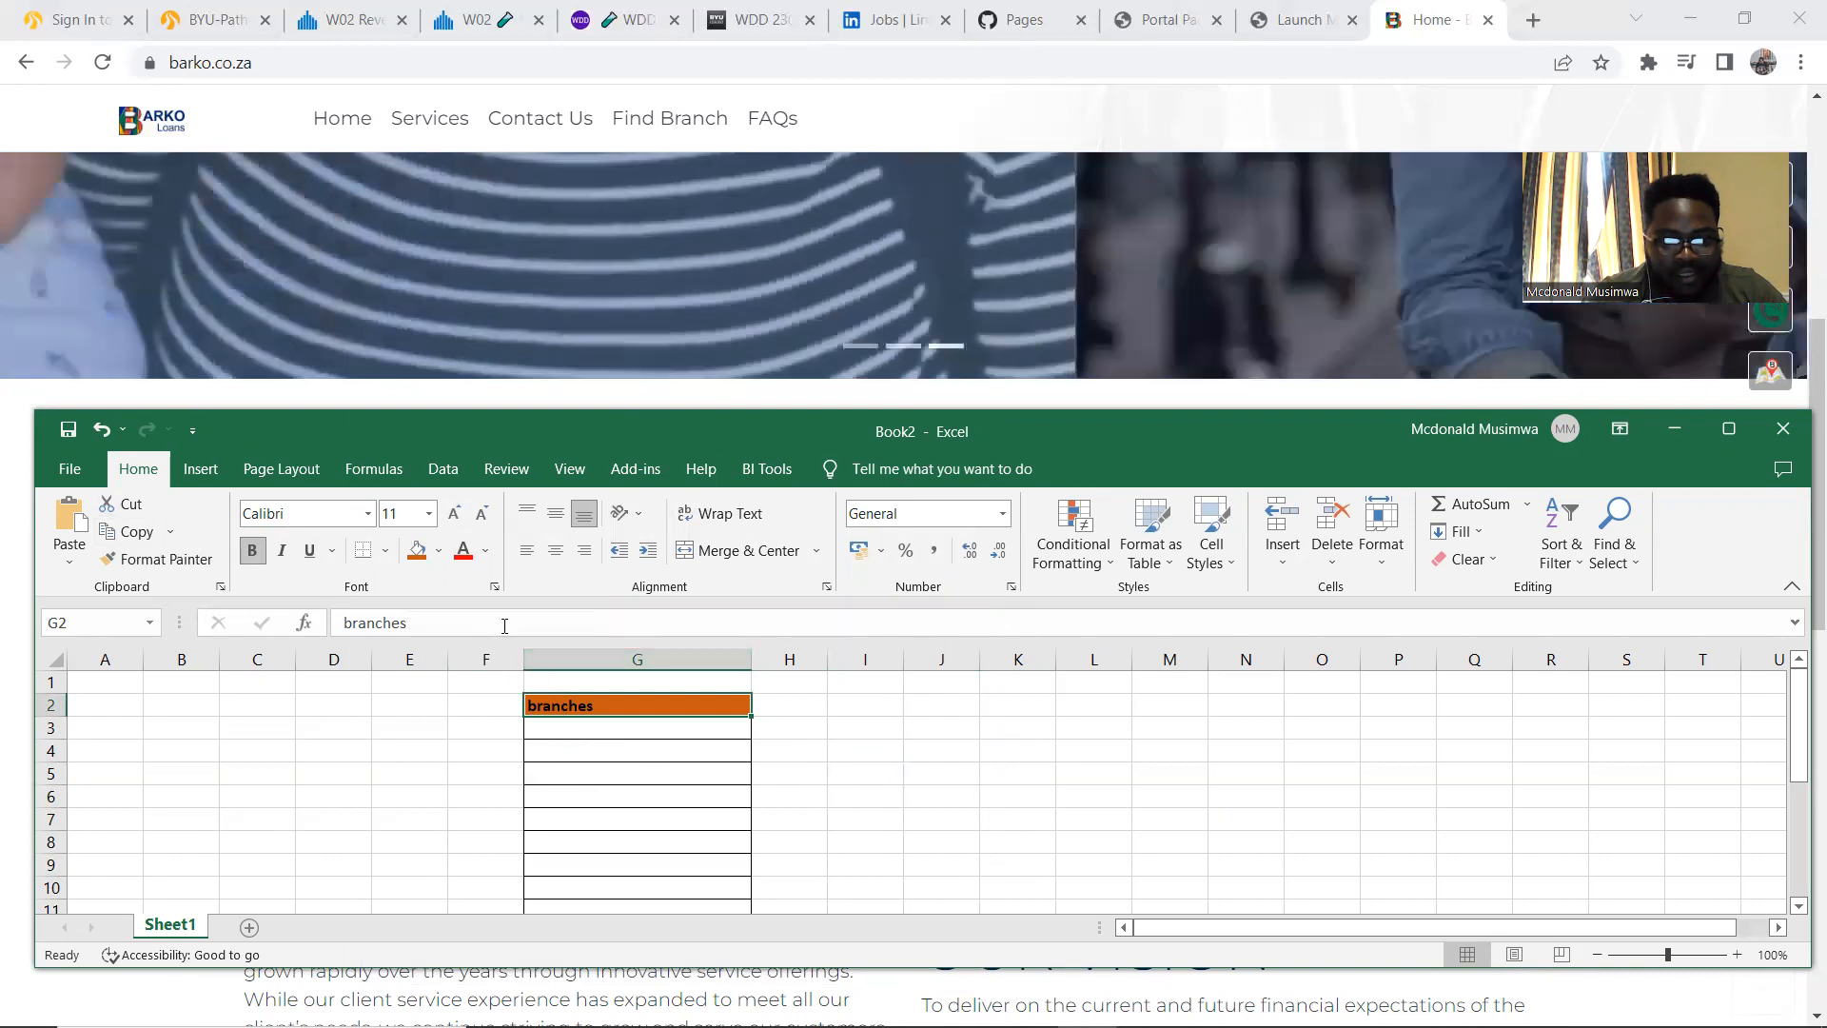
click(439, 551)
click(512, 656)
click(960, 771)
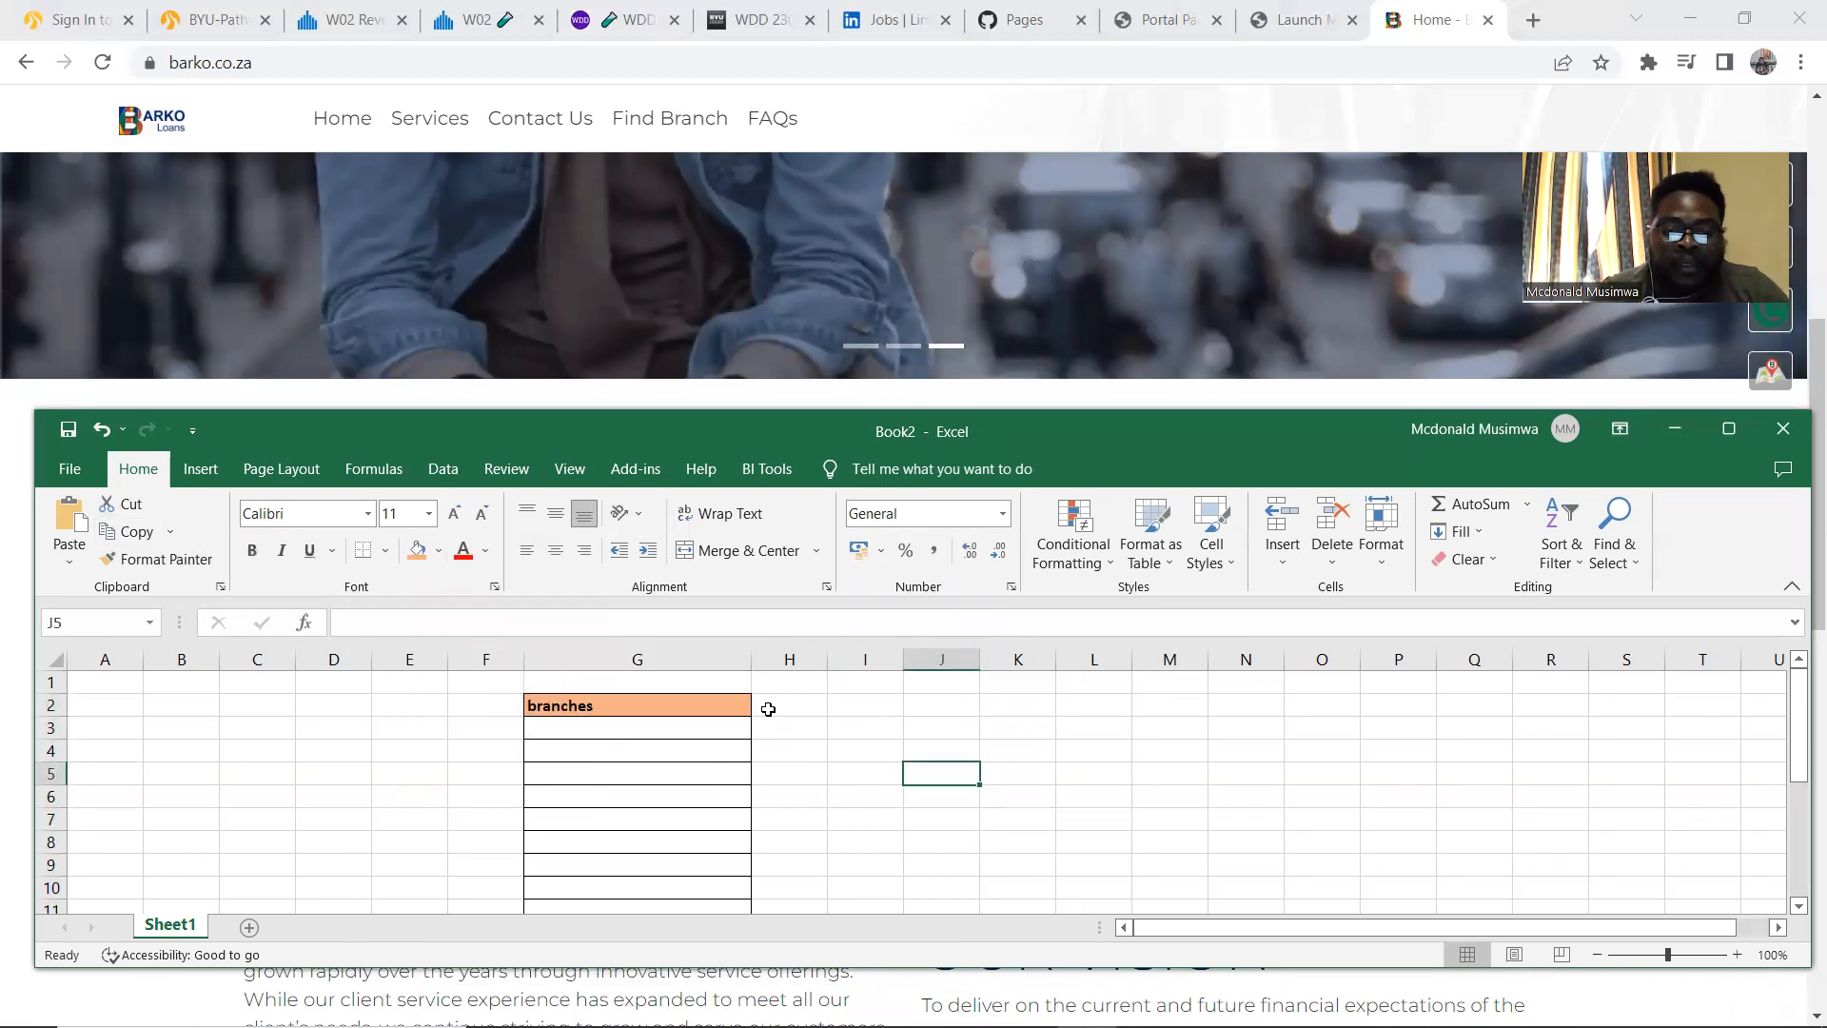
Minimize the workbook and open the Branch Locator page of the Barko Loans site
click(1675, 429)
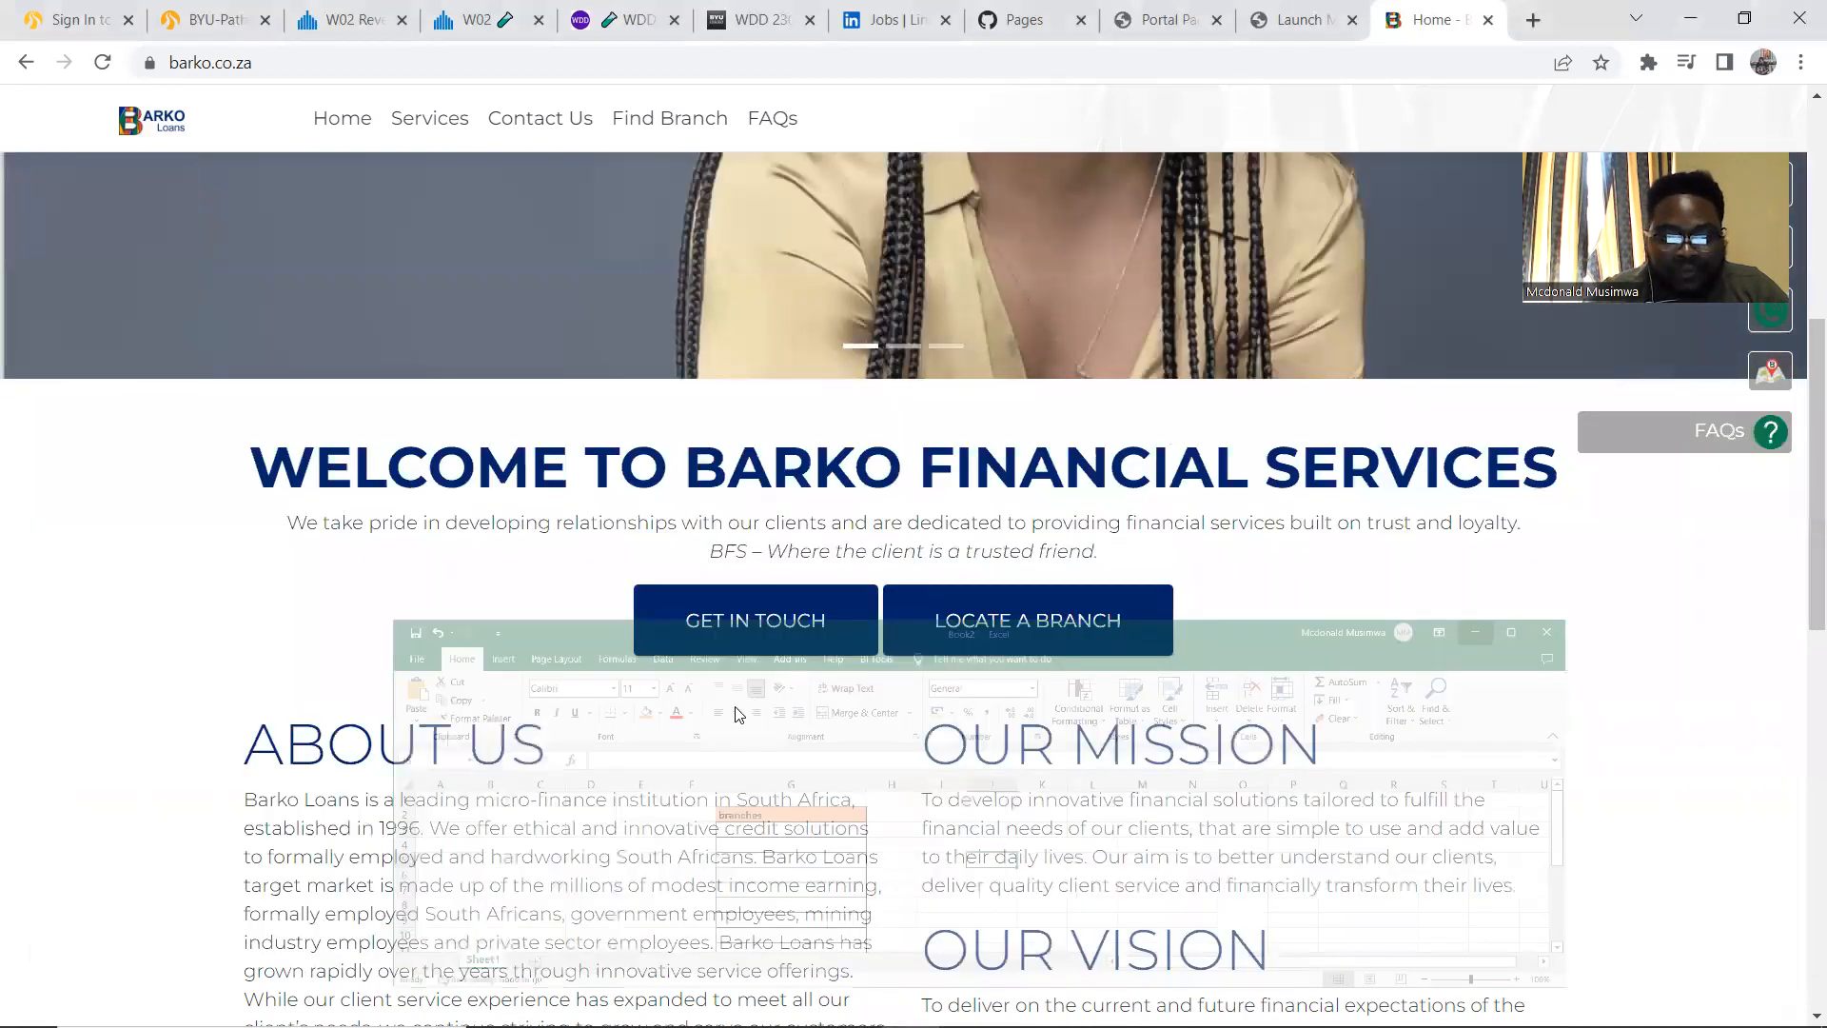
click(1032, 627)
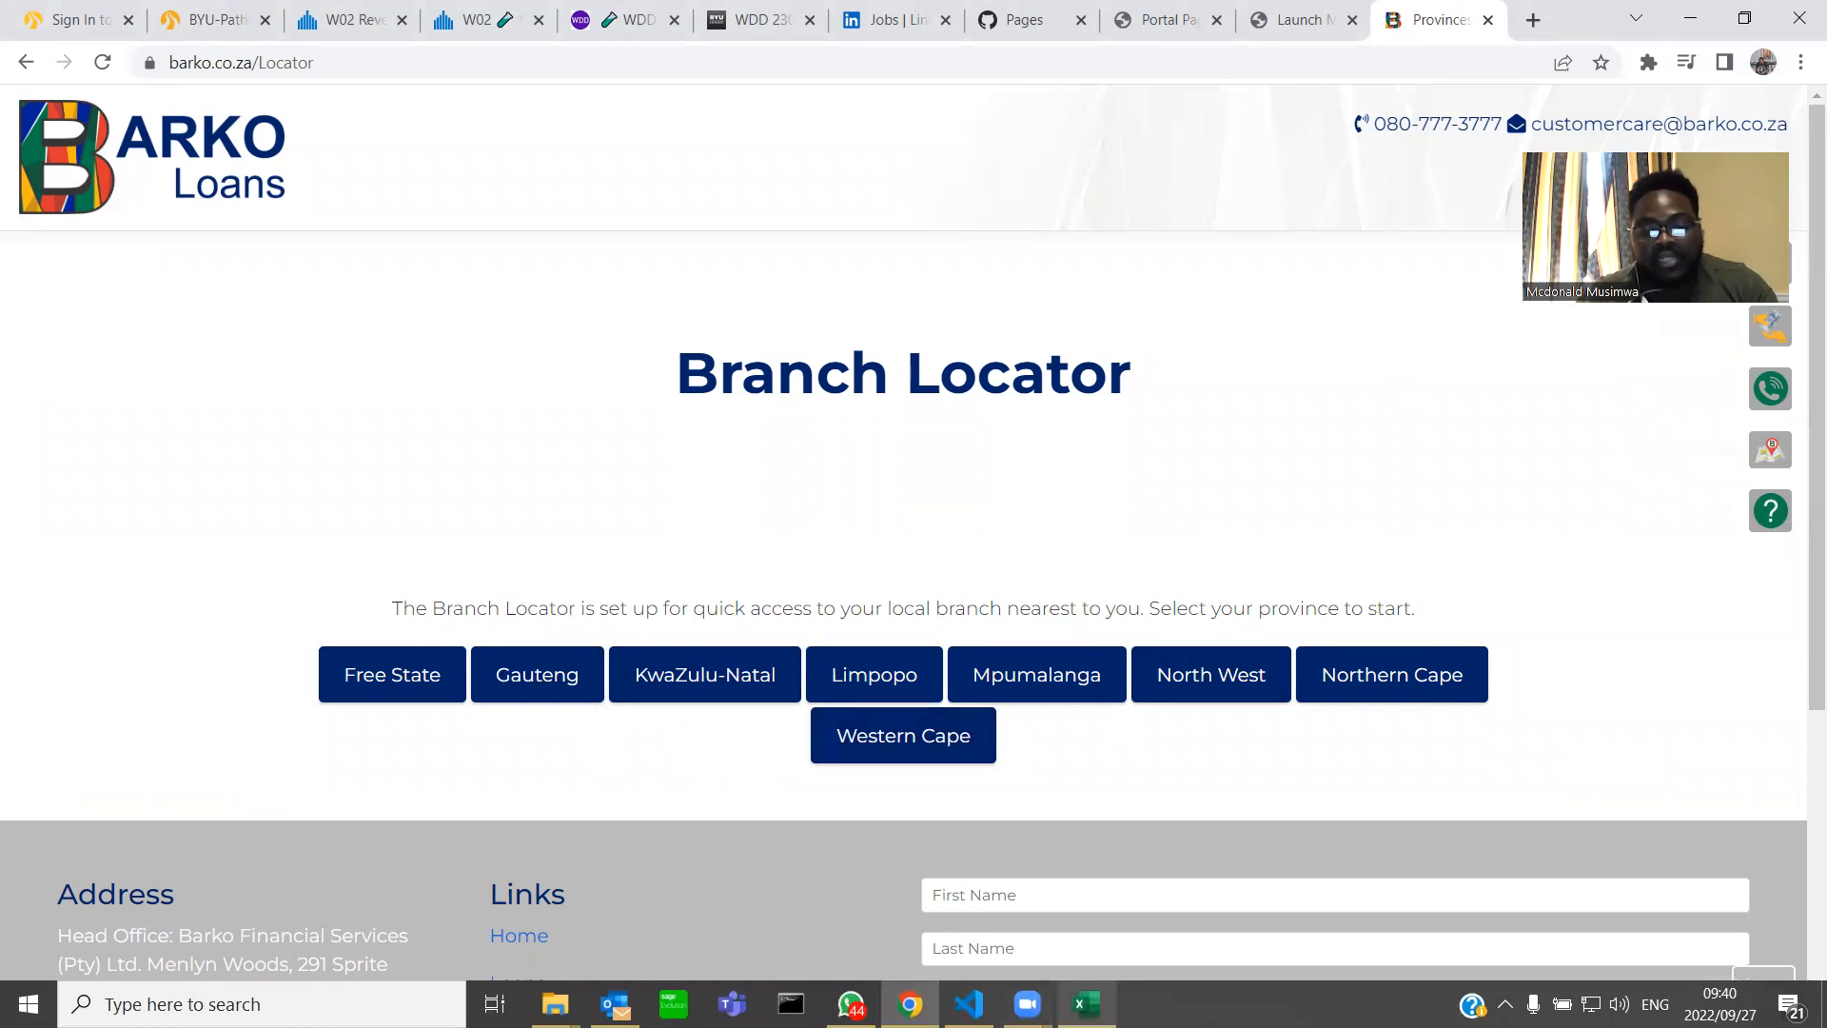
Return to the Excel workbook and enter id in cell G3 under the branches heading
key(alt+Tab)
click(580, 732)
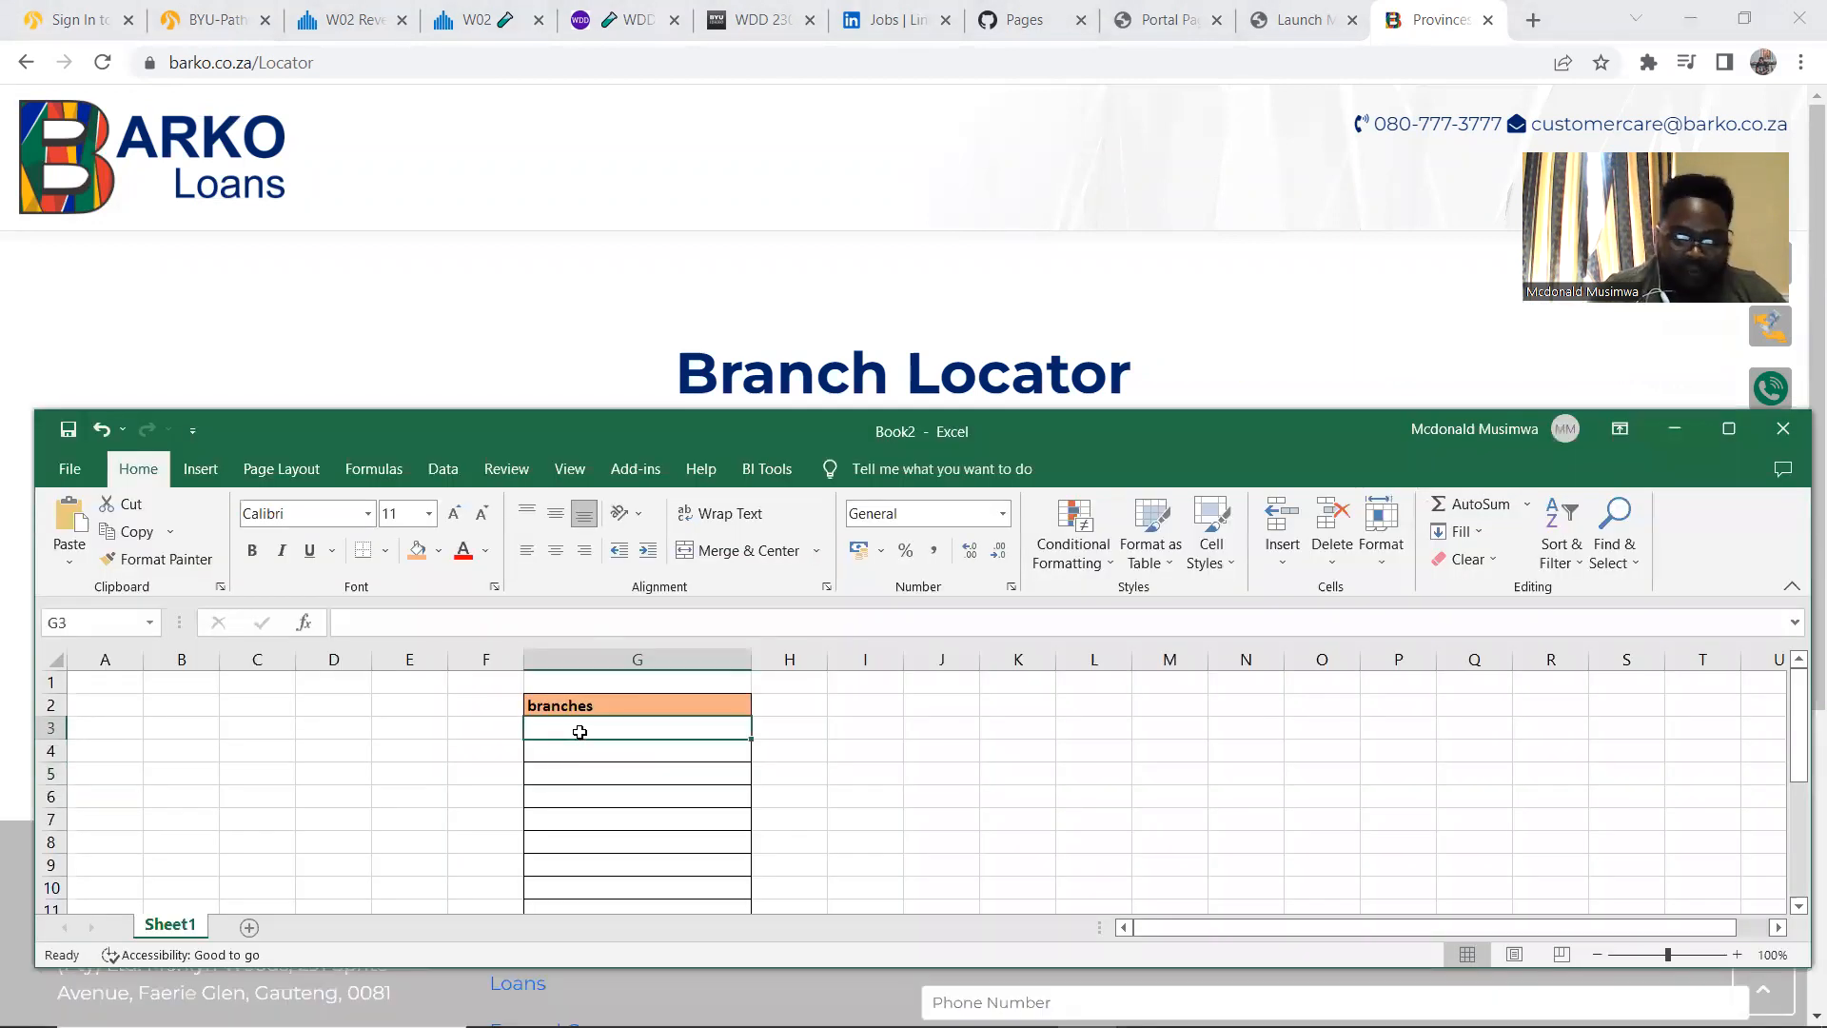
text(id)
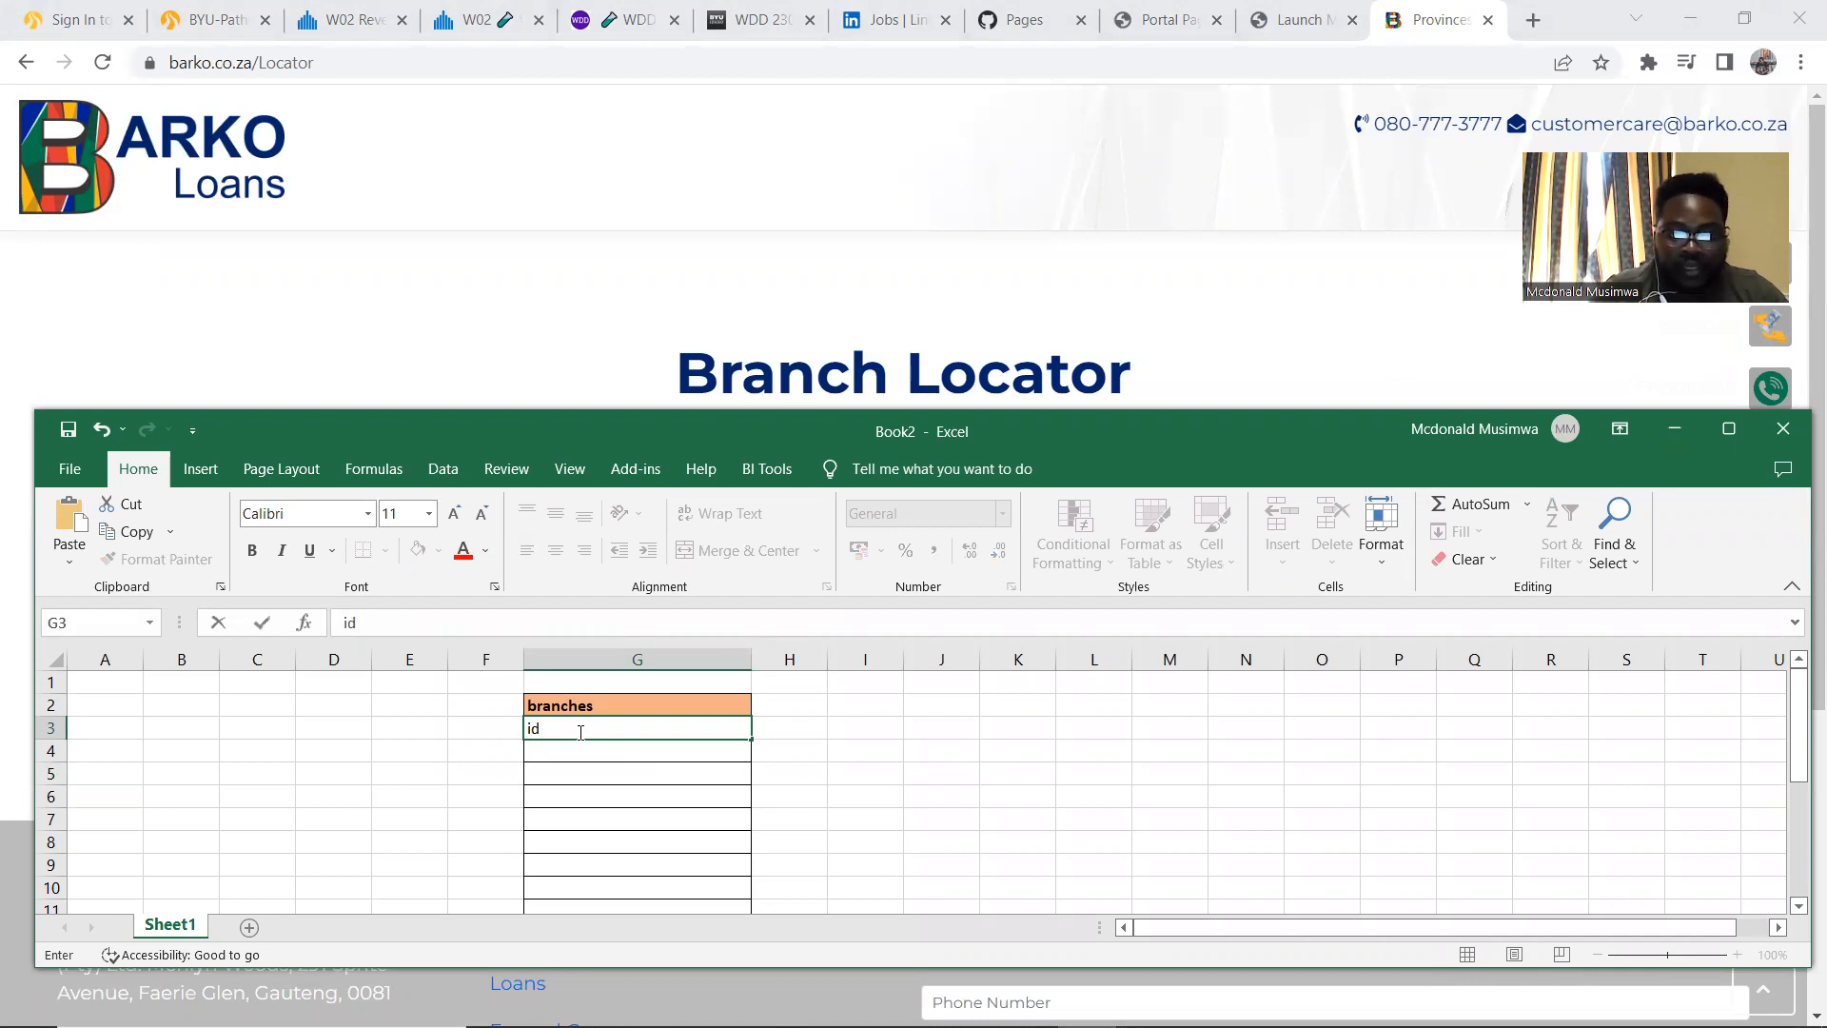
key(Return)
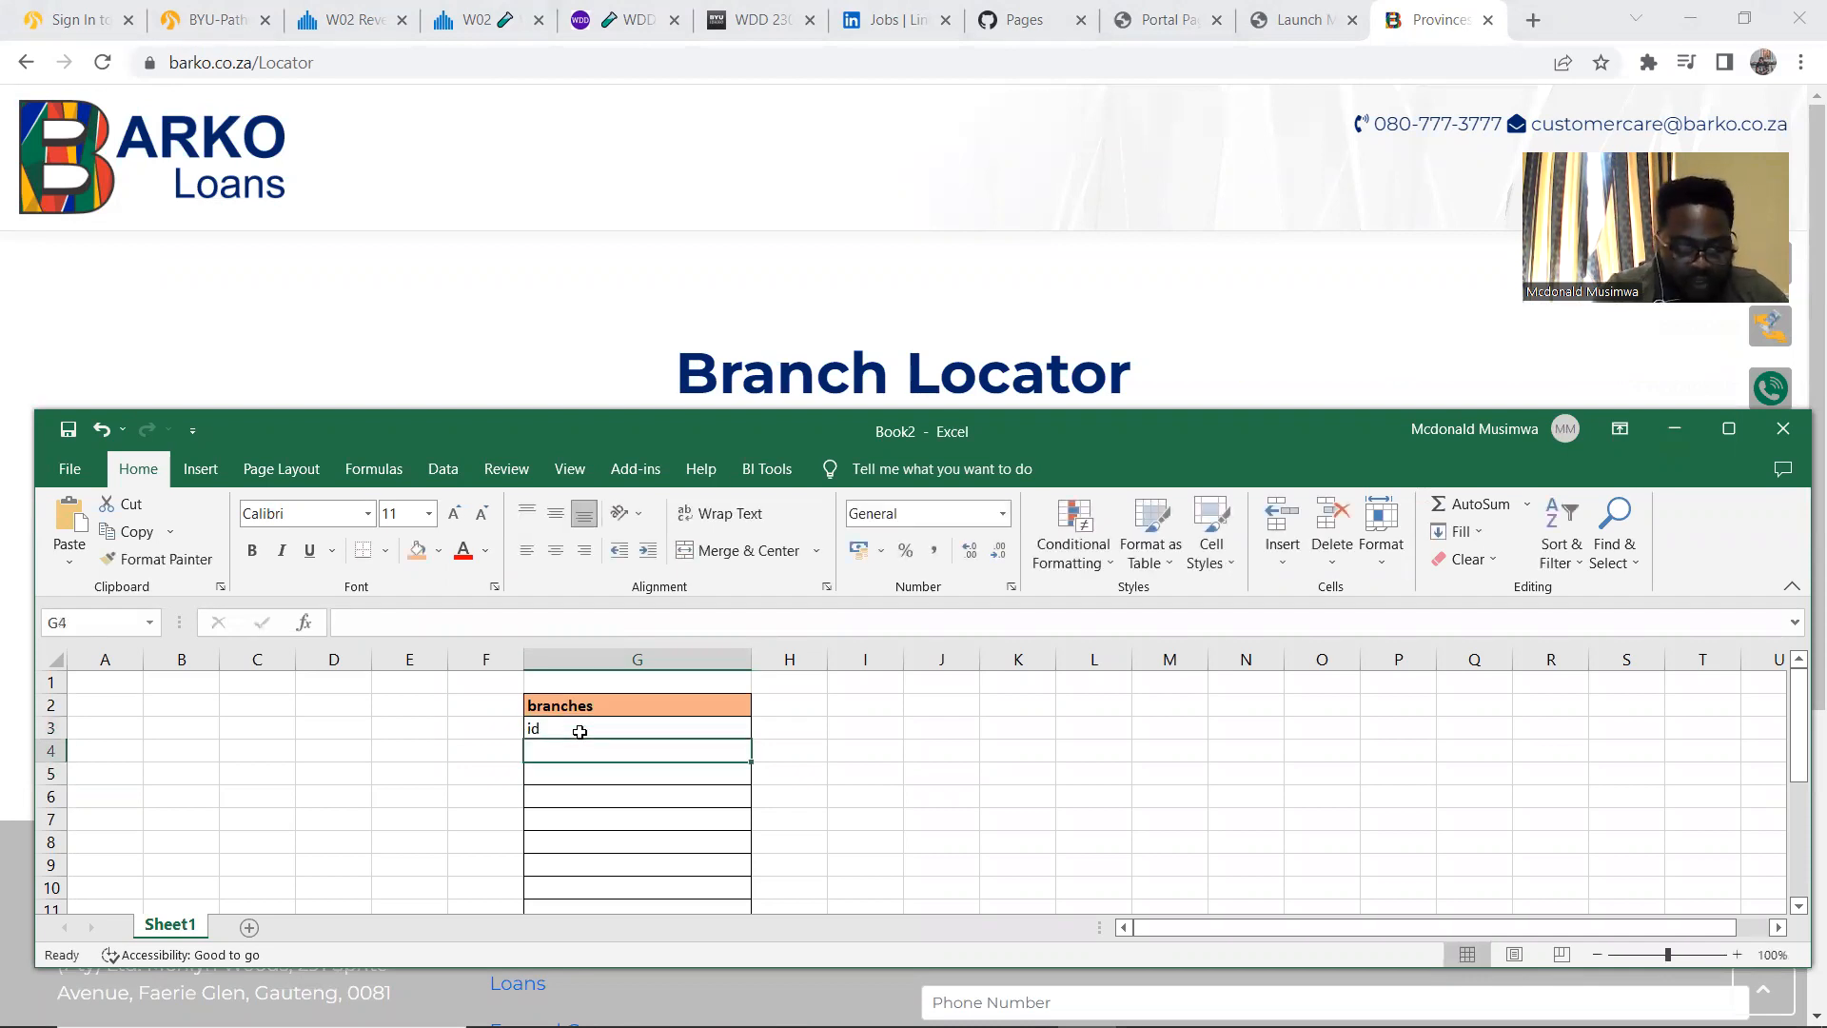
Enter province in cell G4, then open the Western Cape page of the Branch Locator on the Barko Loans site
text(province)
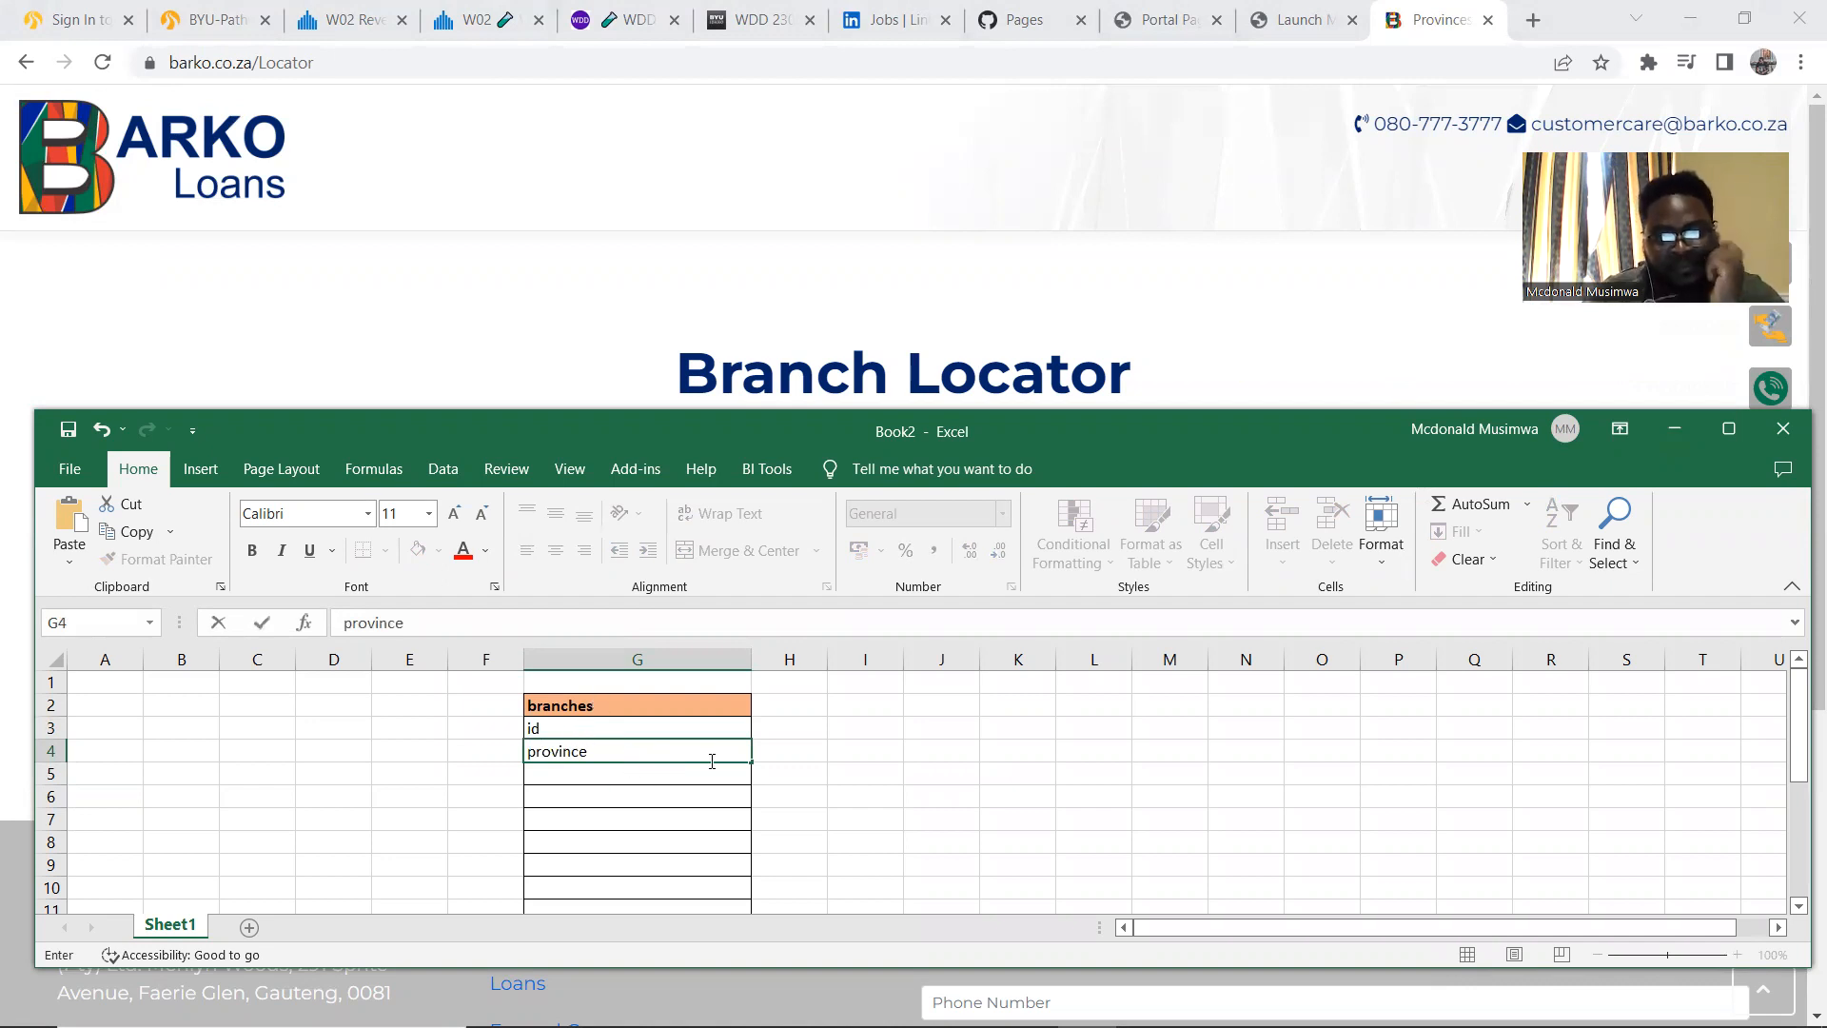
click(929, 272)
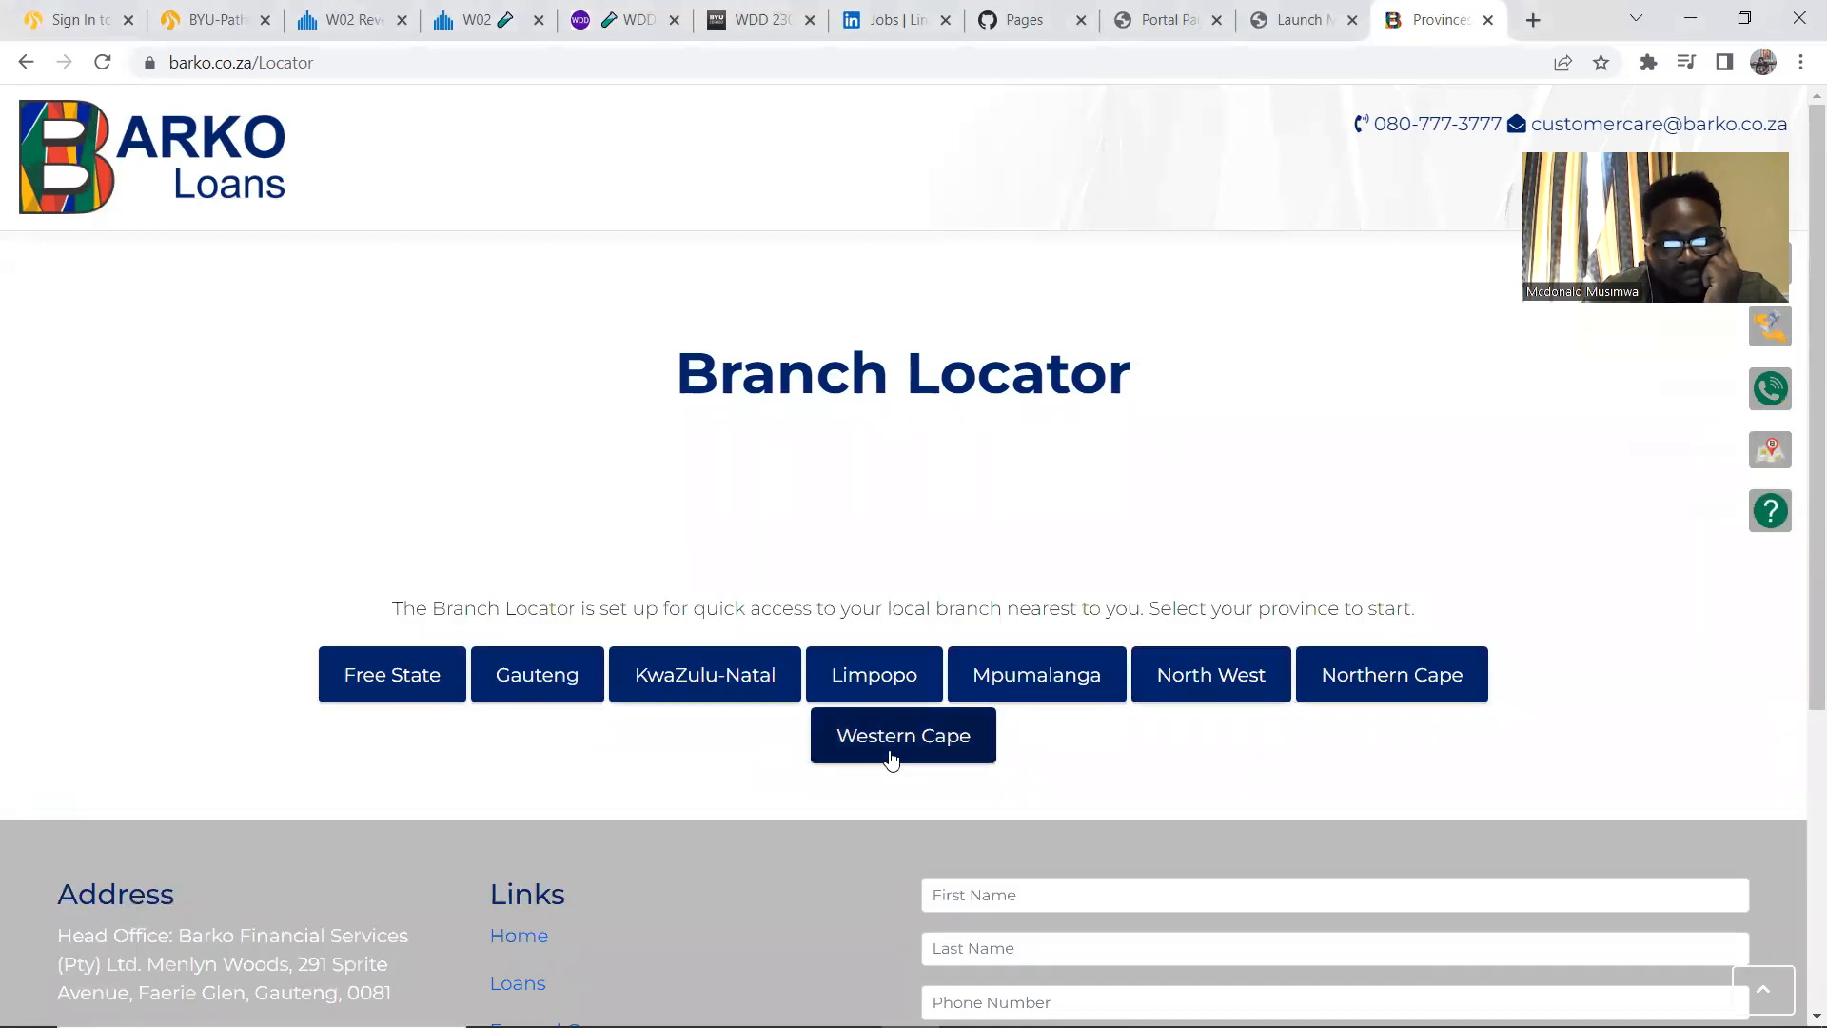
click(937, 757)
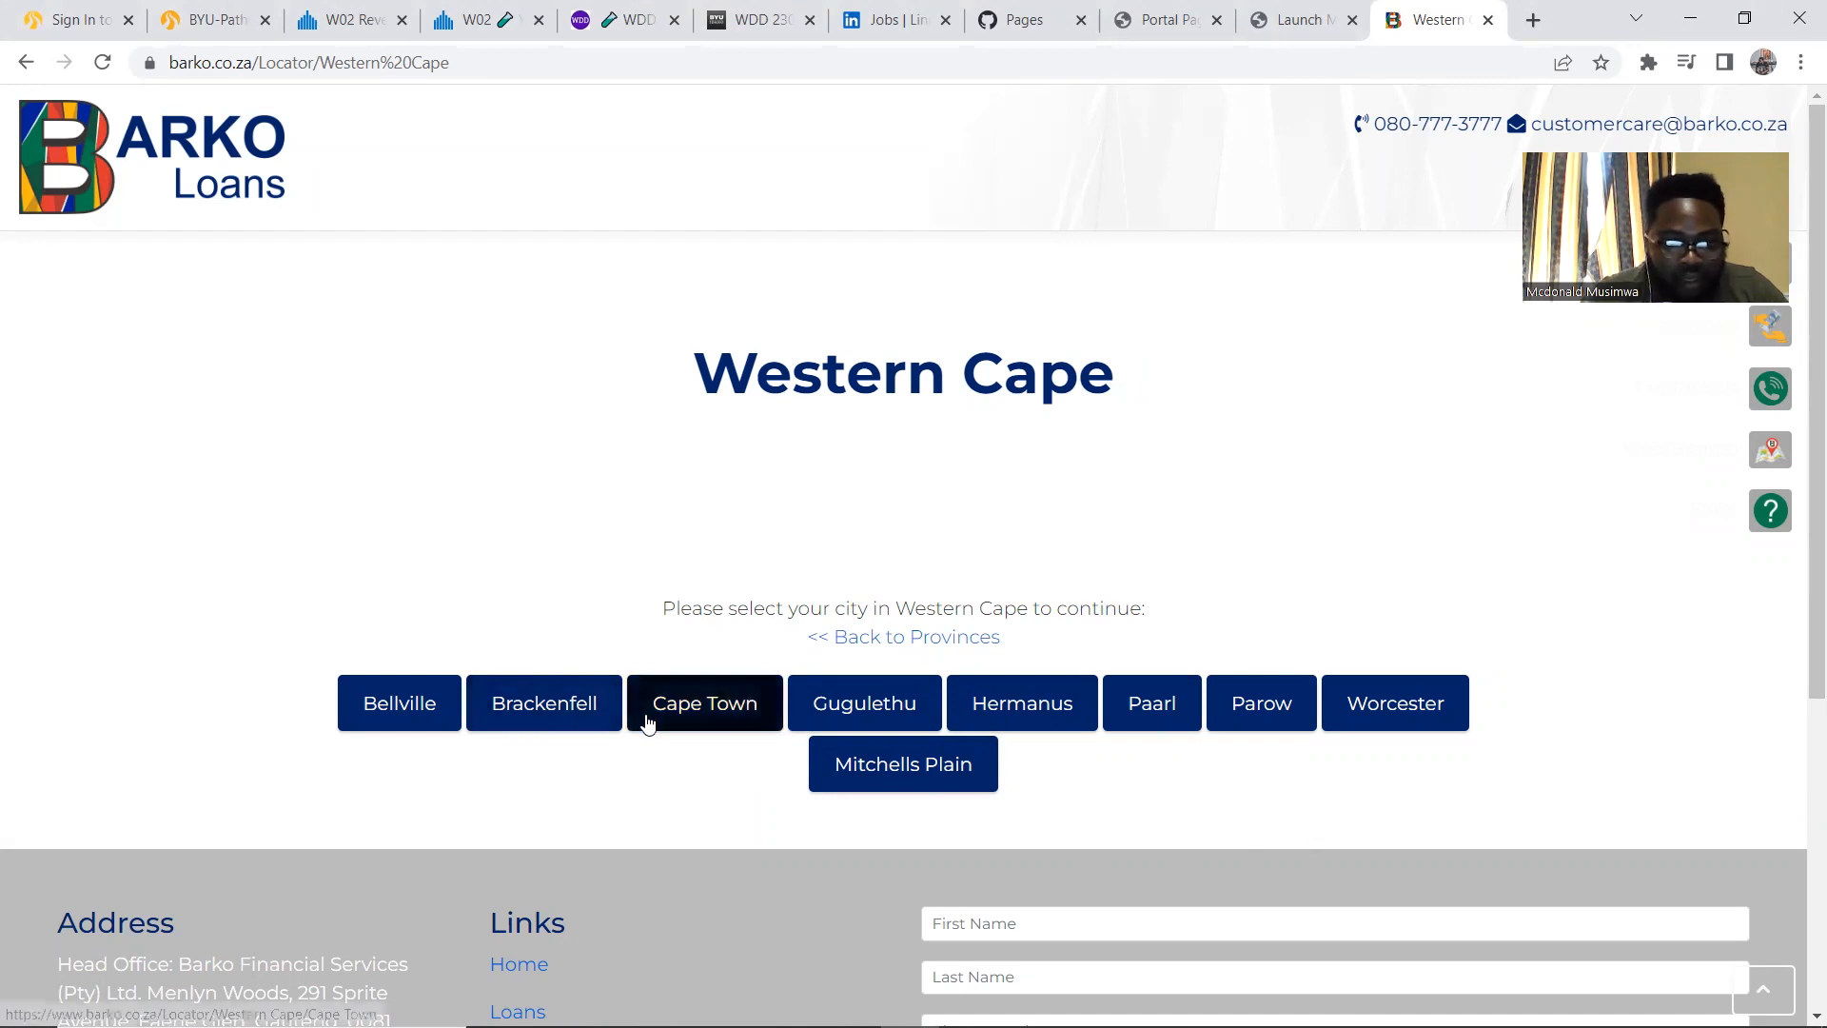
Return to the Excel workbook and enter town in cell G5 of the branches table
click(1087, 1009)
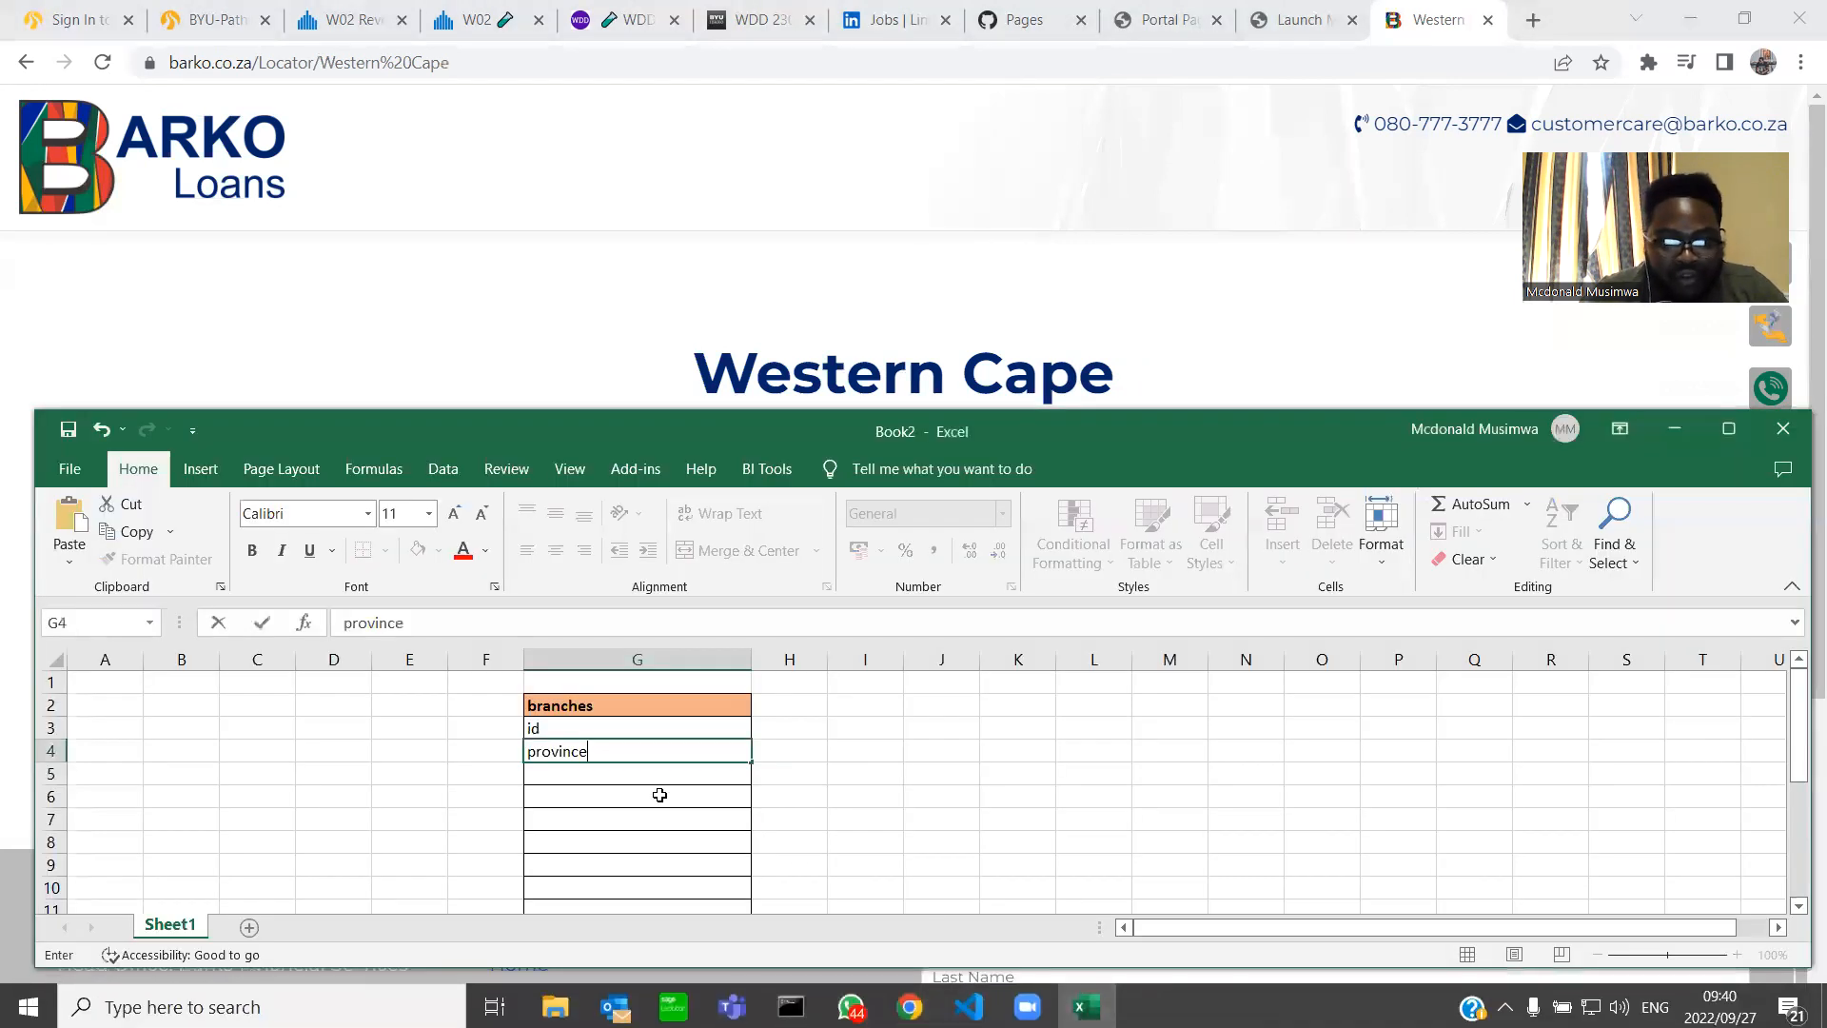
click(582, 775)
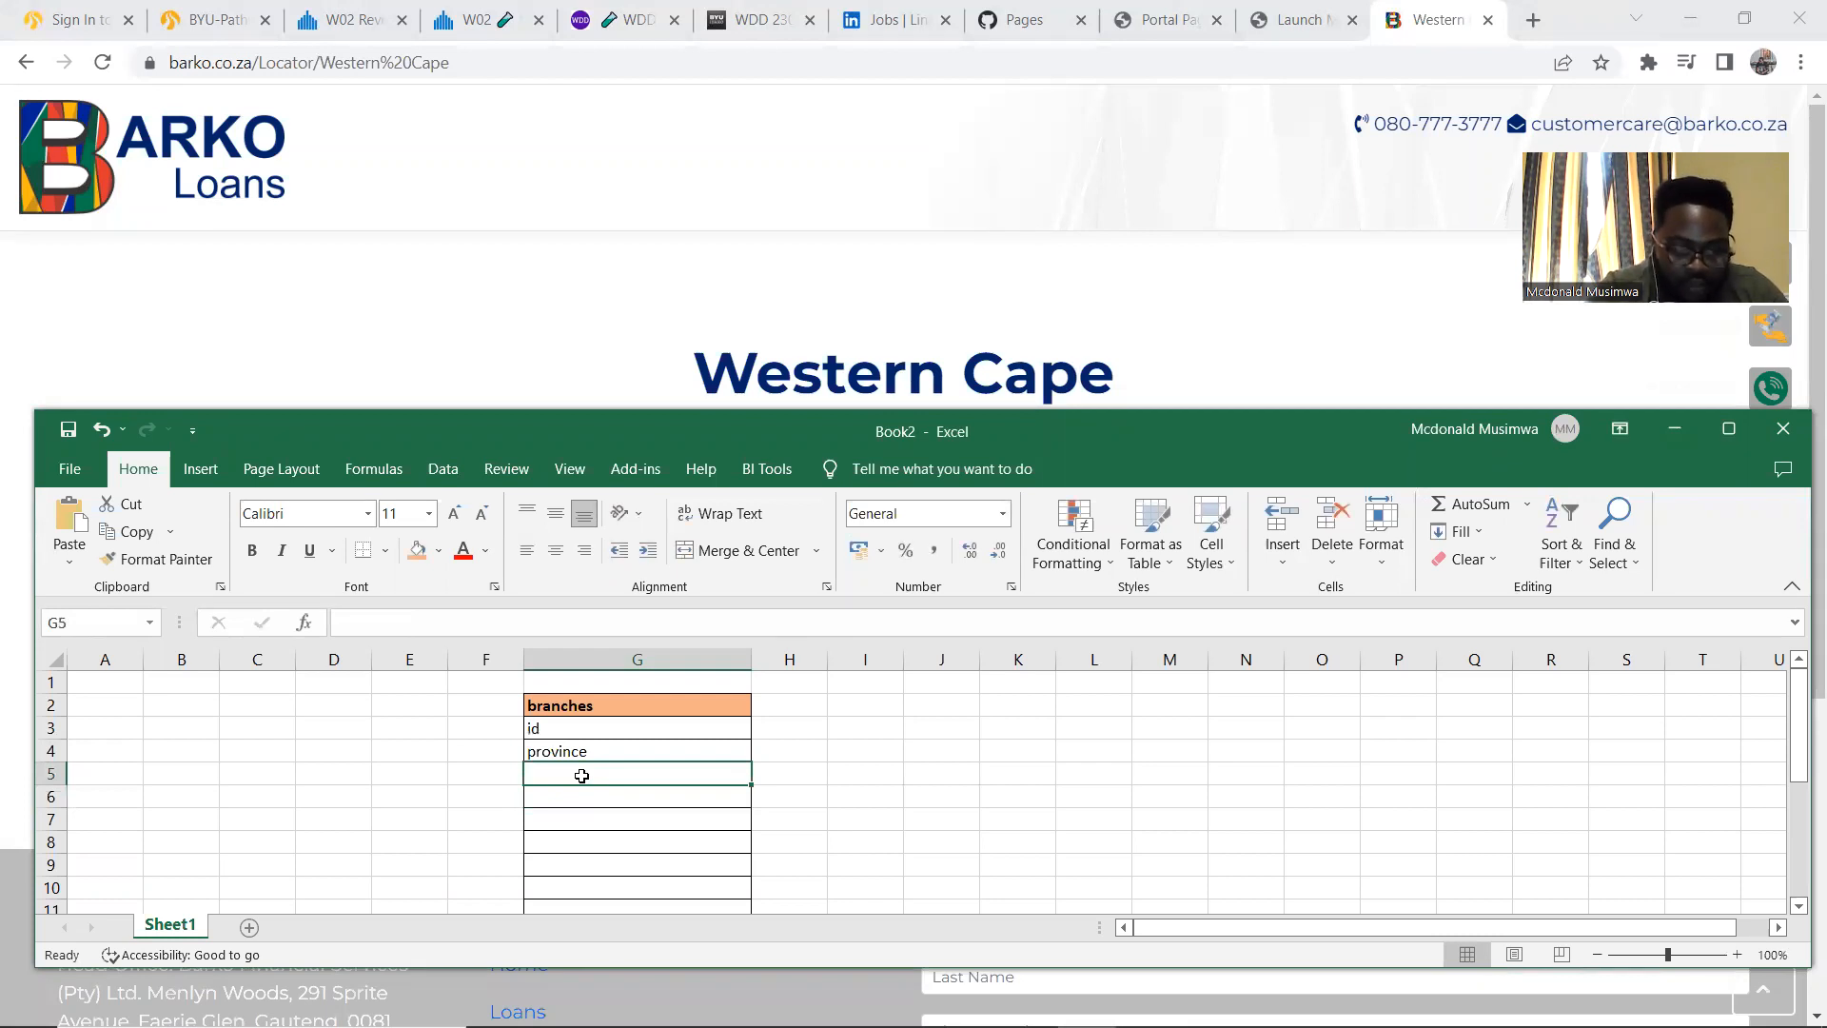
text(town)
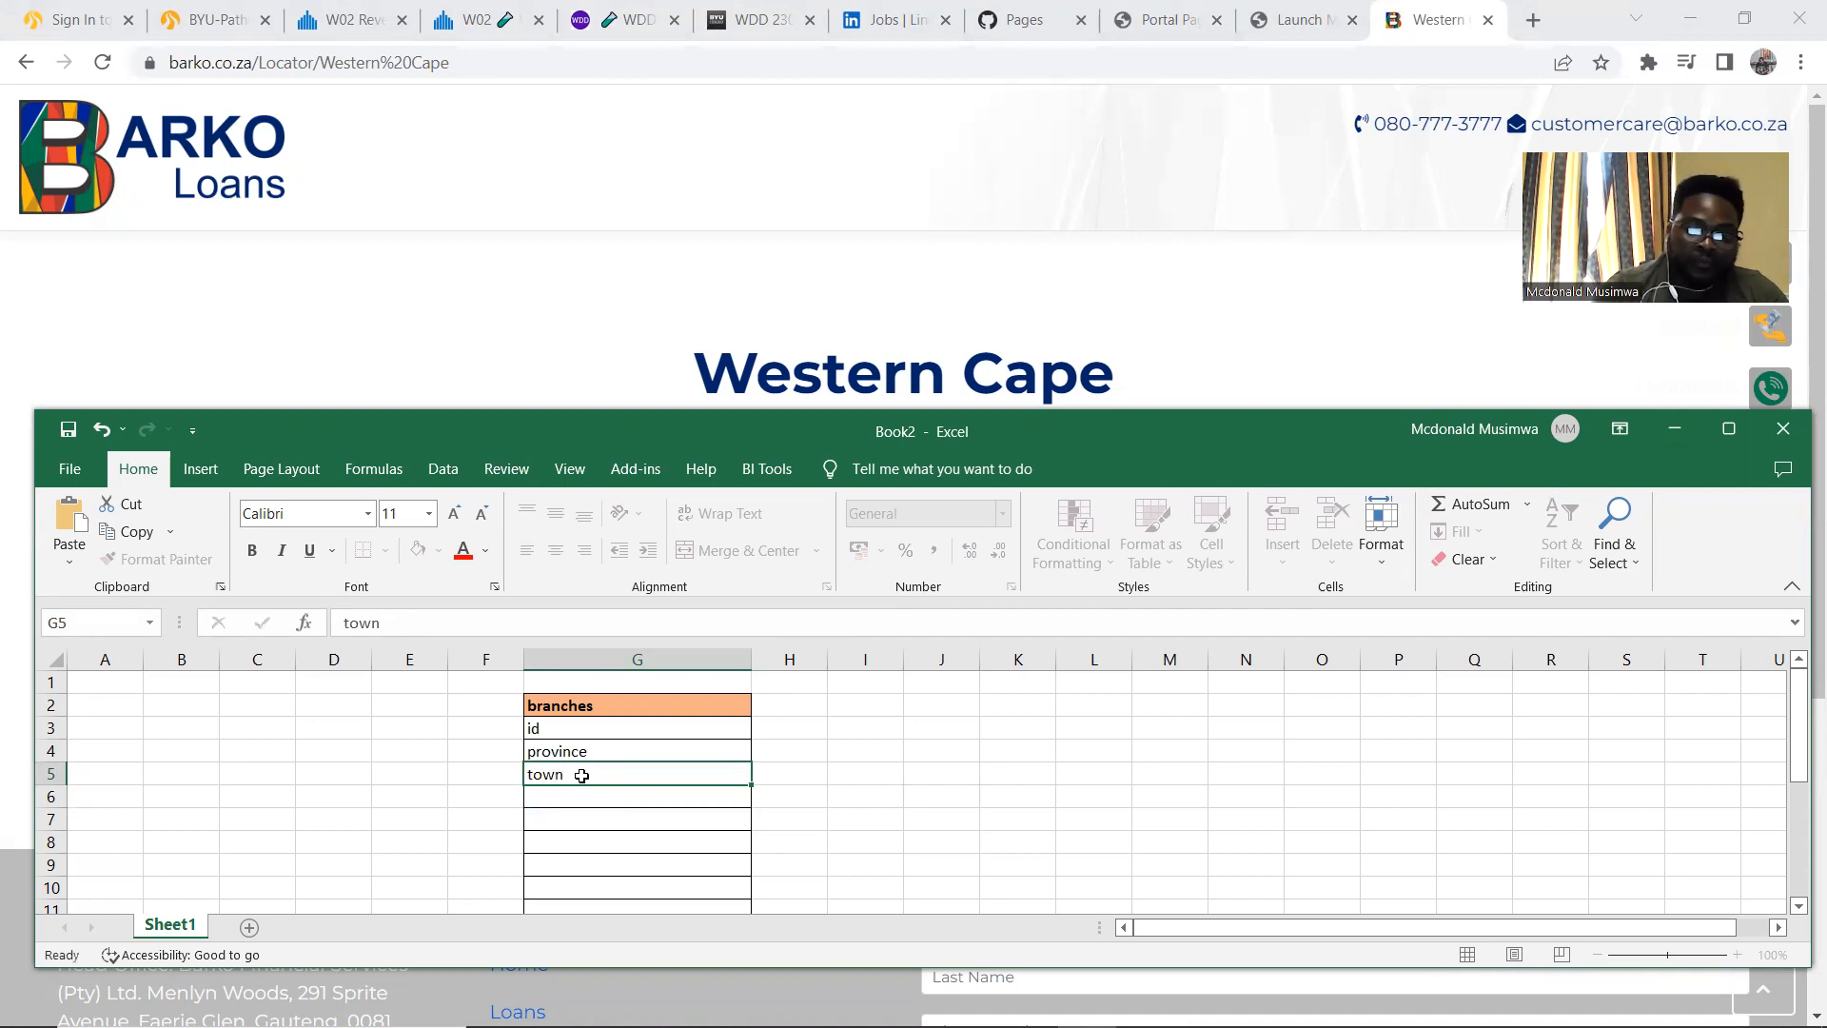
key(Return)
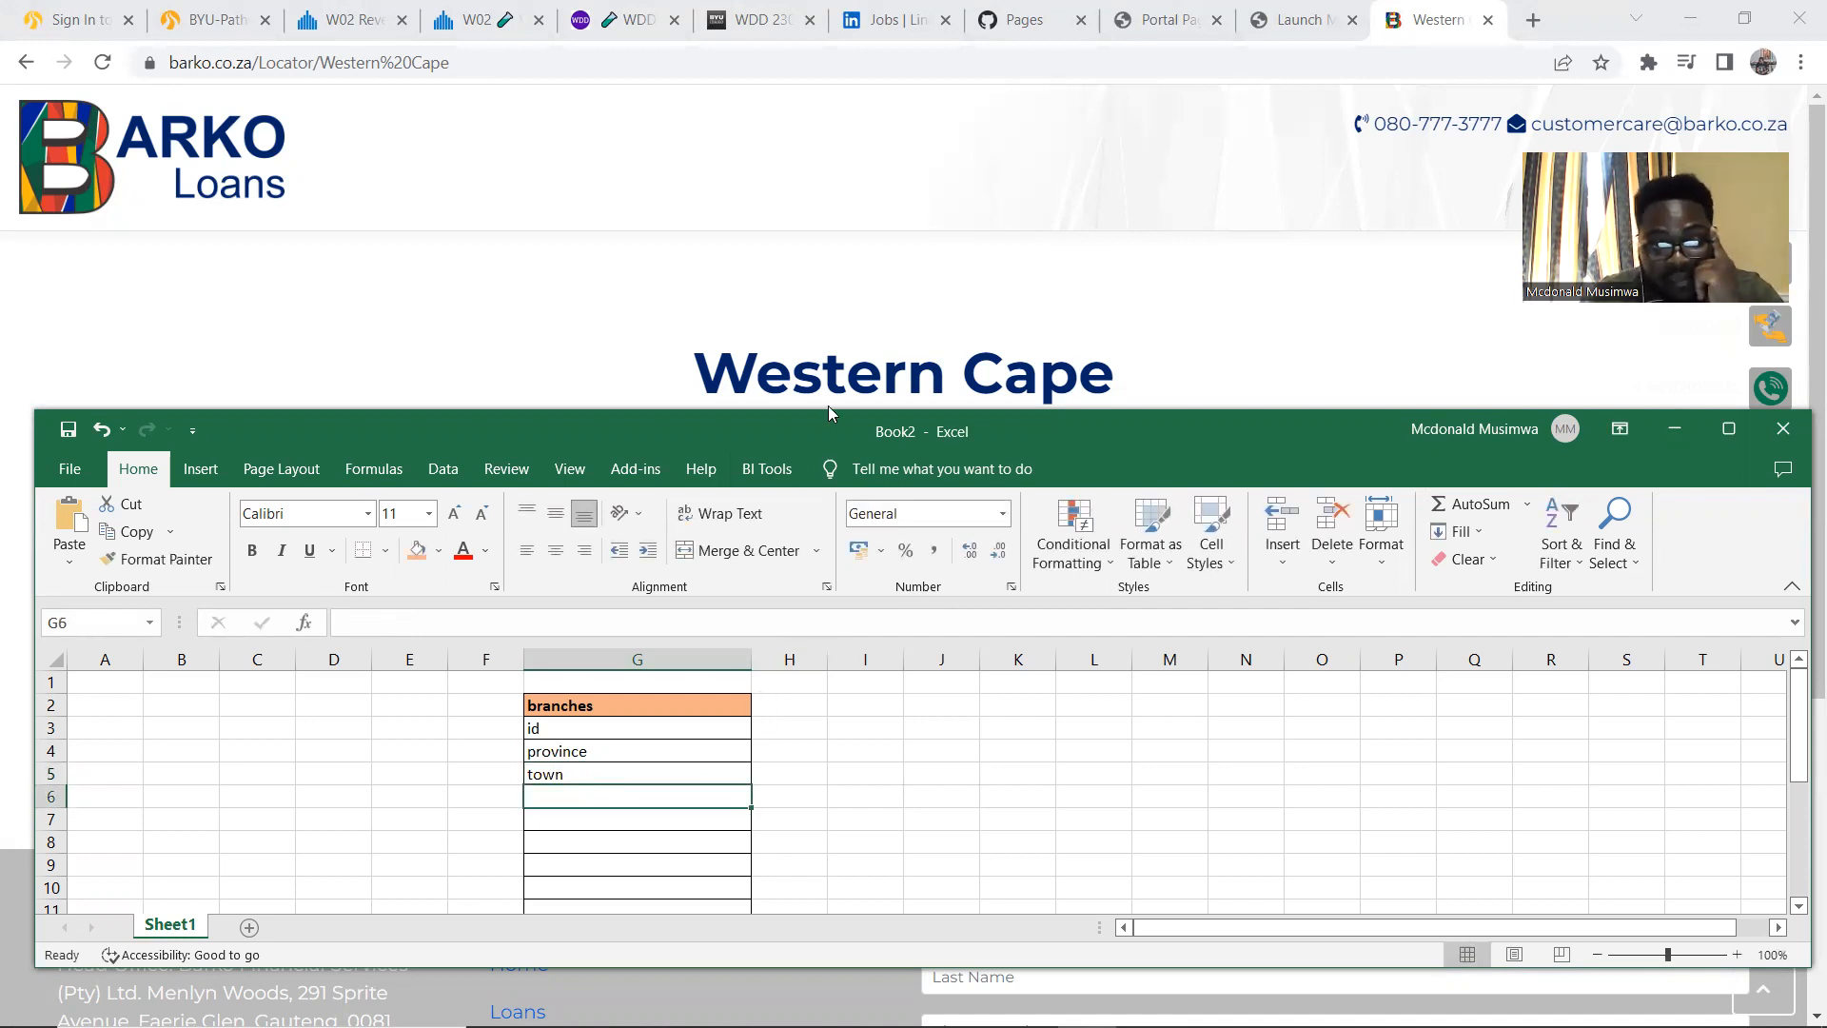
Open the Cape Town branch page on the Barko Loans site and highlight its Branch Location line
click(868, 252)
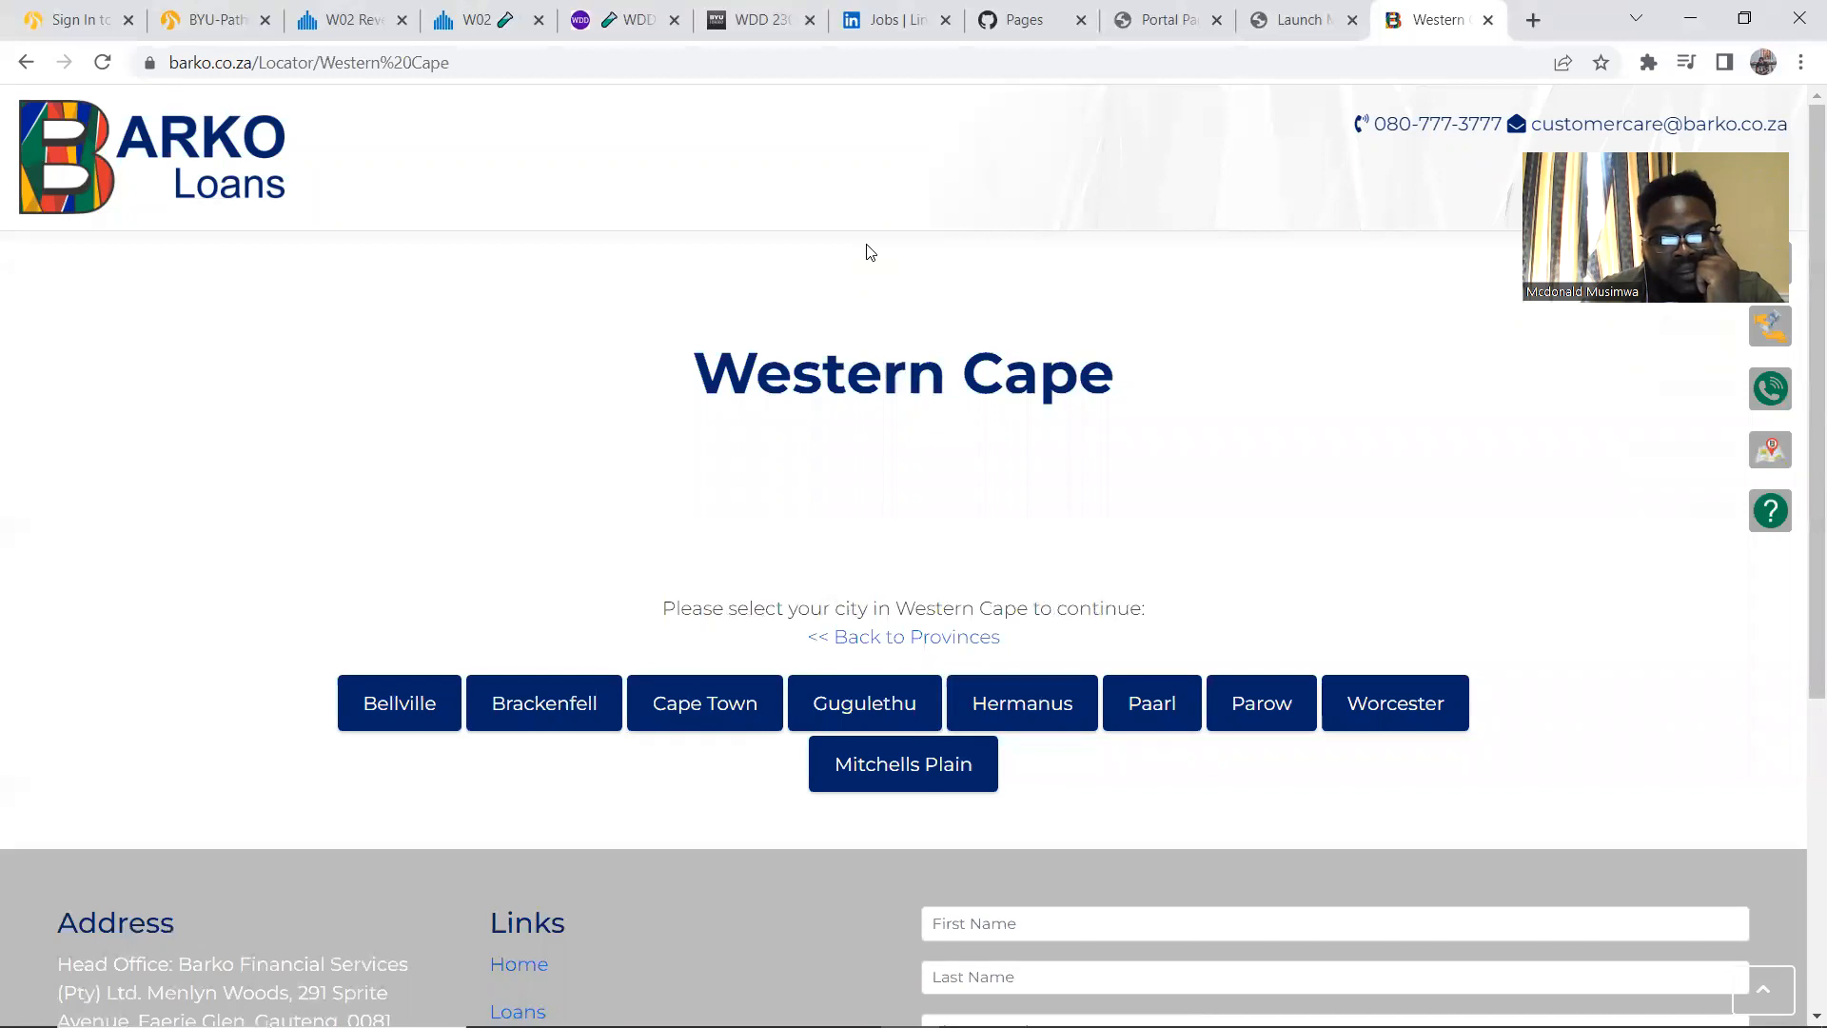
click(669, 719)
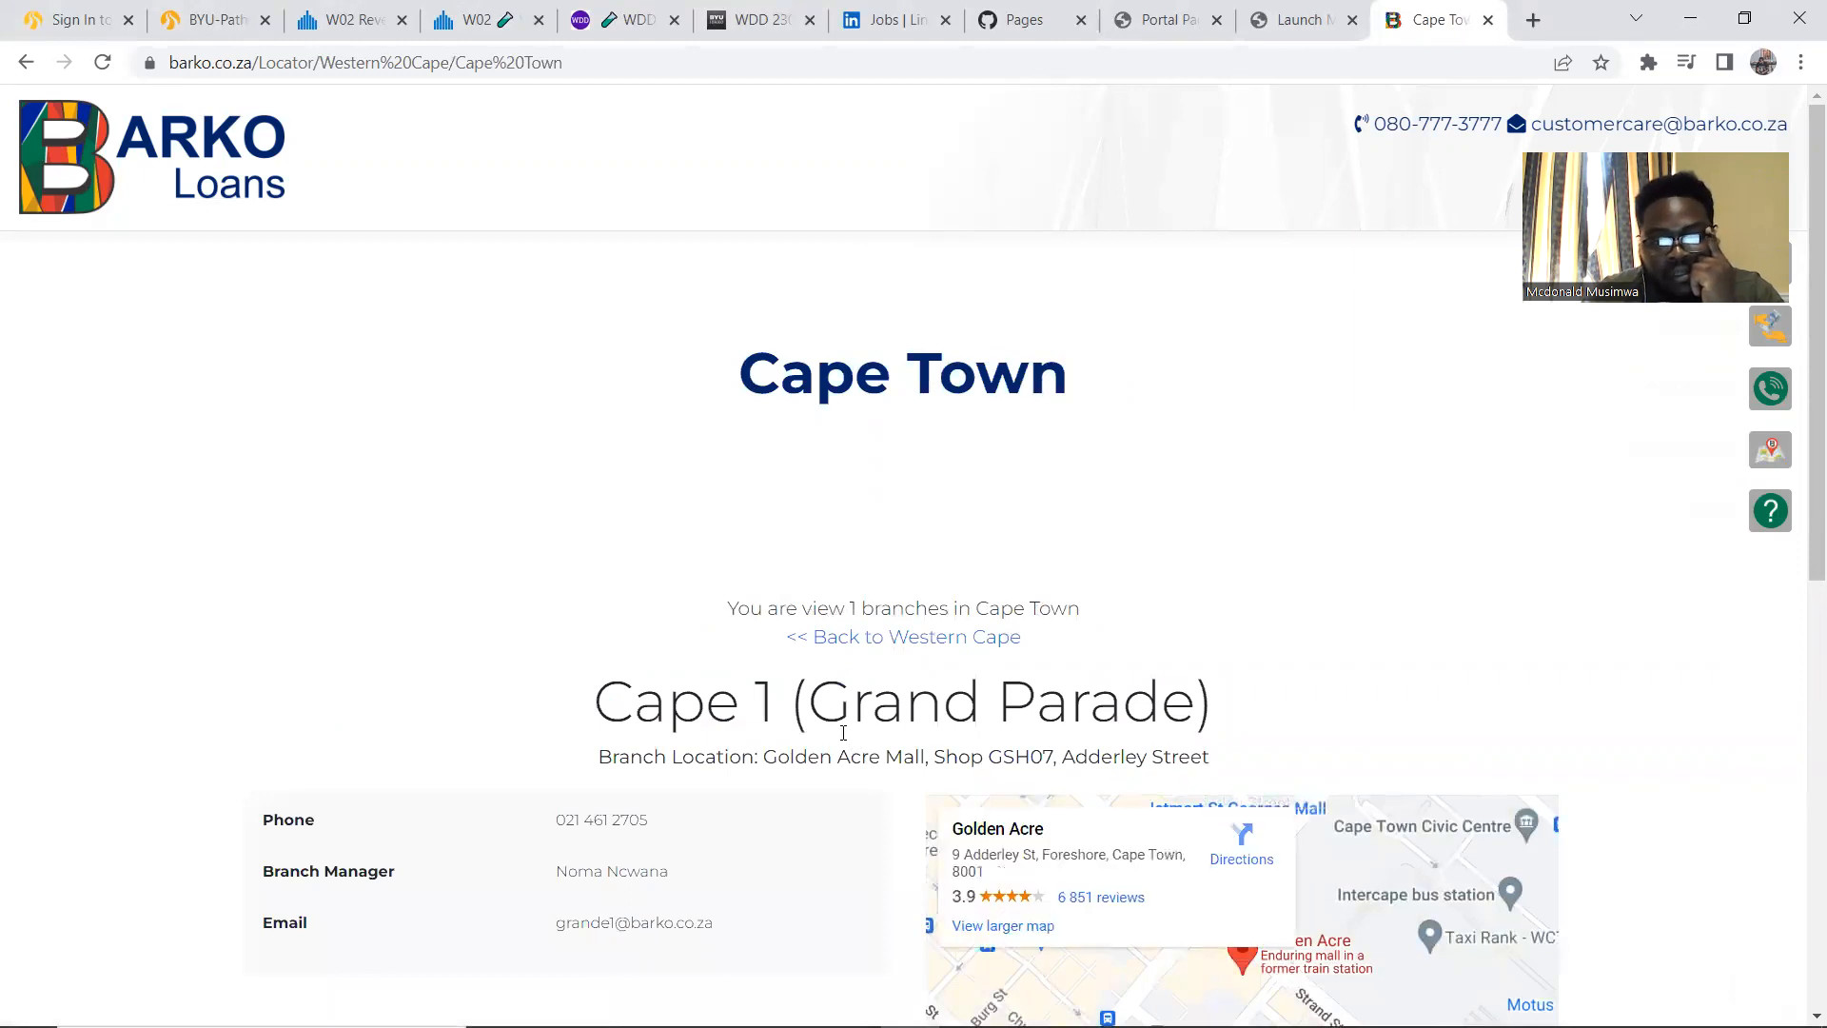
scroll(798, 708, down, 3)
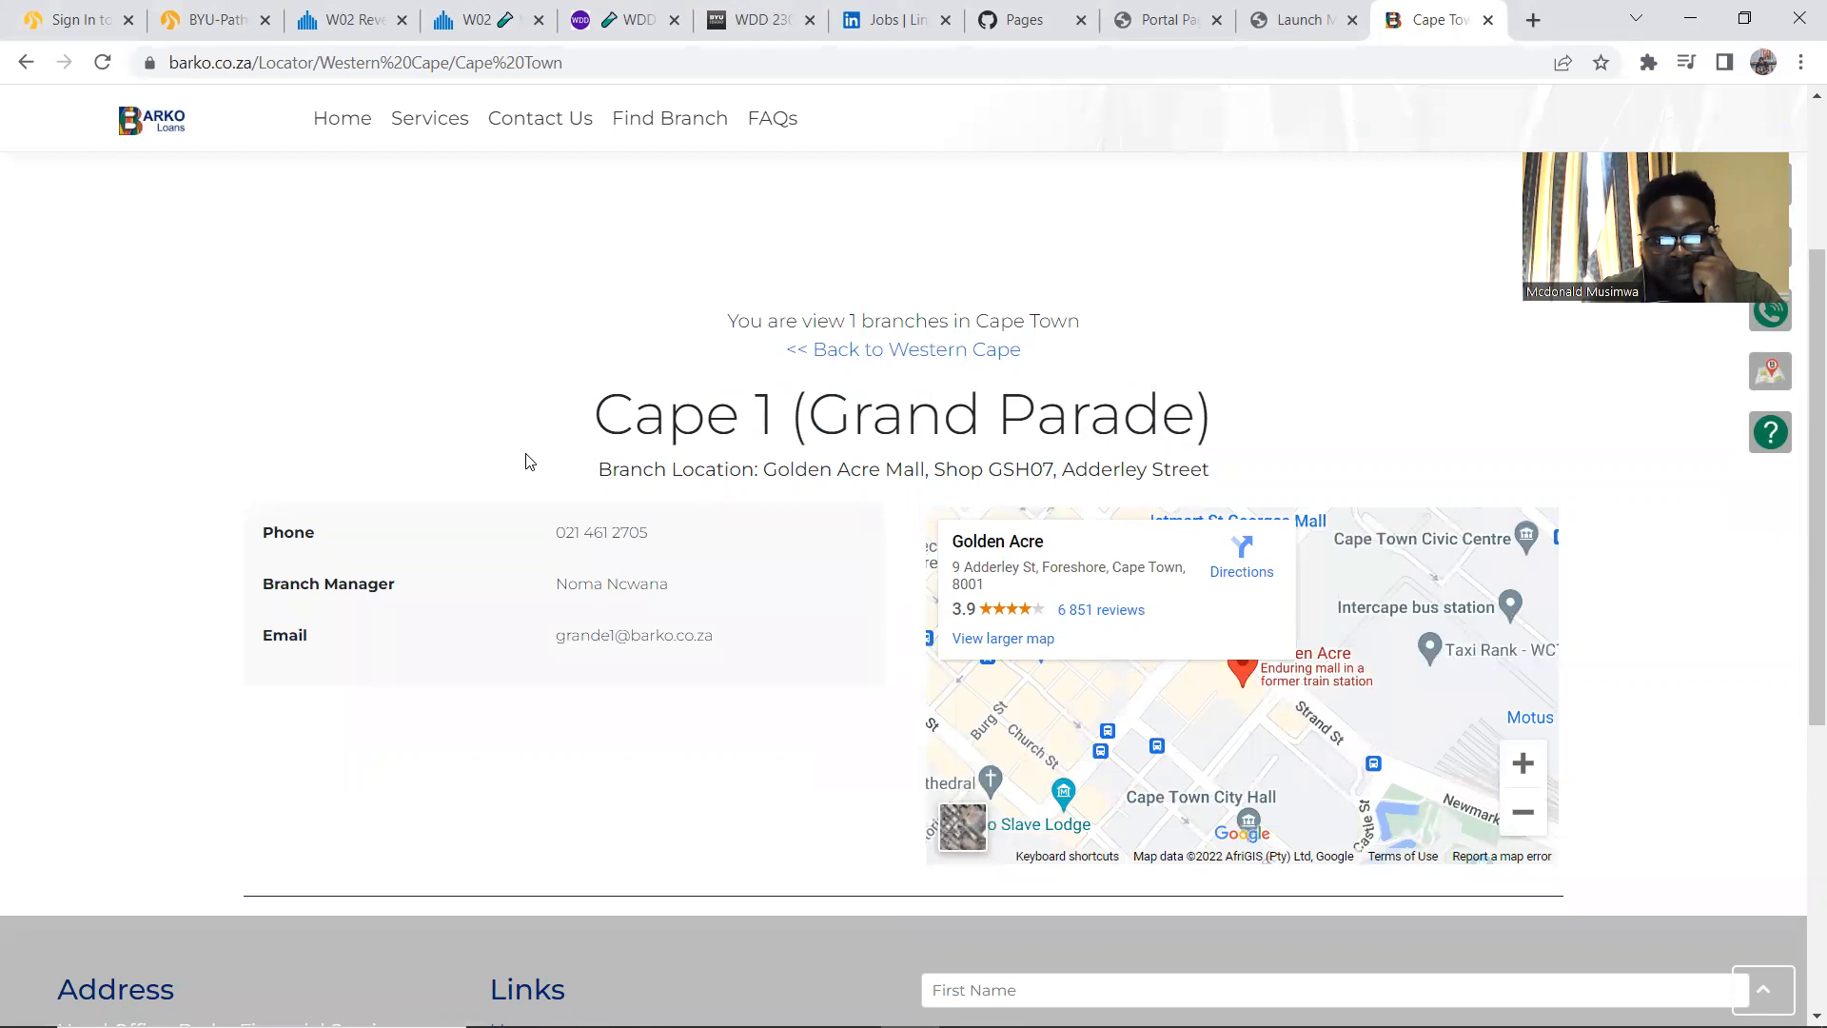
drag(523, 481, 1274, 473)
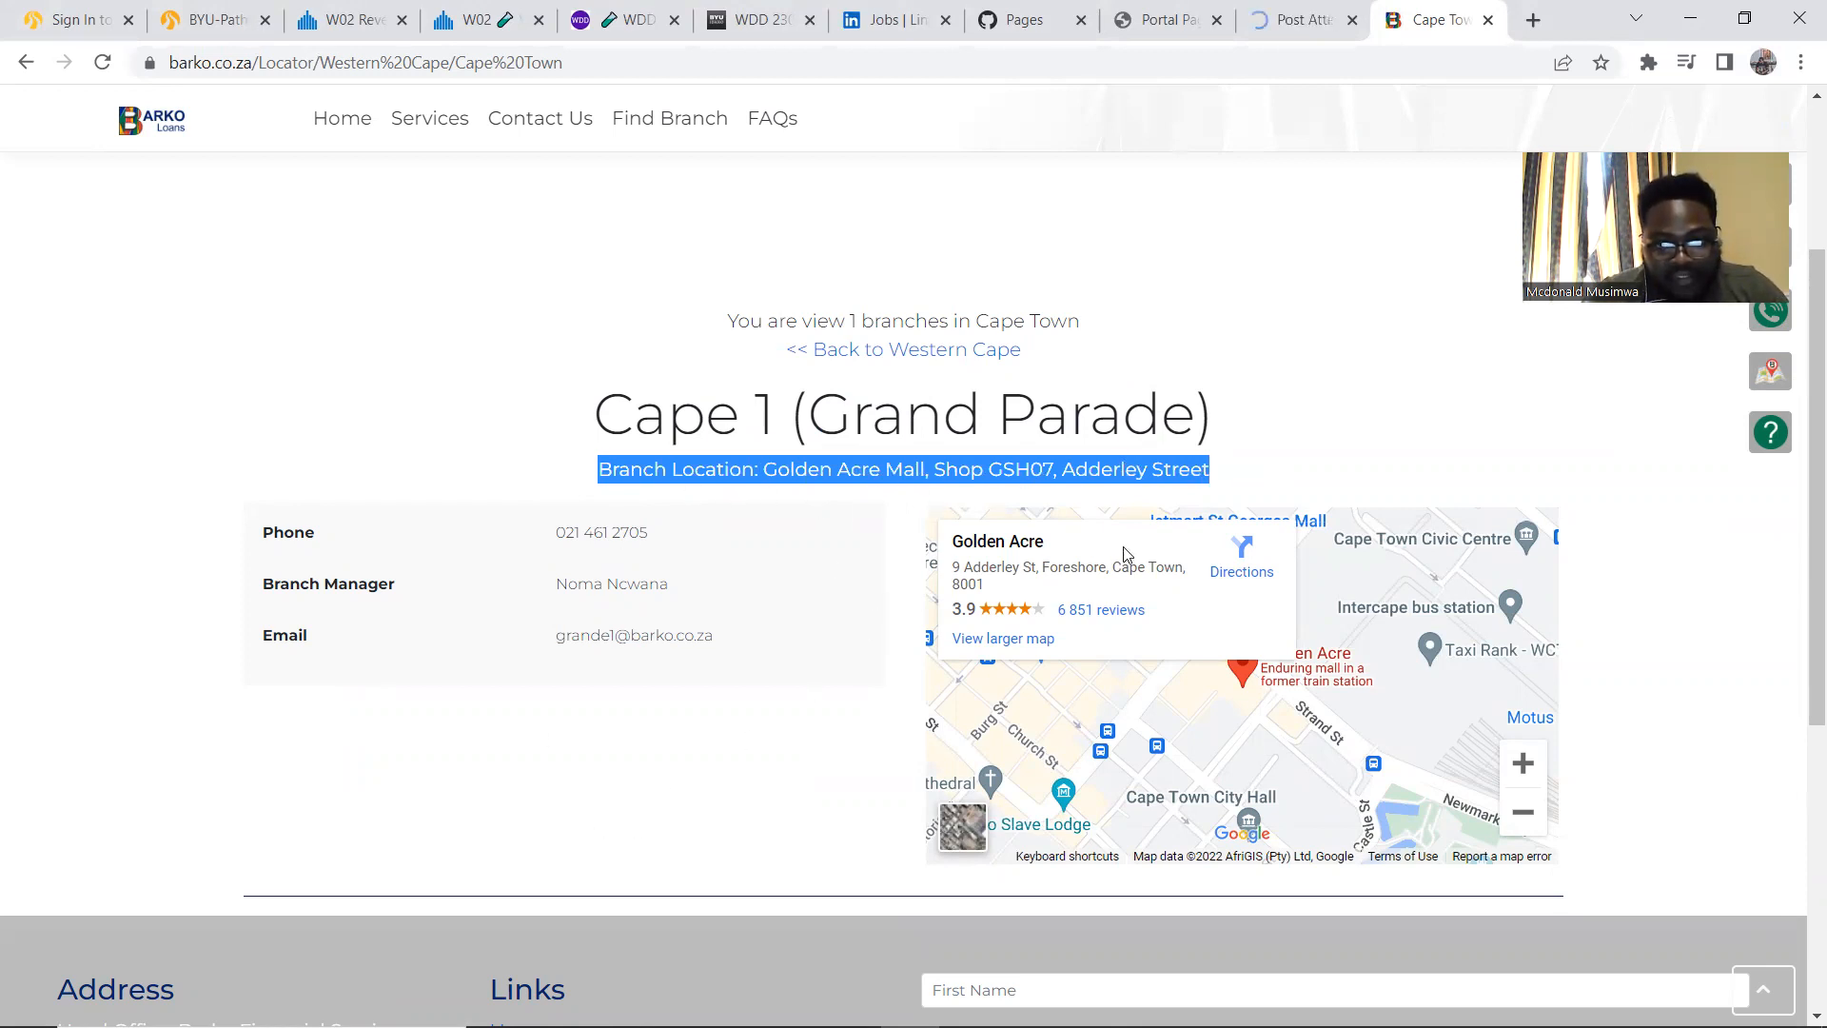
Return to the Excel workbook and enter streetname in cell G6 of the branches table
click(1084, 1004)
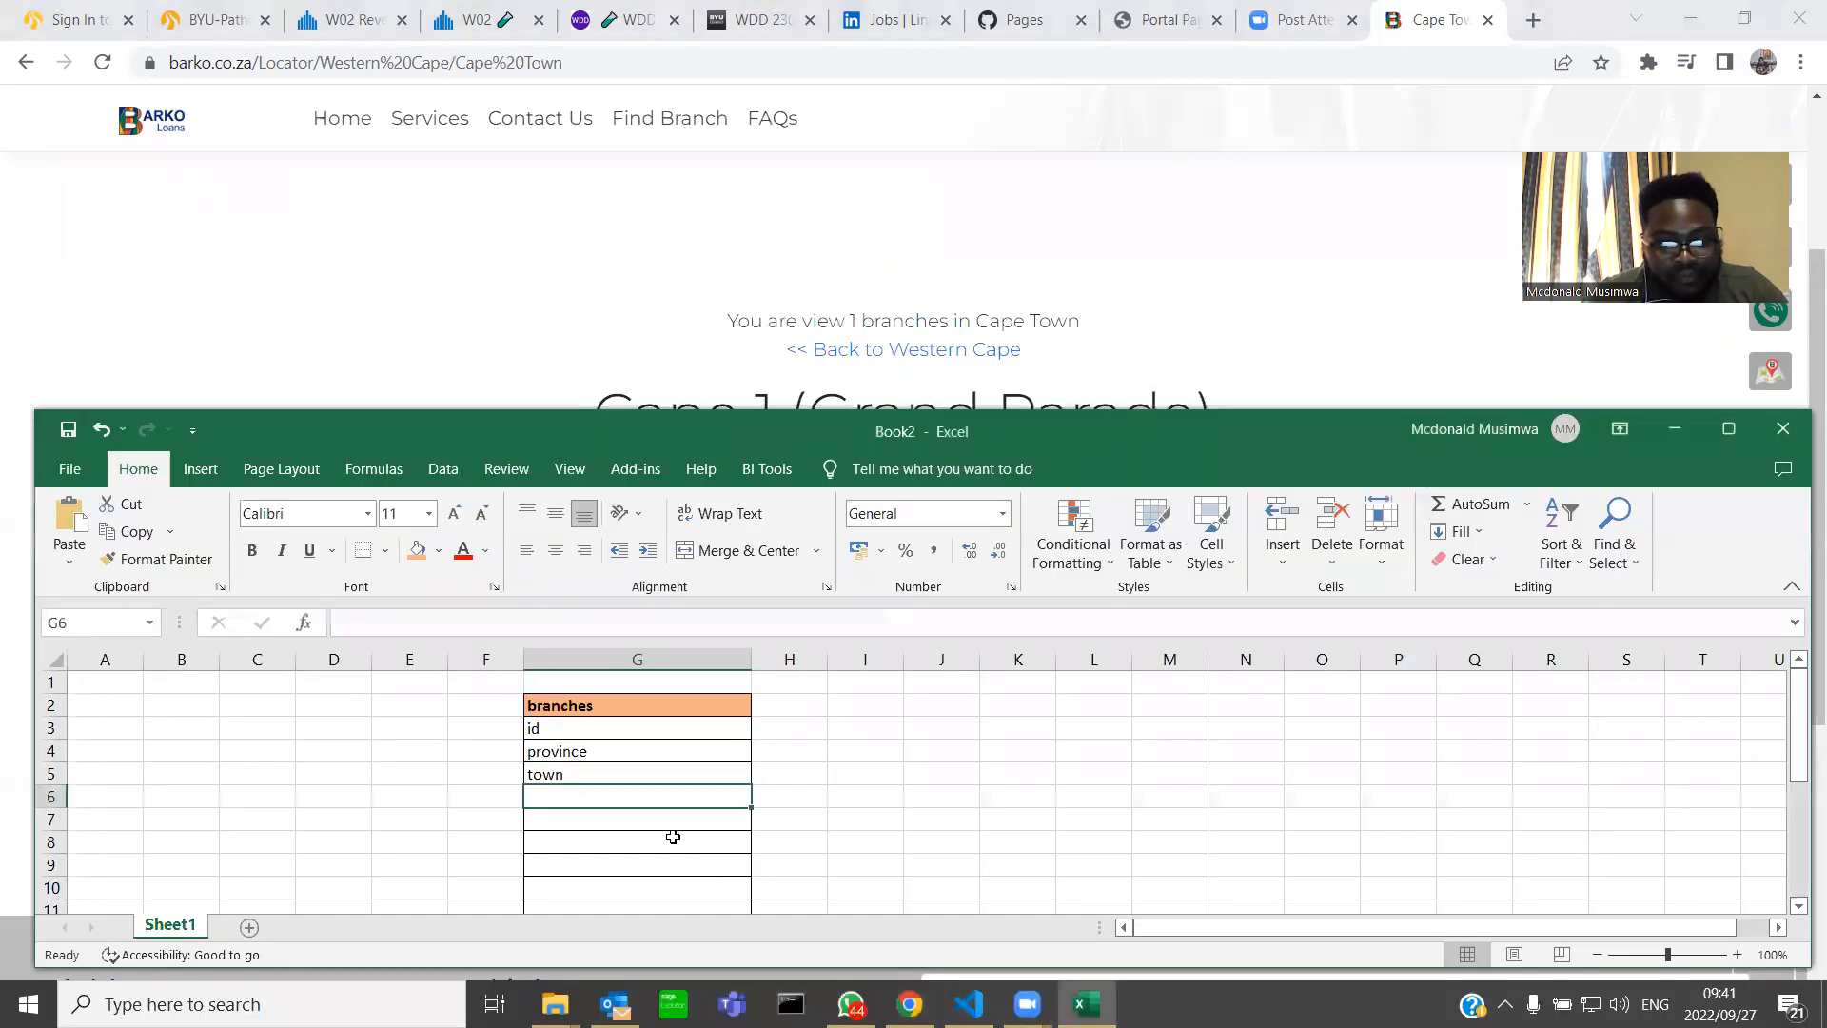
text(adr)
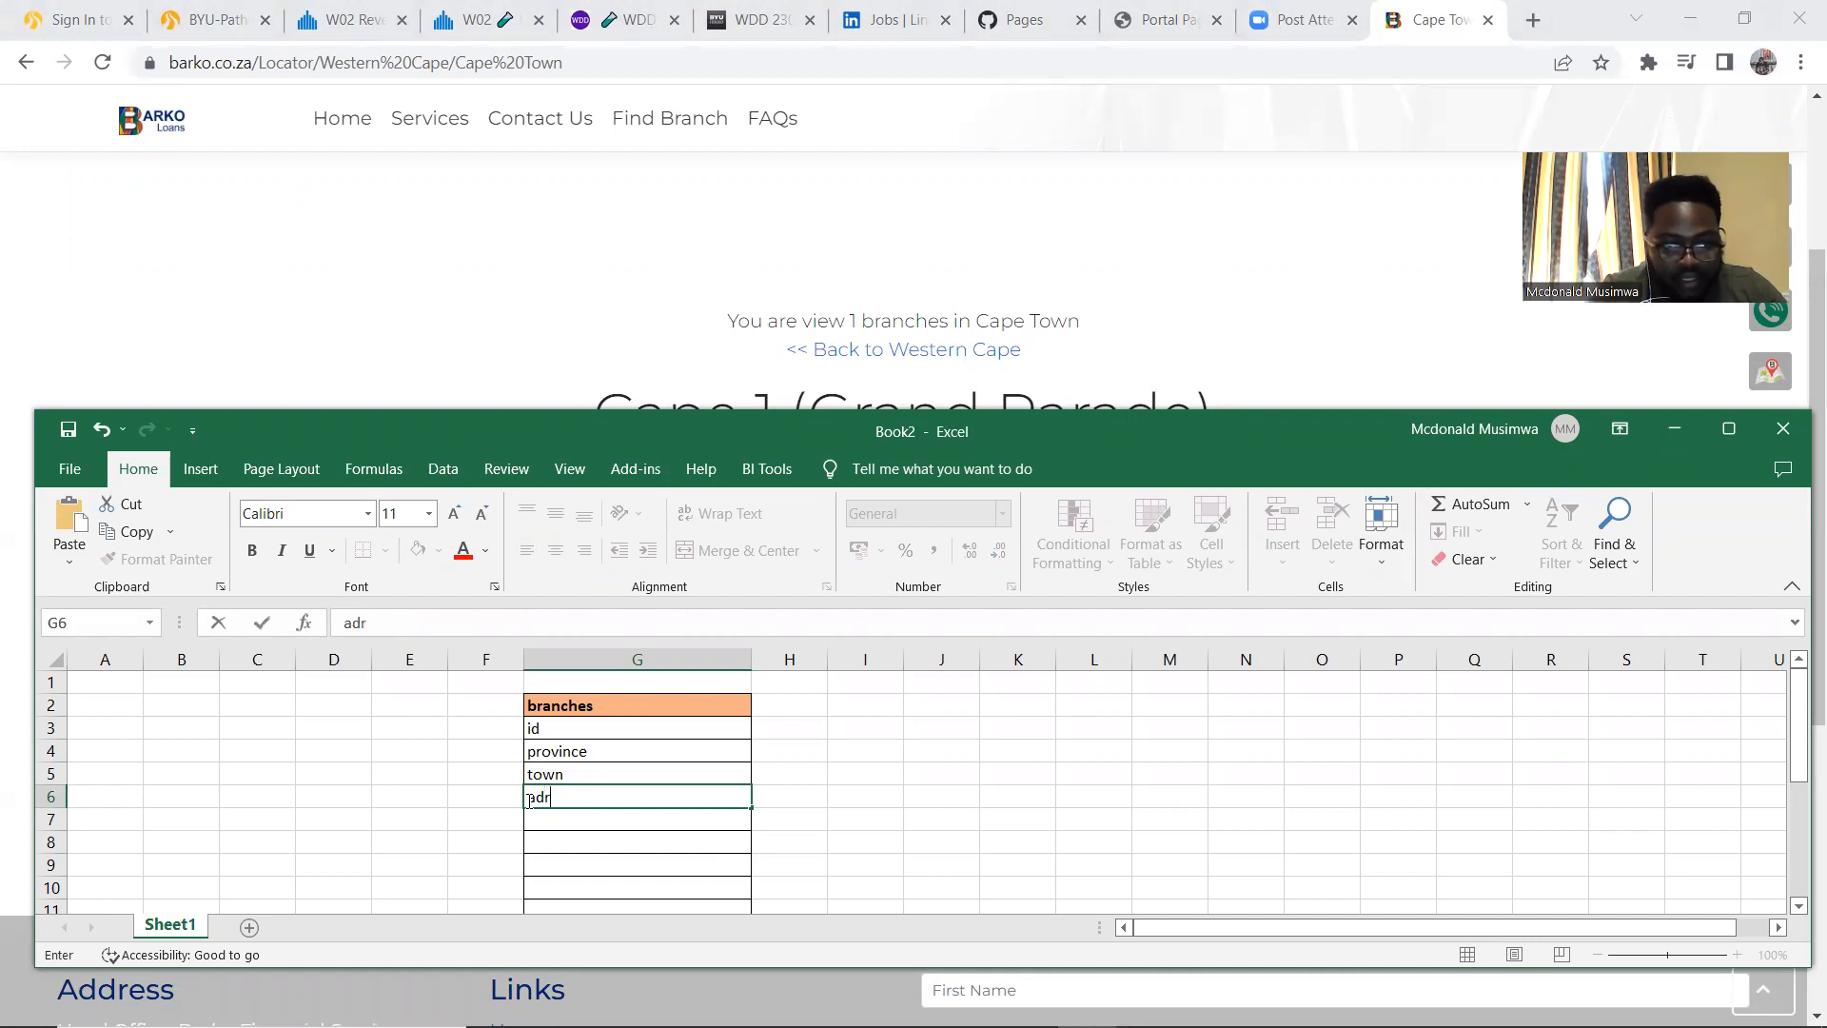
key(BackSpace)
key(BackSpace)
key(BackSpace)
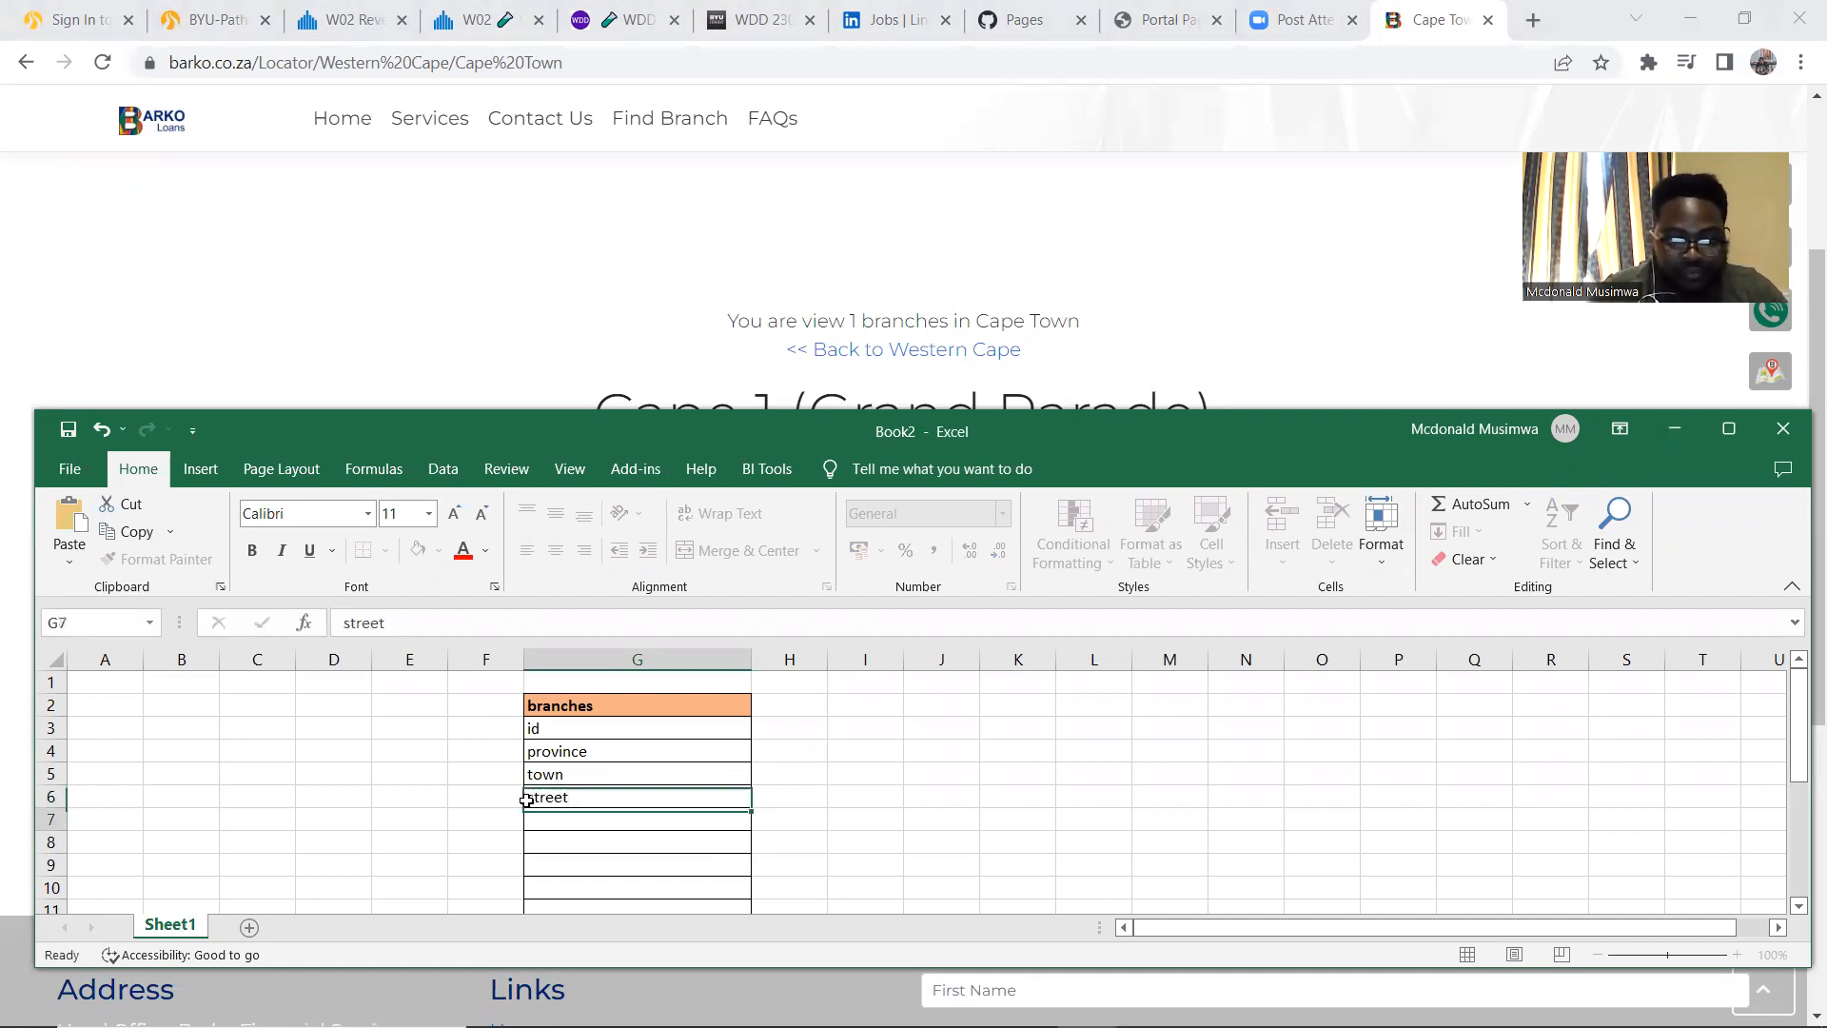
click(530, 798)
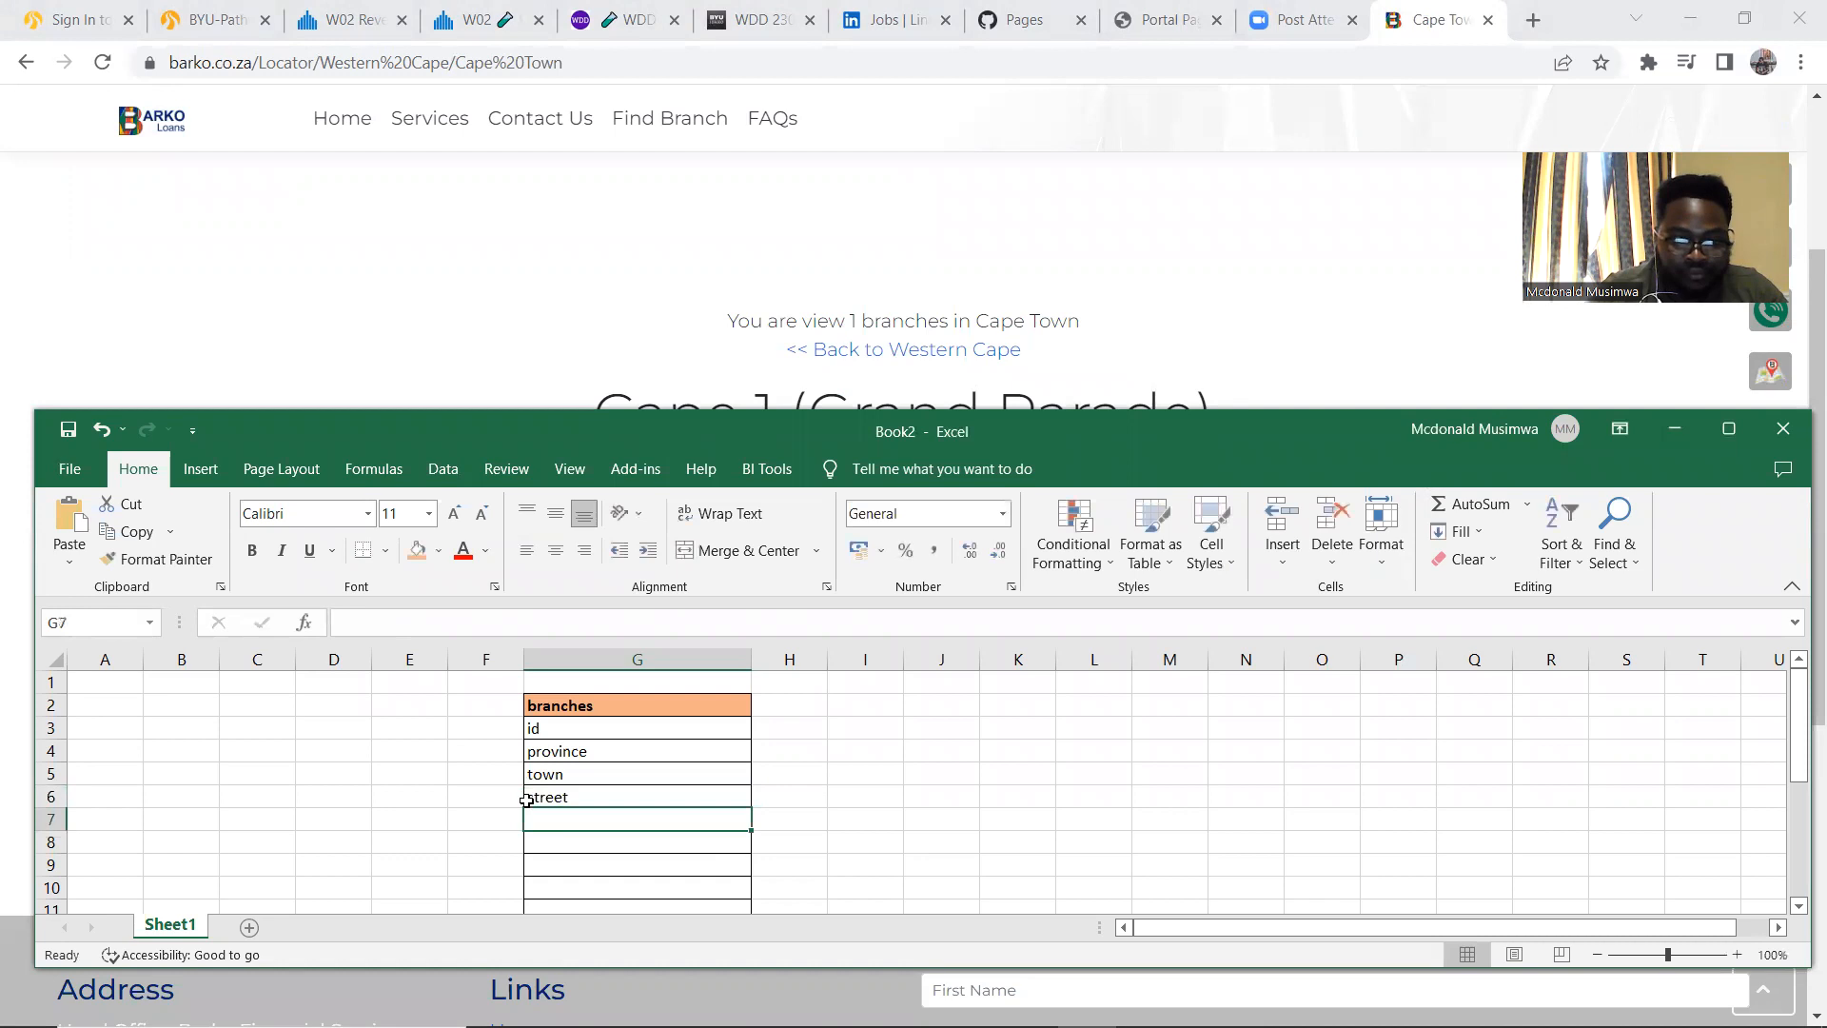
click(418, 626)
text(name)
key(Return)
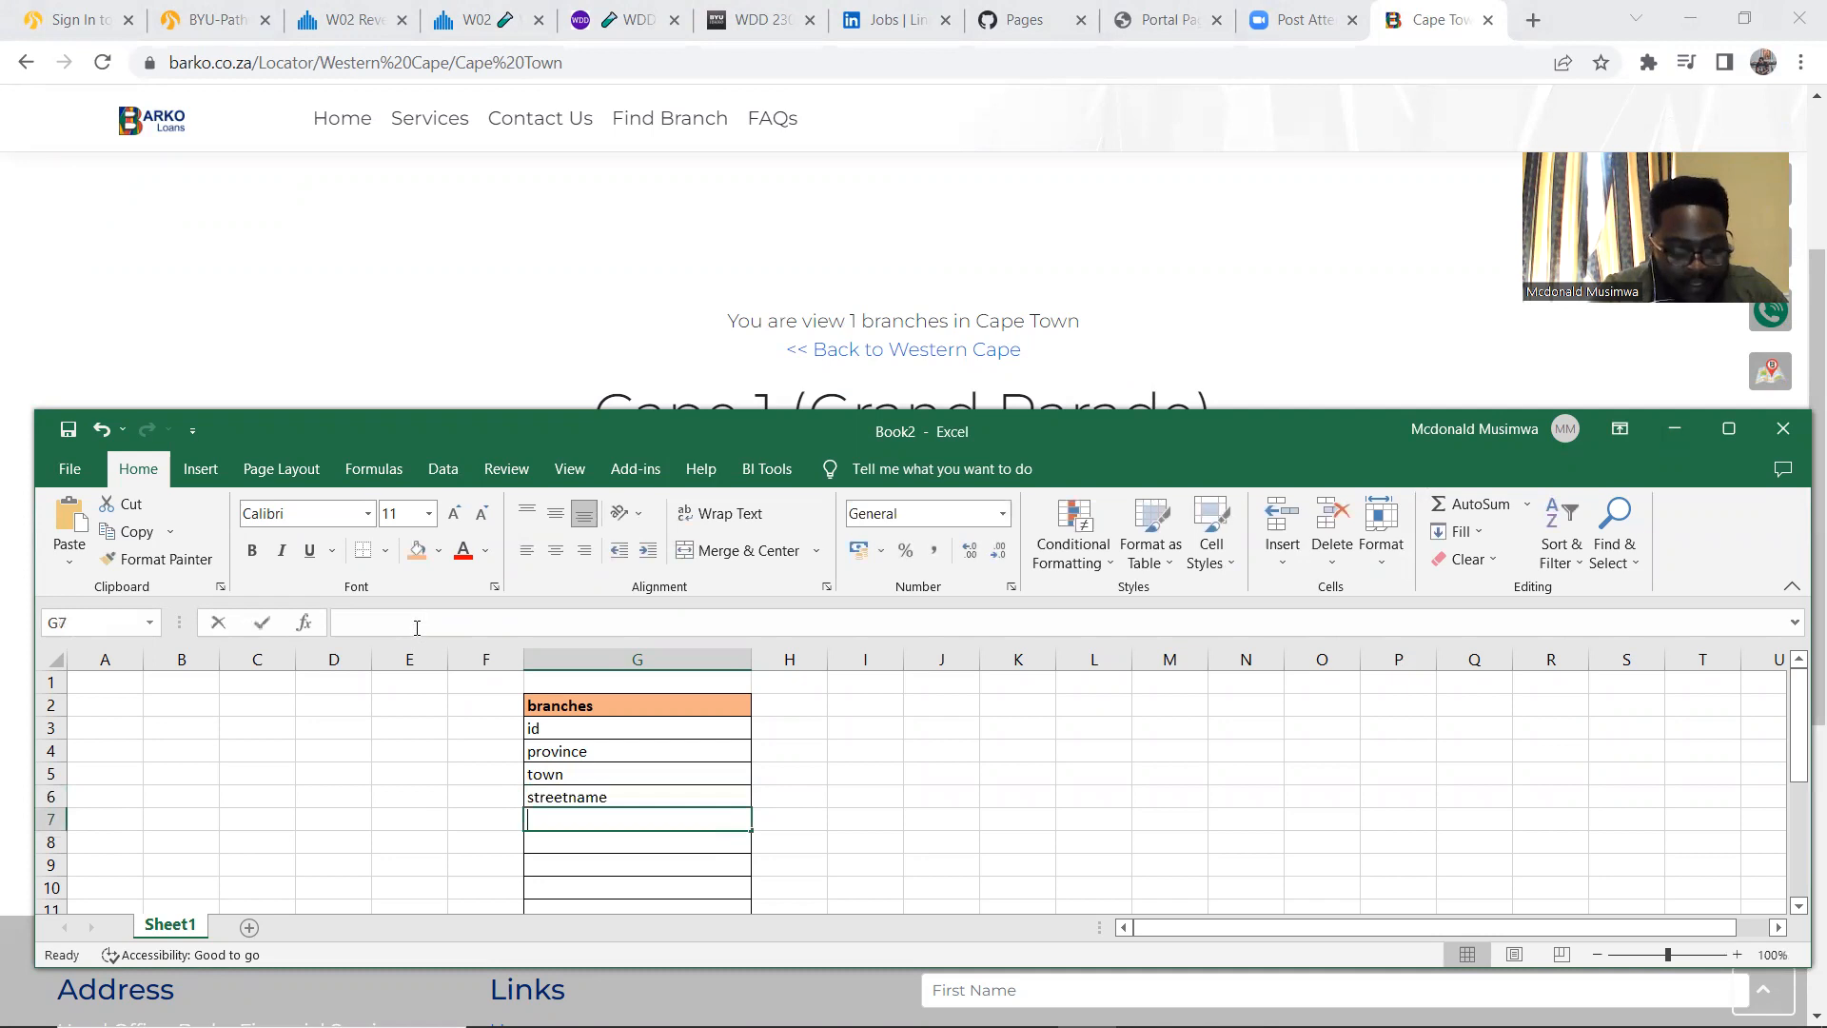
Enter adress in cell G7, below the streetname field
text(adres)
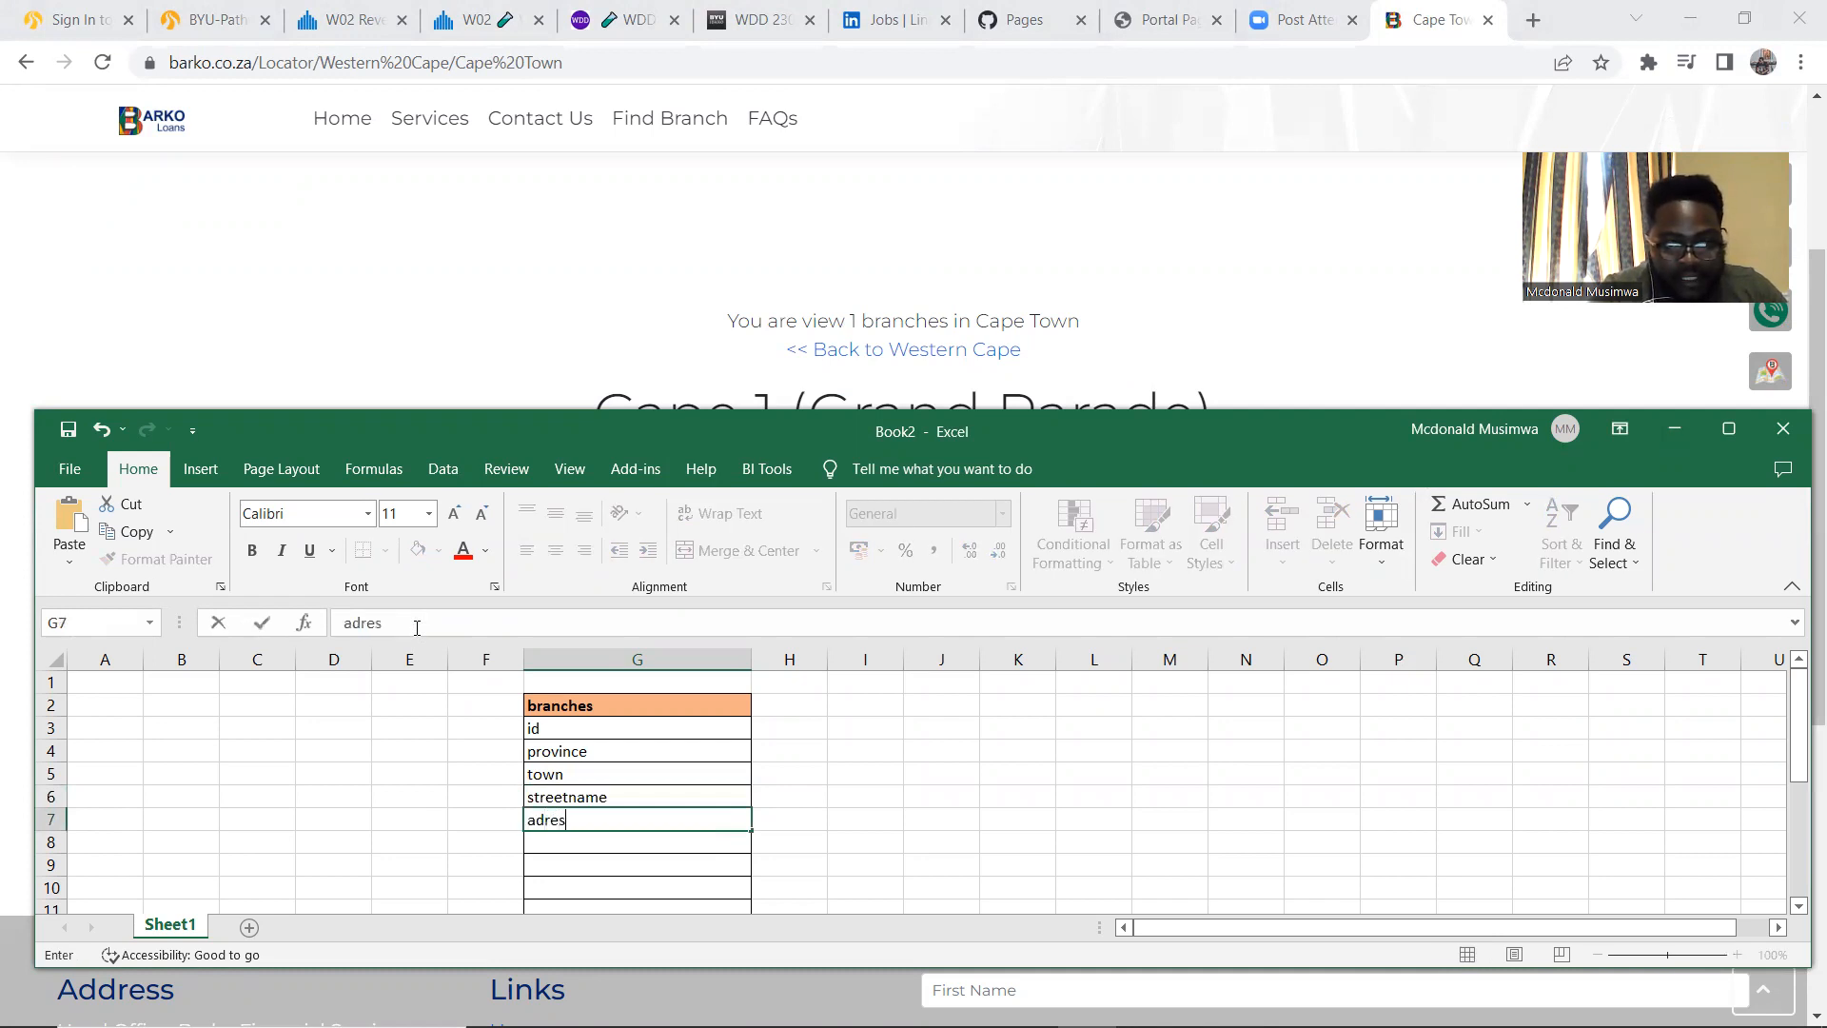
text(s)
key(Return)
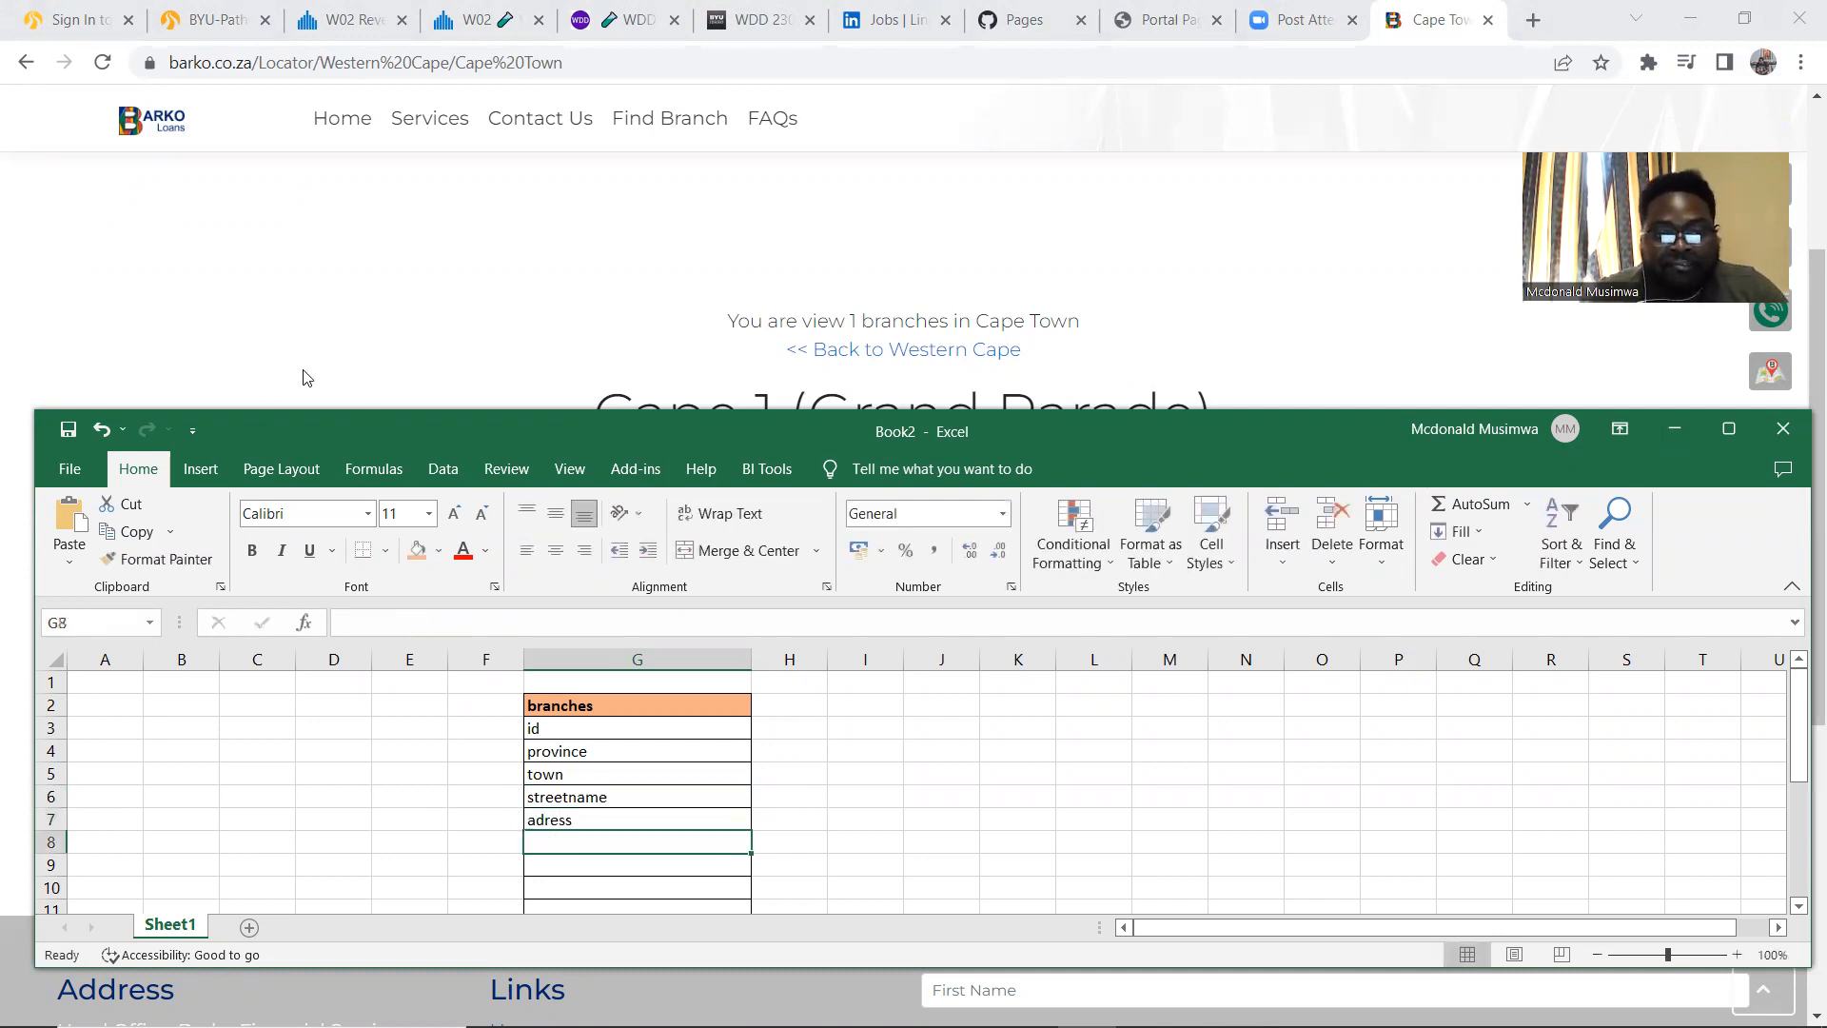
Using the phone entry on the Cape Town branch page as reference, enter phone in cell G8 and narrow column G
click(364, 294)
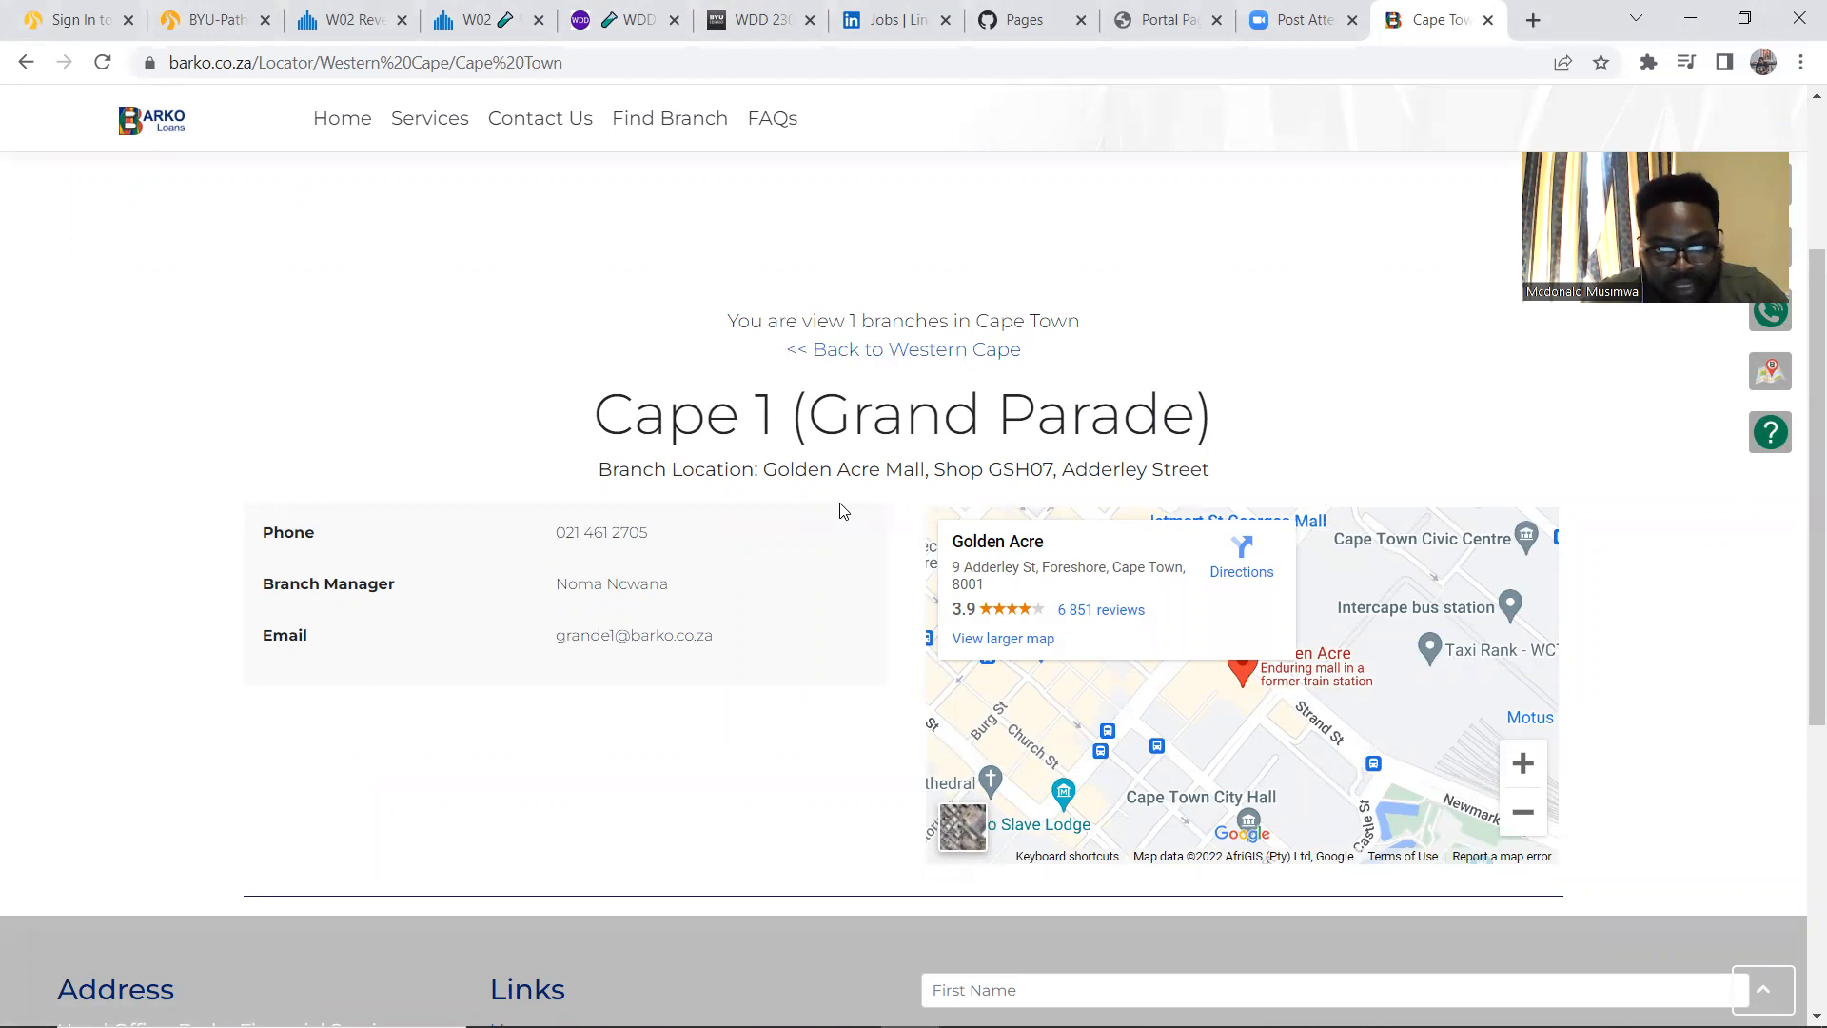
drag(251, 535, 620, 535)
click(1082, 1004)
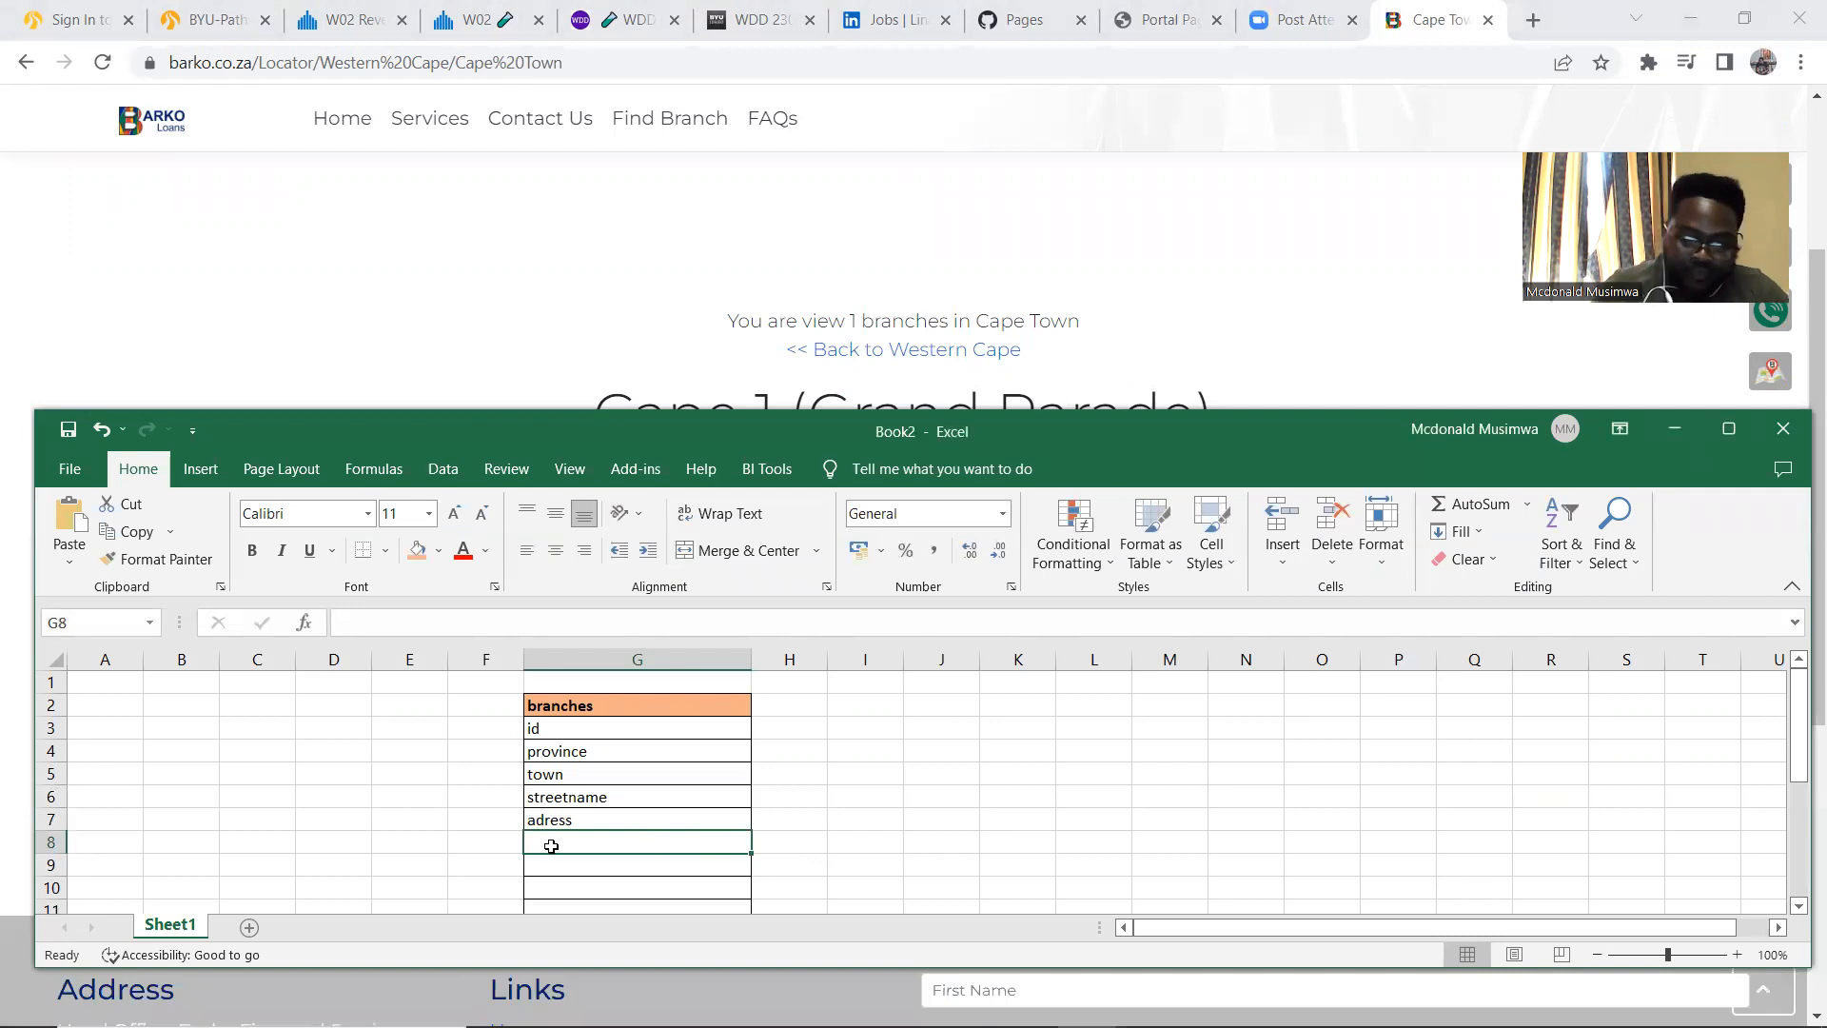
text(phone)
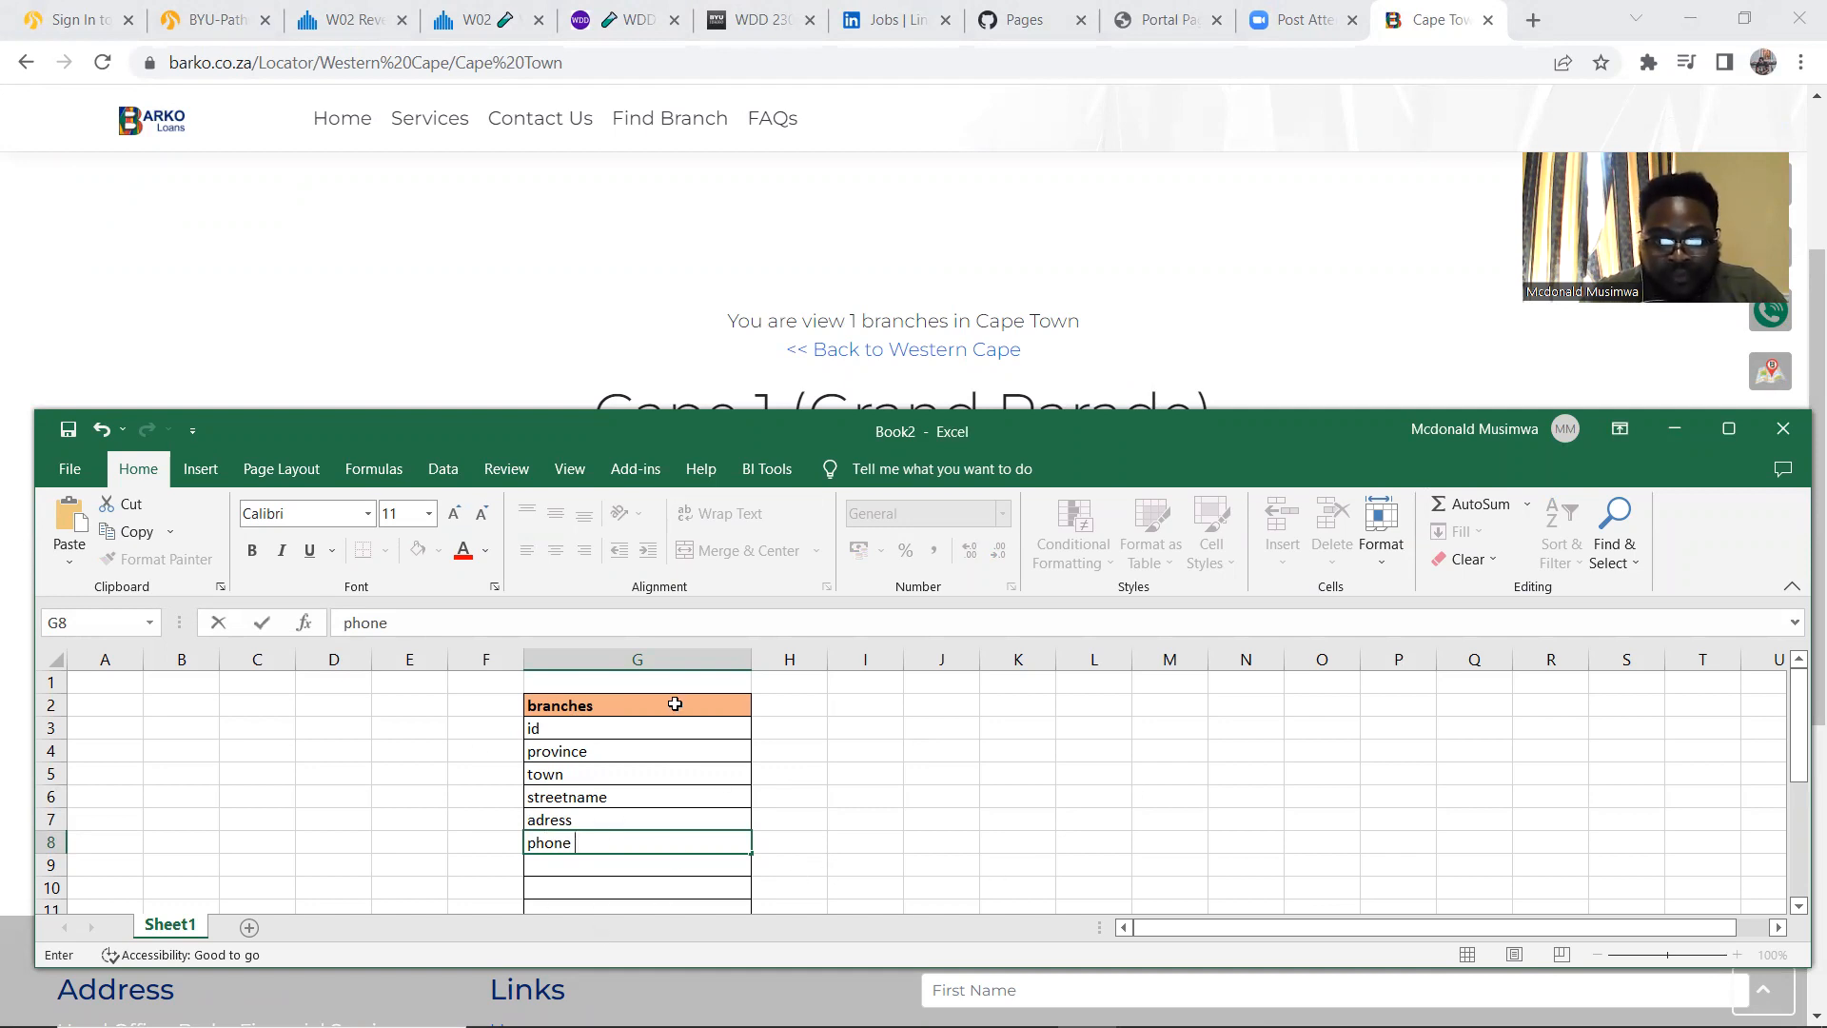
click(989, 799)
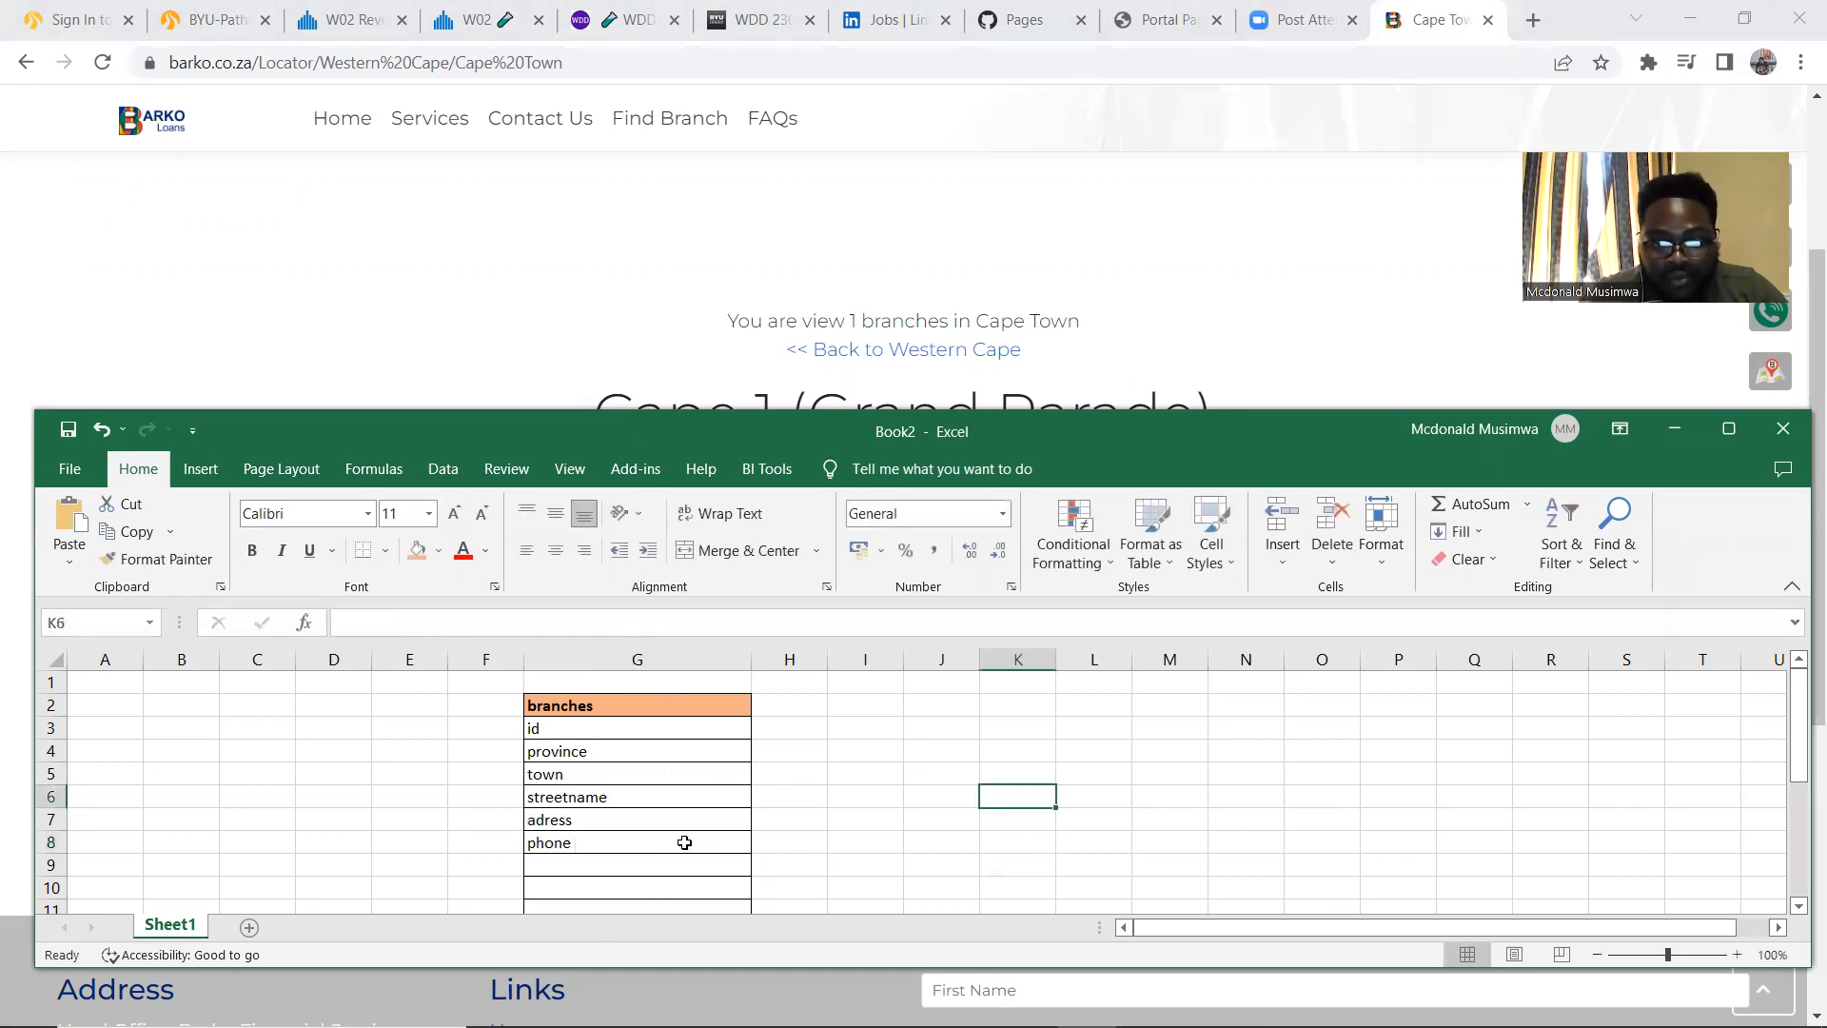
drag(752, 660, 666, 667)
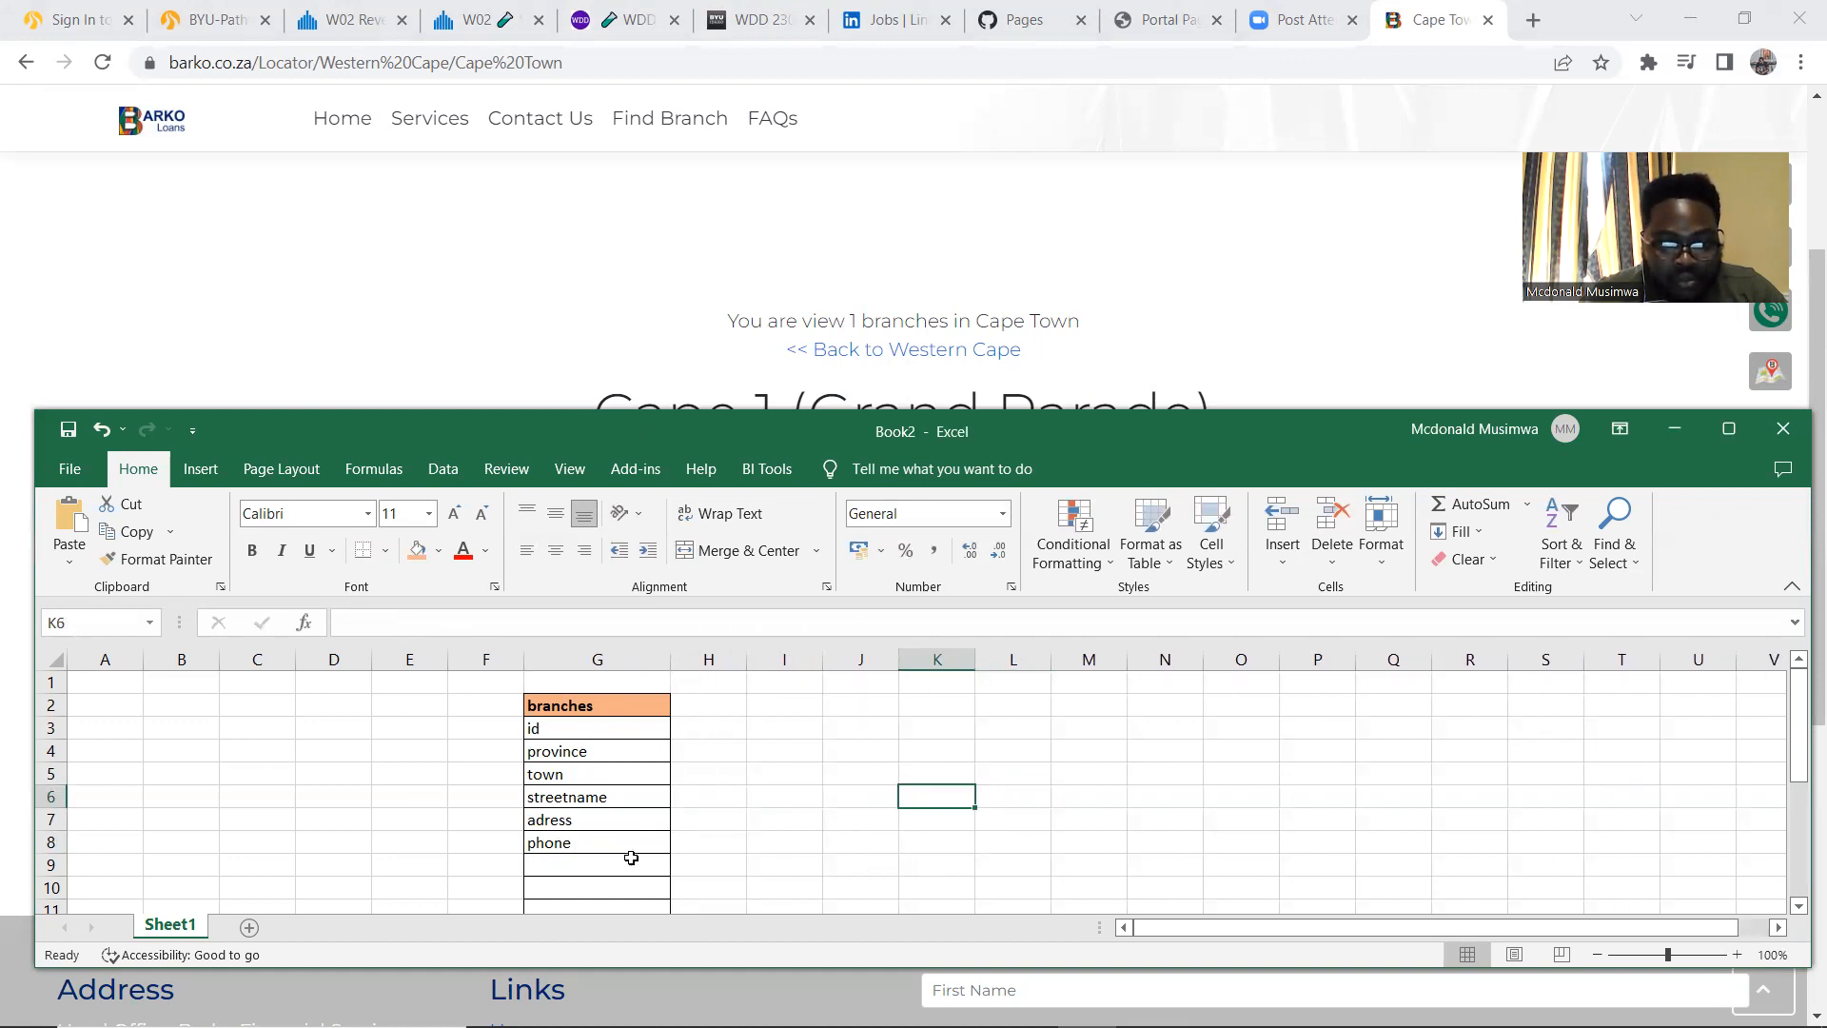
Check the Branch Manager entry on the Cape Town branch page and enter brach)_manager in cell G9 of the workbook
click(508, 290)
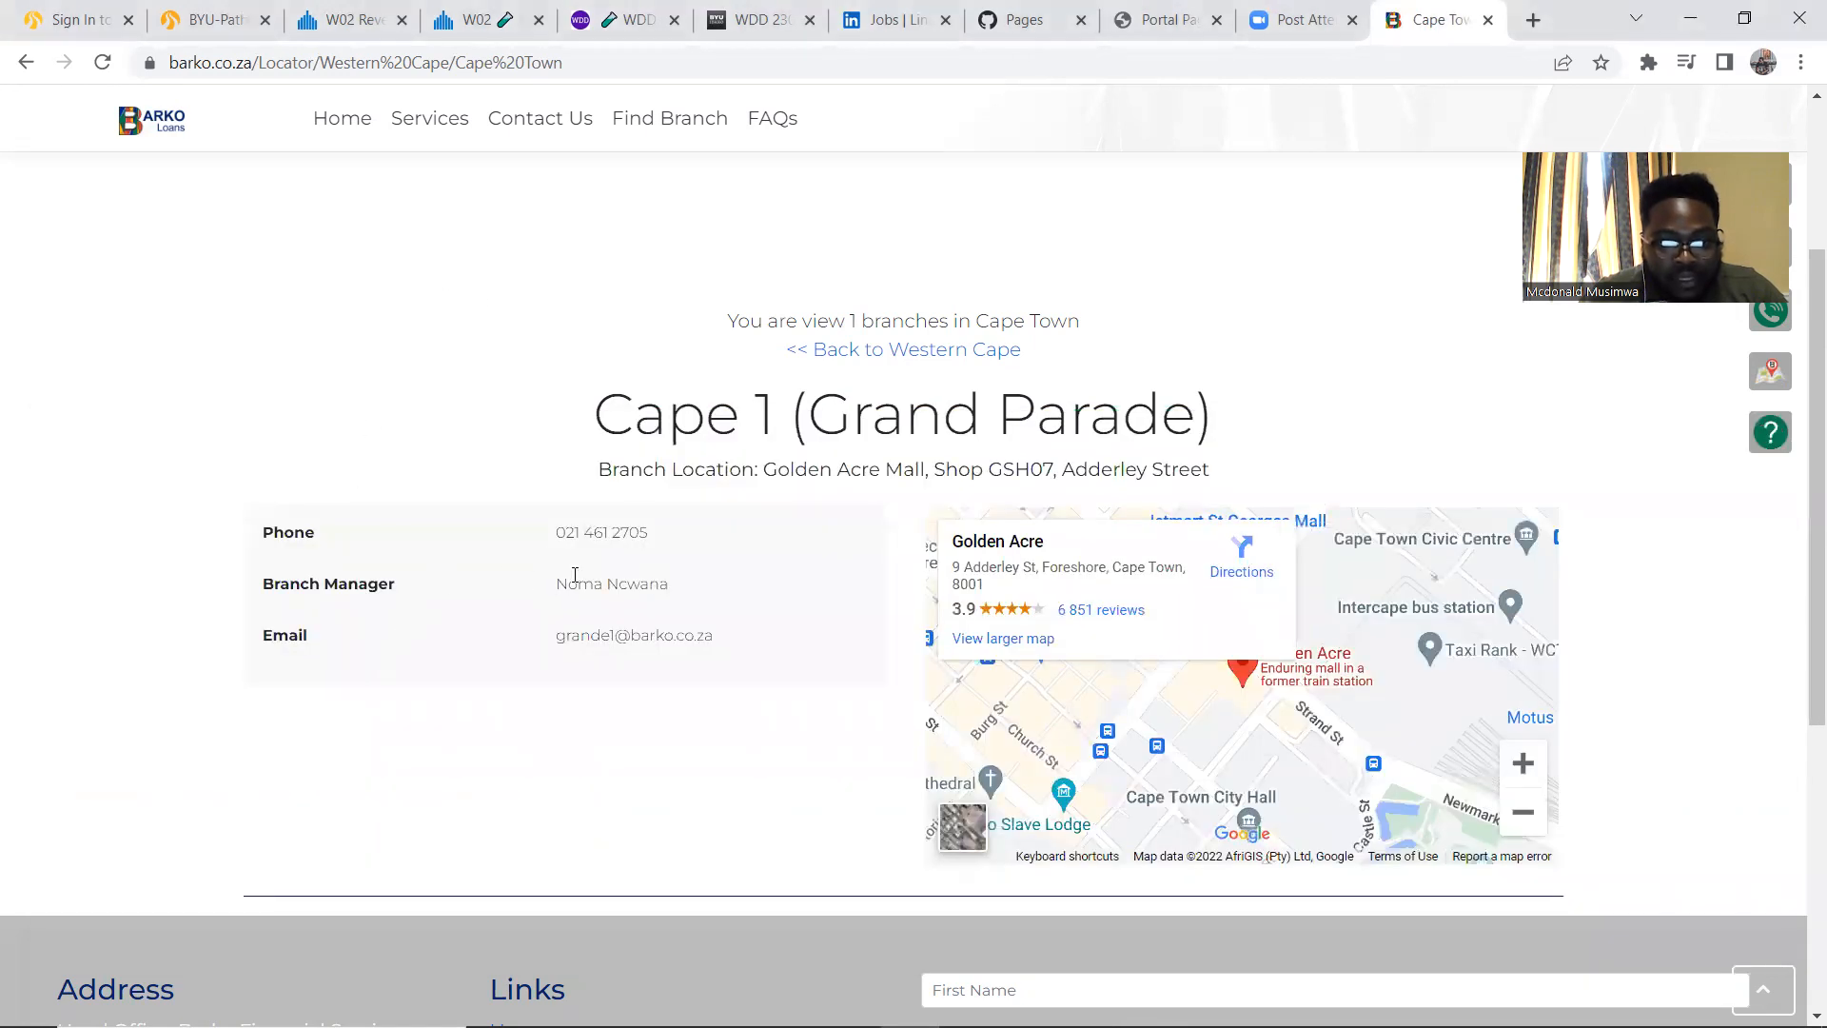
drag(726, 593, 244, 592)
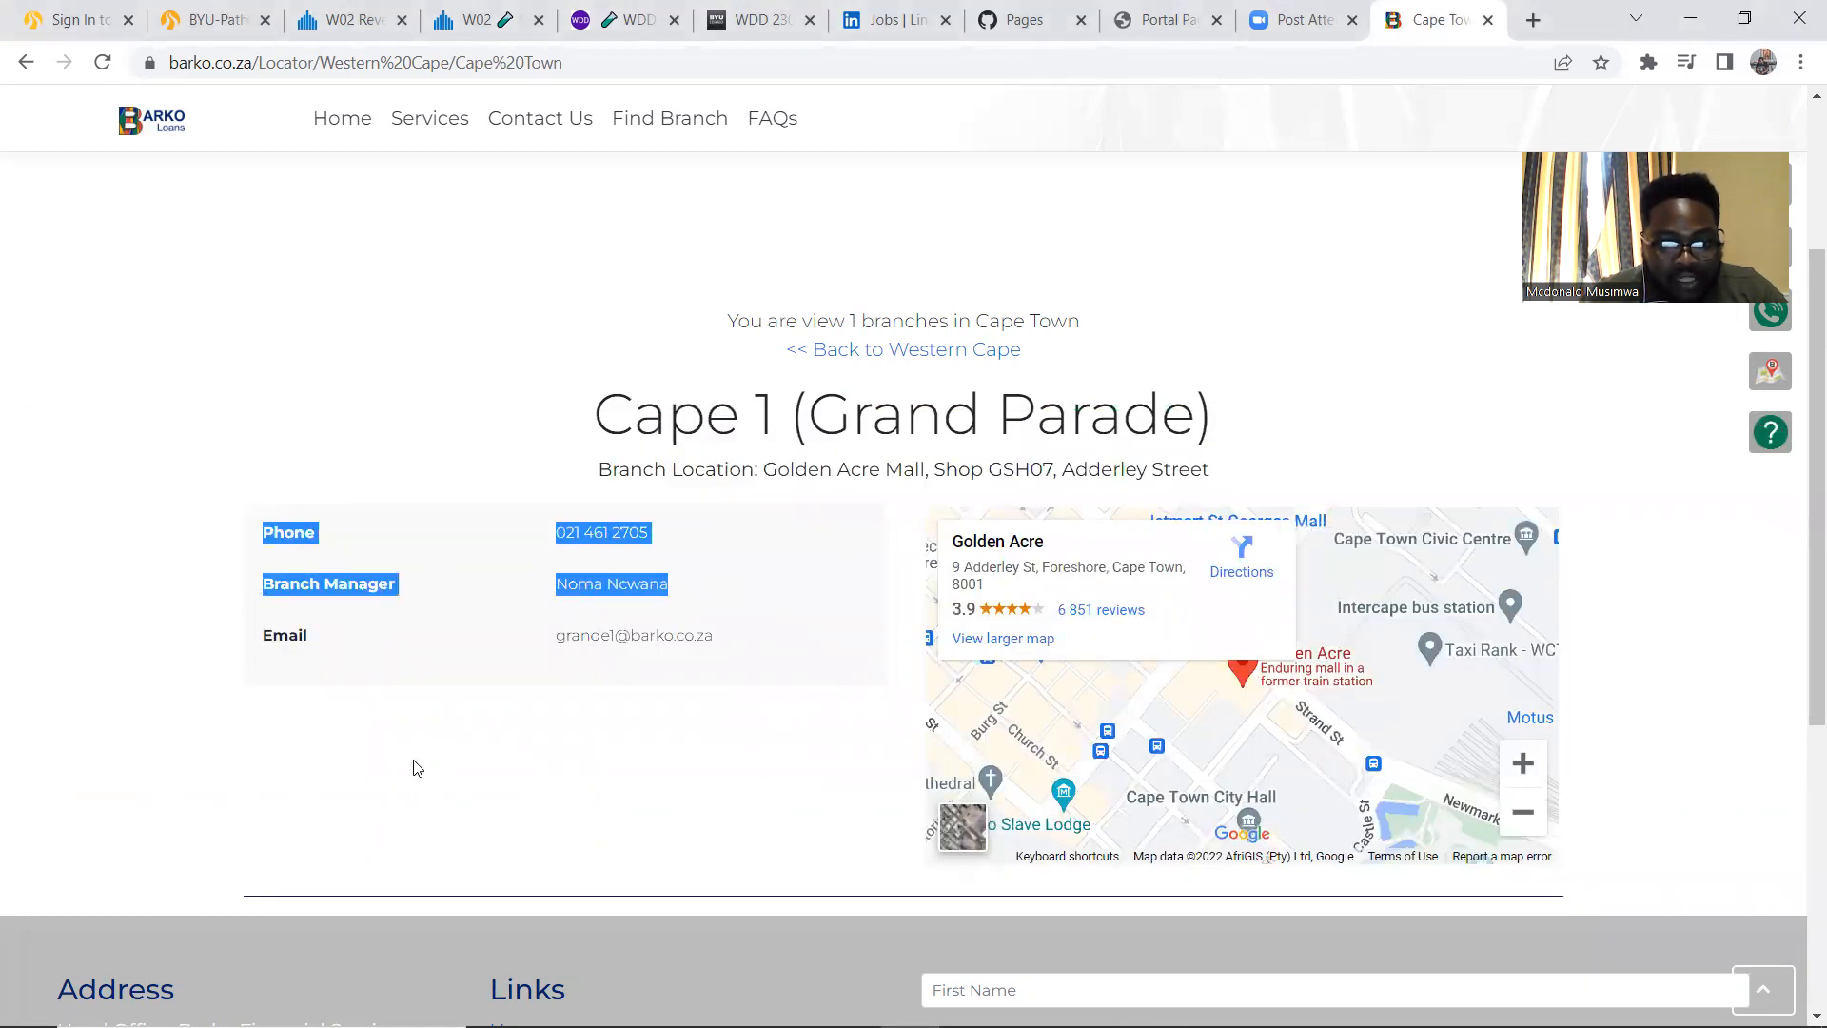
click(424, 760)
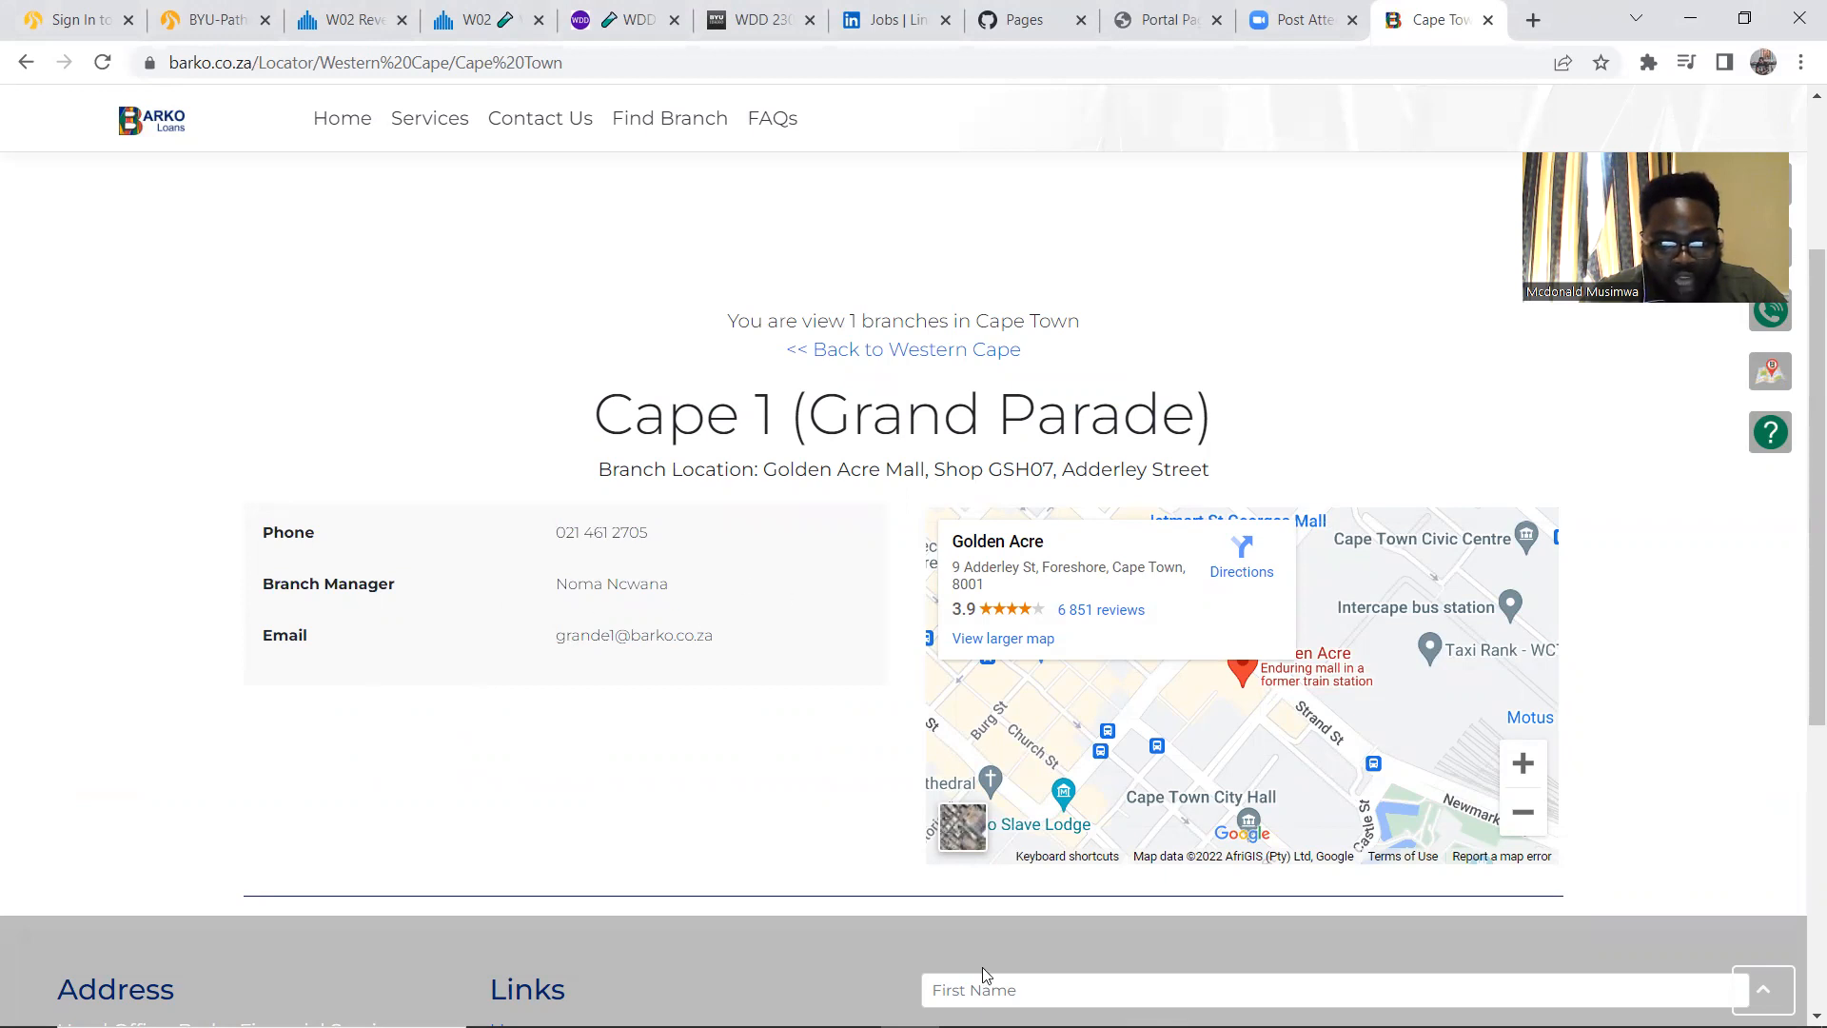
click(1085, 1004)
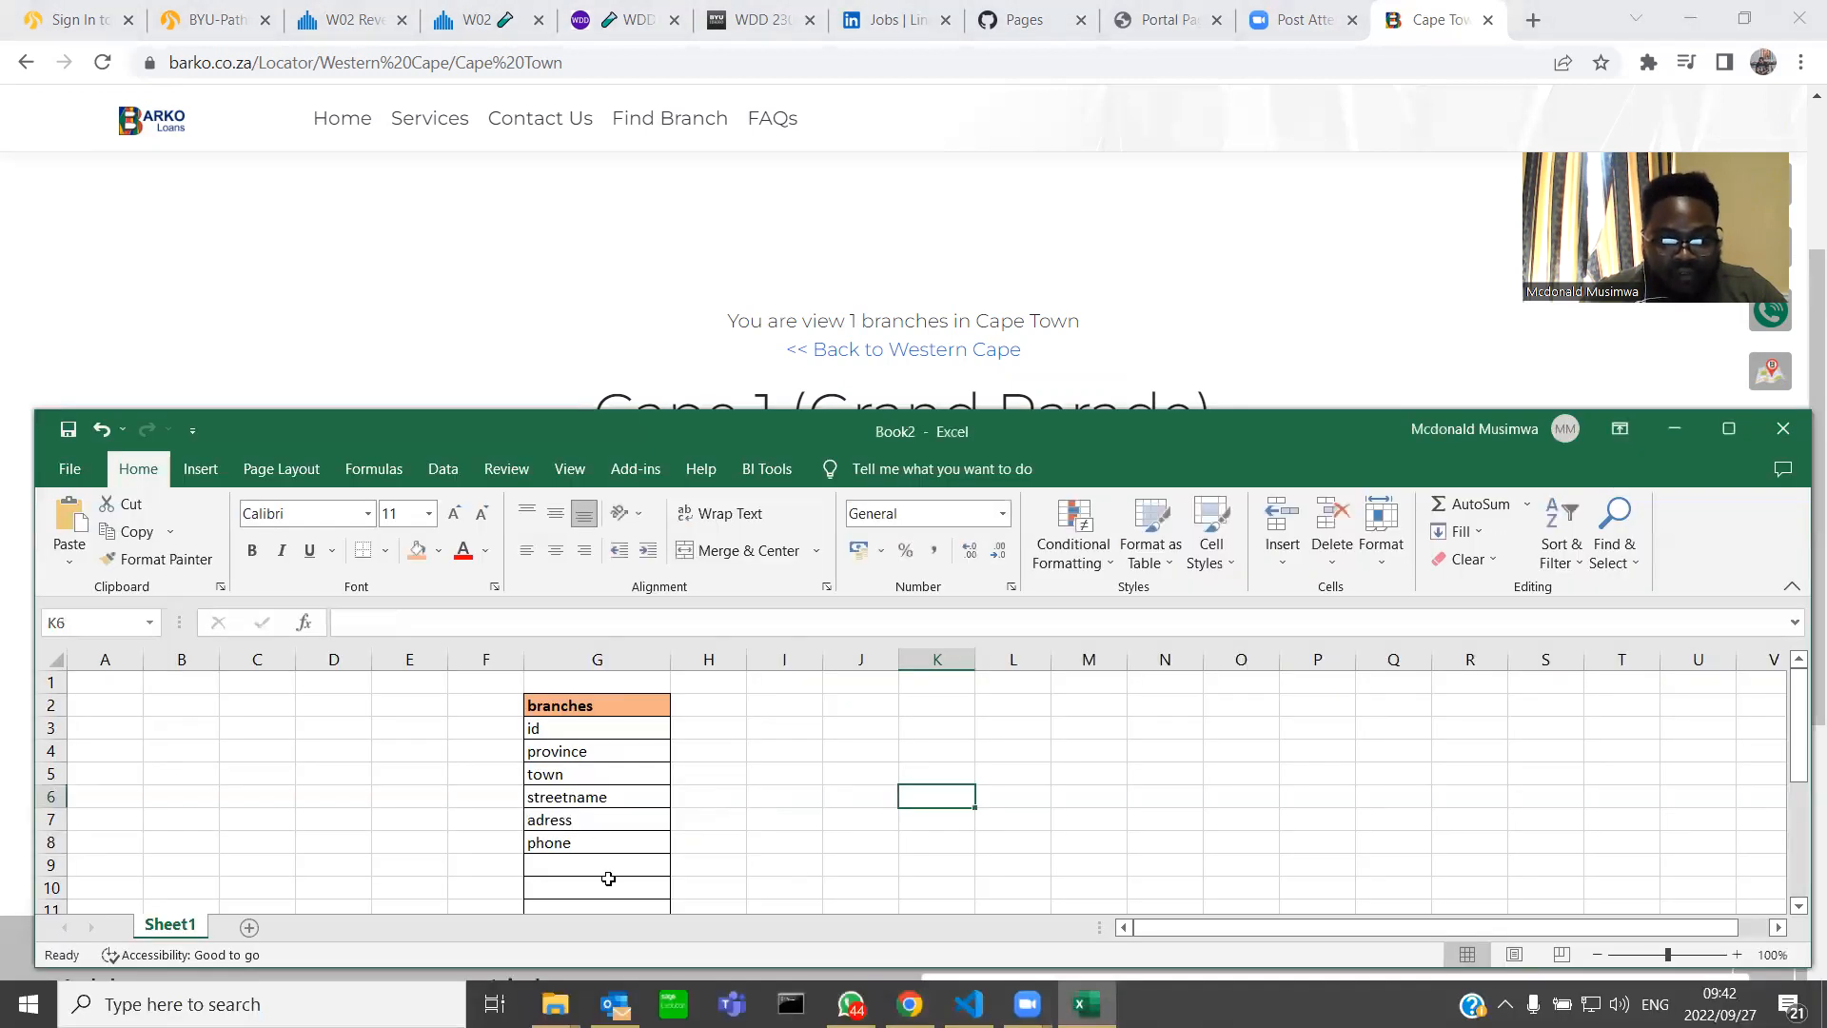
click(567, 868)
text(brach)
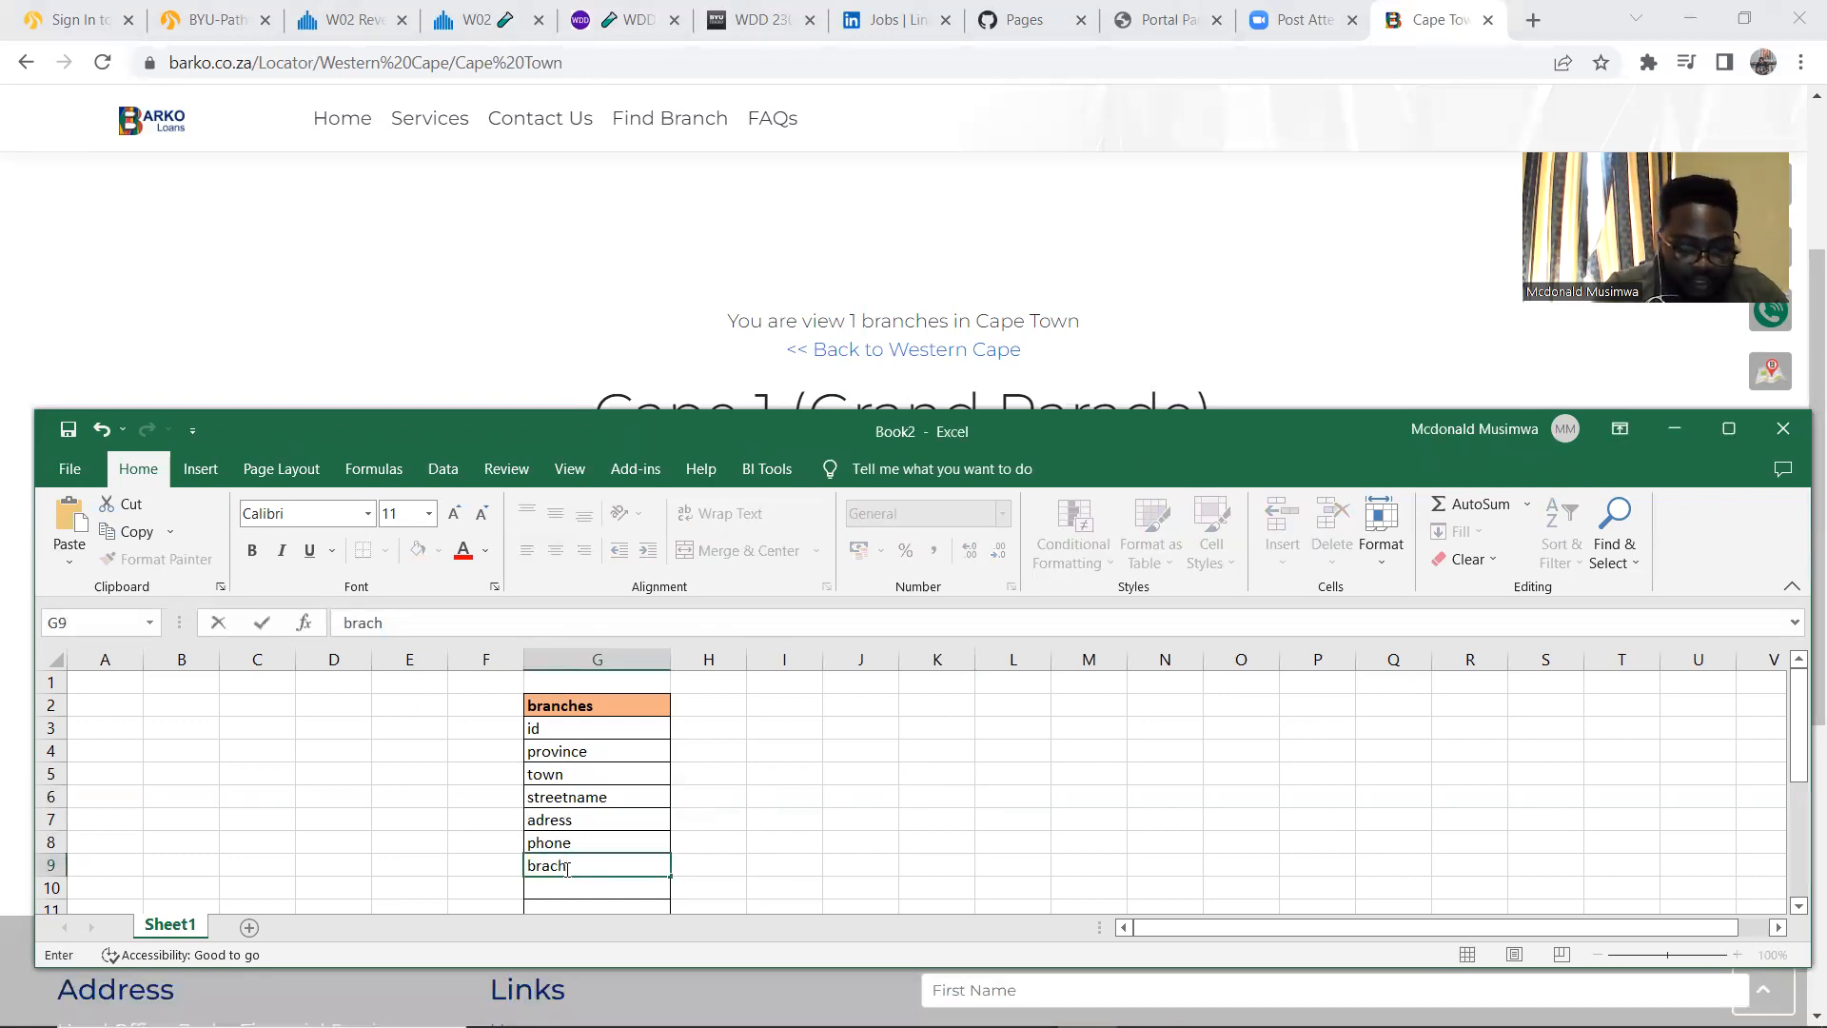
text()_manager)
key(Return)
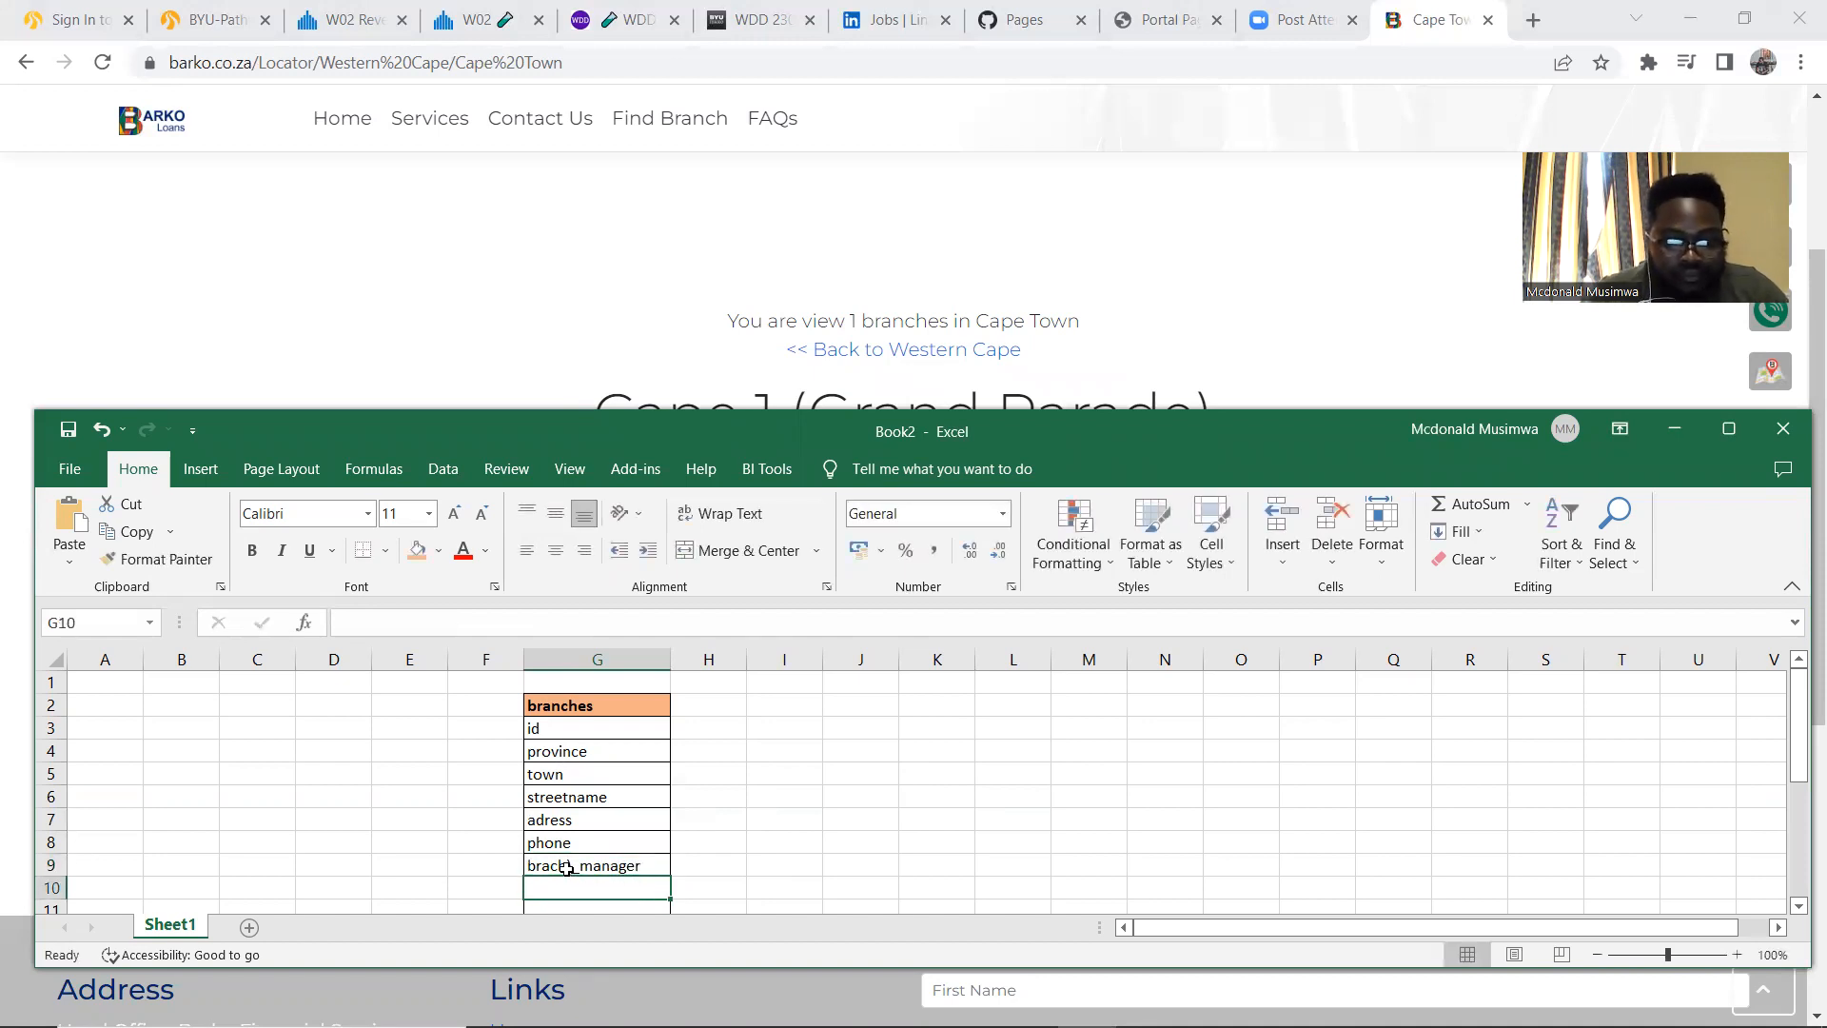
Check the branch page once more and enter email in cell G10 of the branches table
click(420, 317)
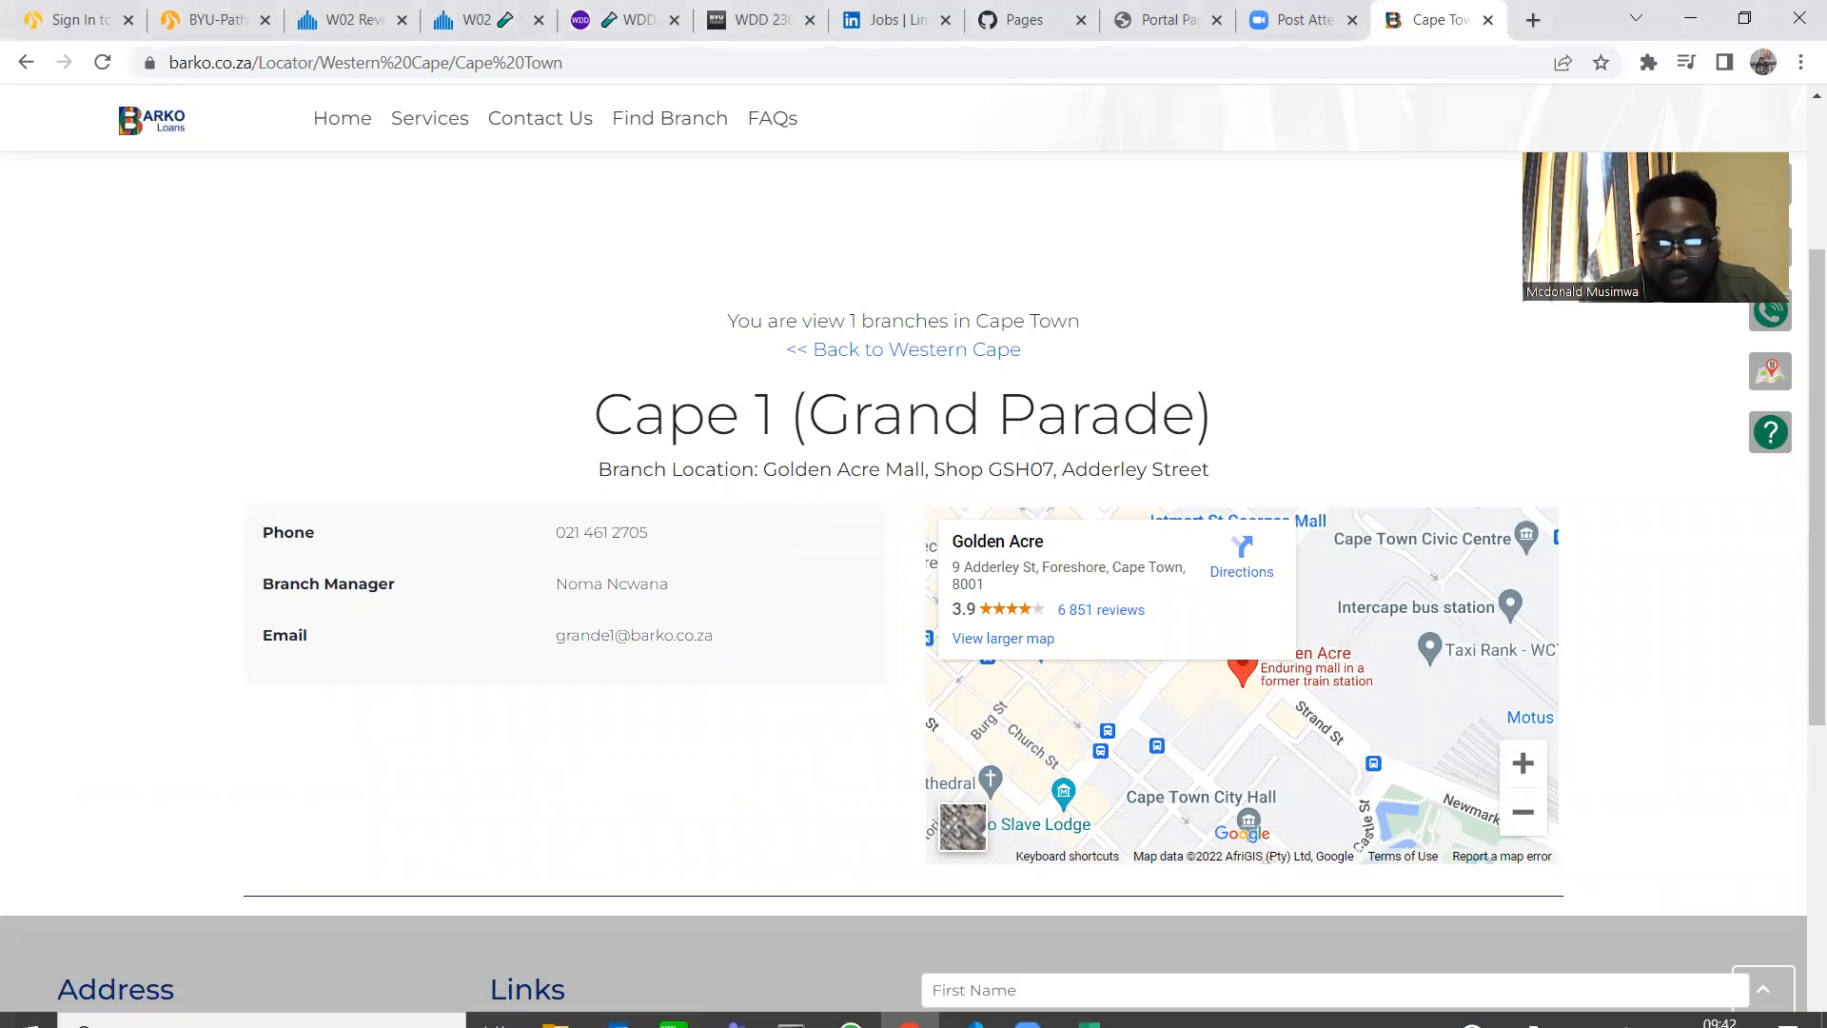
click(1088, 1004)
text(email)
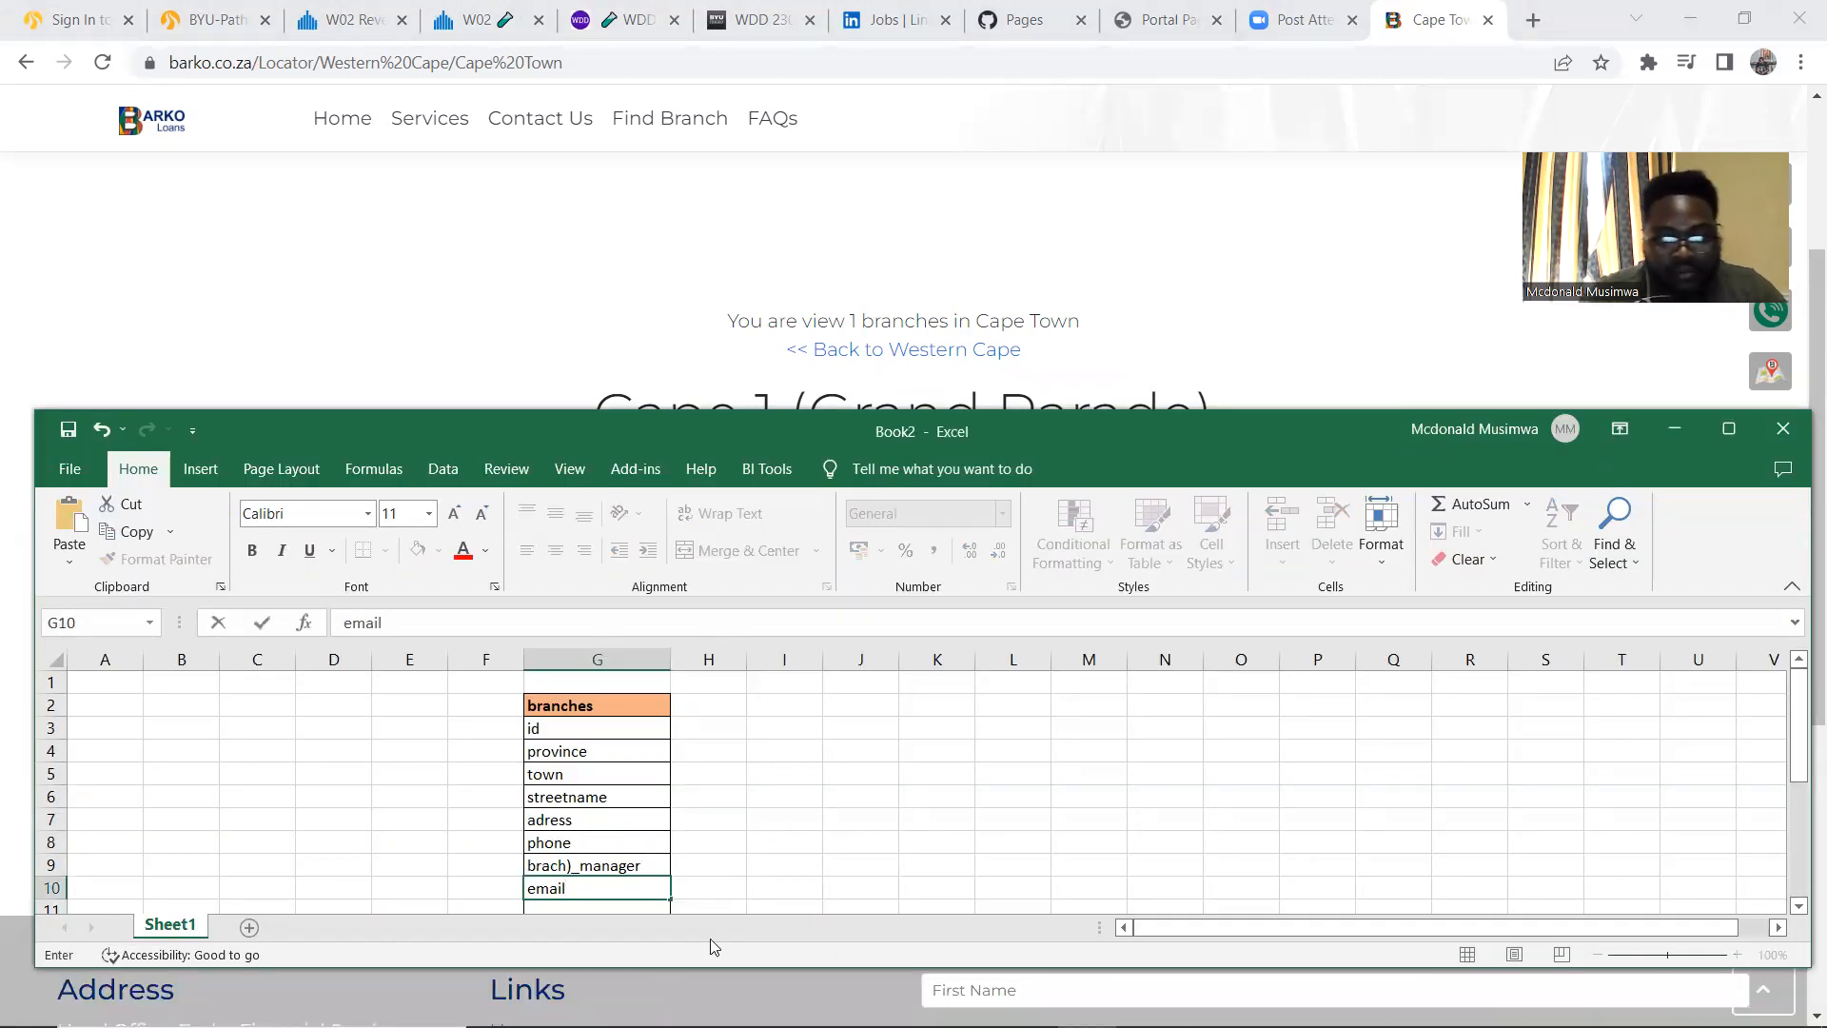
click(735, 837)
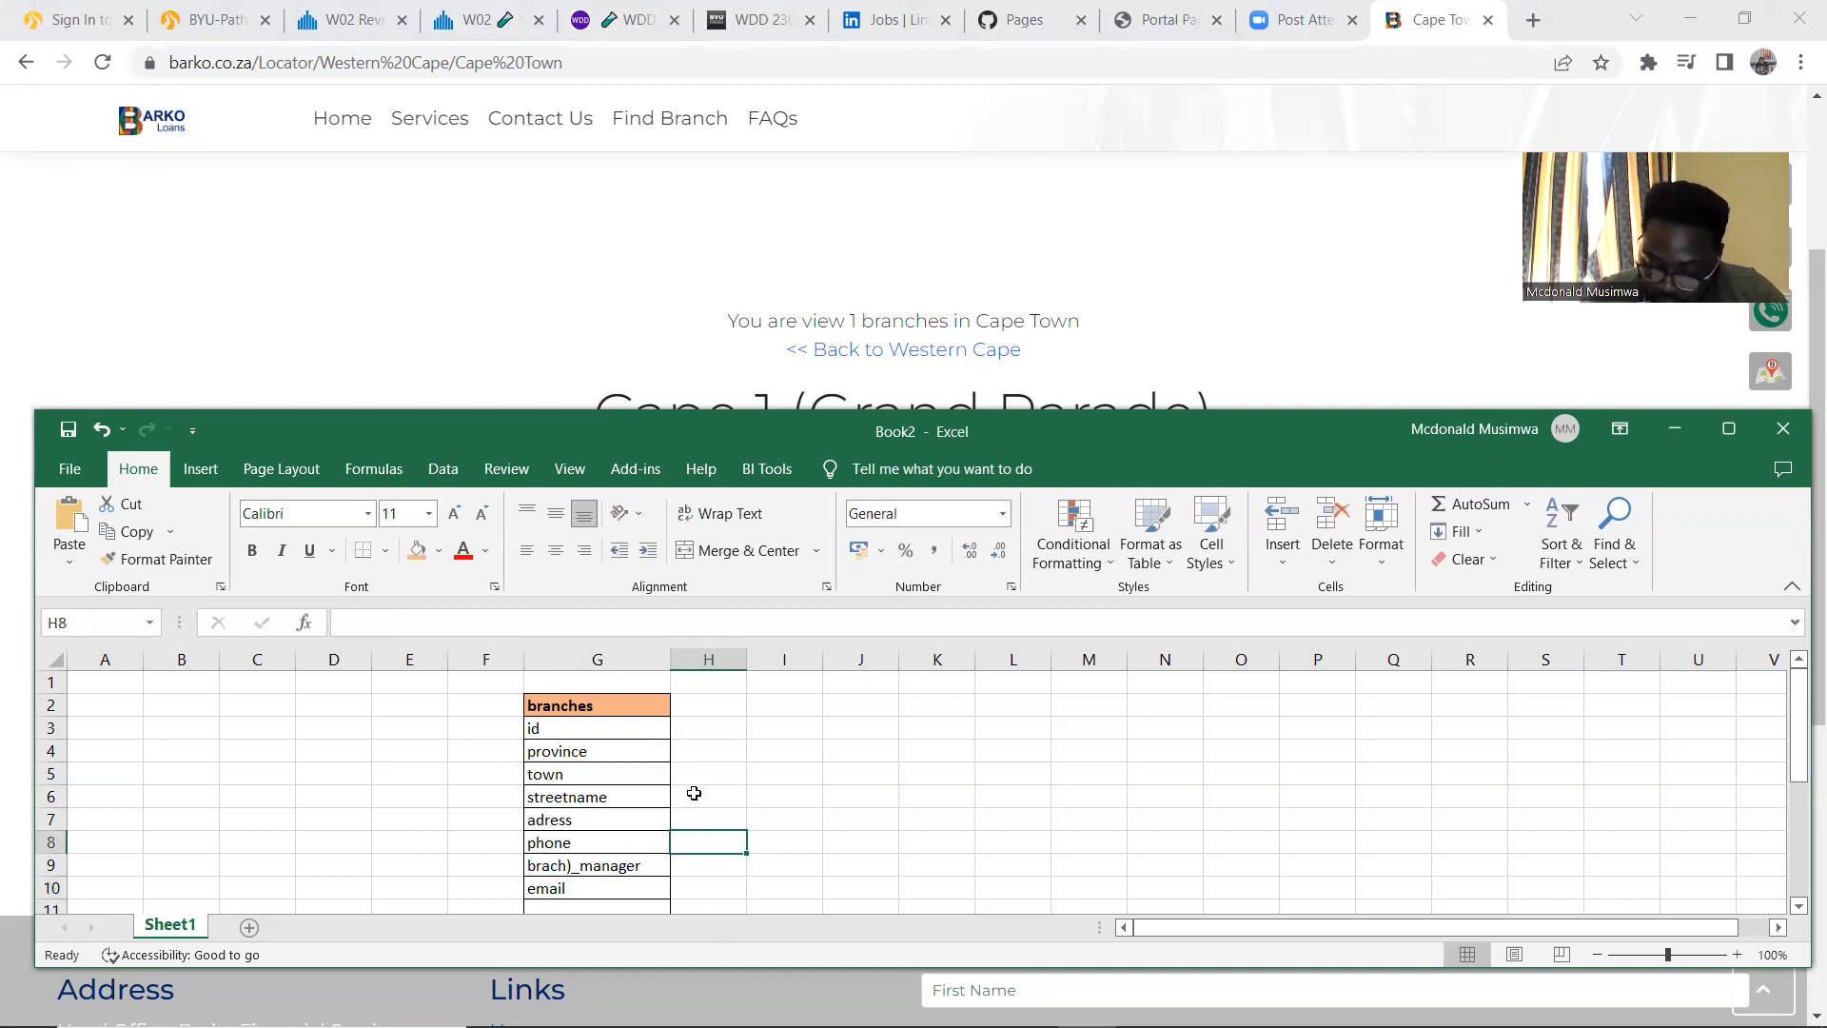
Review the fields of the branches table one by one, from id in G3 to adress in G7
scroll(644, 809, down, 1)
scroll(590, 790, up, 1)
click(555, 727)
click(583, 754)
click(561, 776)
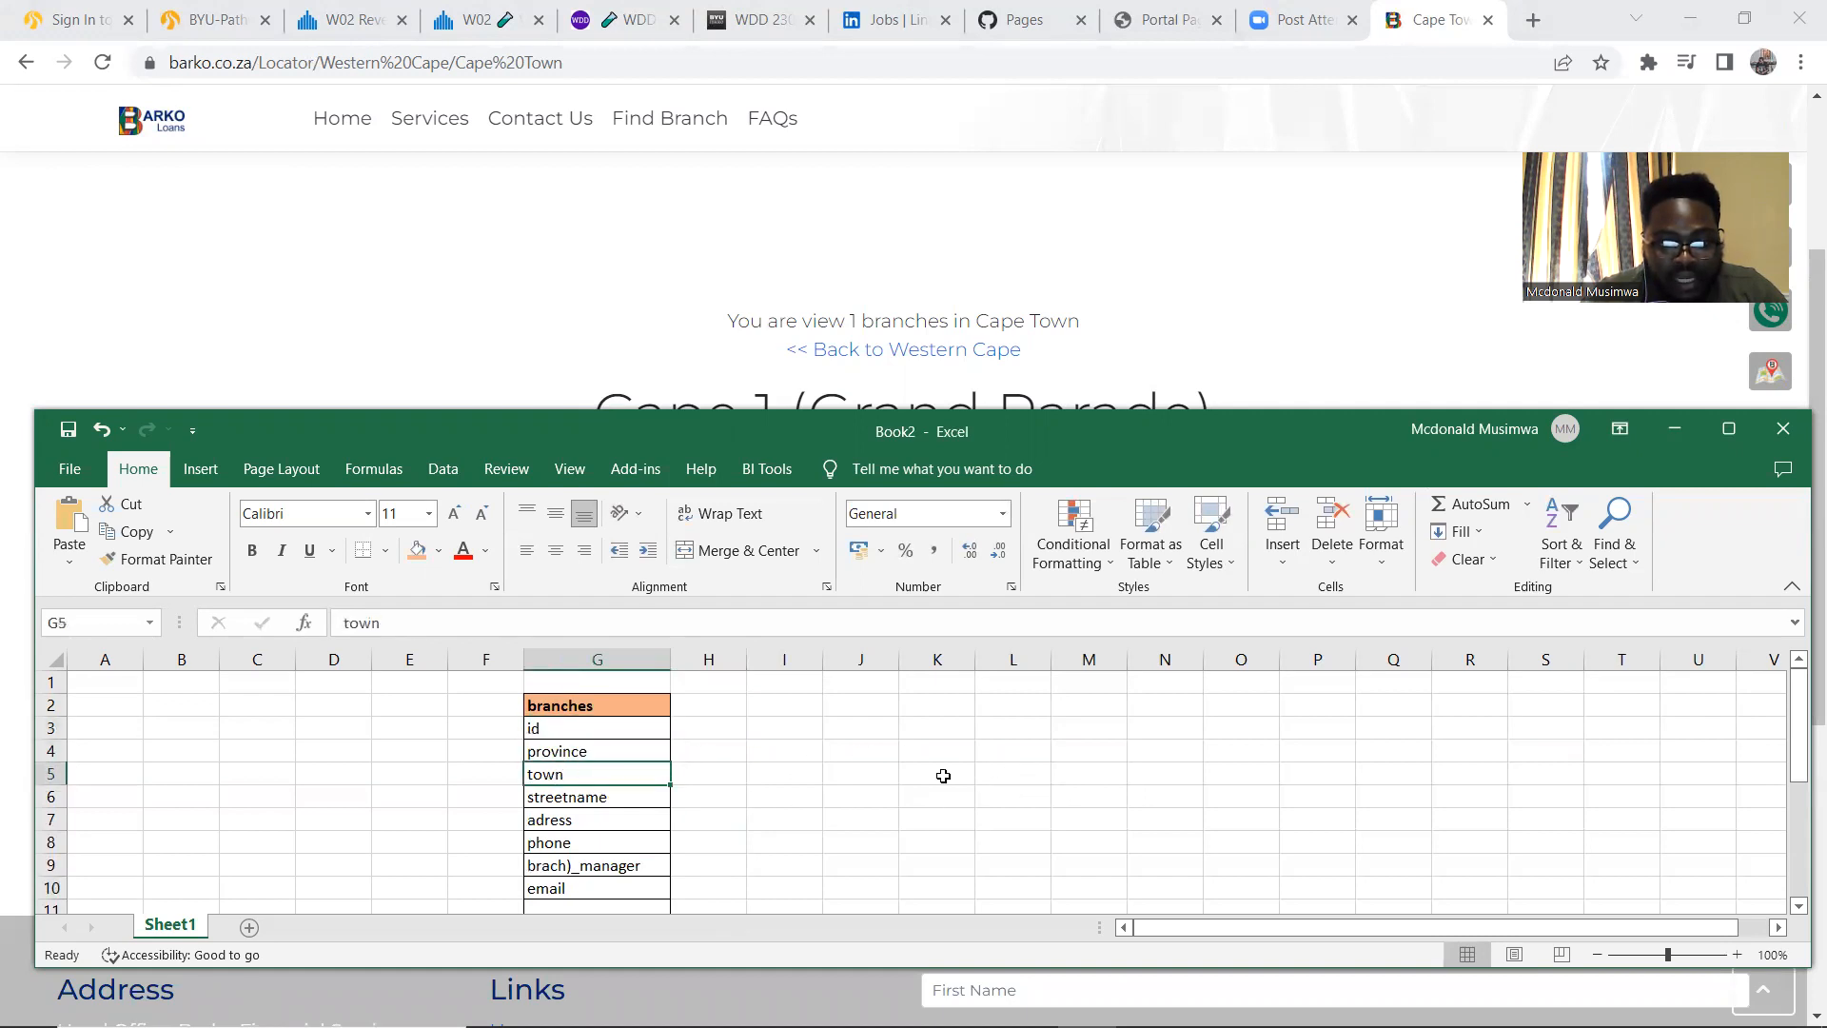
click(580, 800)
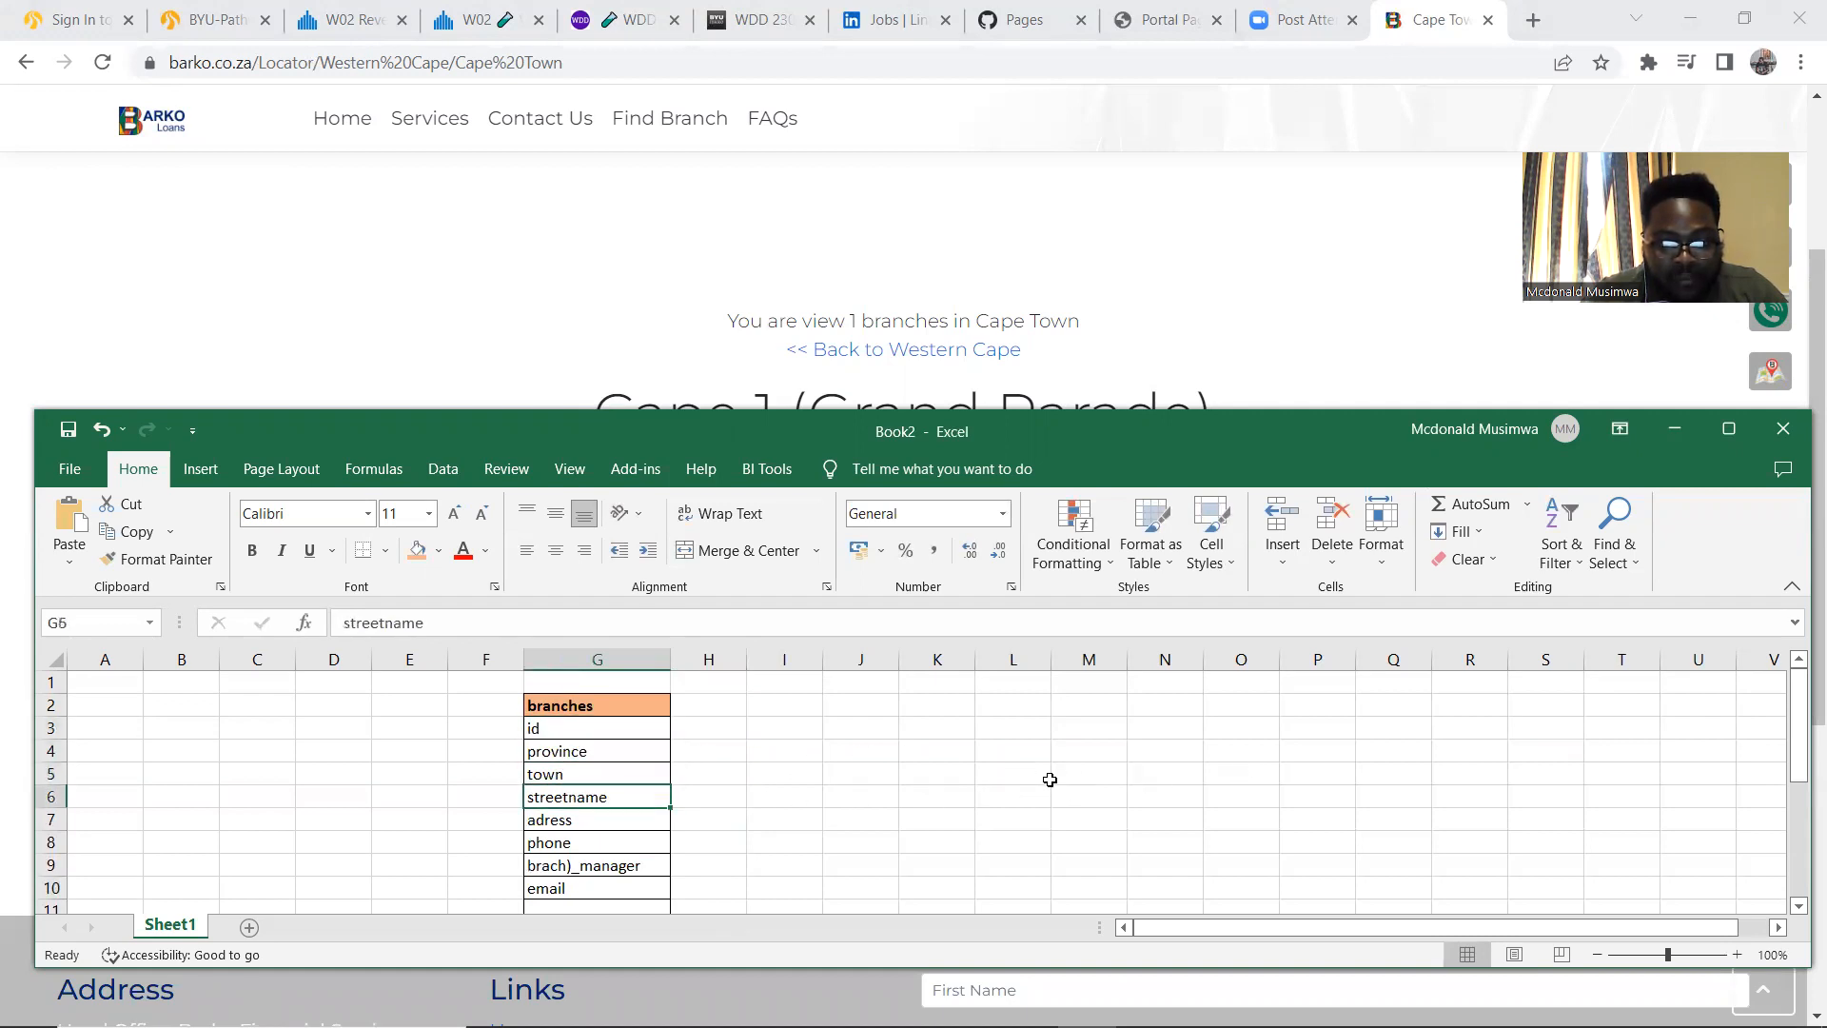
click(551, 826)
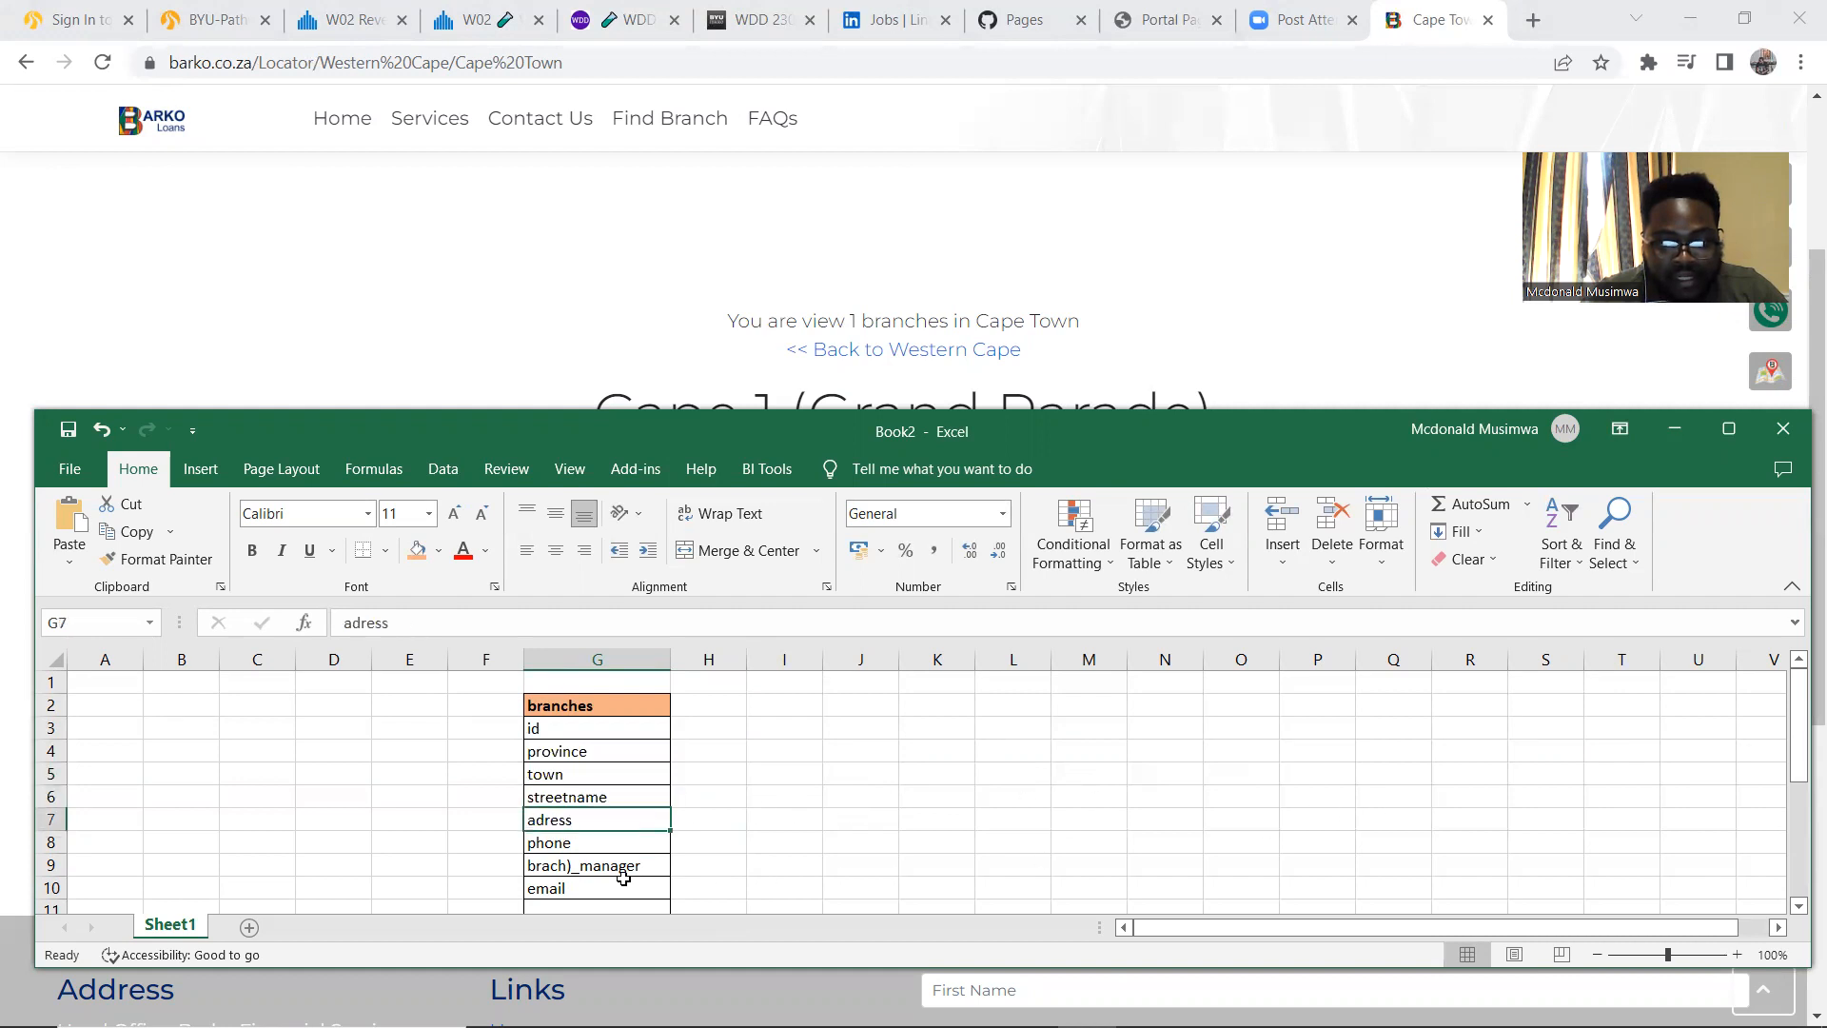
Correct the manager field name in cell G9 of the branches table to branch_manager
click(555, 850)
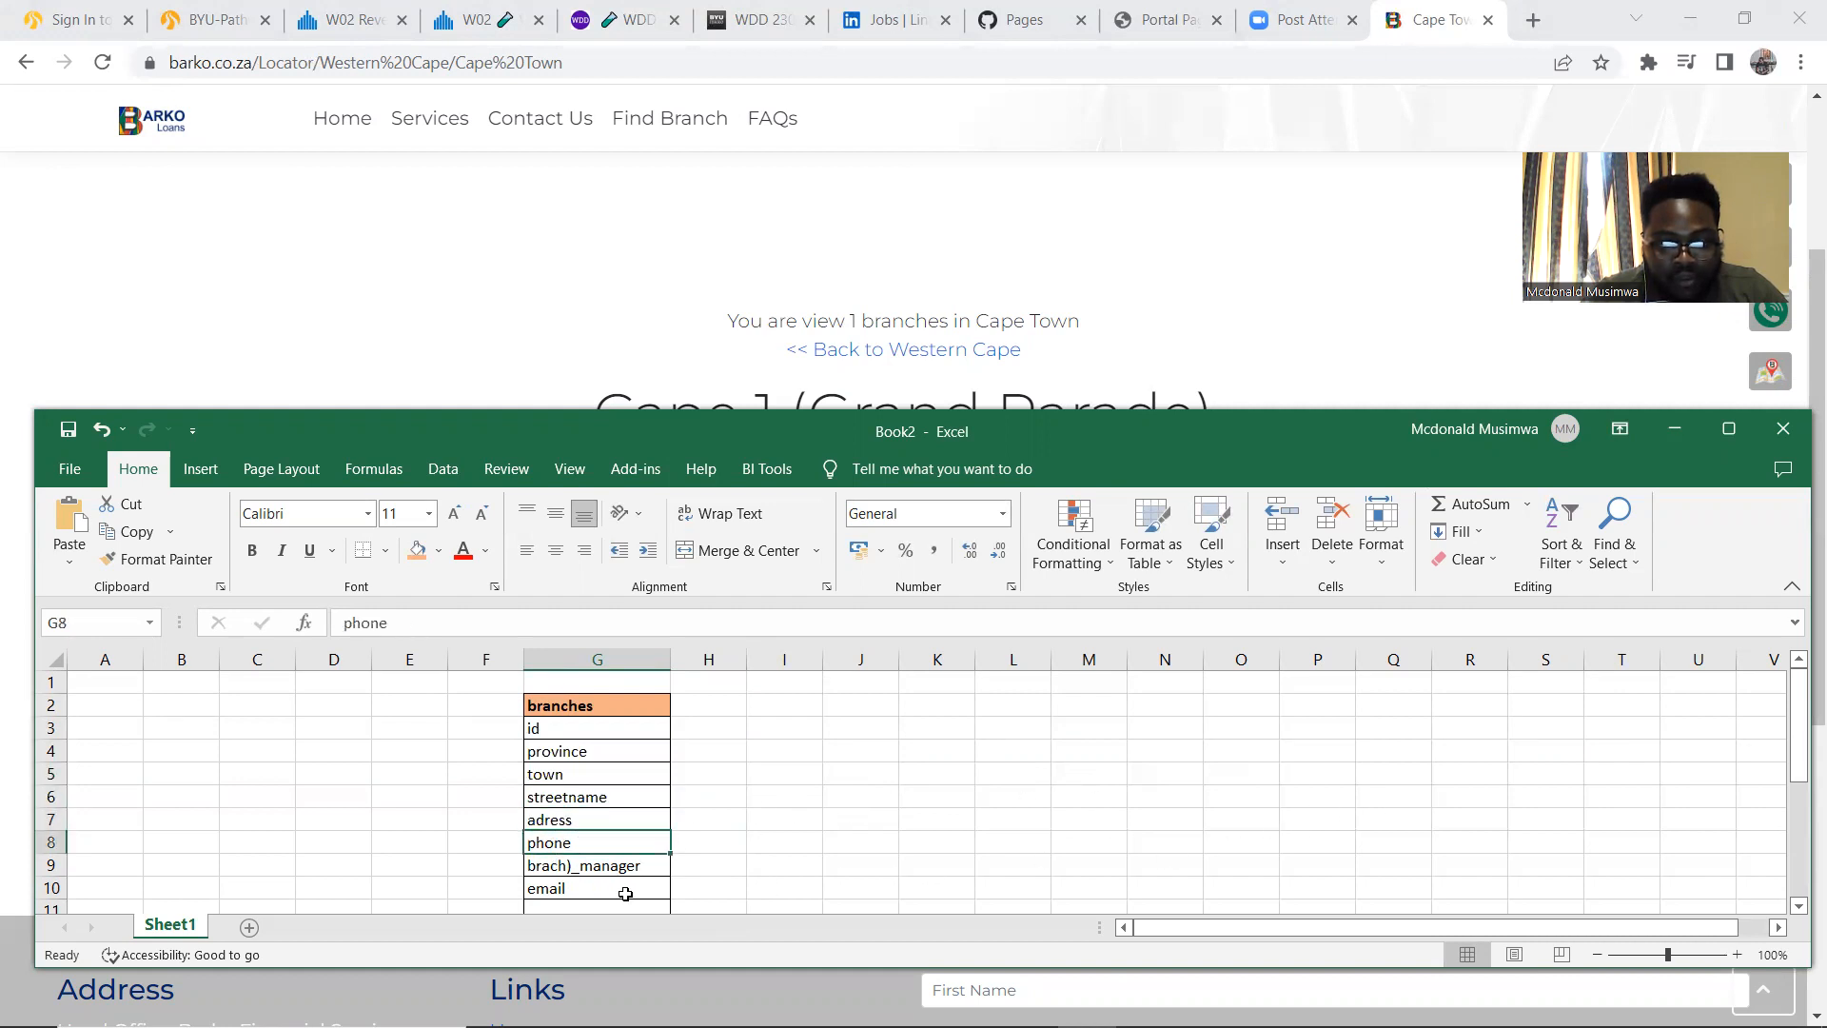
click(552, 866)
click(552, 885)
click(555, 865)
click(368, 625)
text(n)
click(1012, 840)
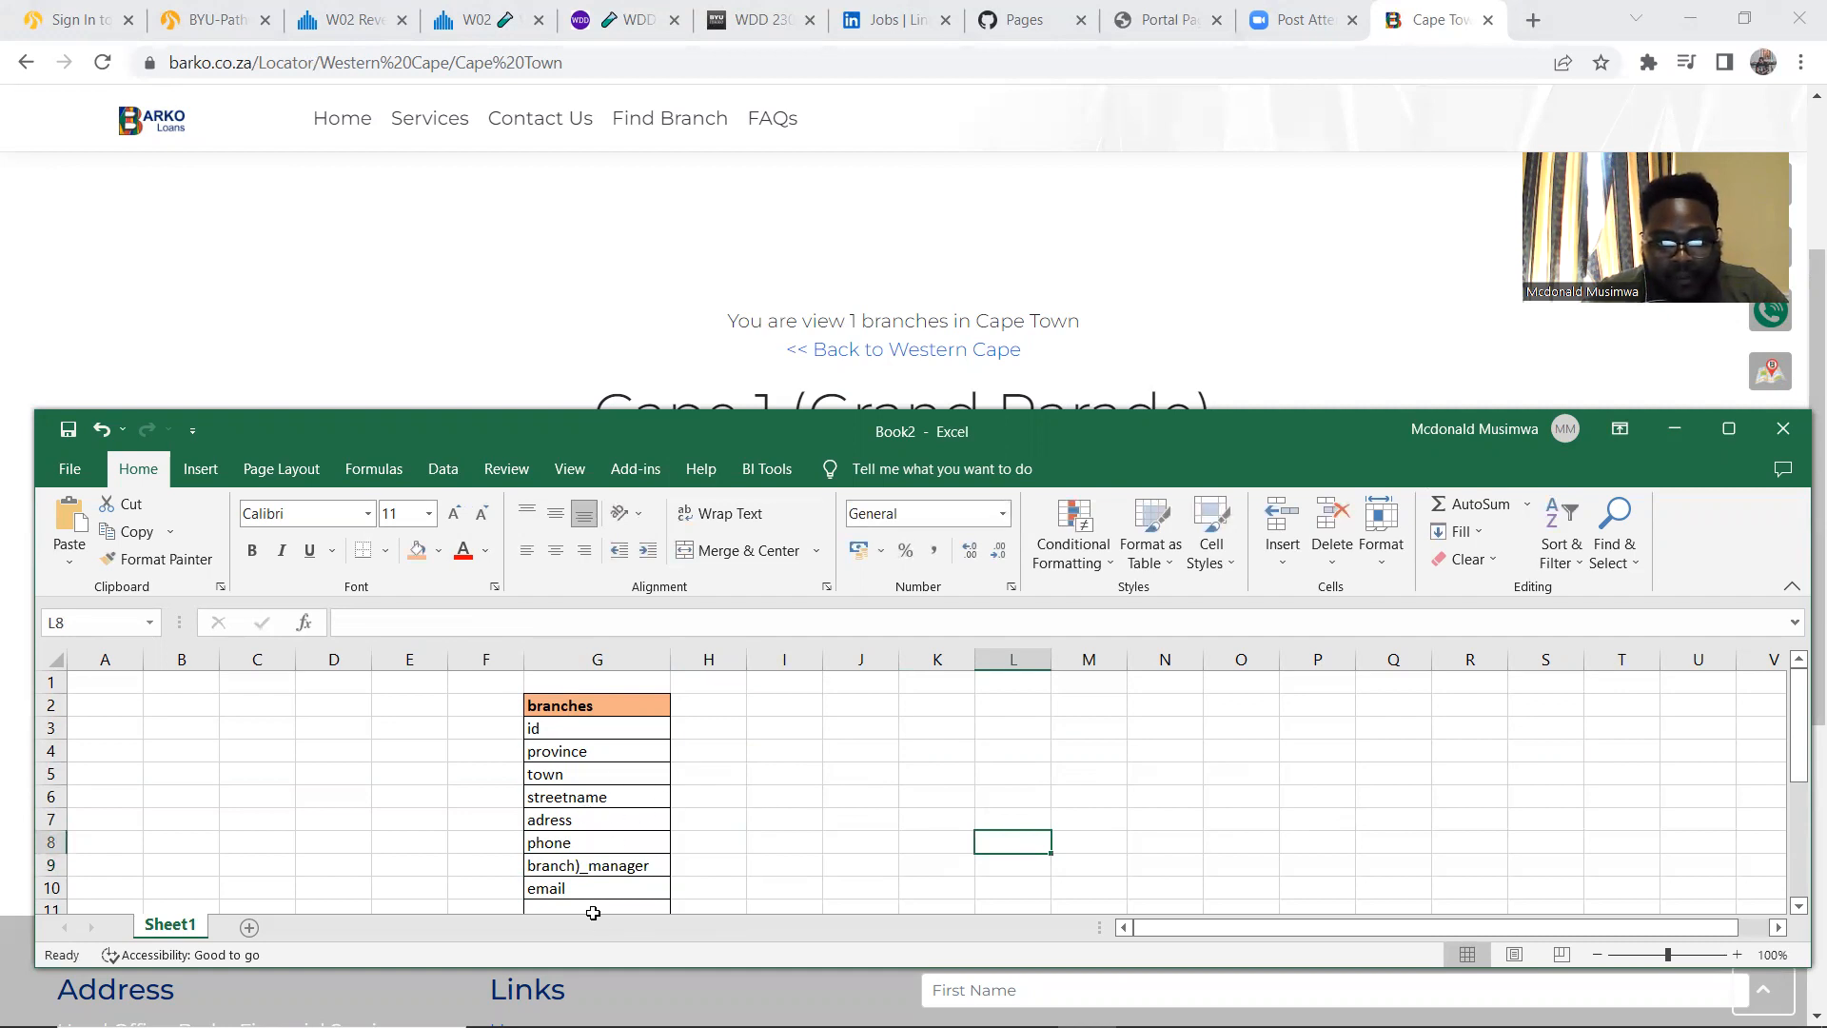
click(578, 858)
click(394, 622)
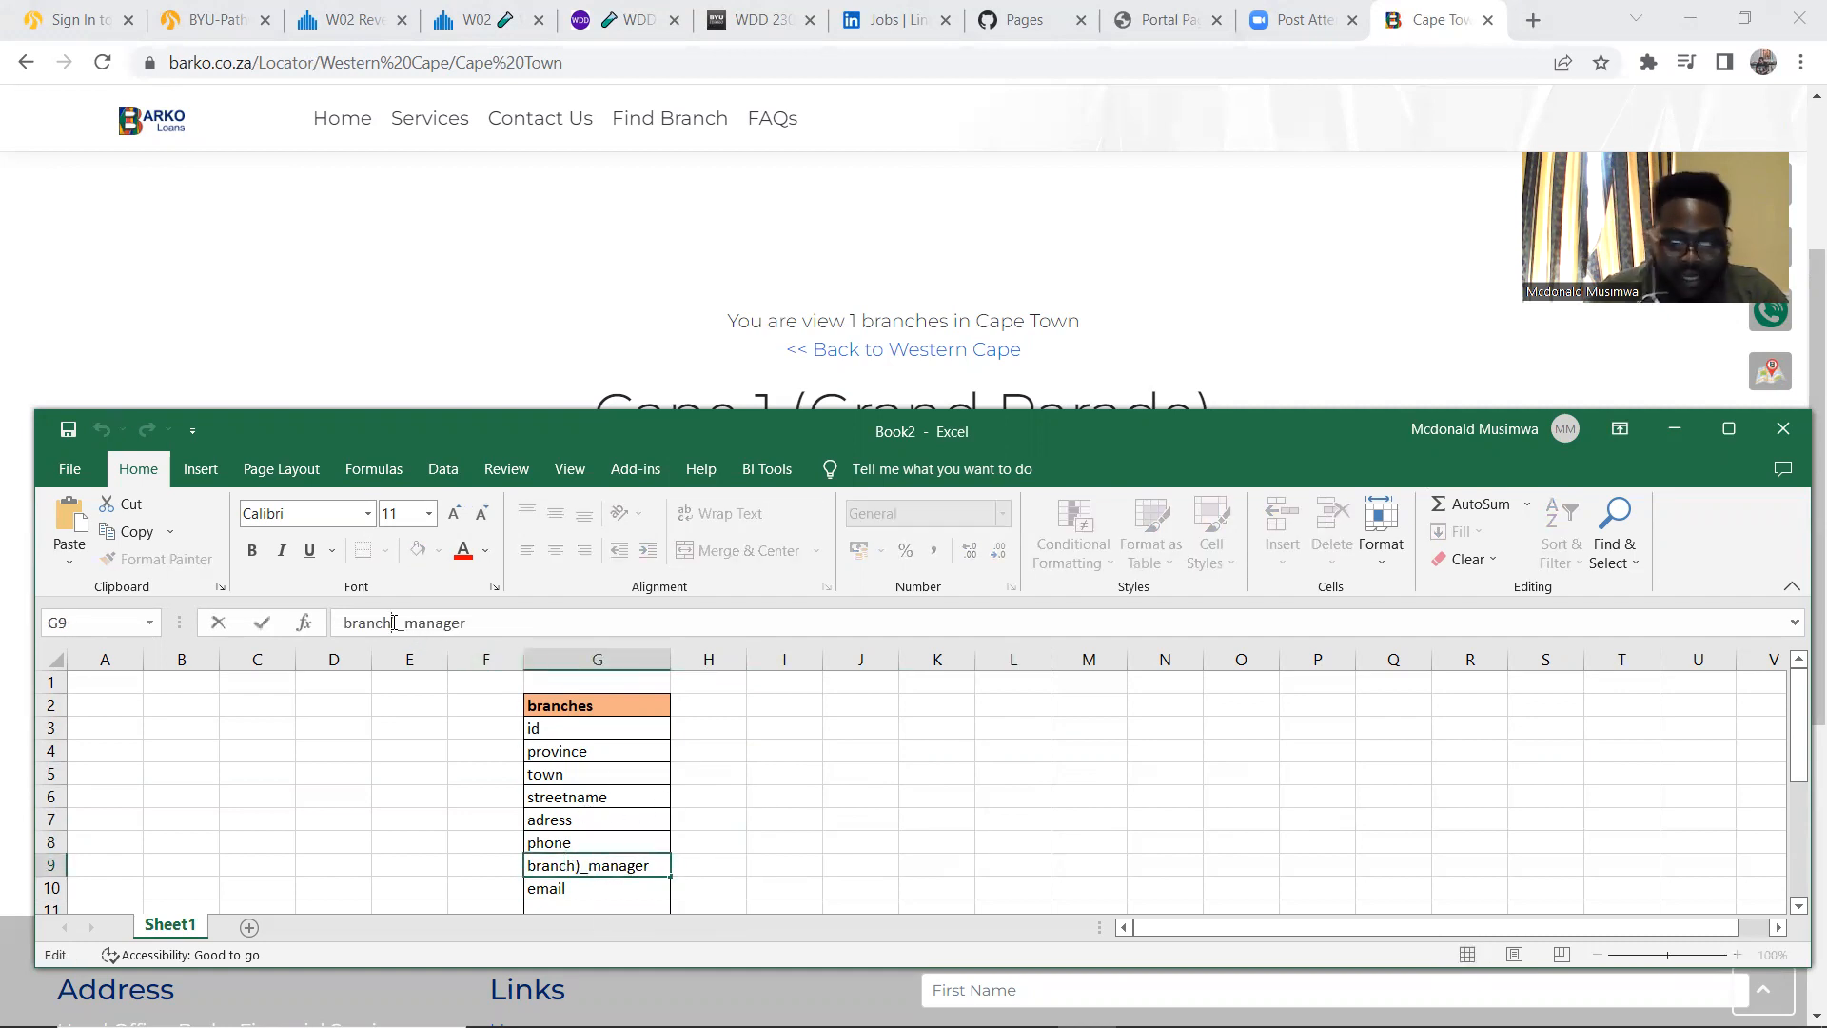
key(Delete)
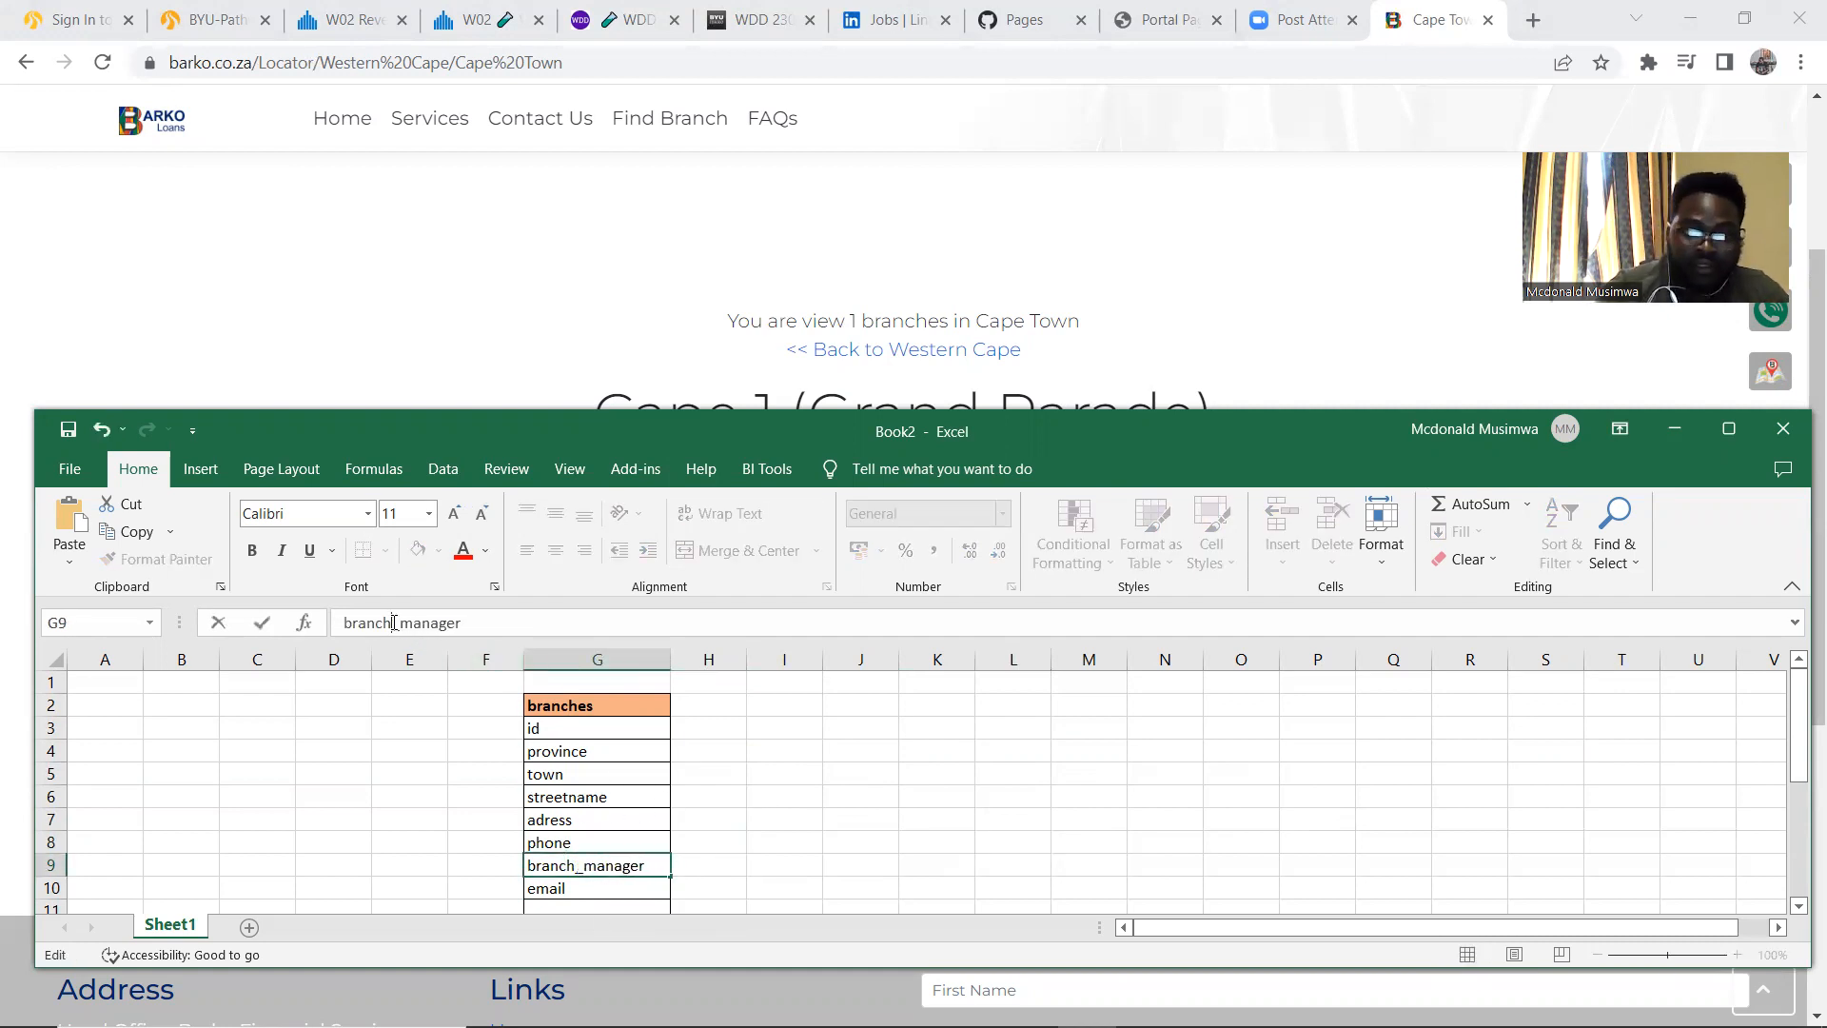
click(921, 840)
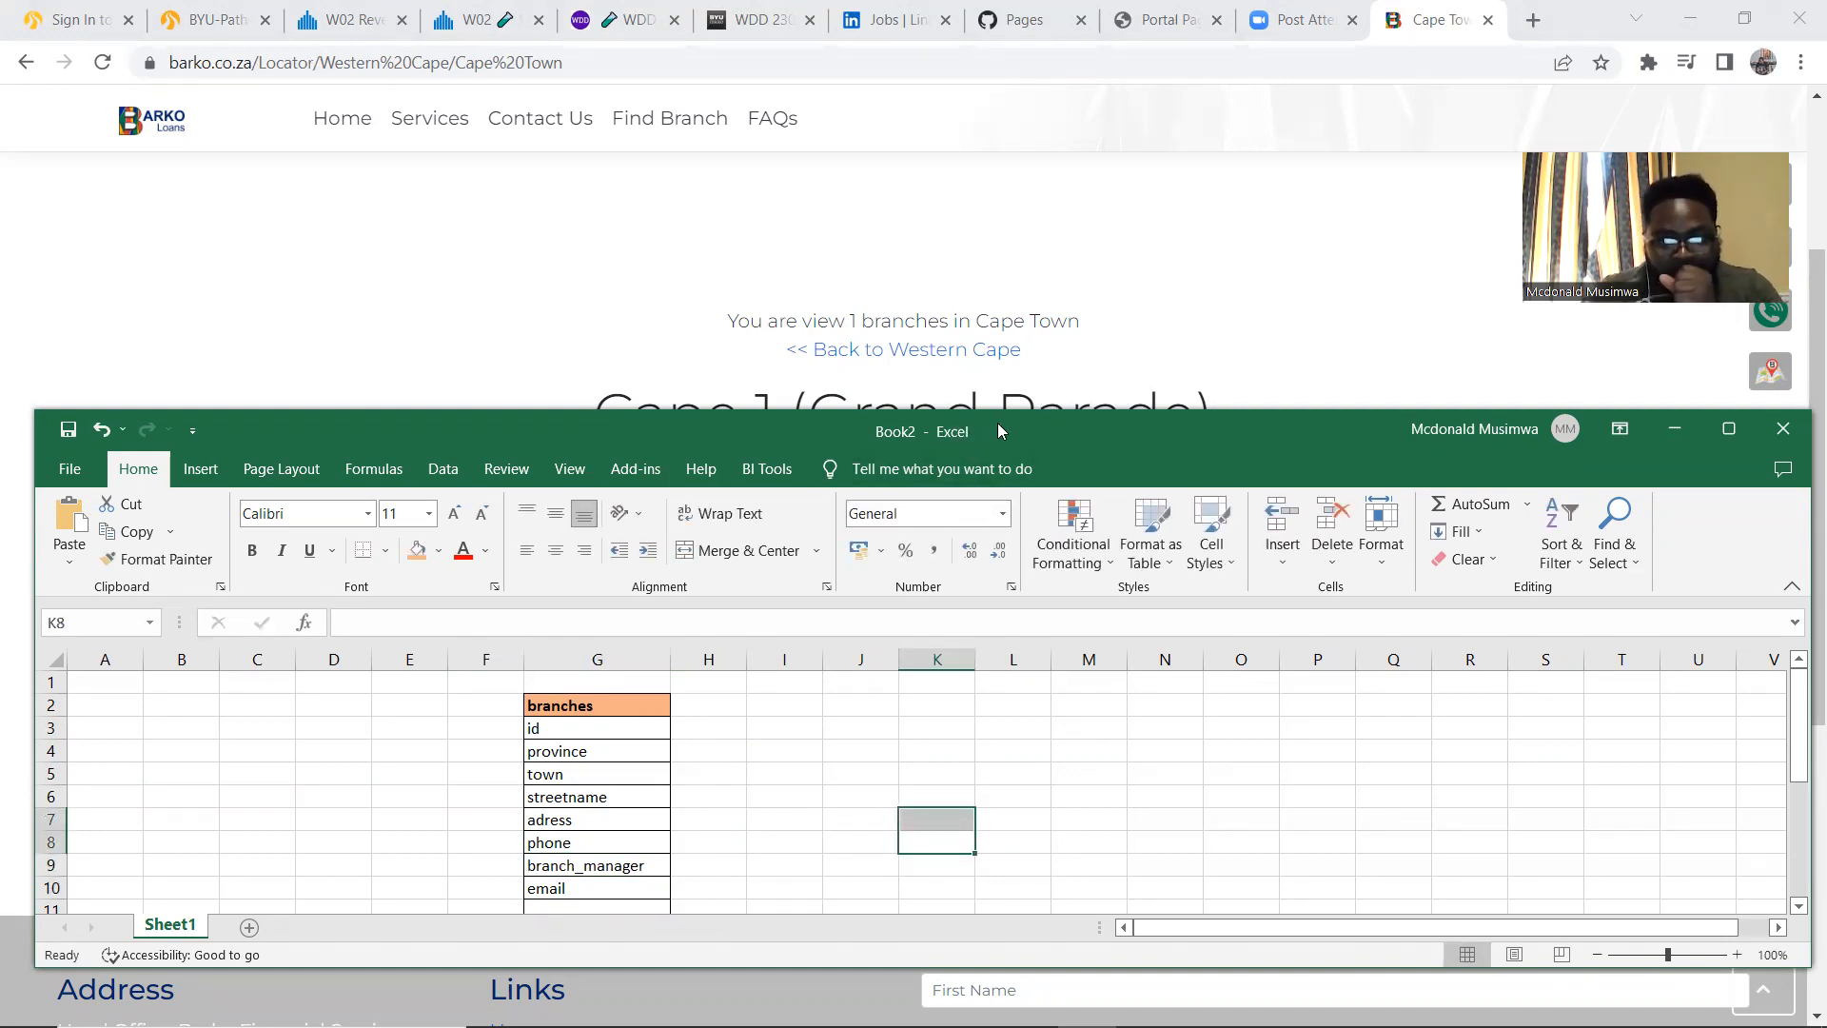
Move the workbook window higher over the web page and make it taller so the whole branches table fits
drag(1002, 427, 979, 241)
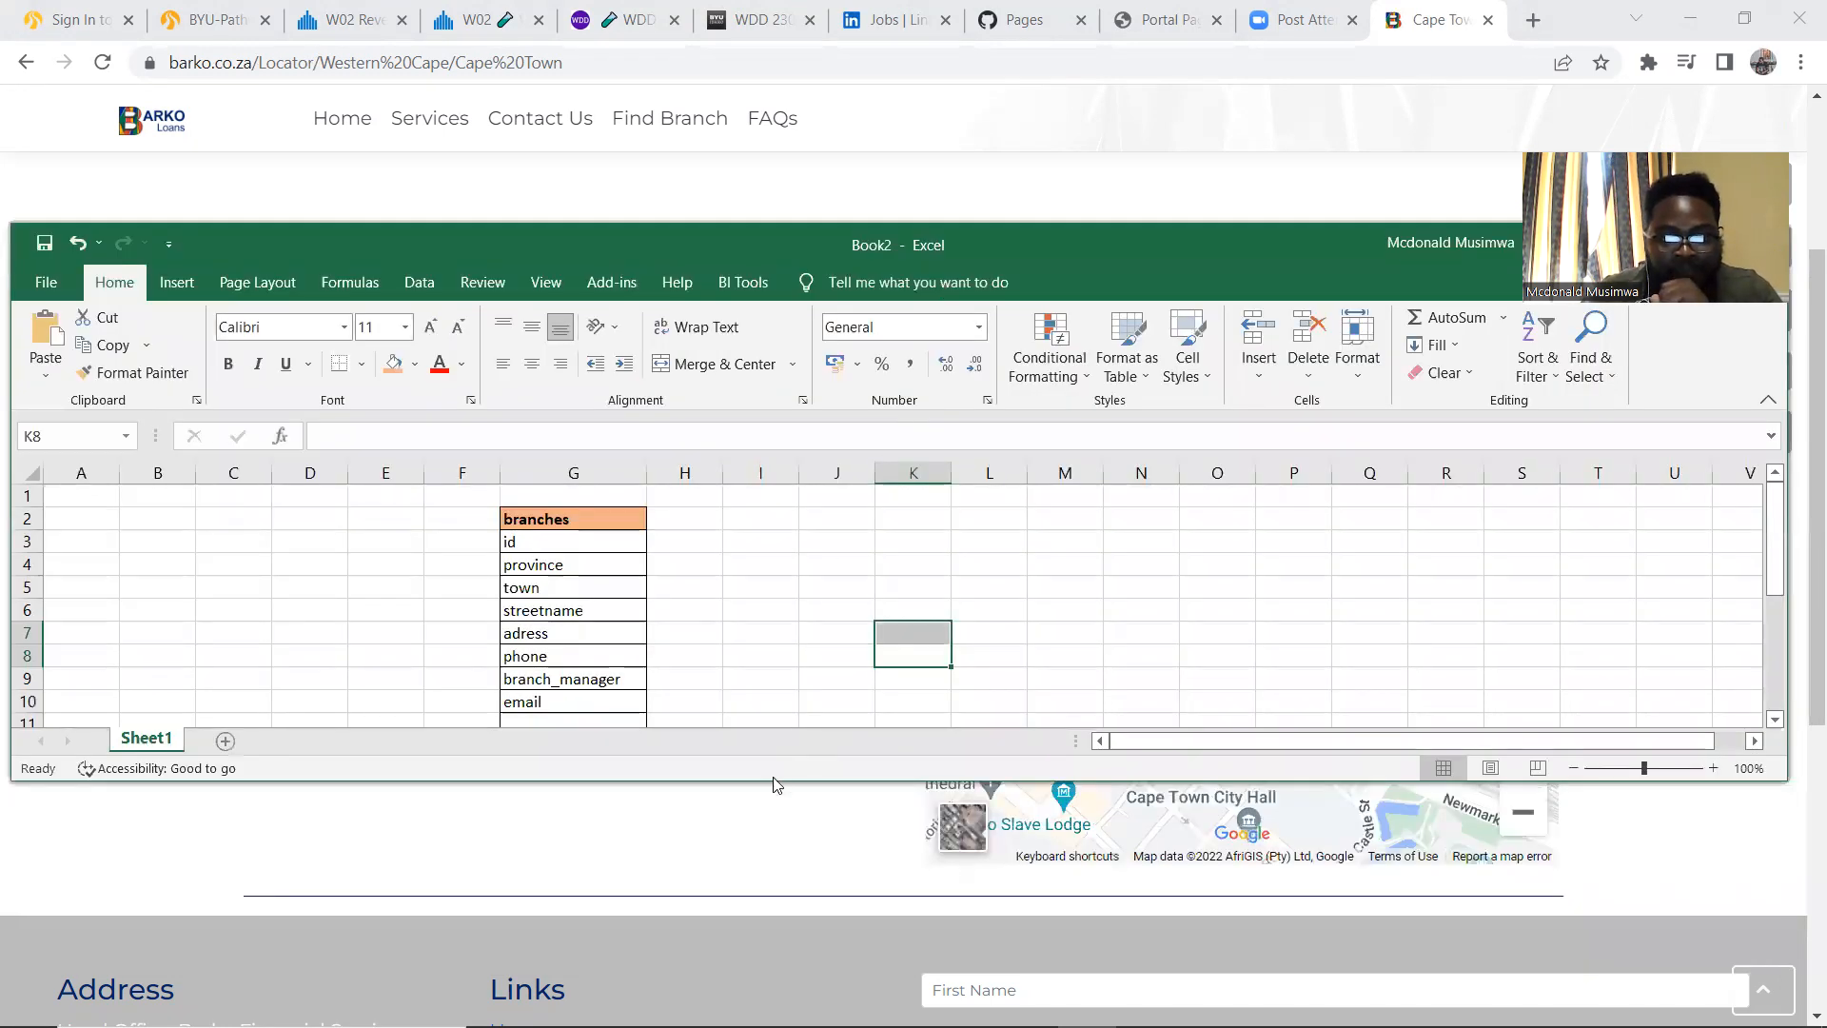
drag(773, 785, 773, 905)
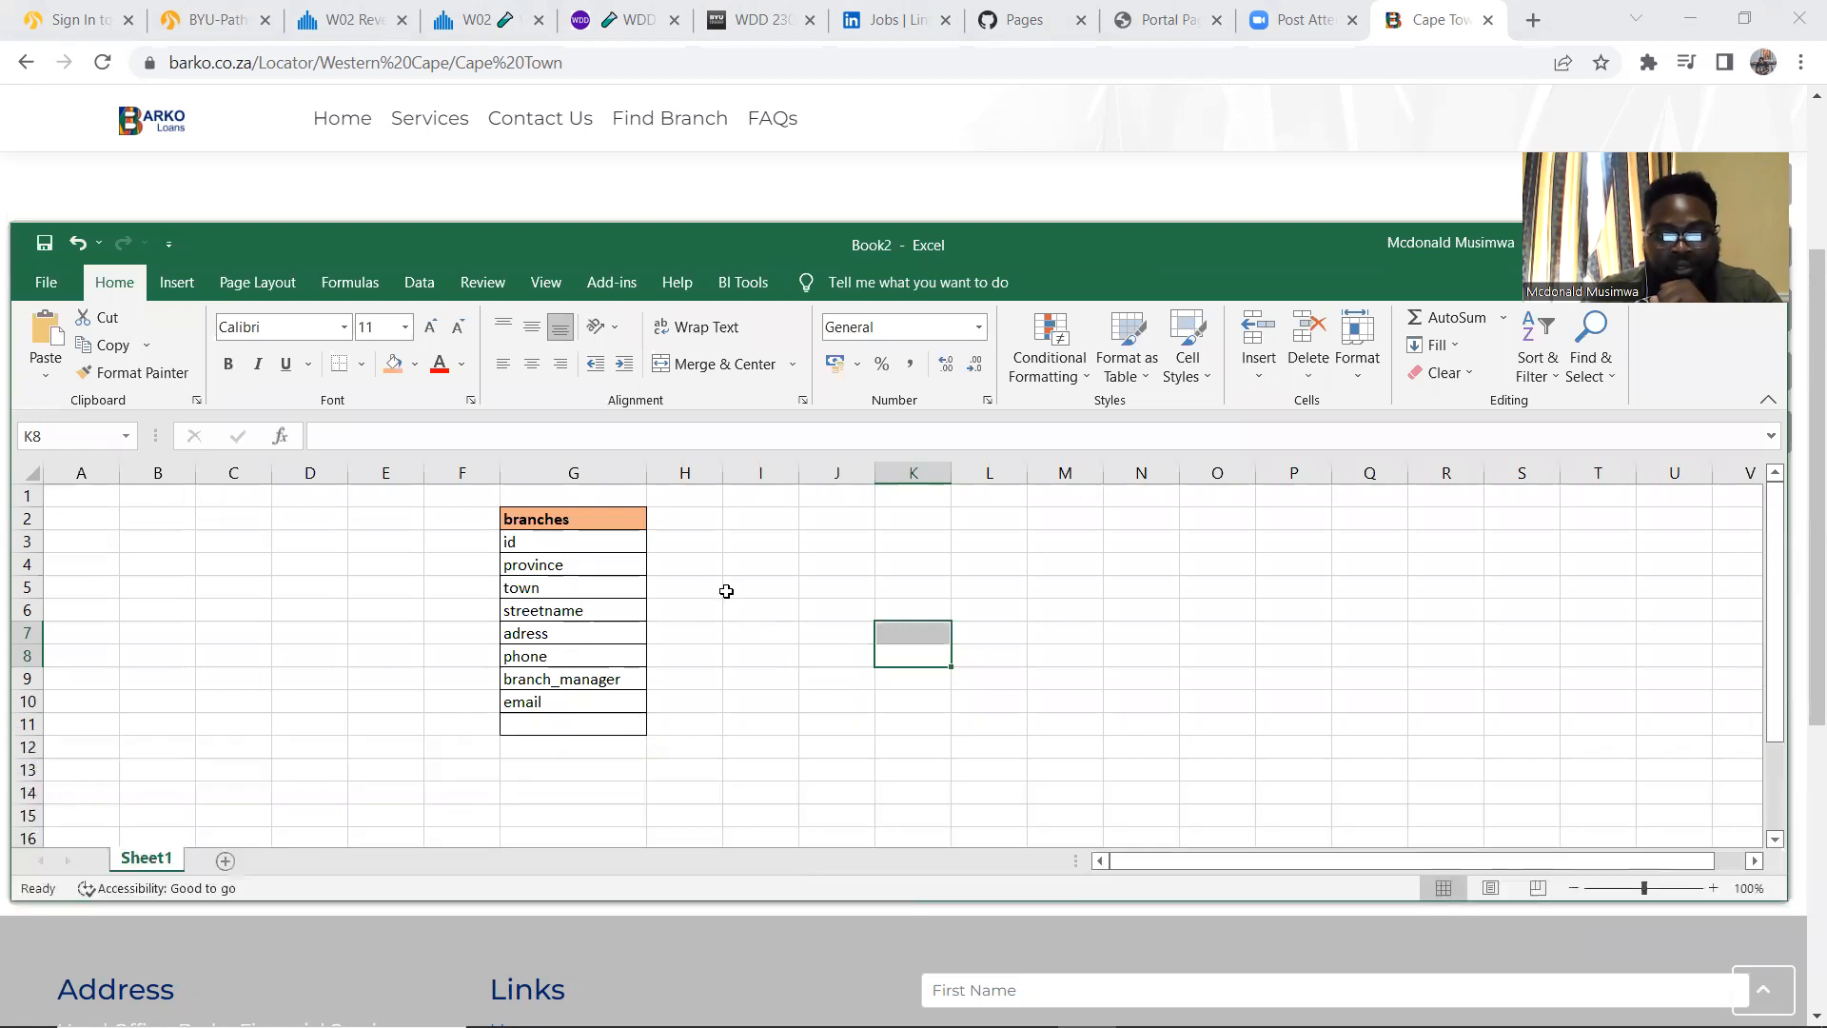
click(726, 590)
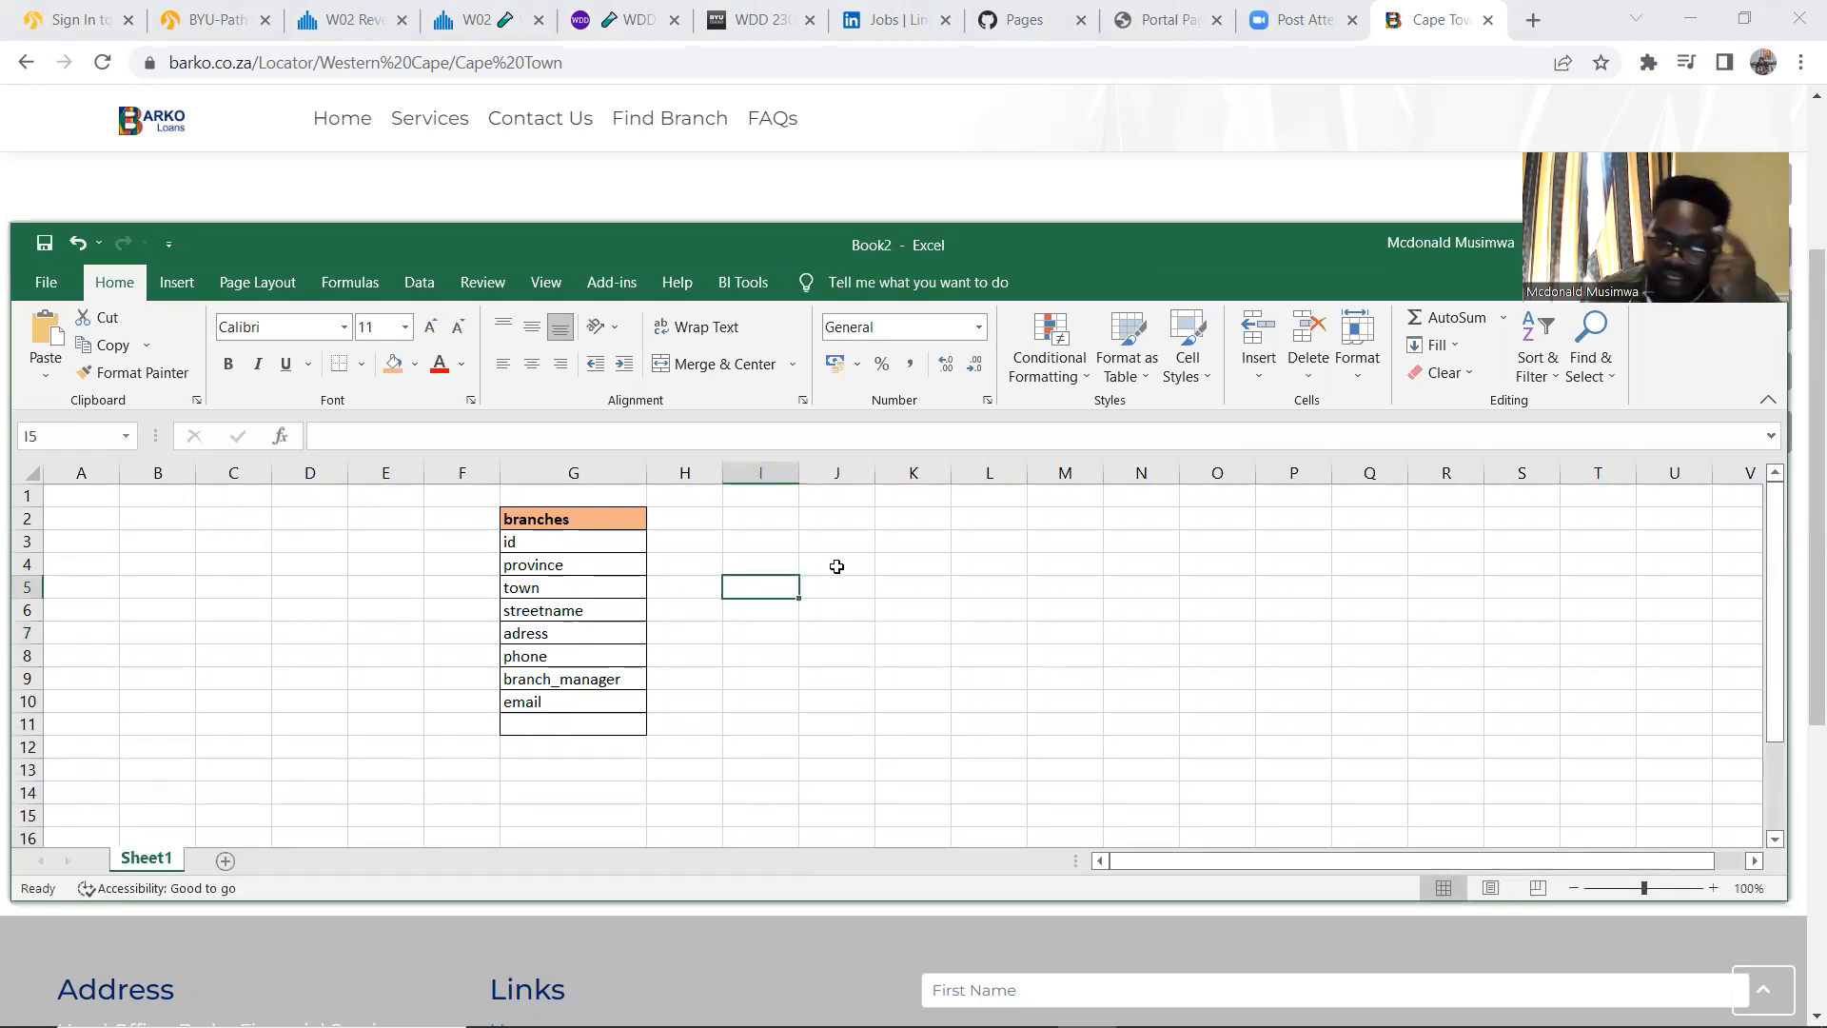
Widen column L and apply outline and inner horizontal borders to cells L2:L7 for a second table
click(961, 540)
drag(1027, 466, 1102, 466)
drag(976, 513, 1029, 621)
right_click(1029, 621)
click(1093, 519)
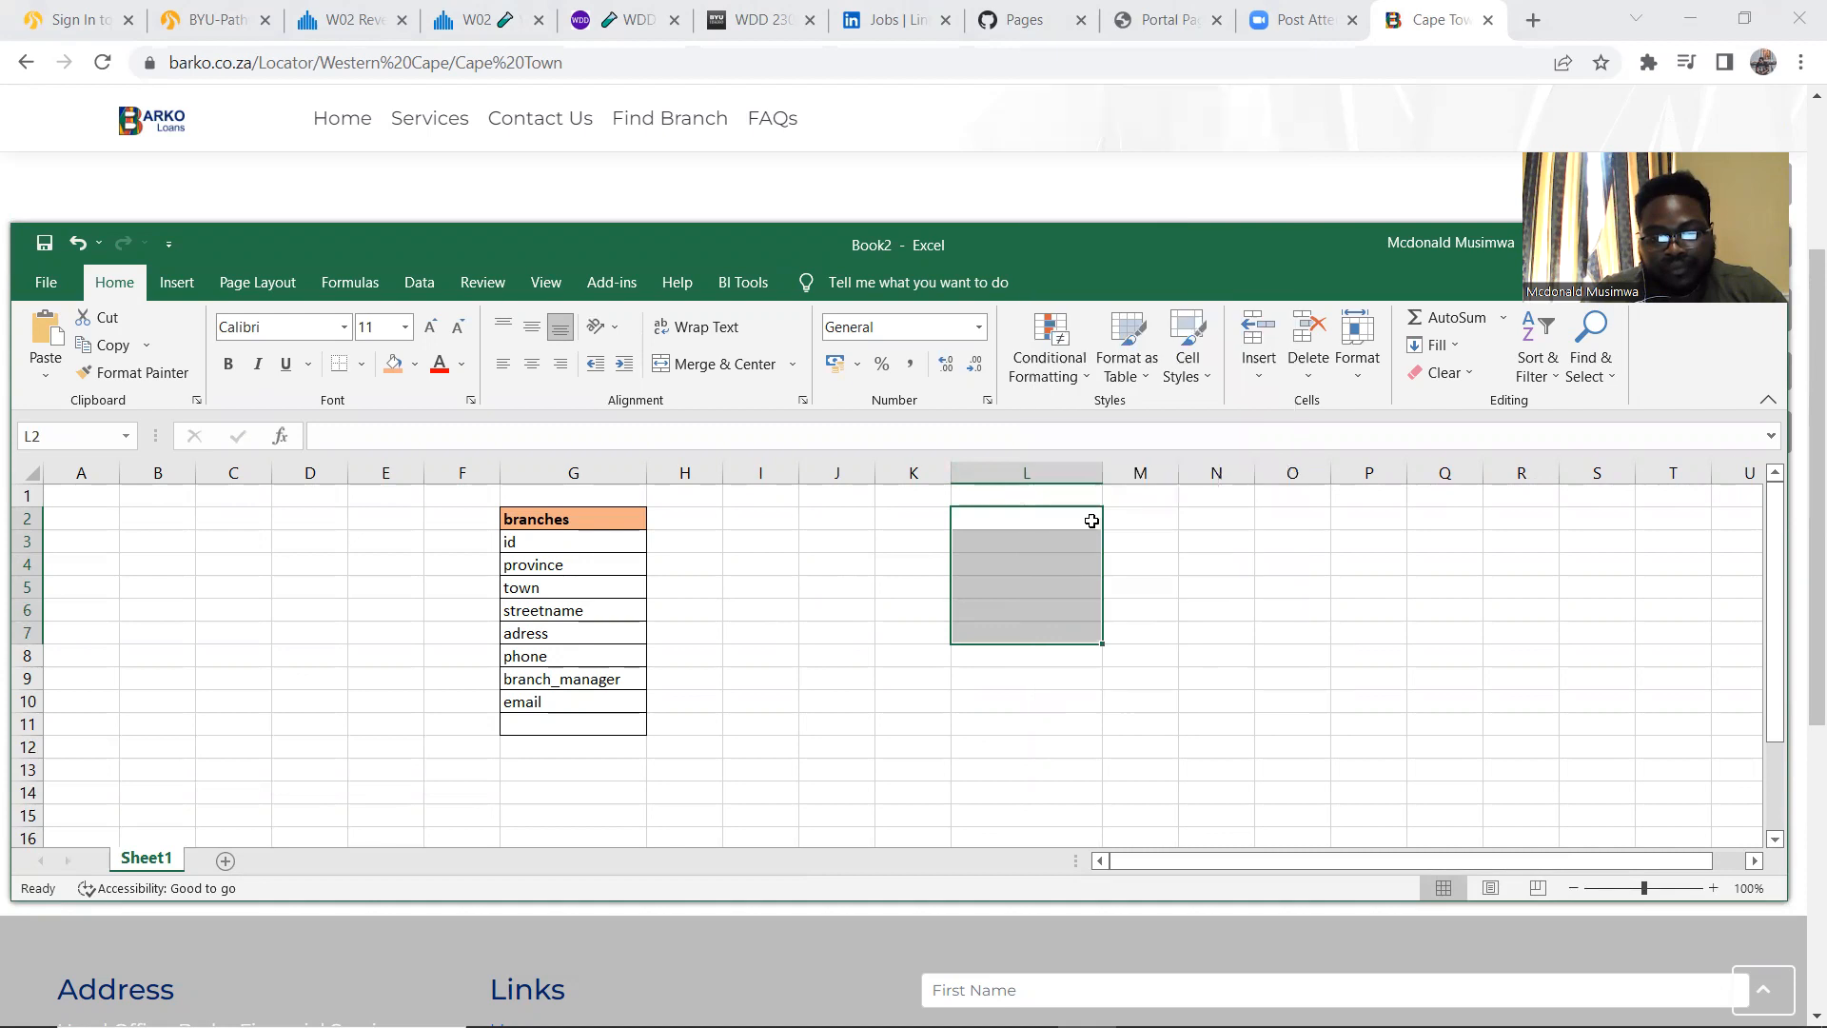
click(1046, 494)
click(1133, 526)
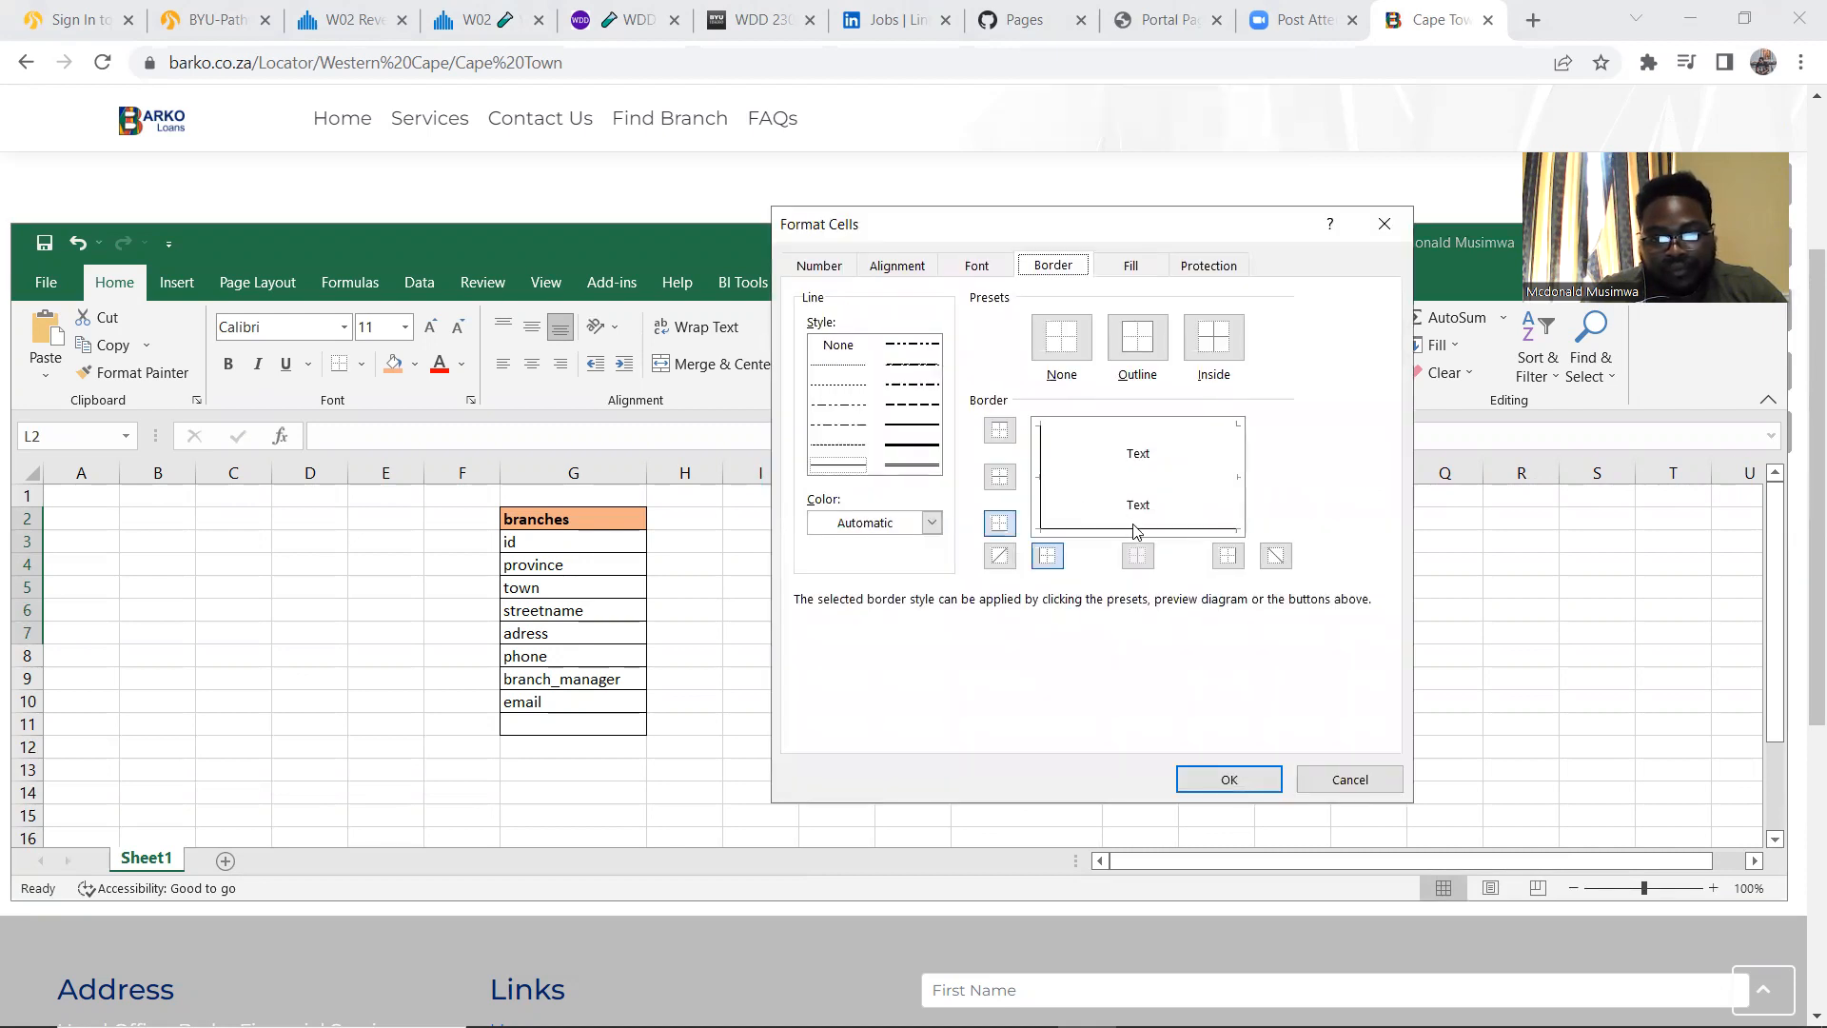
click(1234, 504)
click(1155, 440)
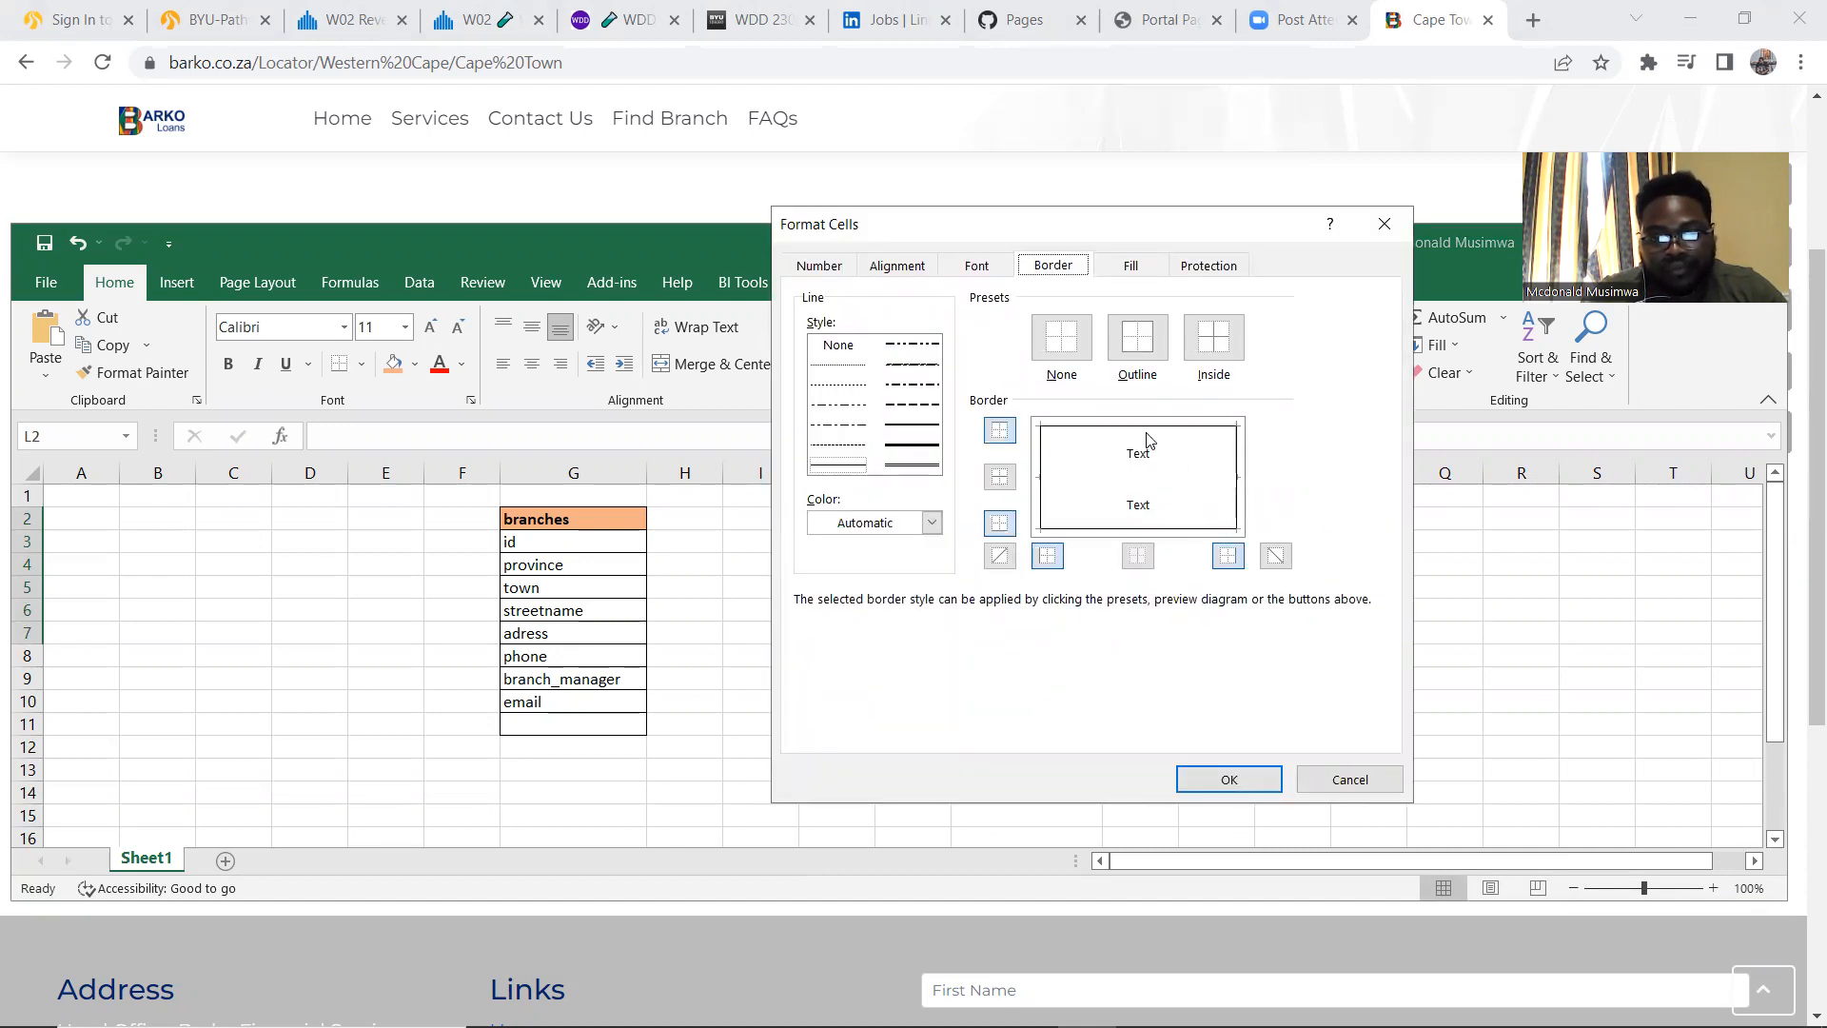
click(1078, 483)
click(1226, 776)
Enter services as the heading in cell L2 and format it bold with the orange fill
click(1011, 520)
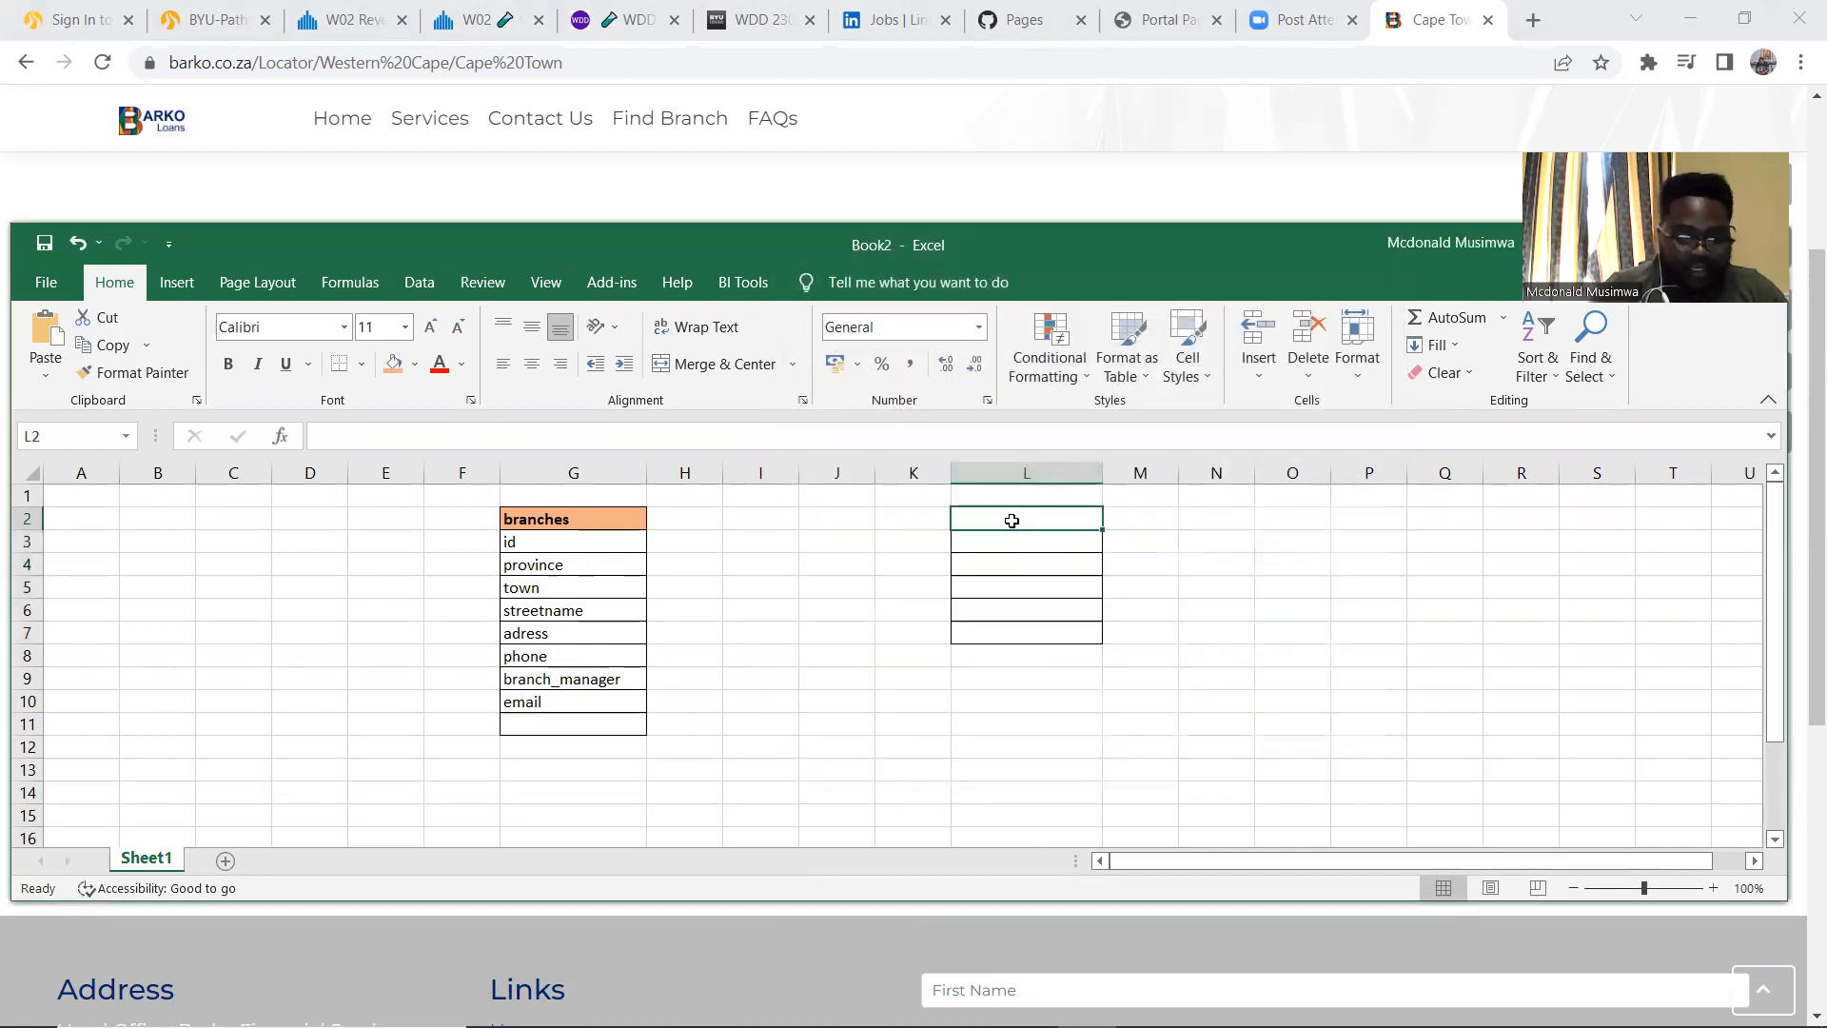
text(services)
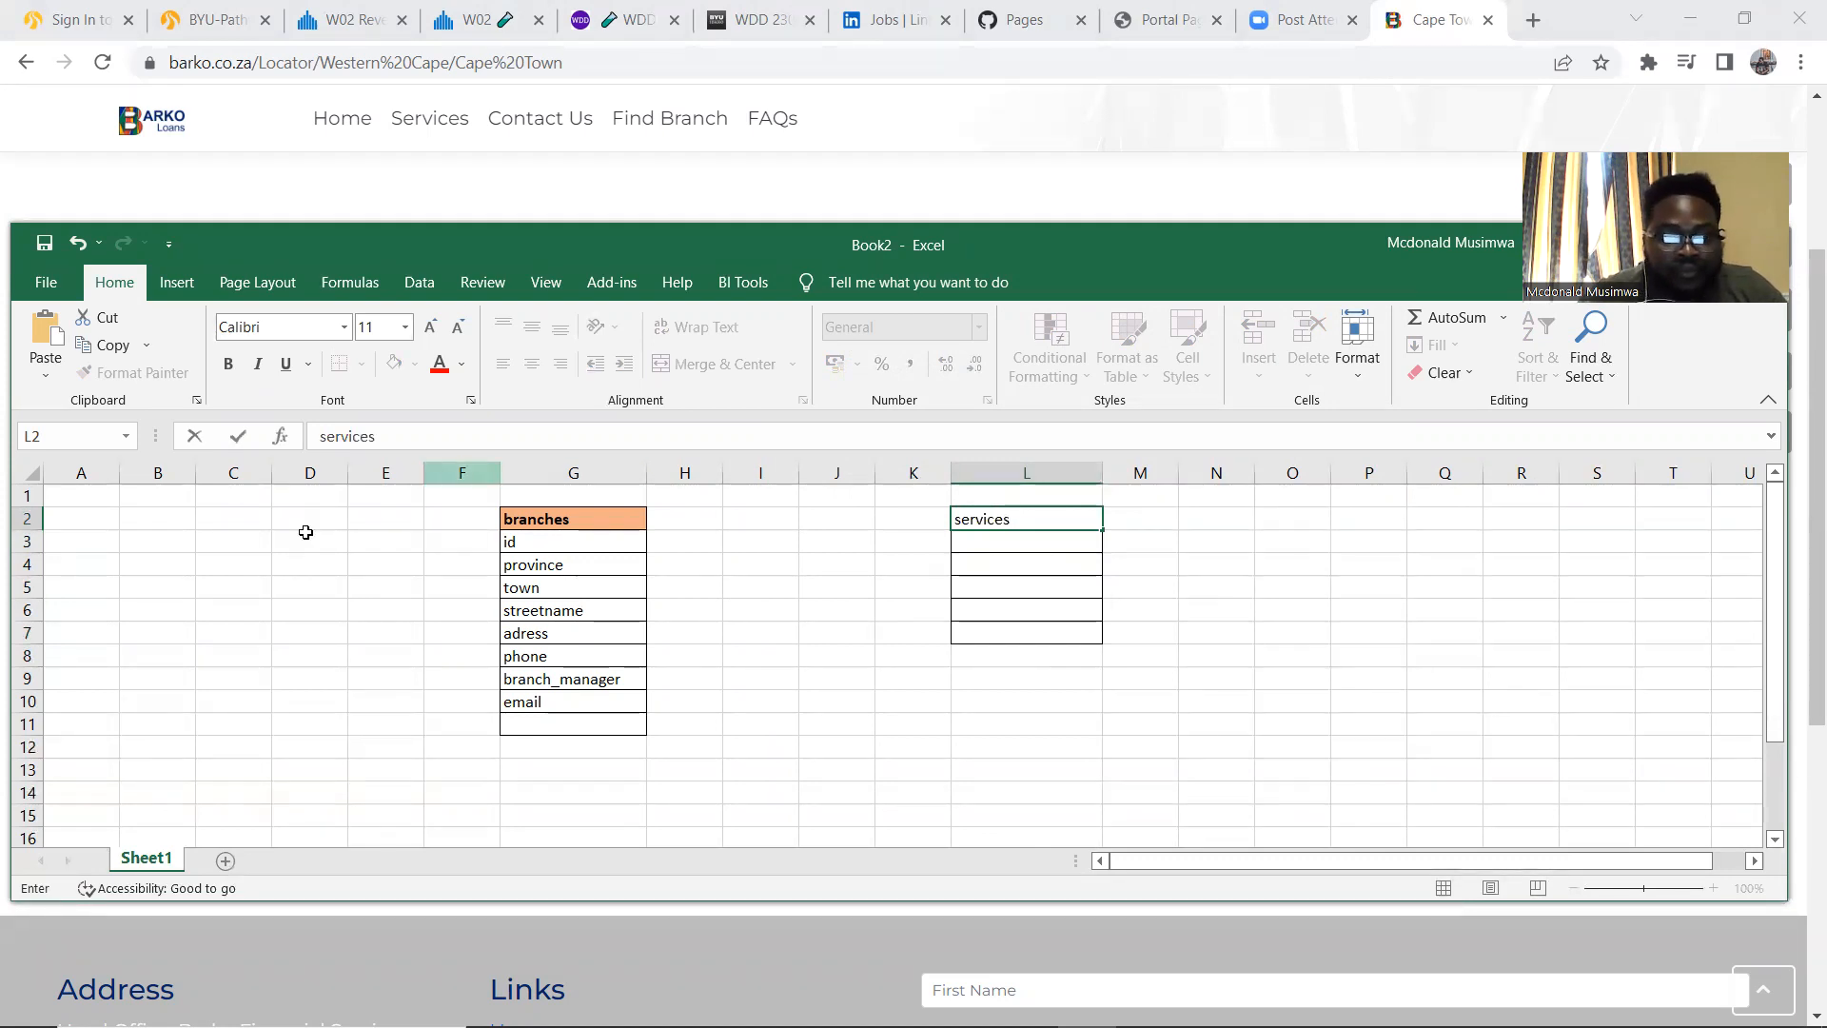
click(365, 753)
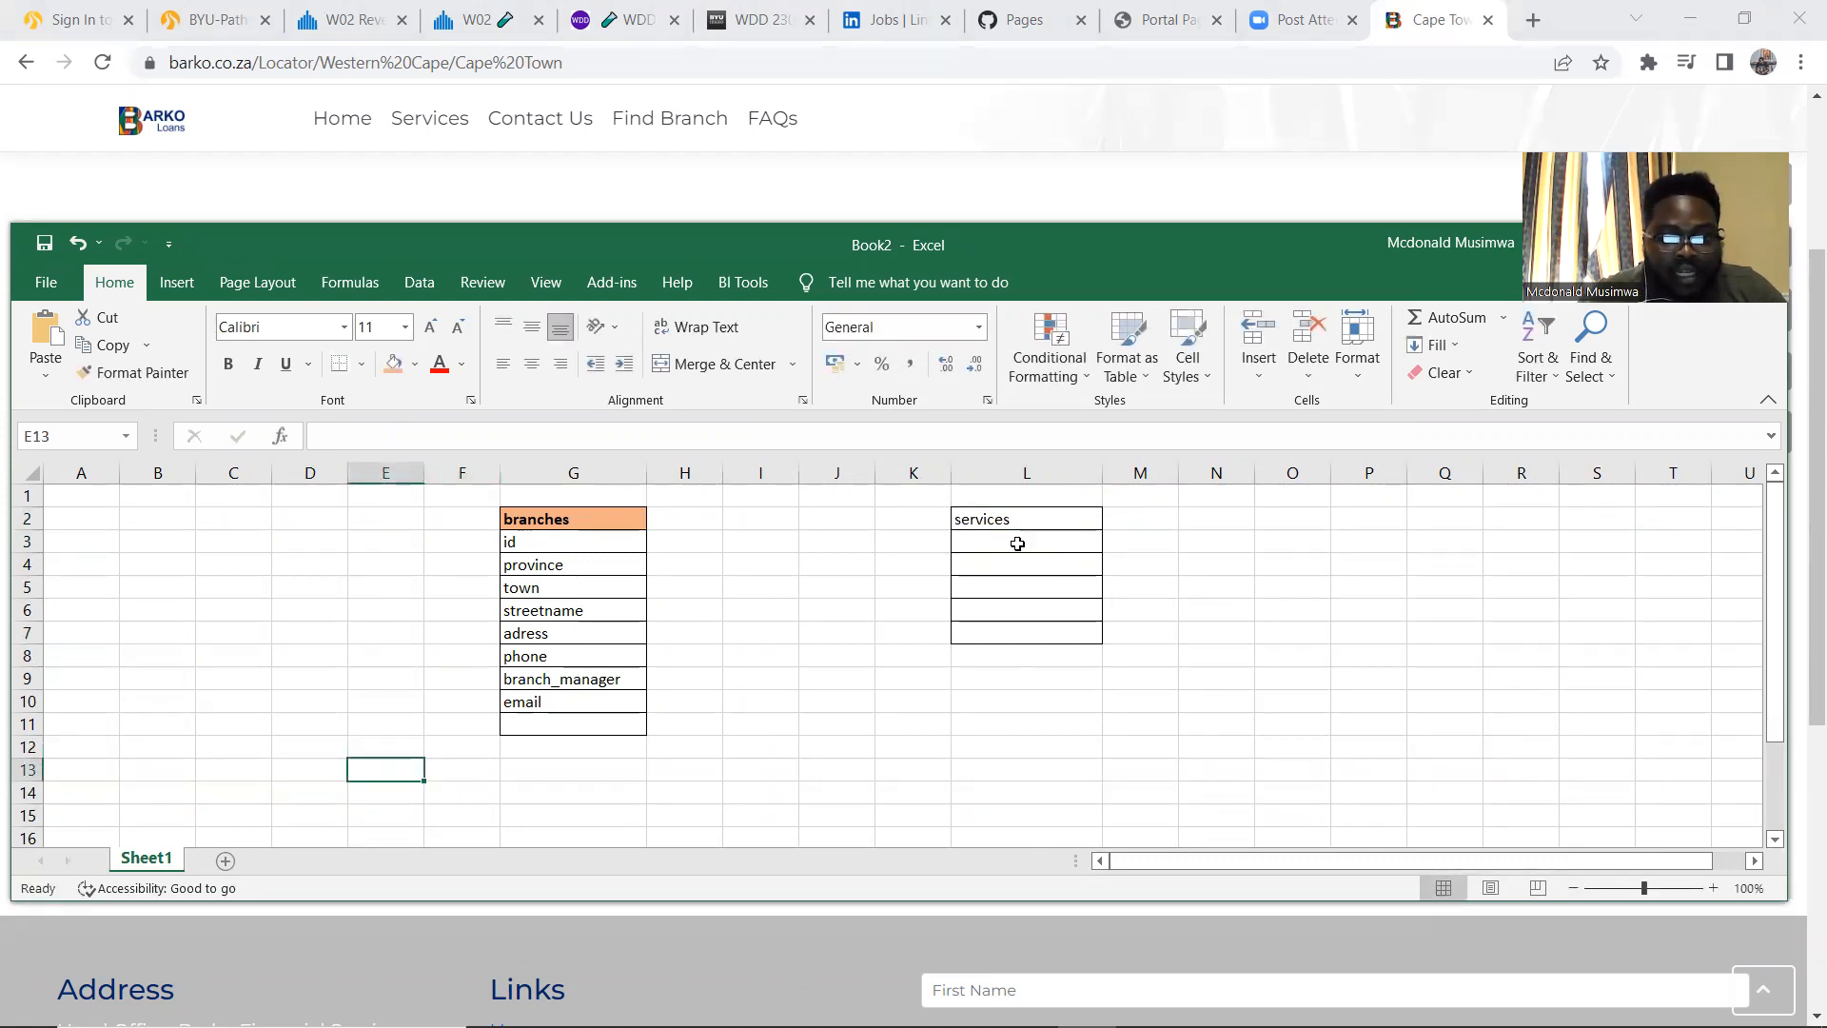
click(983, 519)
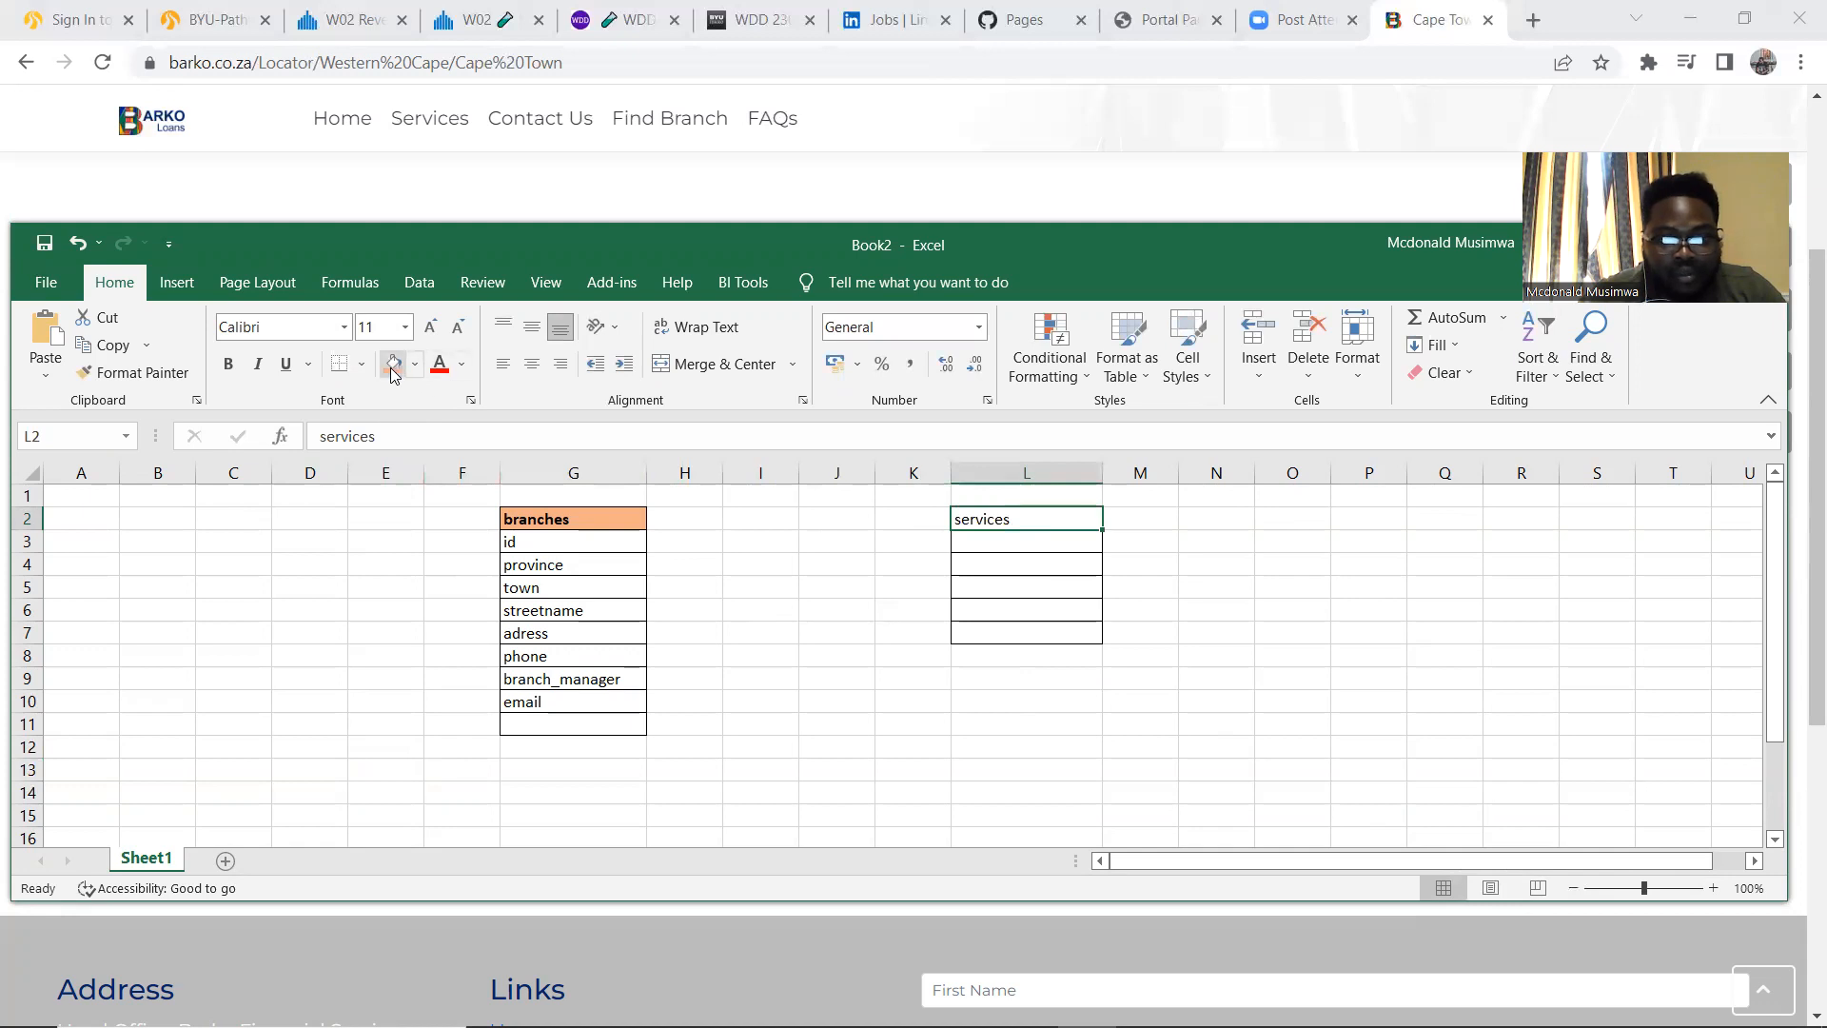
click(393, 364)
click(229, 364)
click(1141, 655)
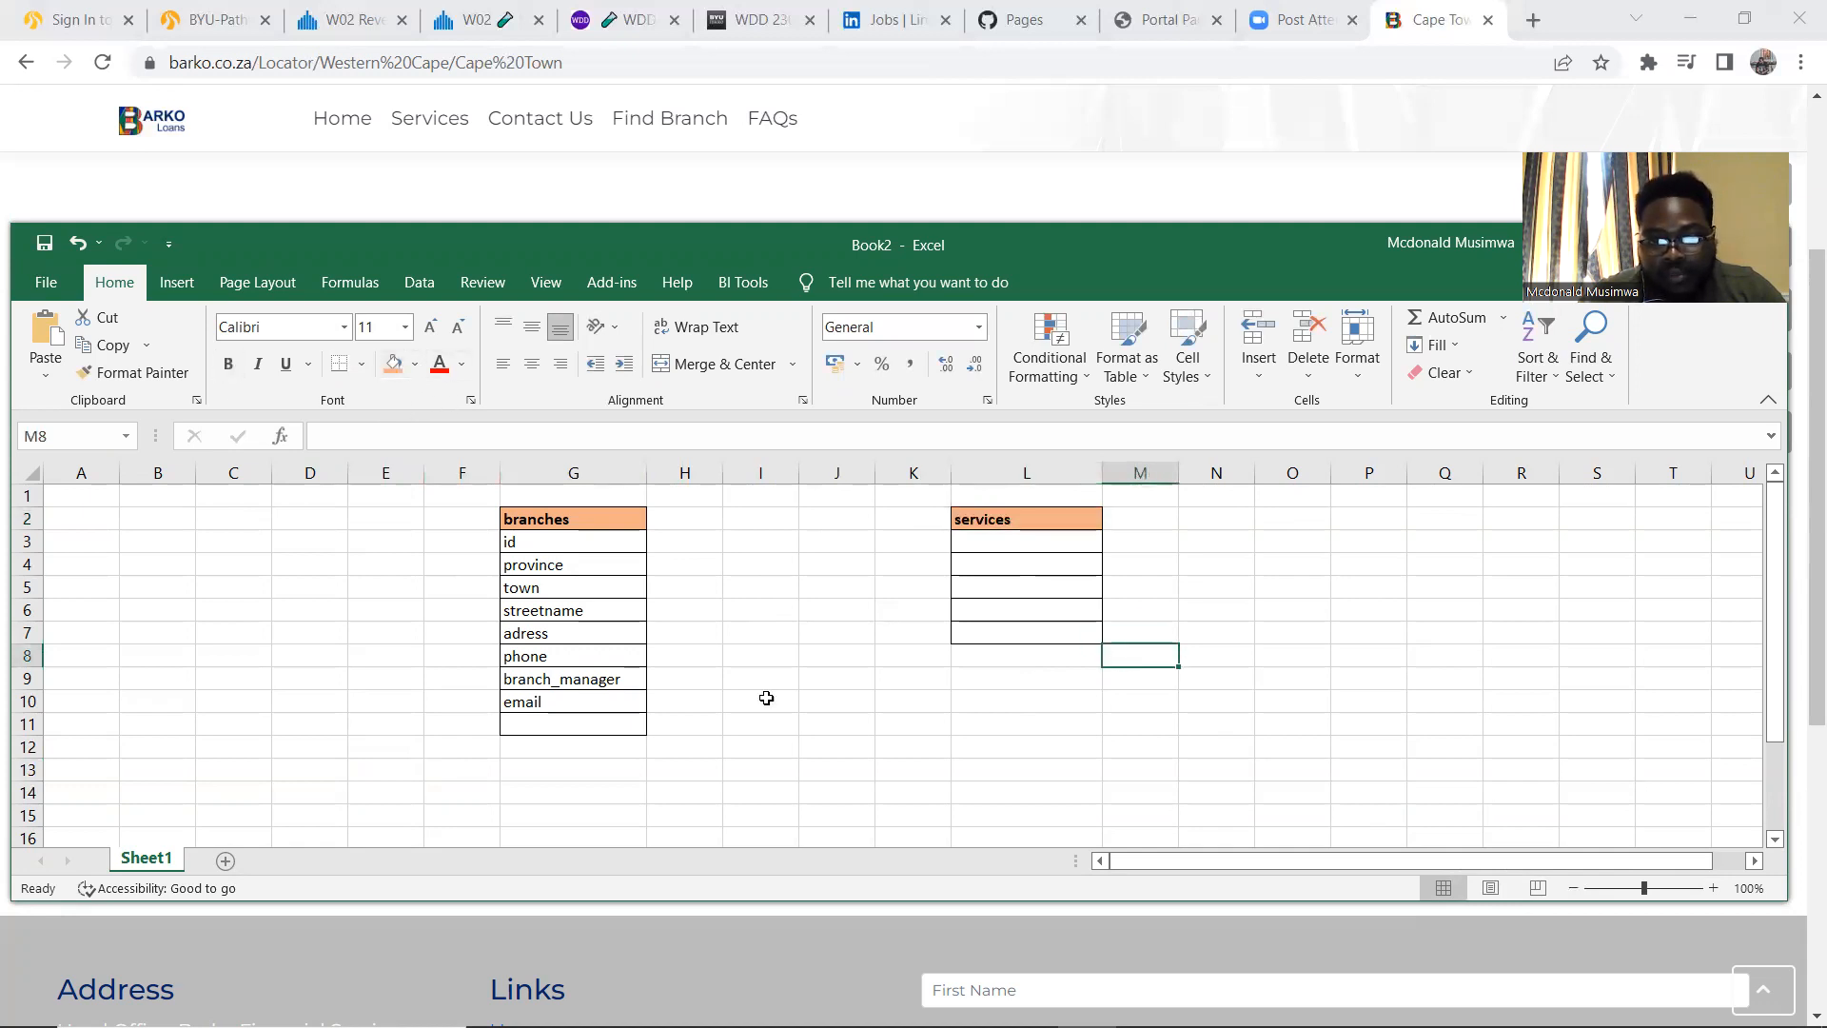
Enter the fields id in L3 and service_type in L4 of the services table
click(1026, 518)
click(993, 551)
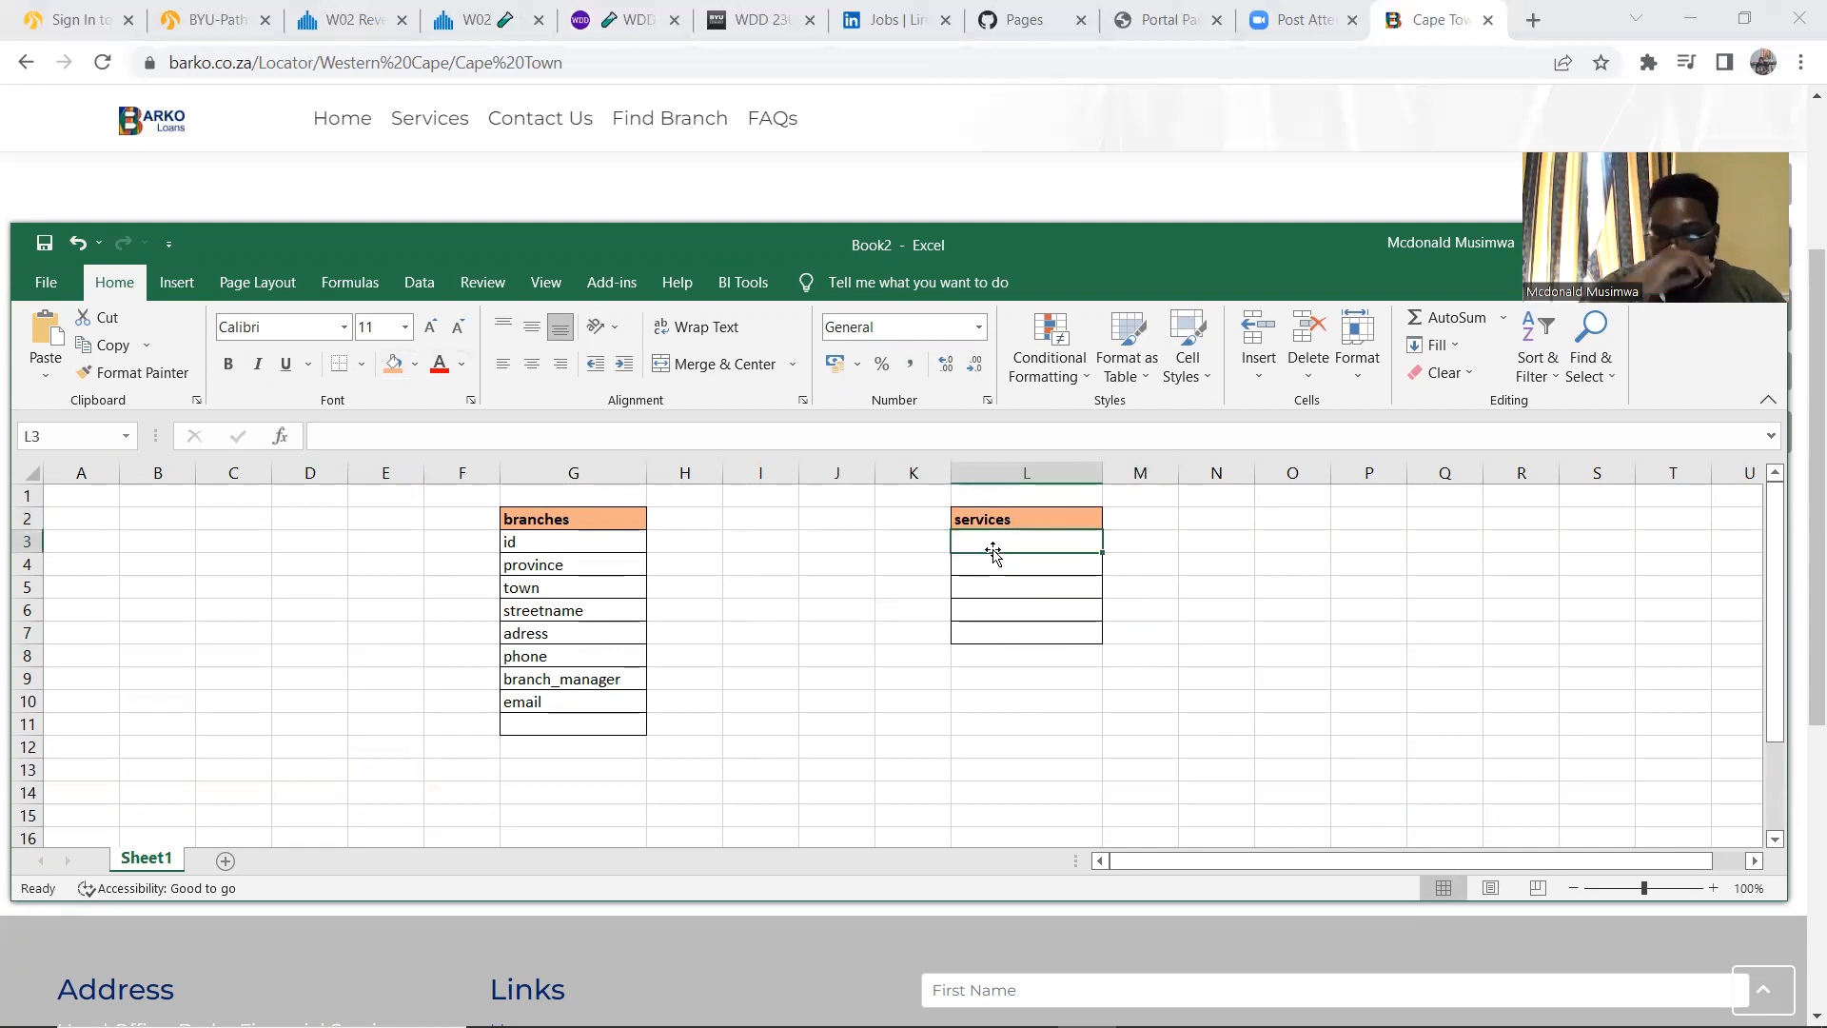
text(id)
key(Return)
text(s)
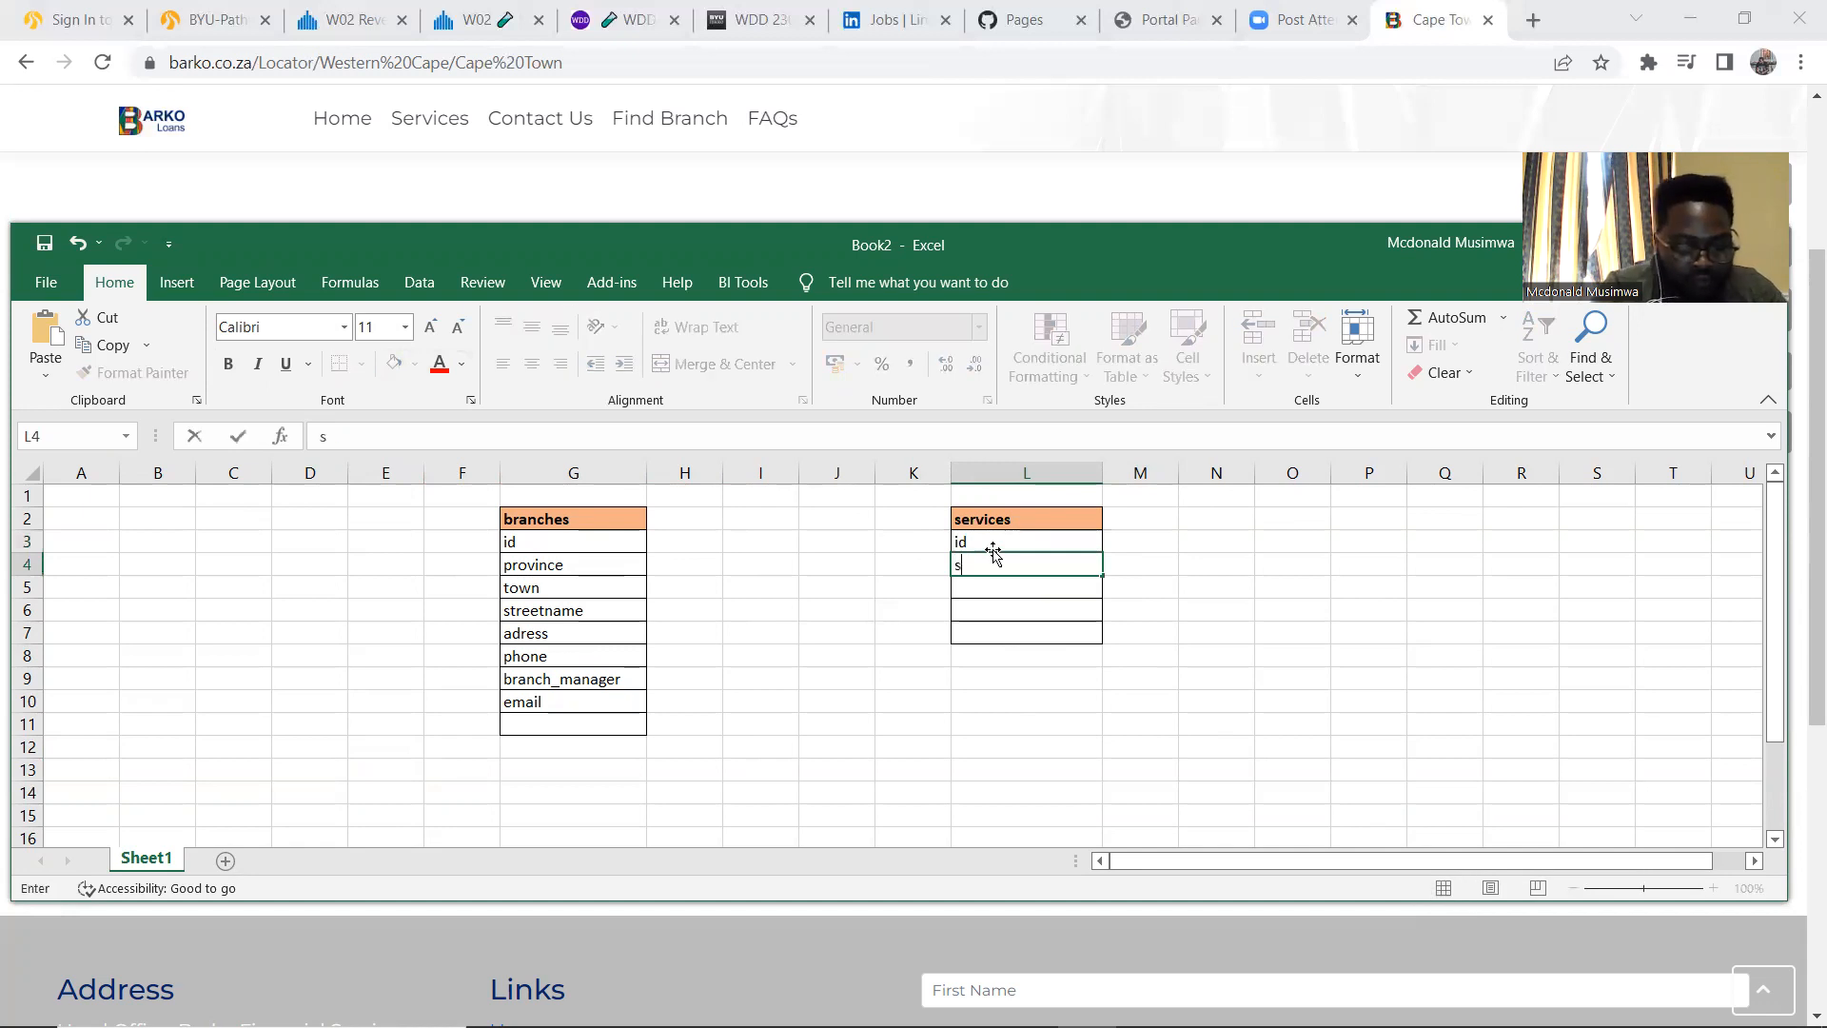
text(ervice_type)
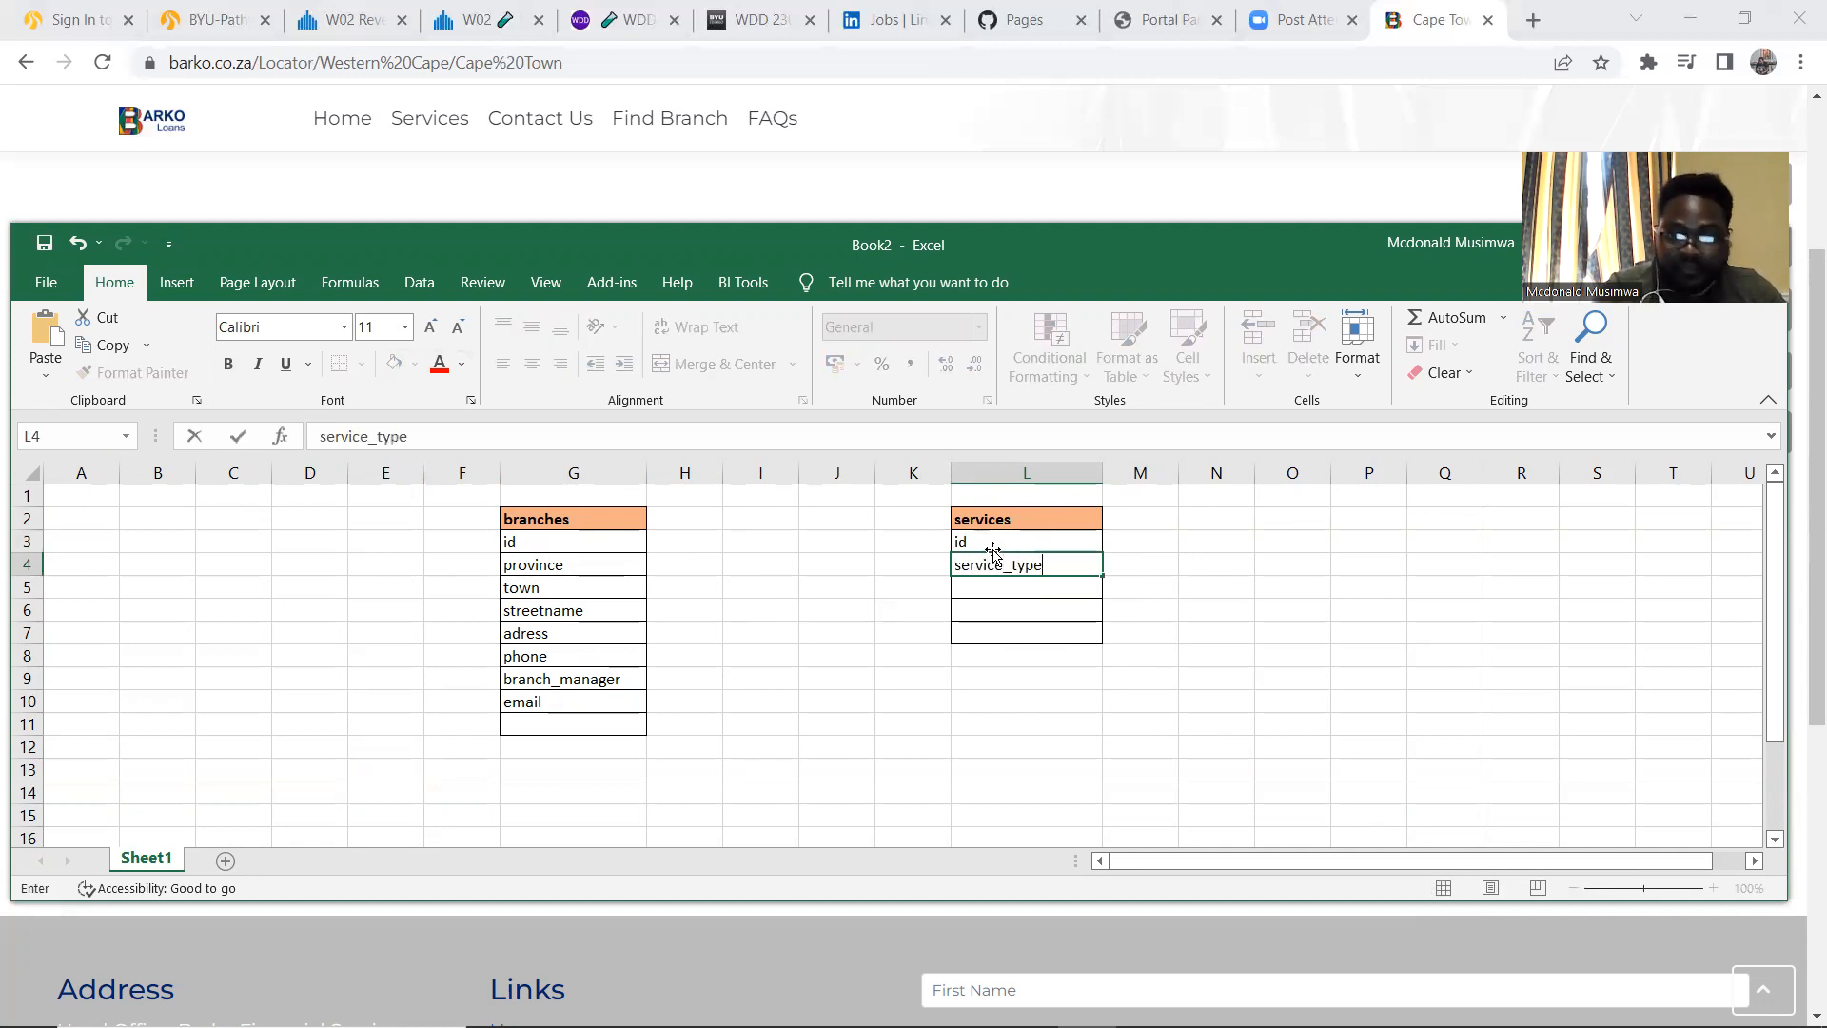
click(901, 681)
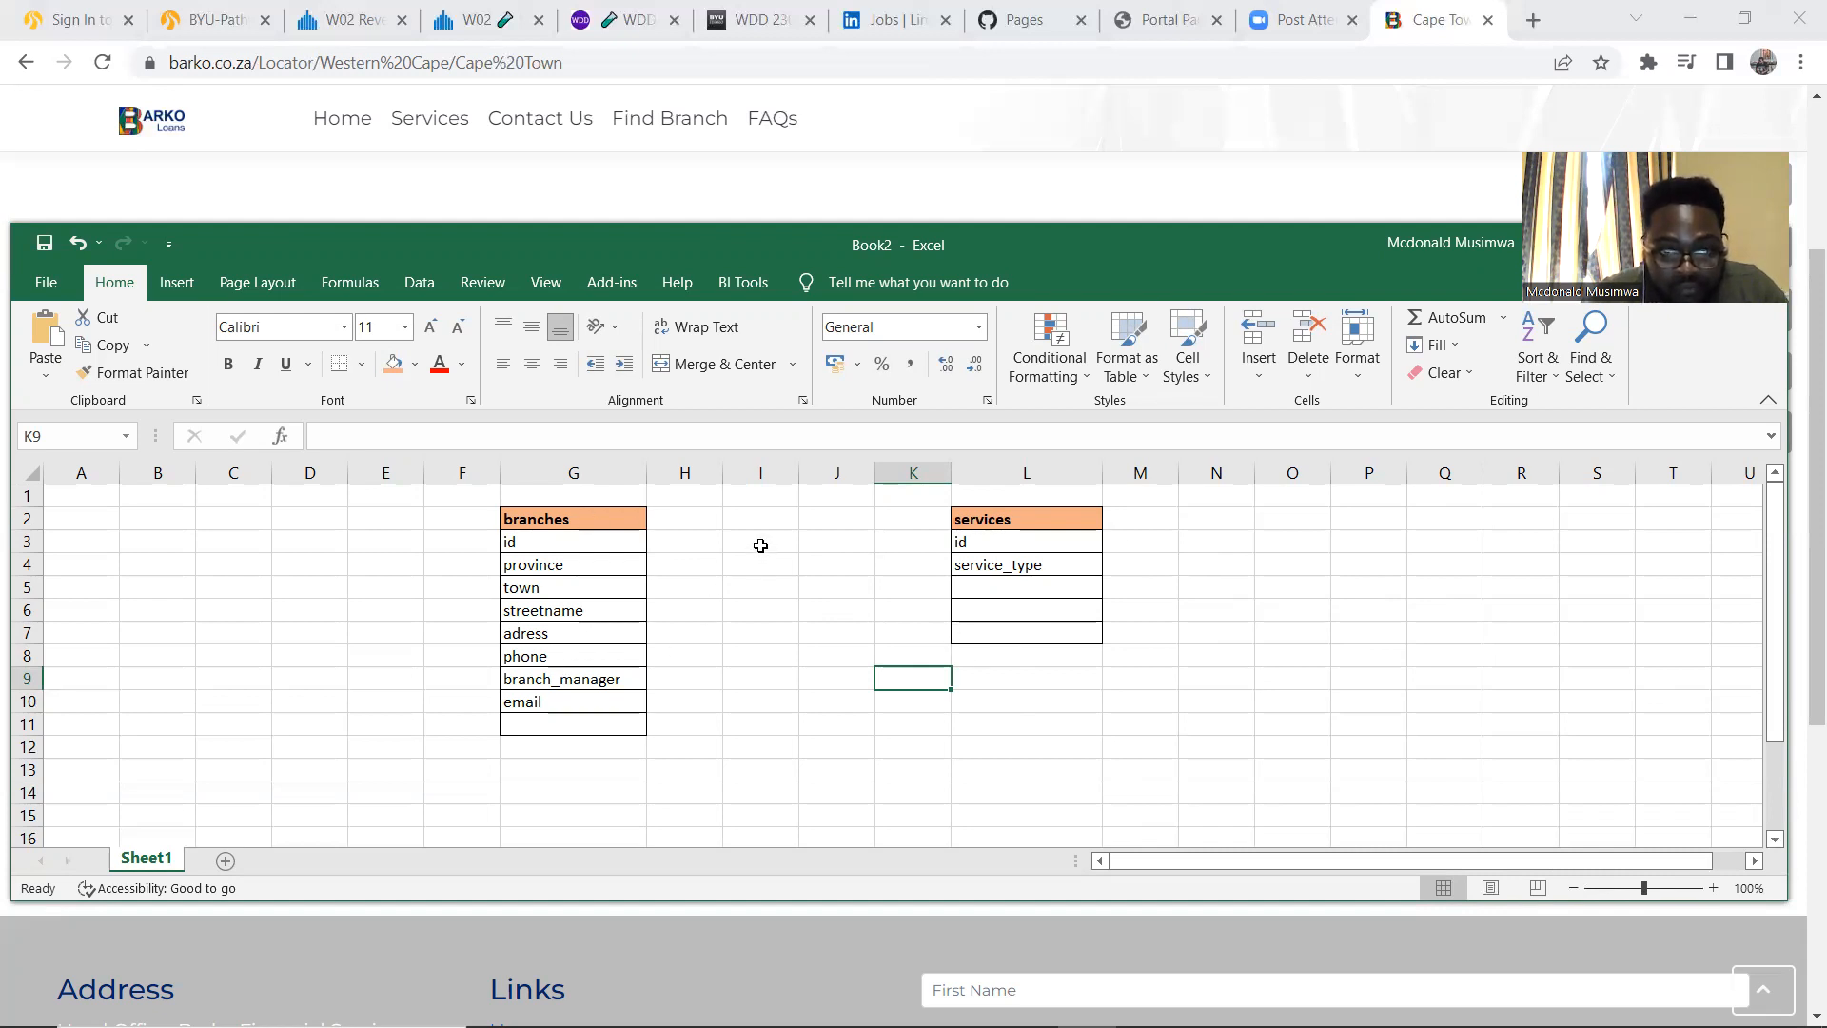
Insert two blank columns between the branches and services tables to make room for another table
click(914, 474)
right_click(914, 474)
click(967, 689)
click(840, 659)
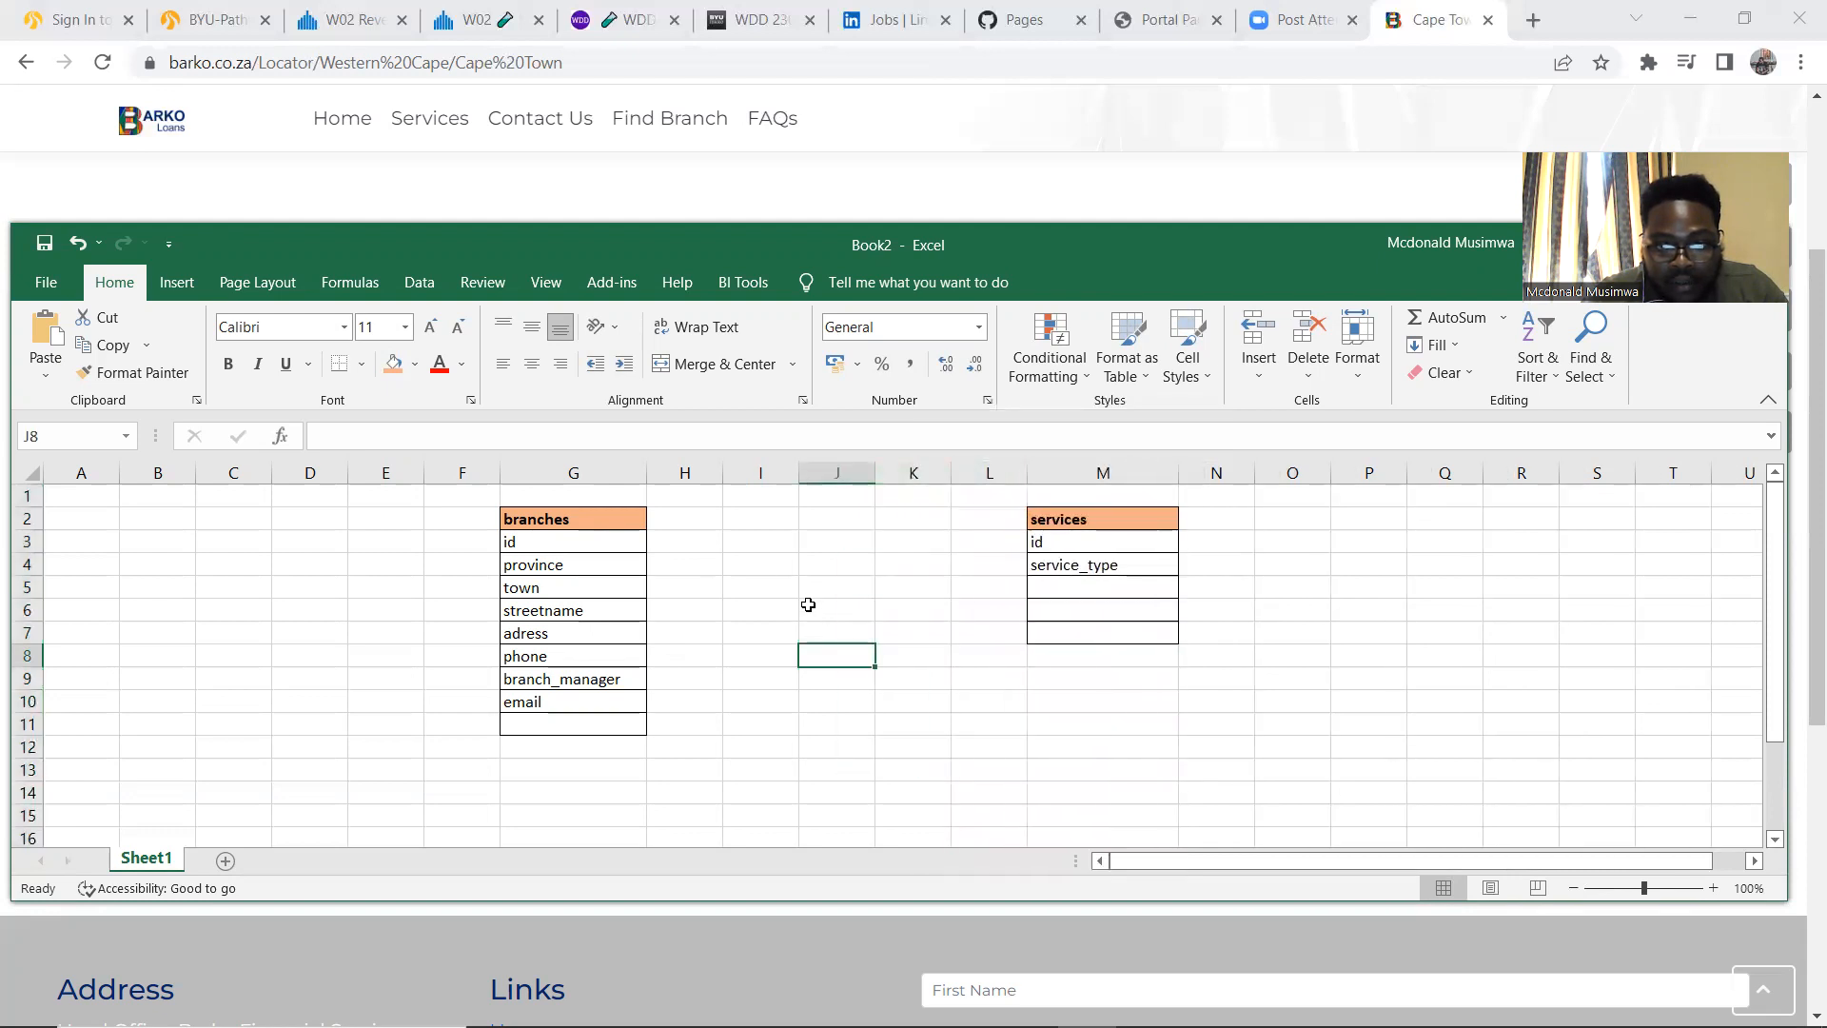
click(981, 473)
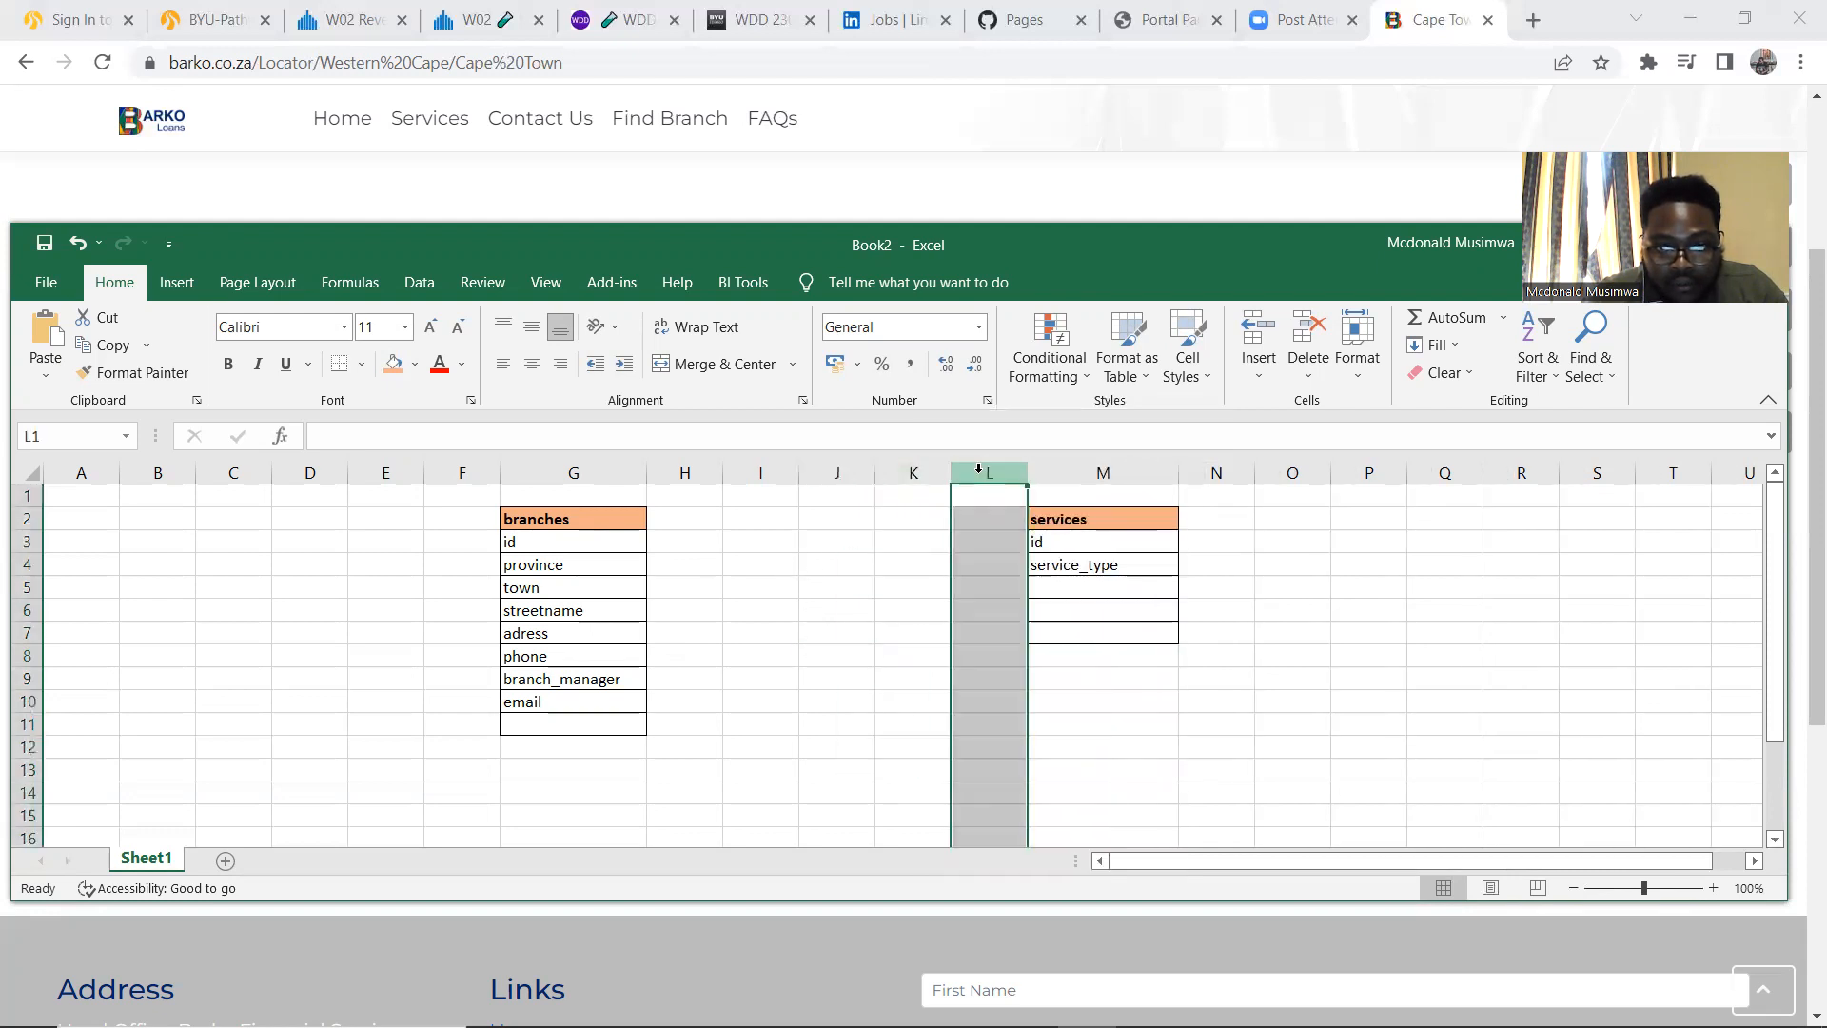
right_click(980, 473)
click(1039, 678)
click(843, 633)
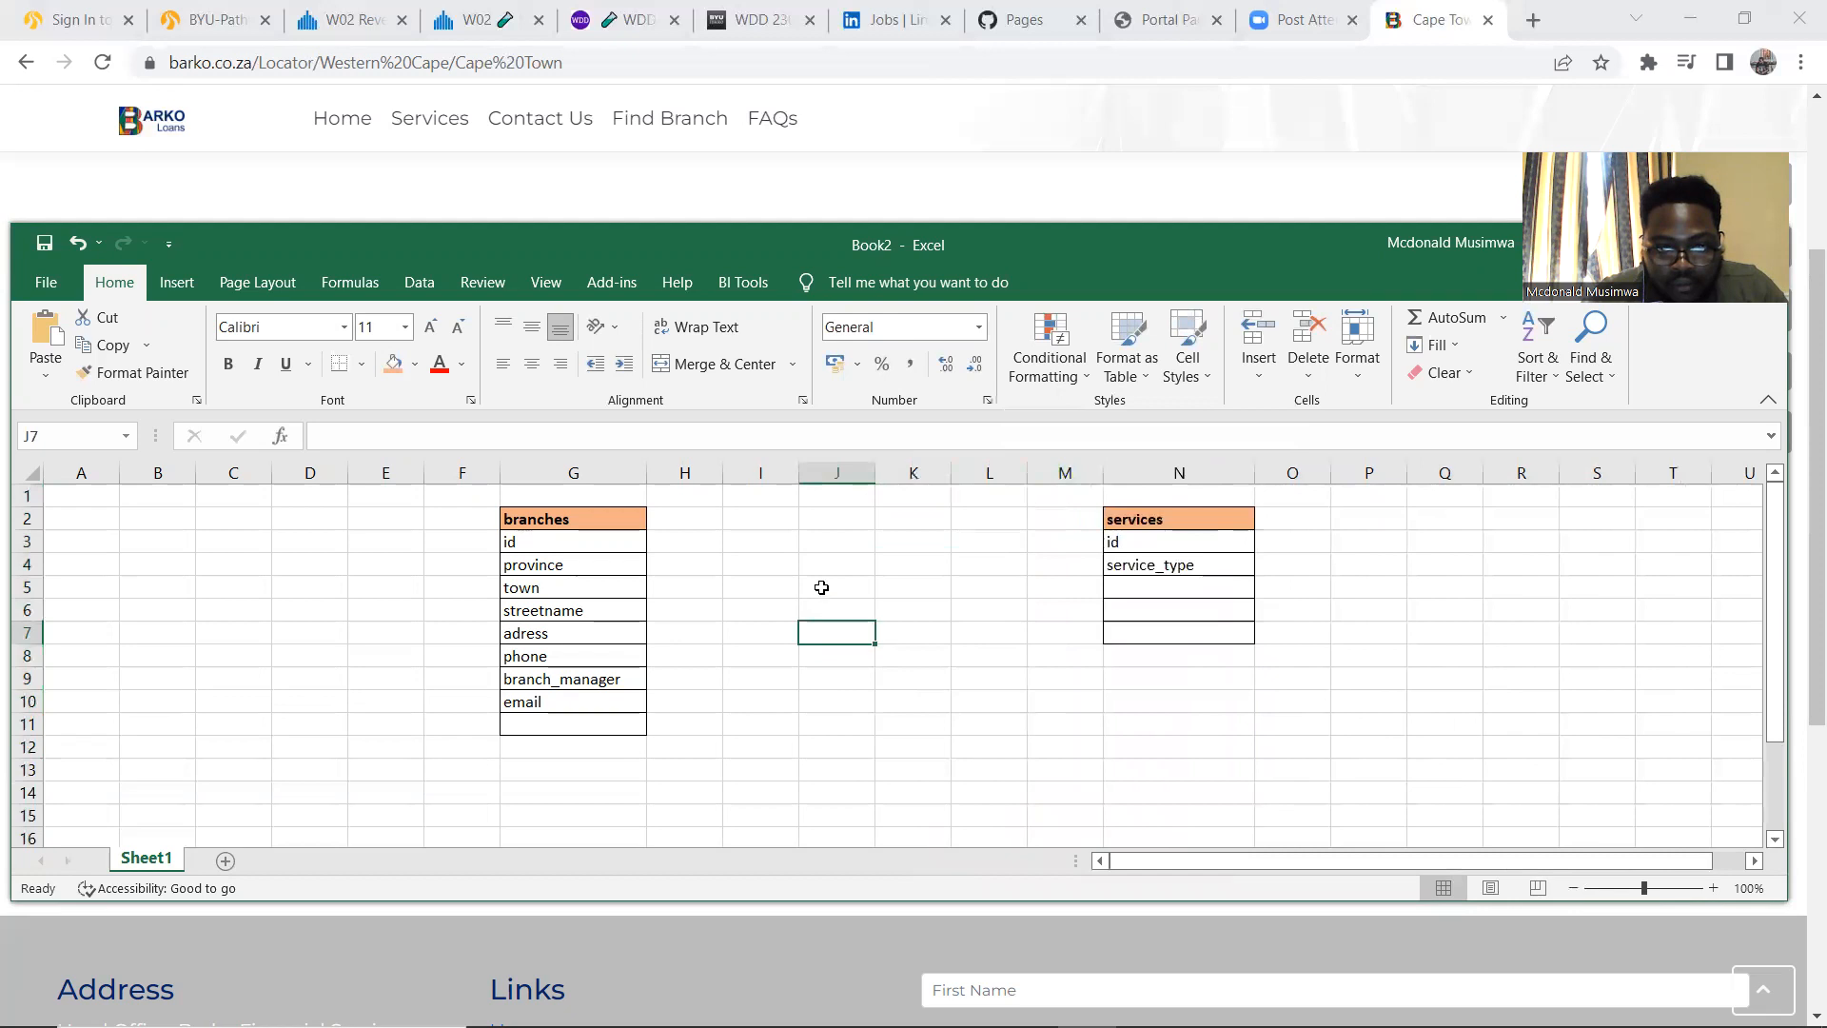
Apply outline and inner horizontal borders to cells J4:K7, without a vertical line between the two columns
mouse_move(831, 566)
mouse_down()
mouse_move(930, 612)
mouse_move(931, 643)
mouse_up()
right_click(922, 616)
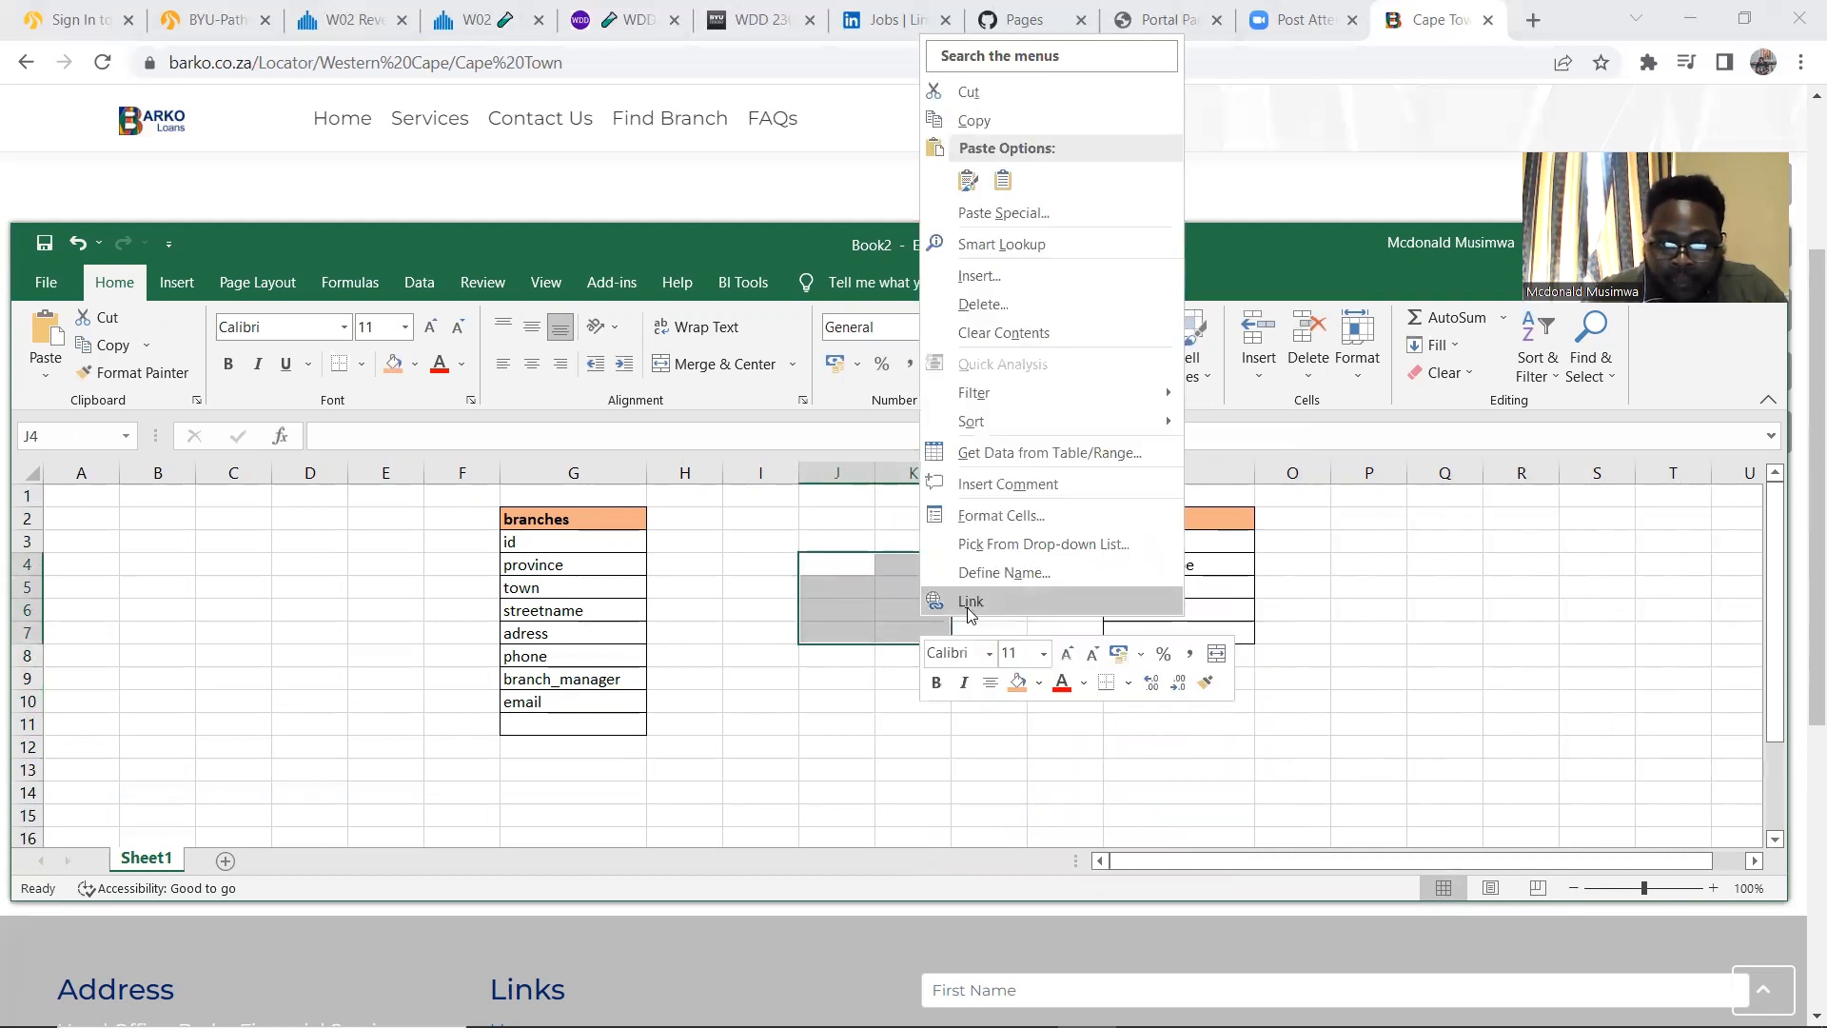
click(993, 518)
click(977, 519)
click(944, 501)
click(1132, 473)
click(1054, 424)
click(1038, 472)
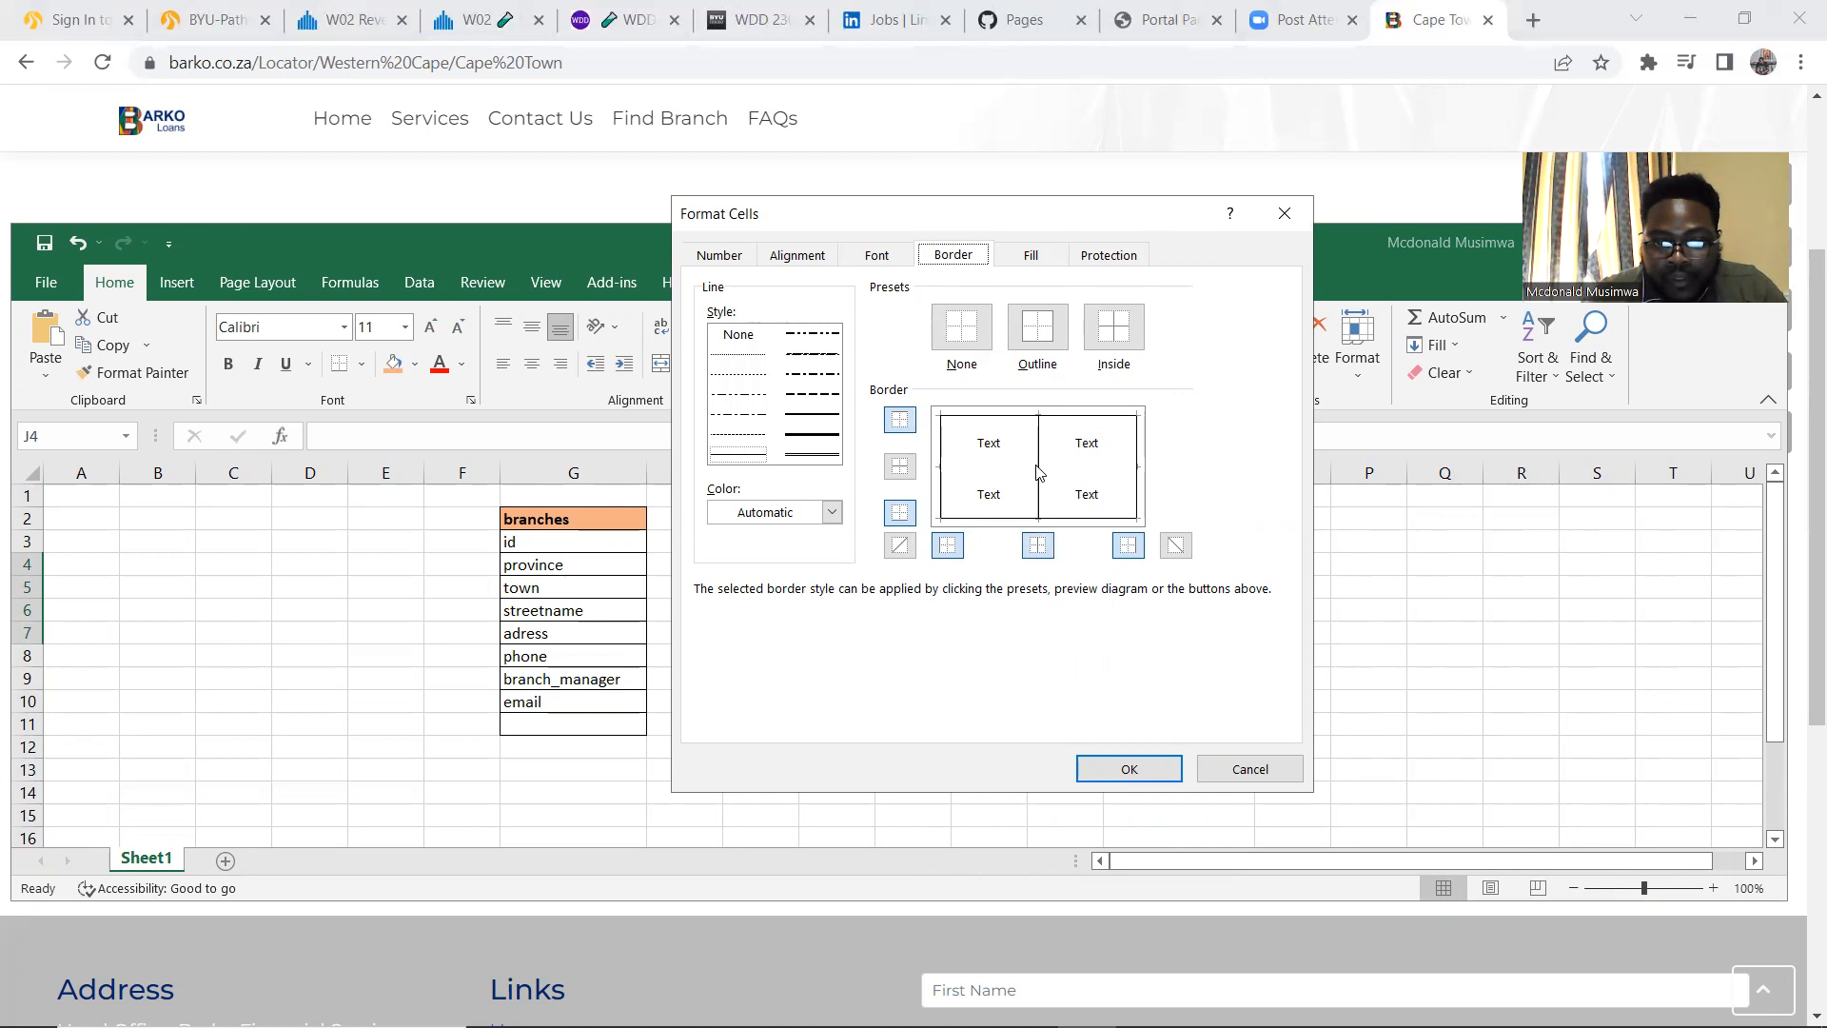
click(1035, 473)
click(991, 468)
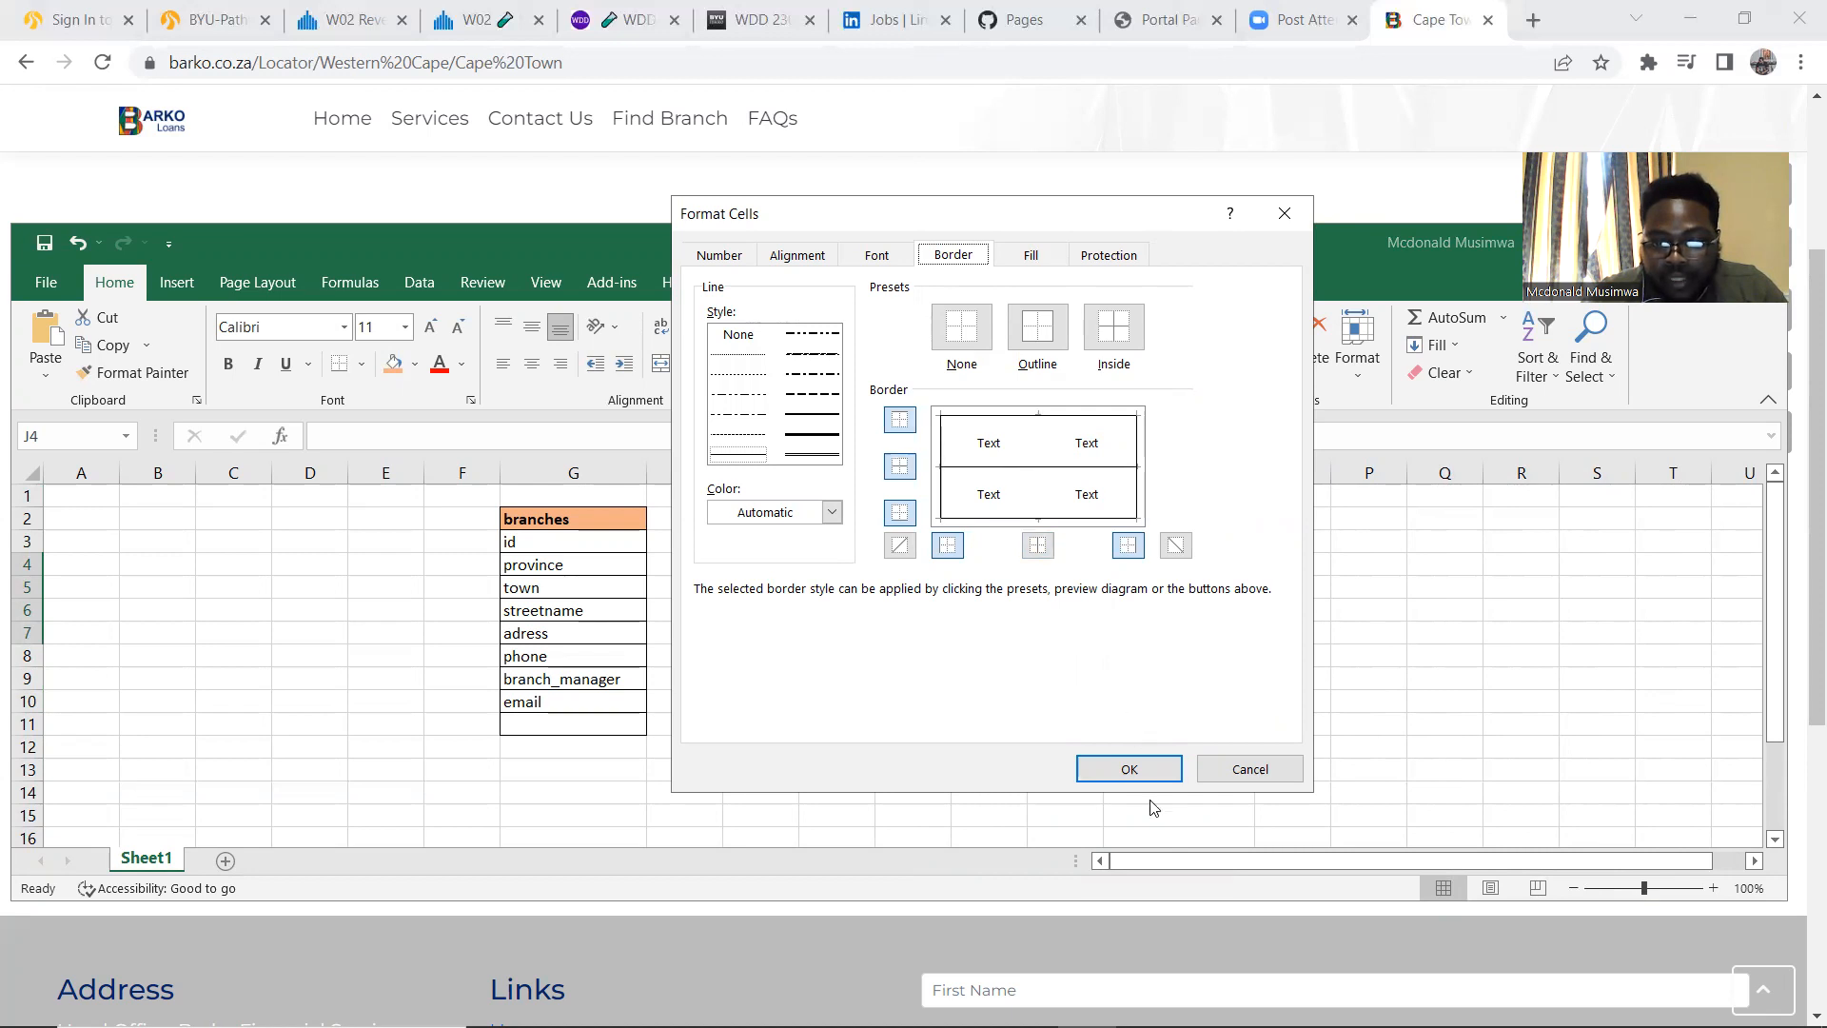
click(1130, 769)
click(880, 565)
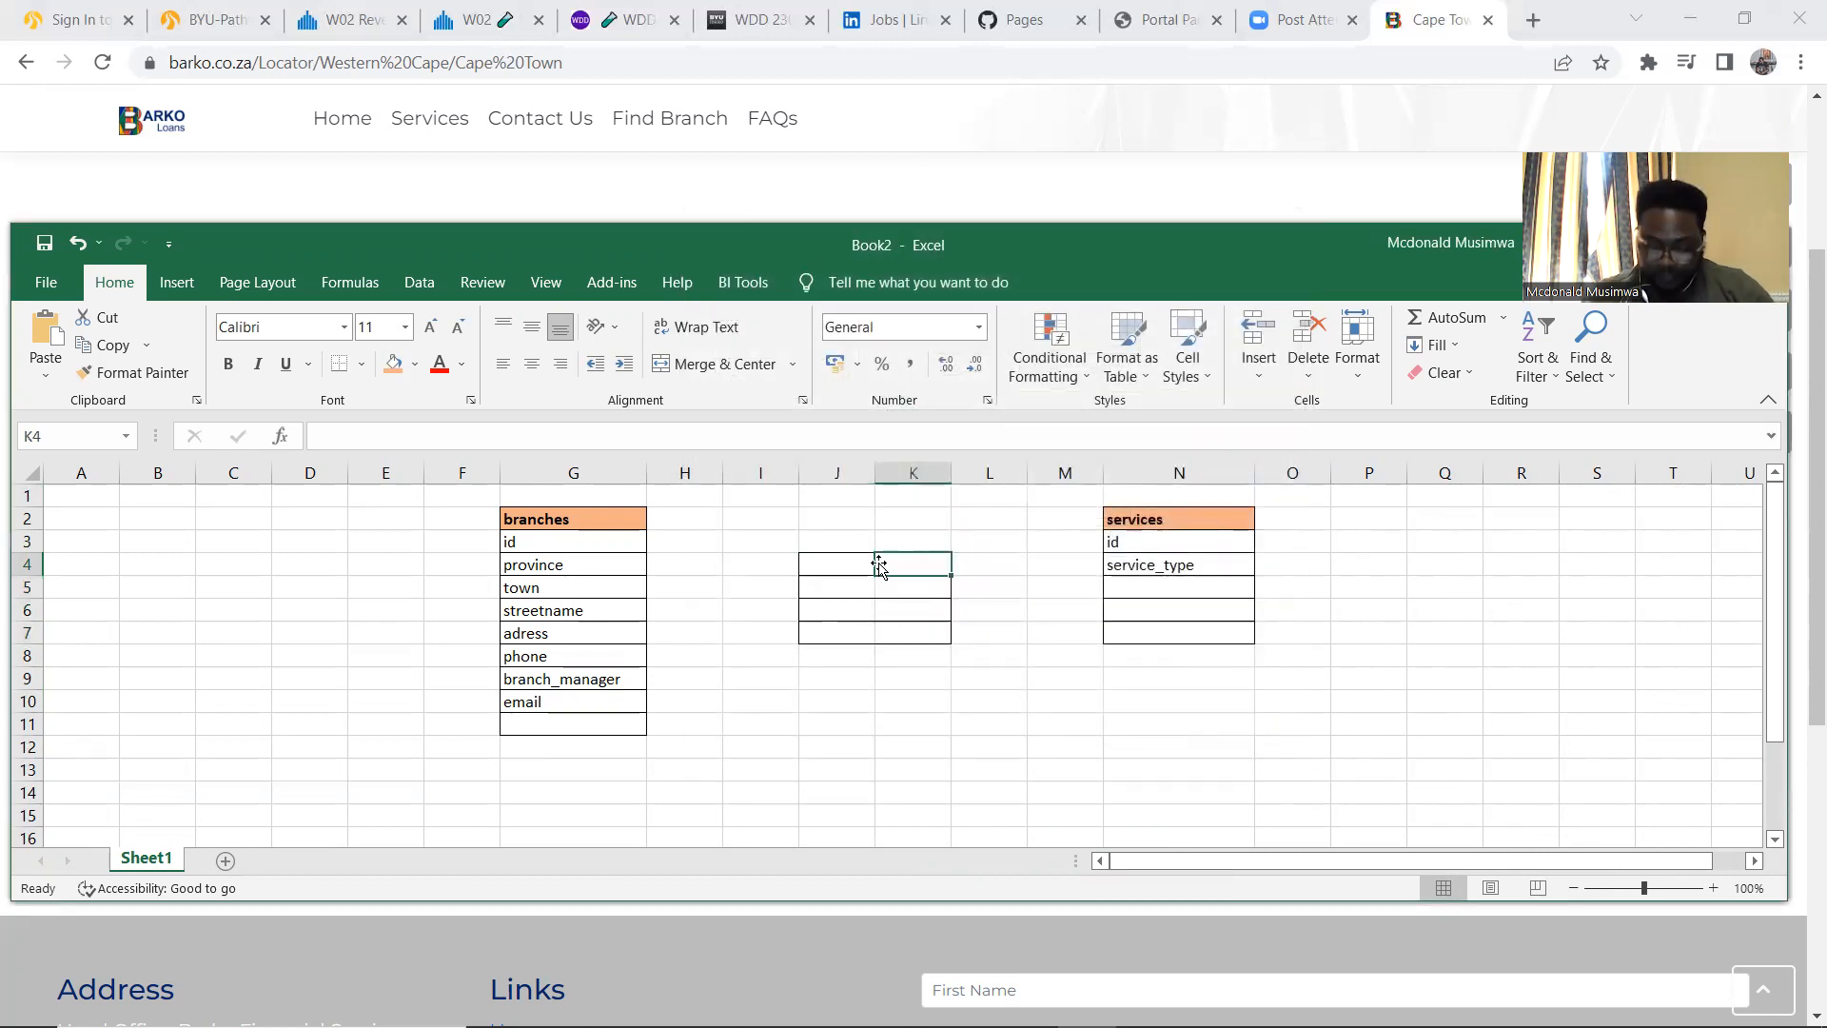
Widen column J to hold the middle table and delete column K
click(970, 752)
drag(877, 472, 952, 472)
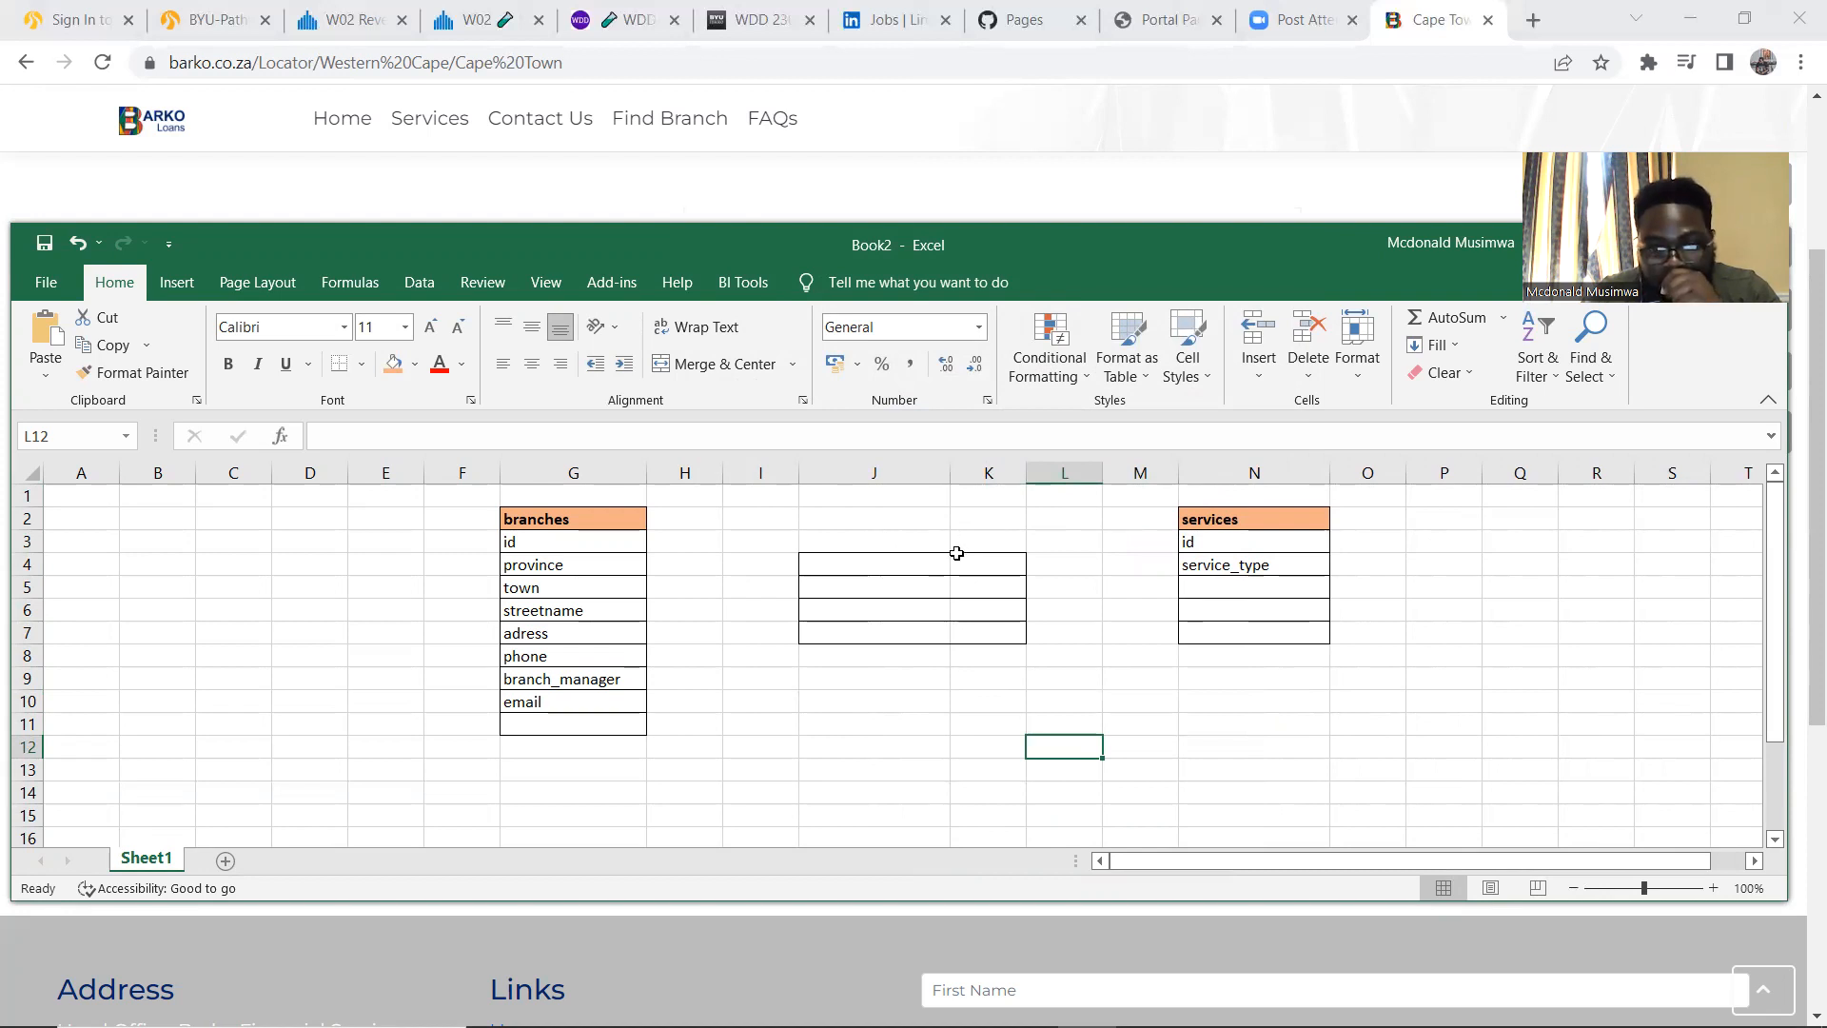
click(971, 468)
right_click(971, 470)
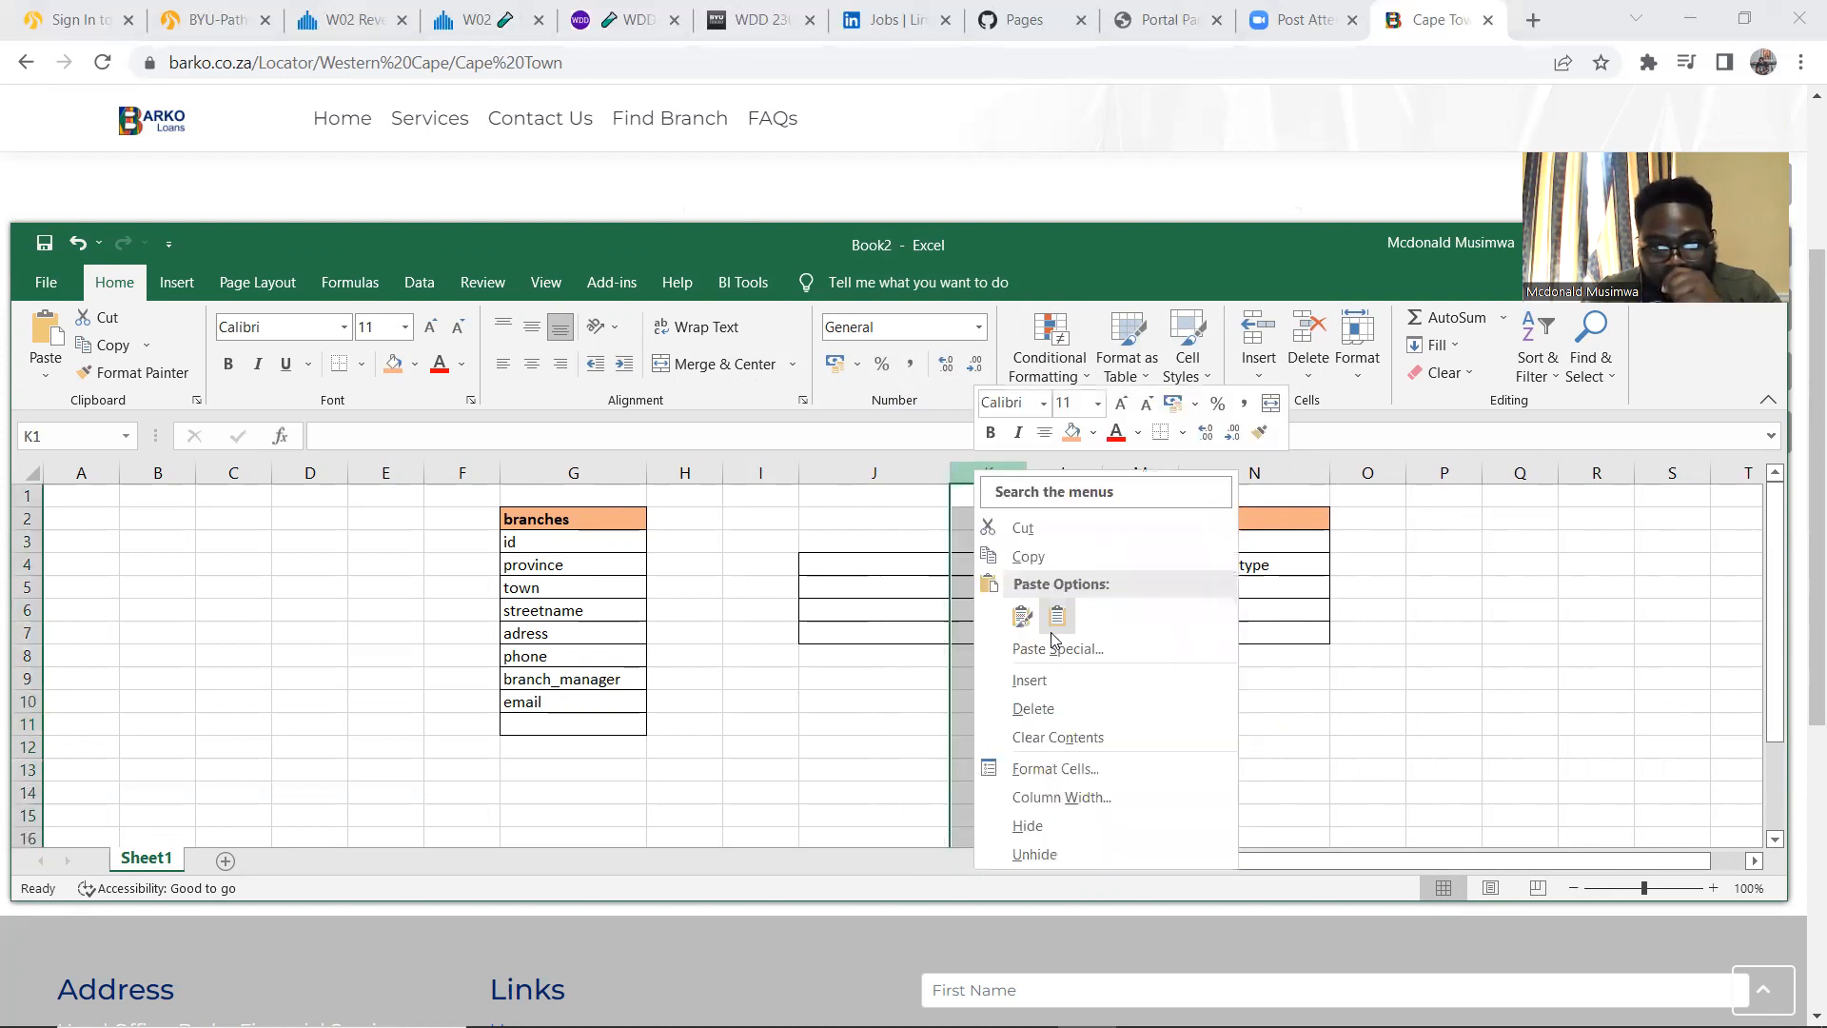
click(1033, 709)
click(1015, 728)
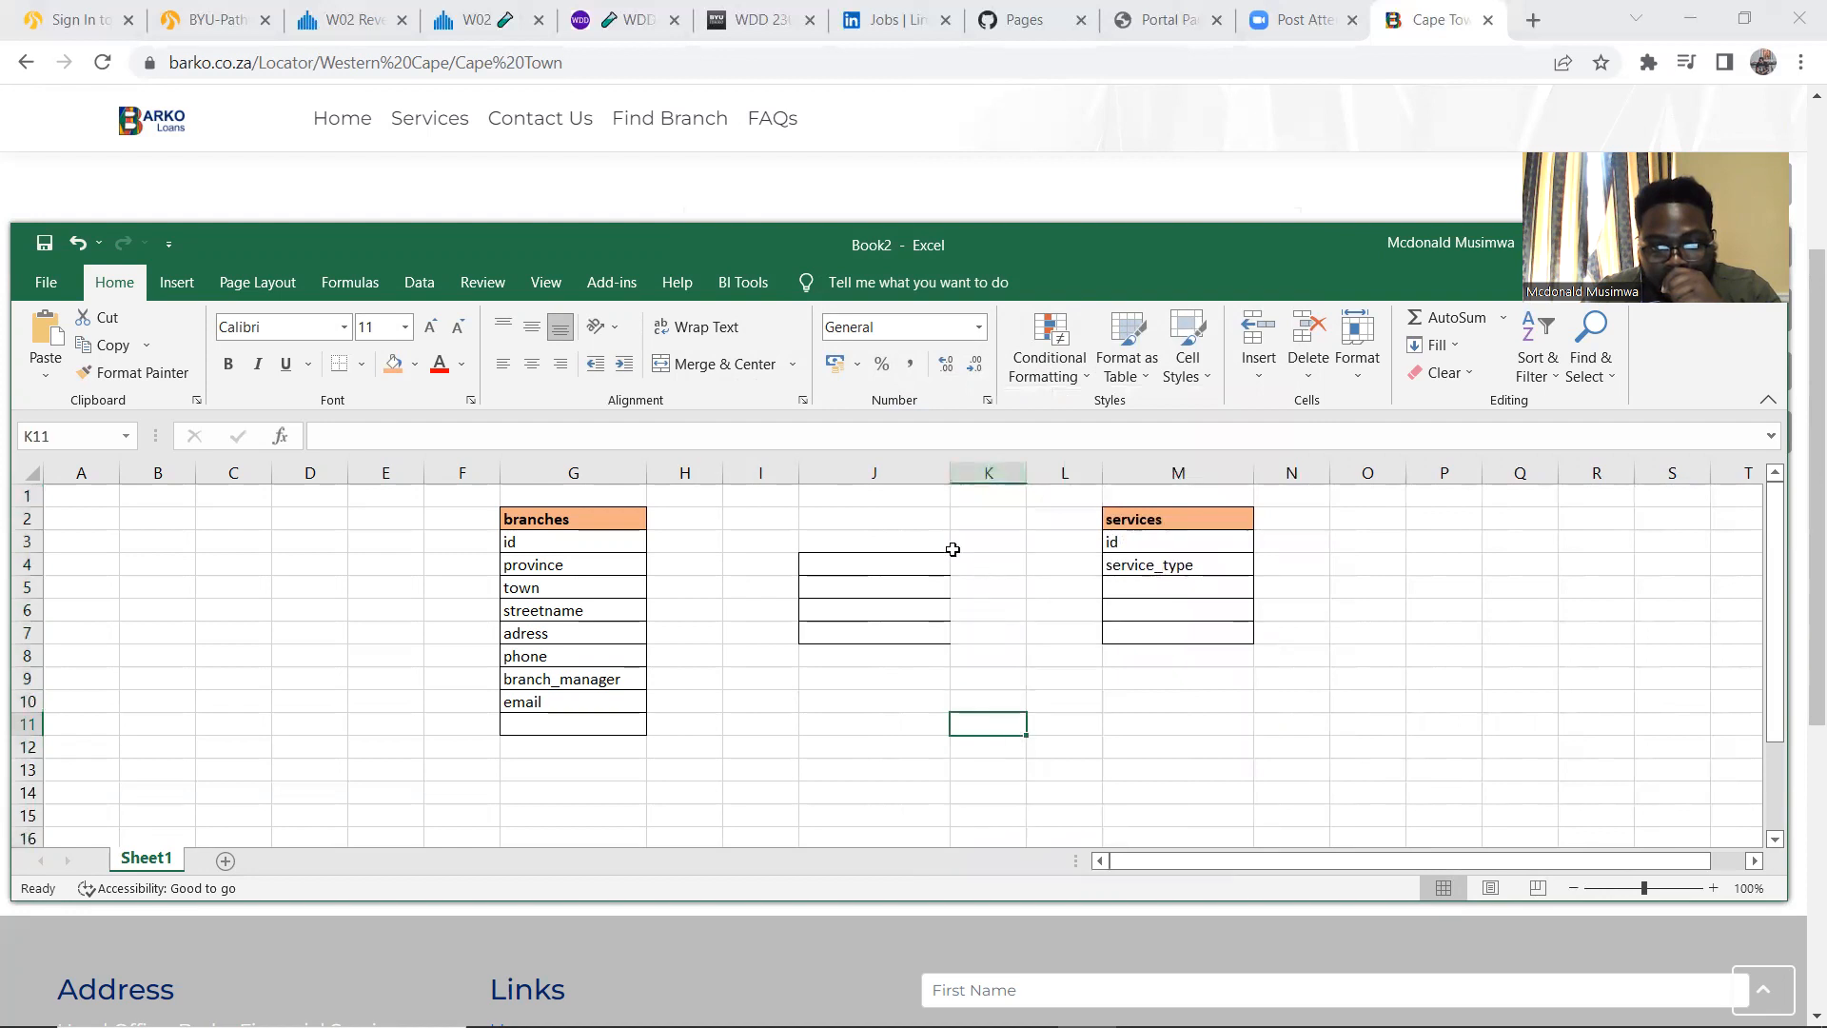
Add the missing right border to cells J4:J7 of the middle table
drag(933, 549, 939, 625)
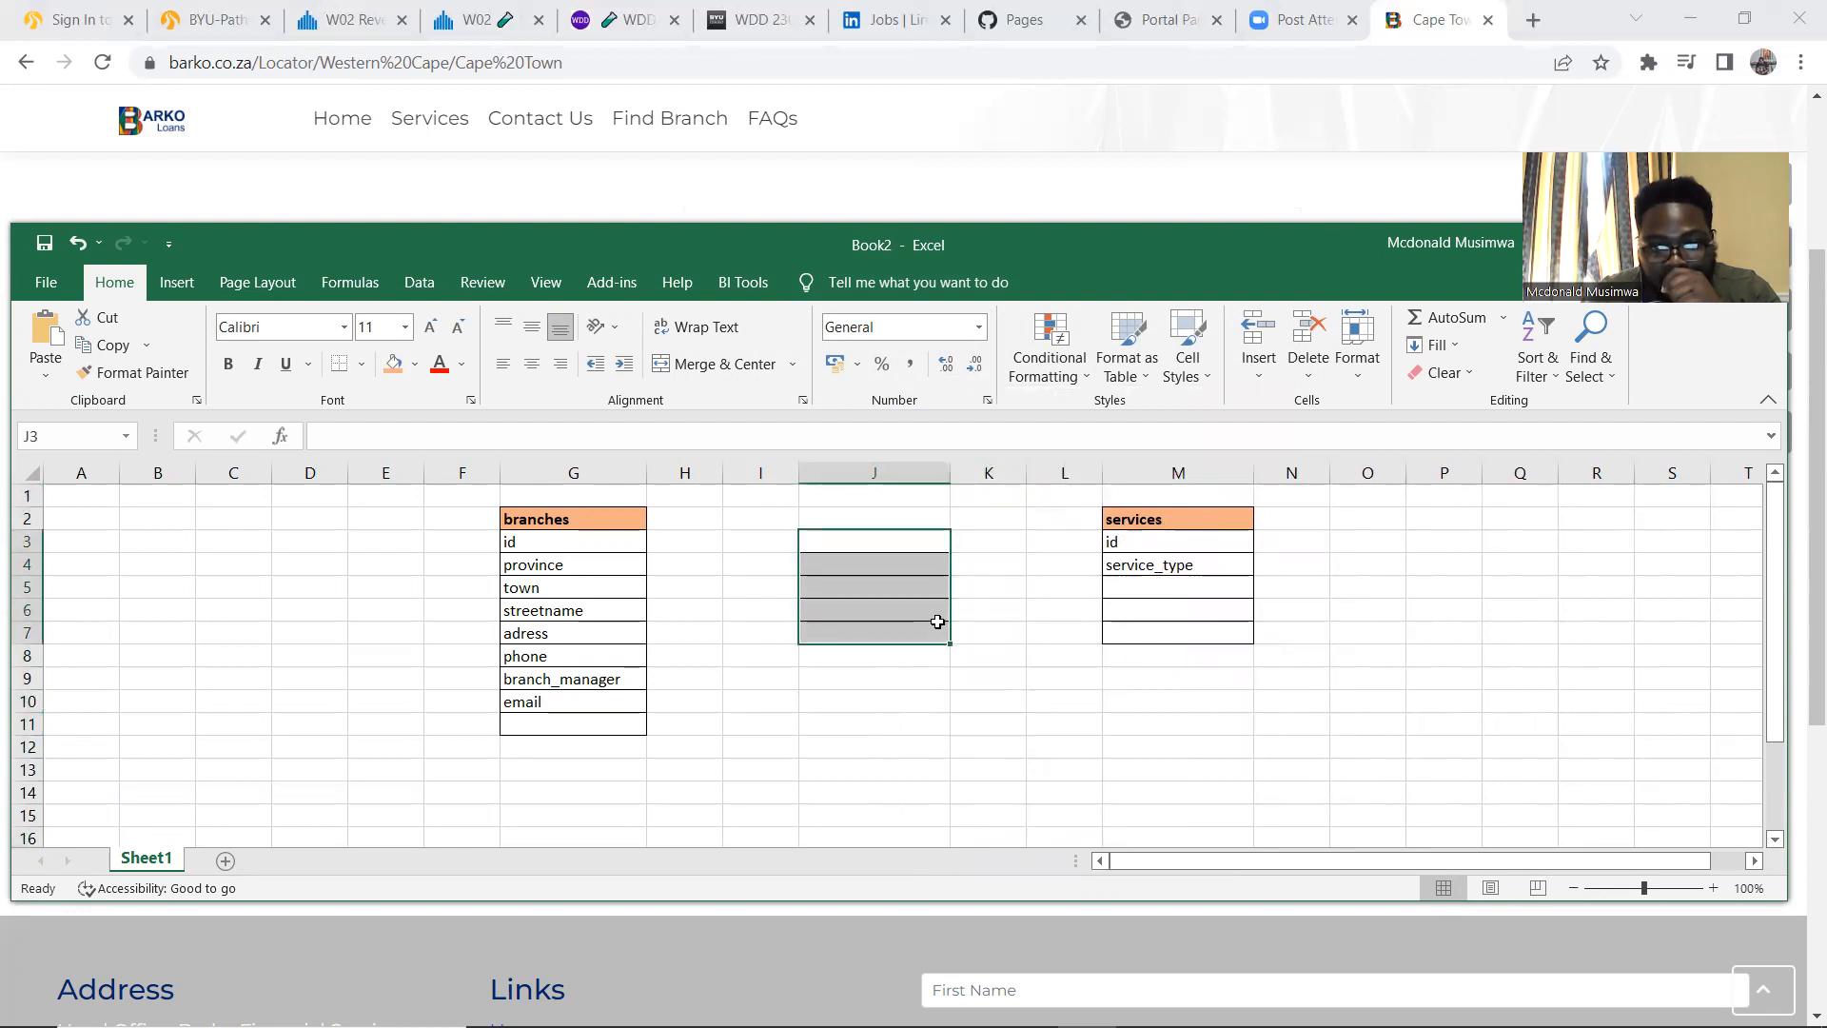
click(937, 731)
drag(942, 562, 930, 620)
right_click(930, 617)
click(1009, 515)
click(1141, 481)
click(1123, 771)
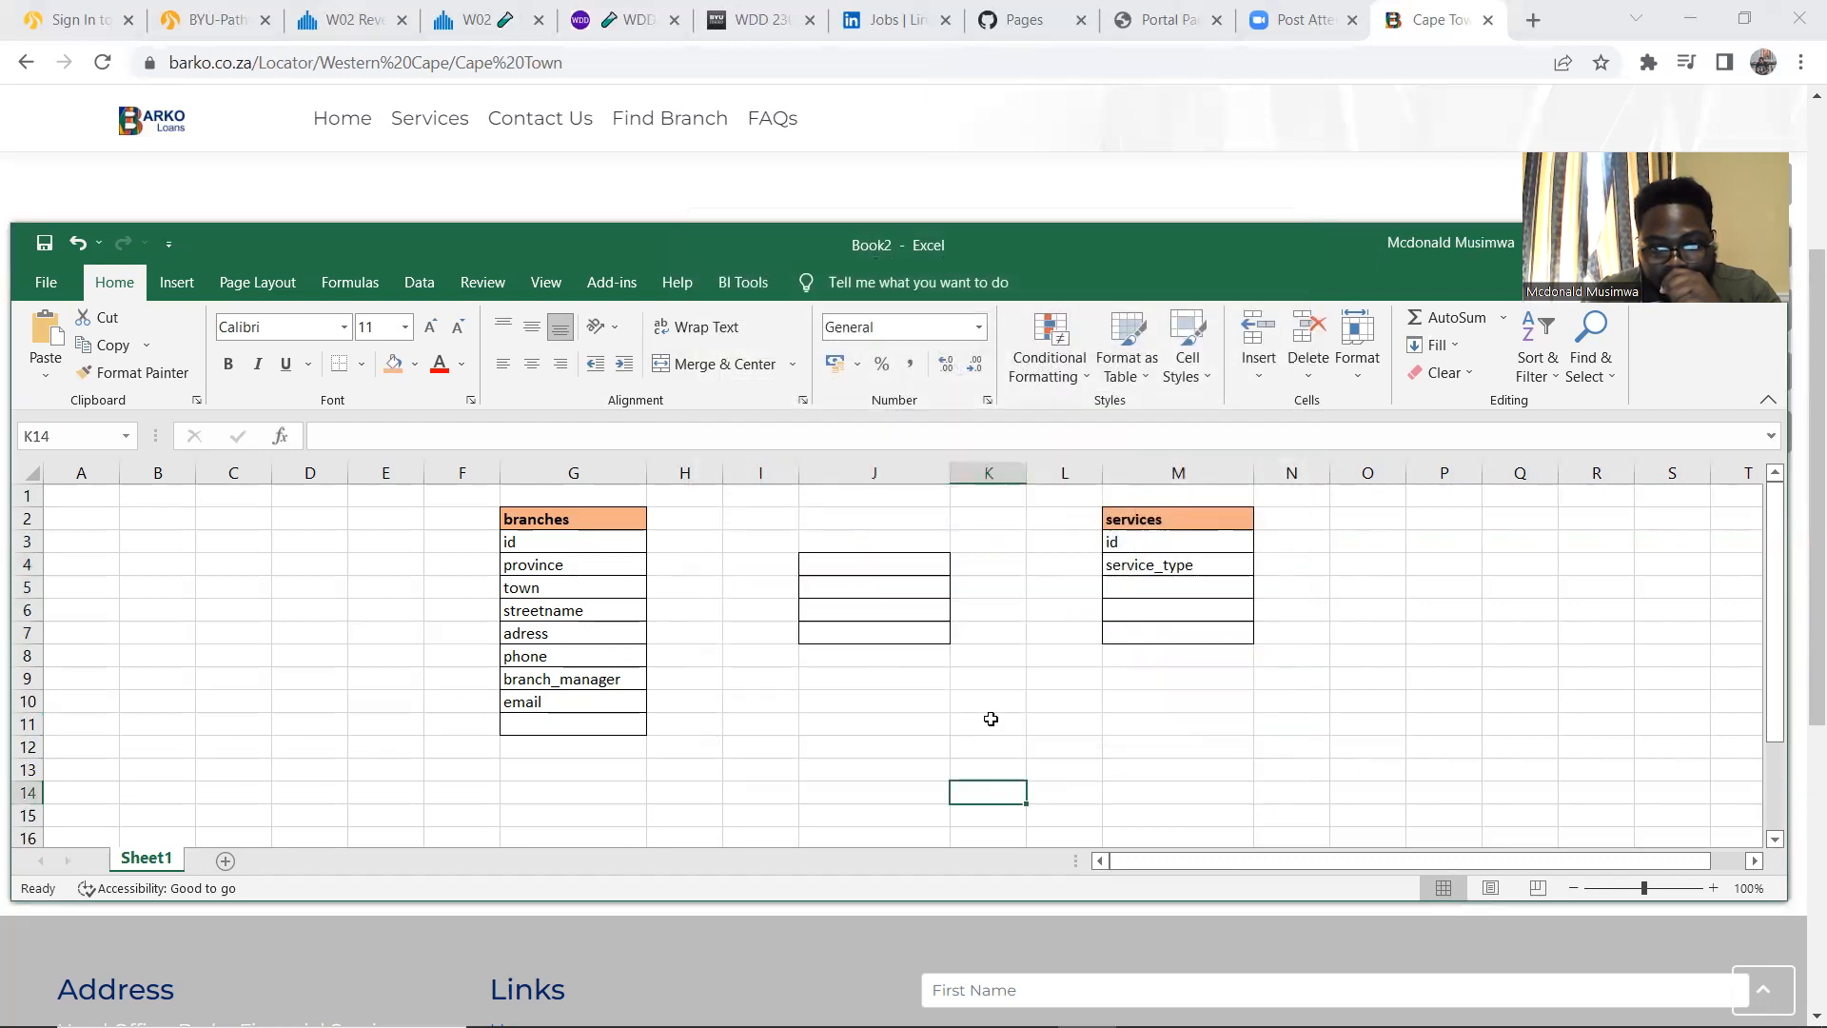
Enter branch_services in cell J4 as the heading of the middle table
click(908, 568)
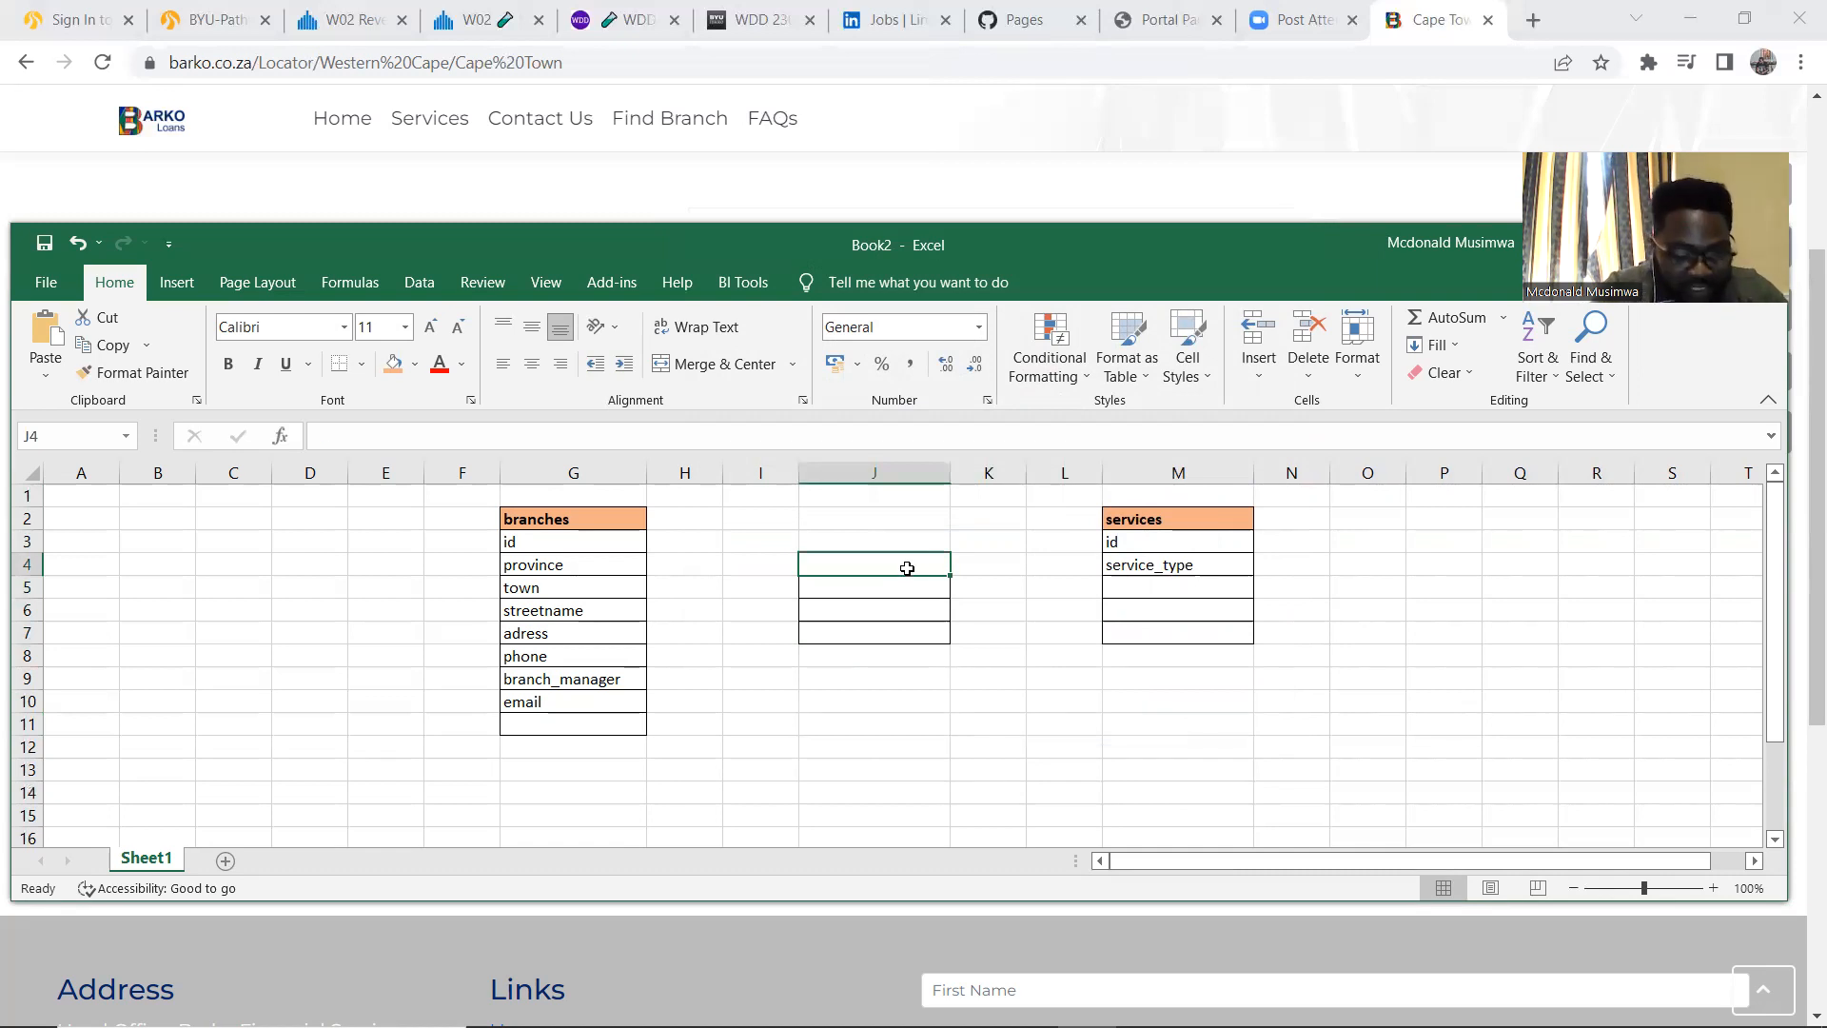
text(branch)
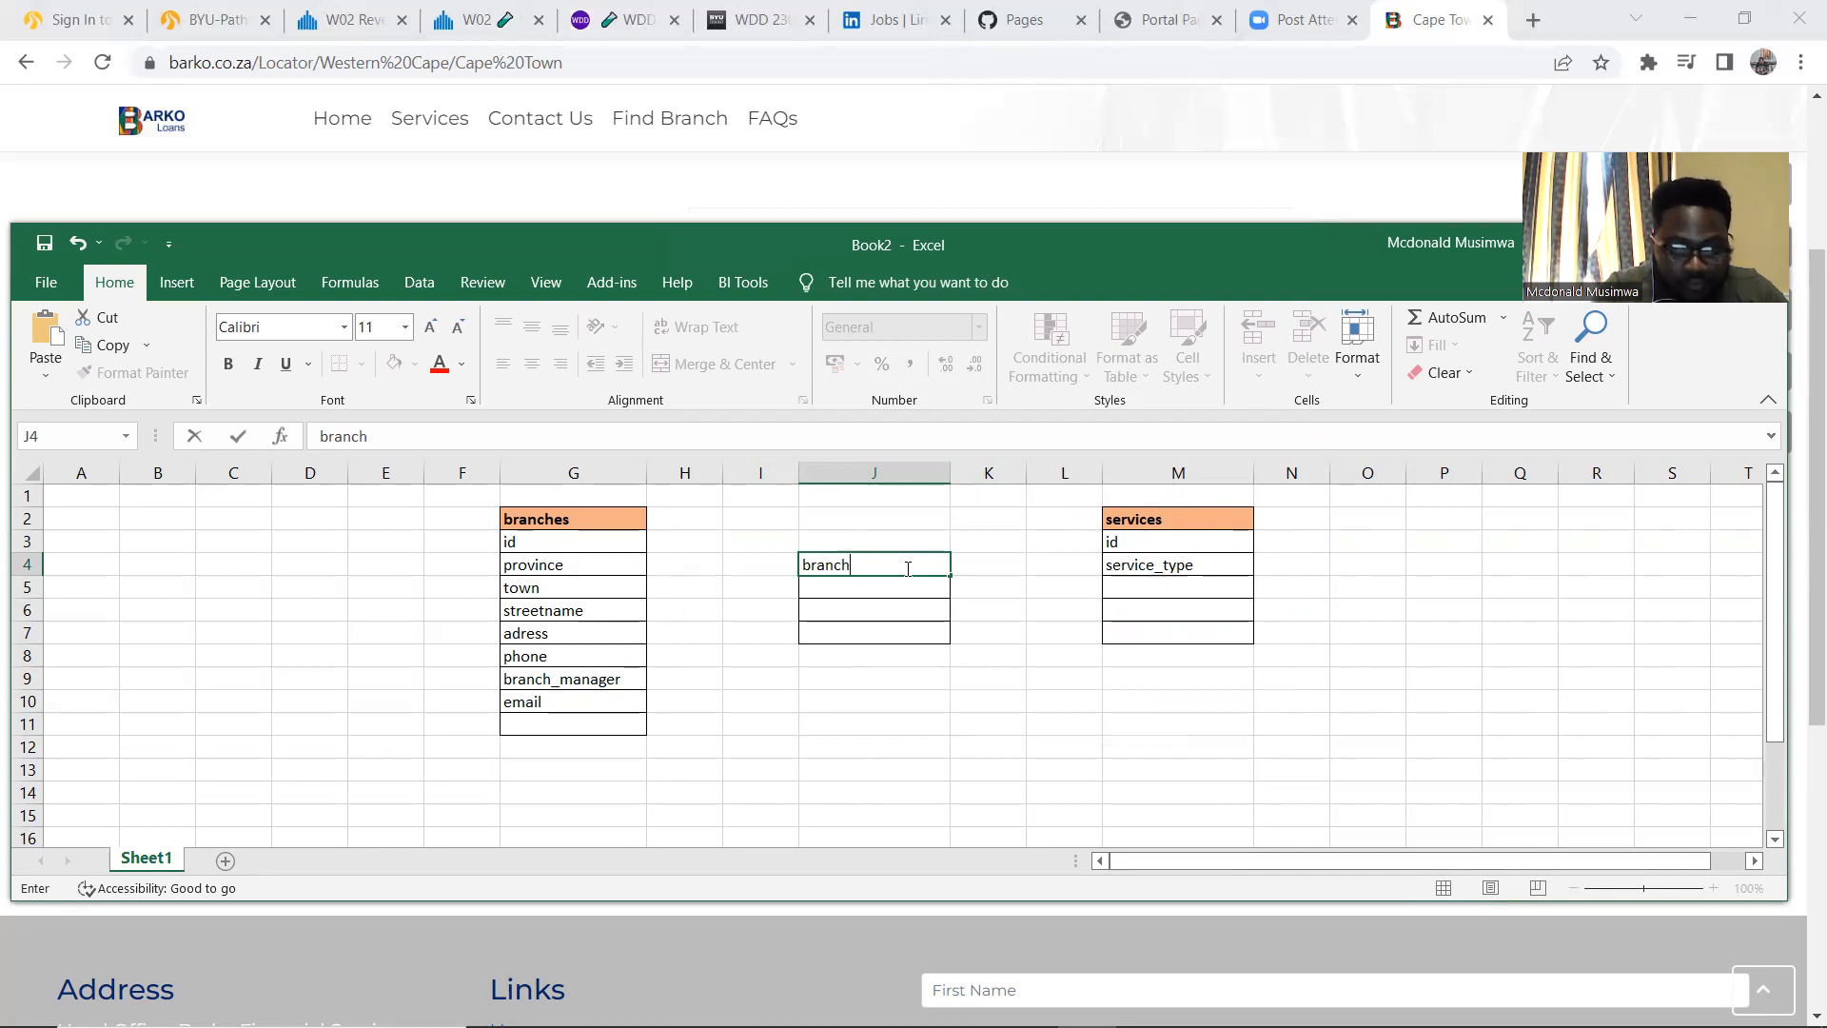
text(_esr)
key(BackSpace)
key(BackSpace)
key(BackSpace)
text(ser)
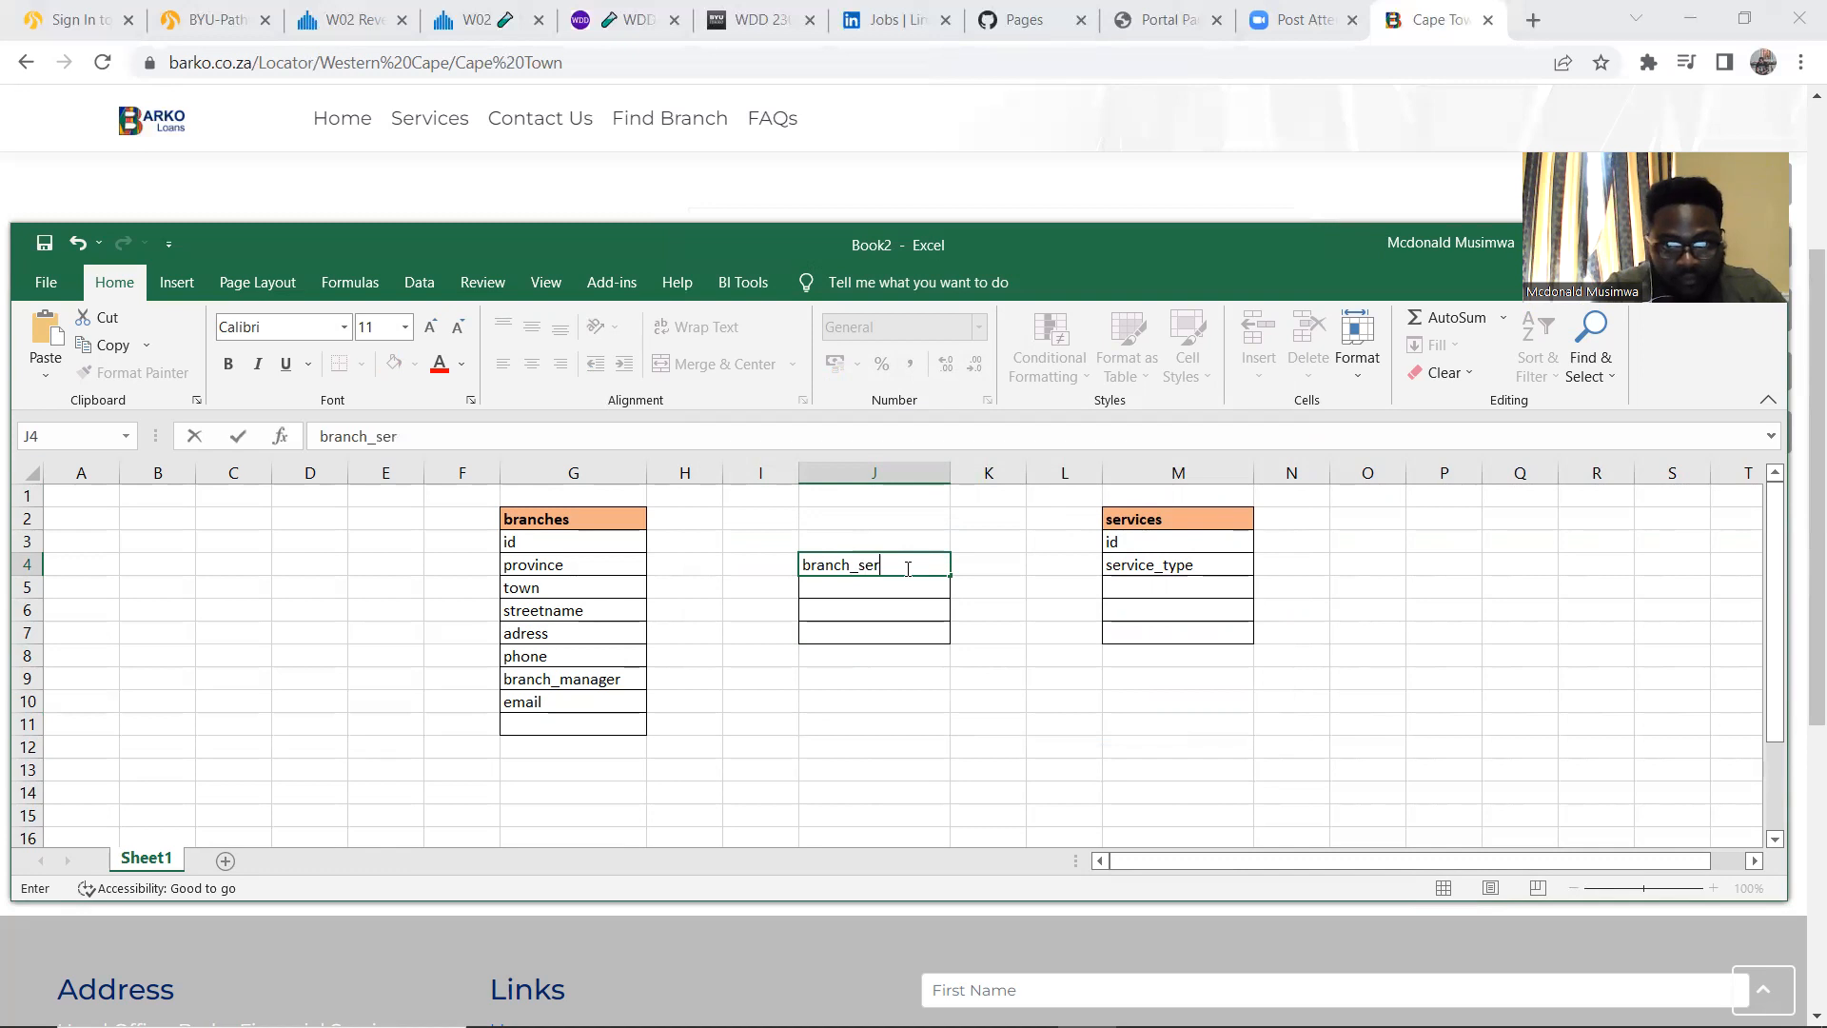
text(vices)
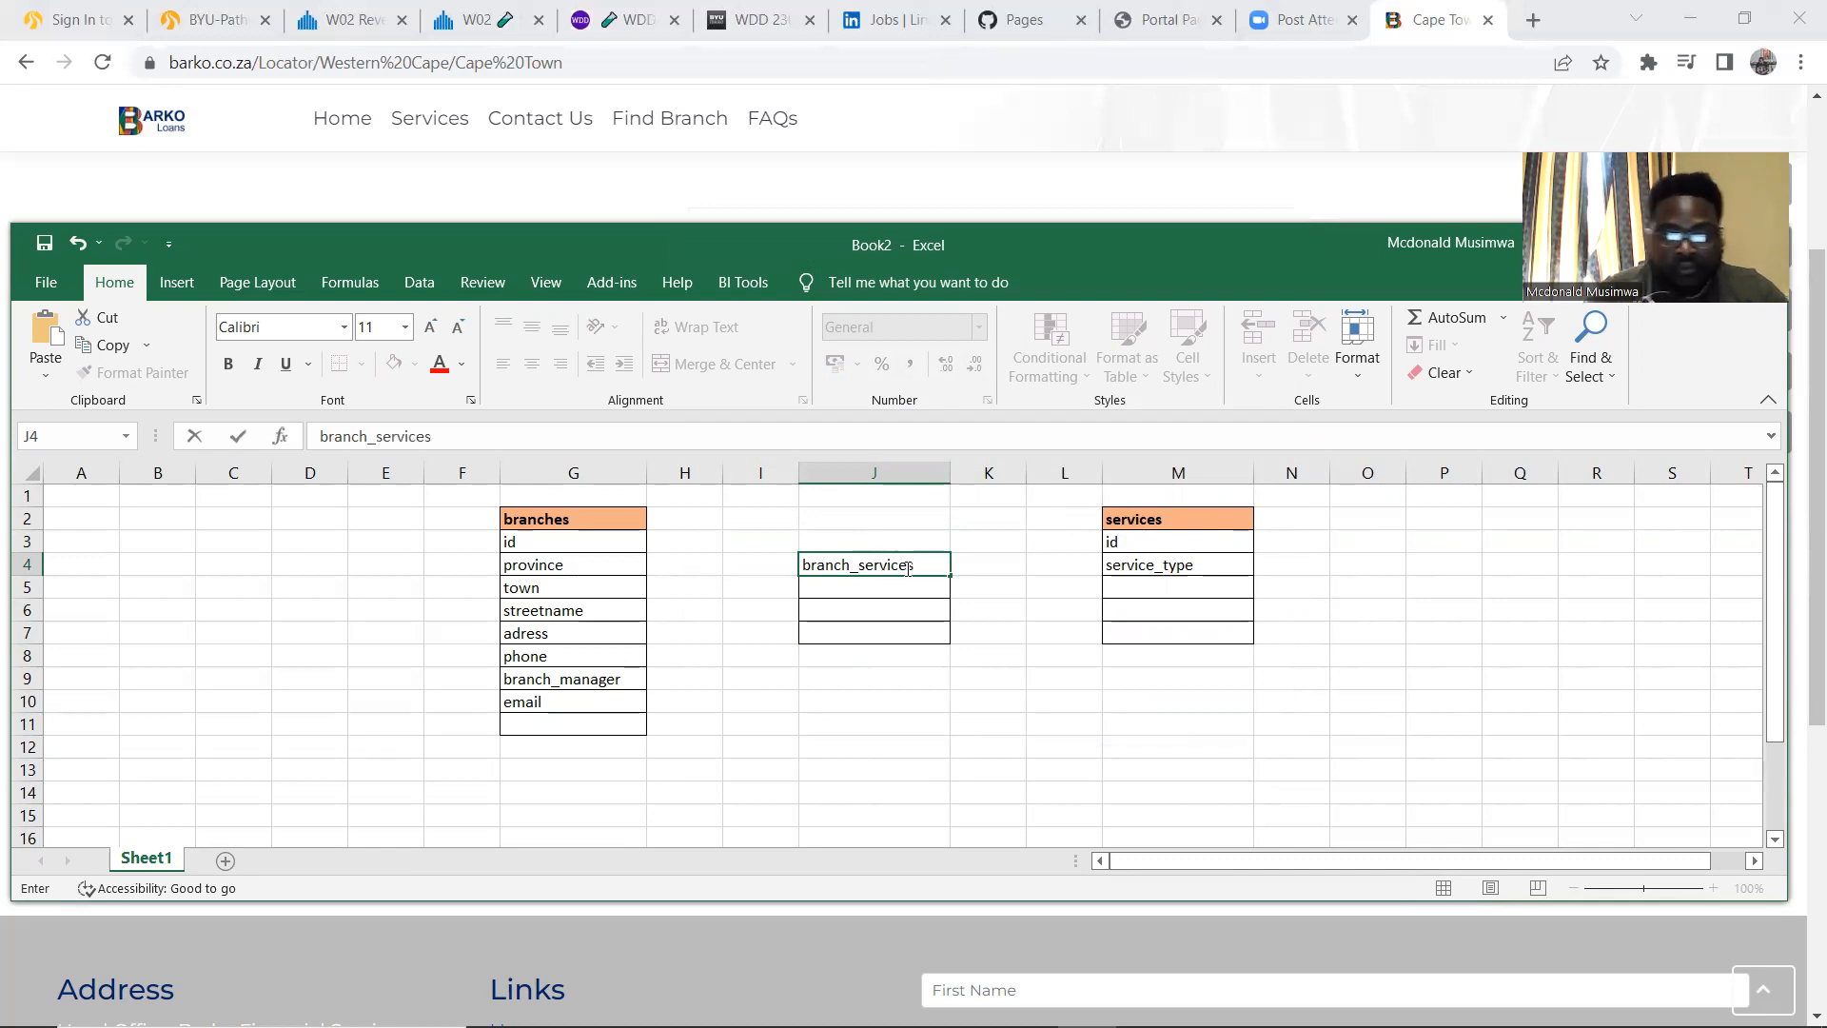
click(906, 627)
Fill the branch_services heading cell with the same orange as the other table headings
click(837, 566)
click(393, 363)
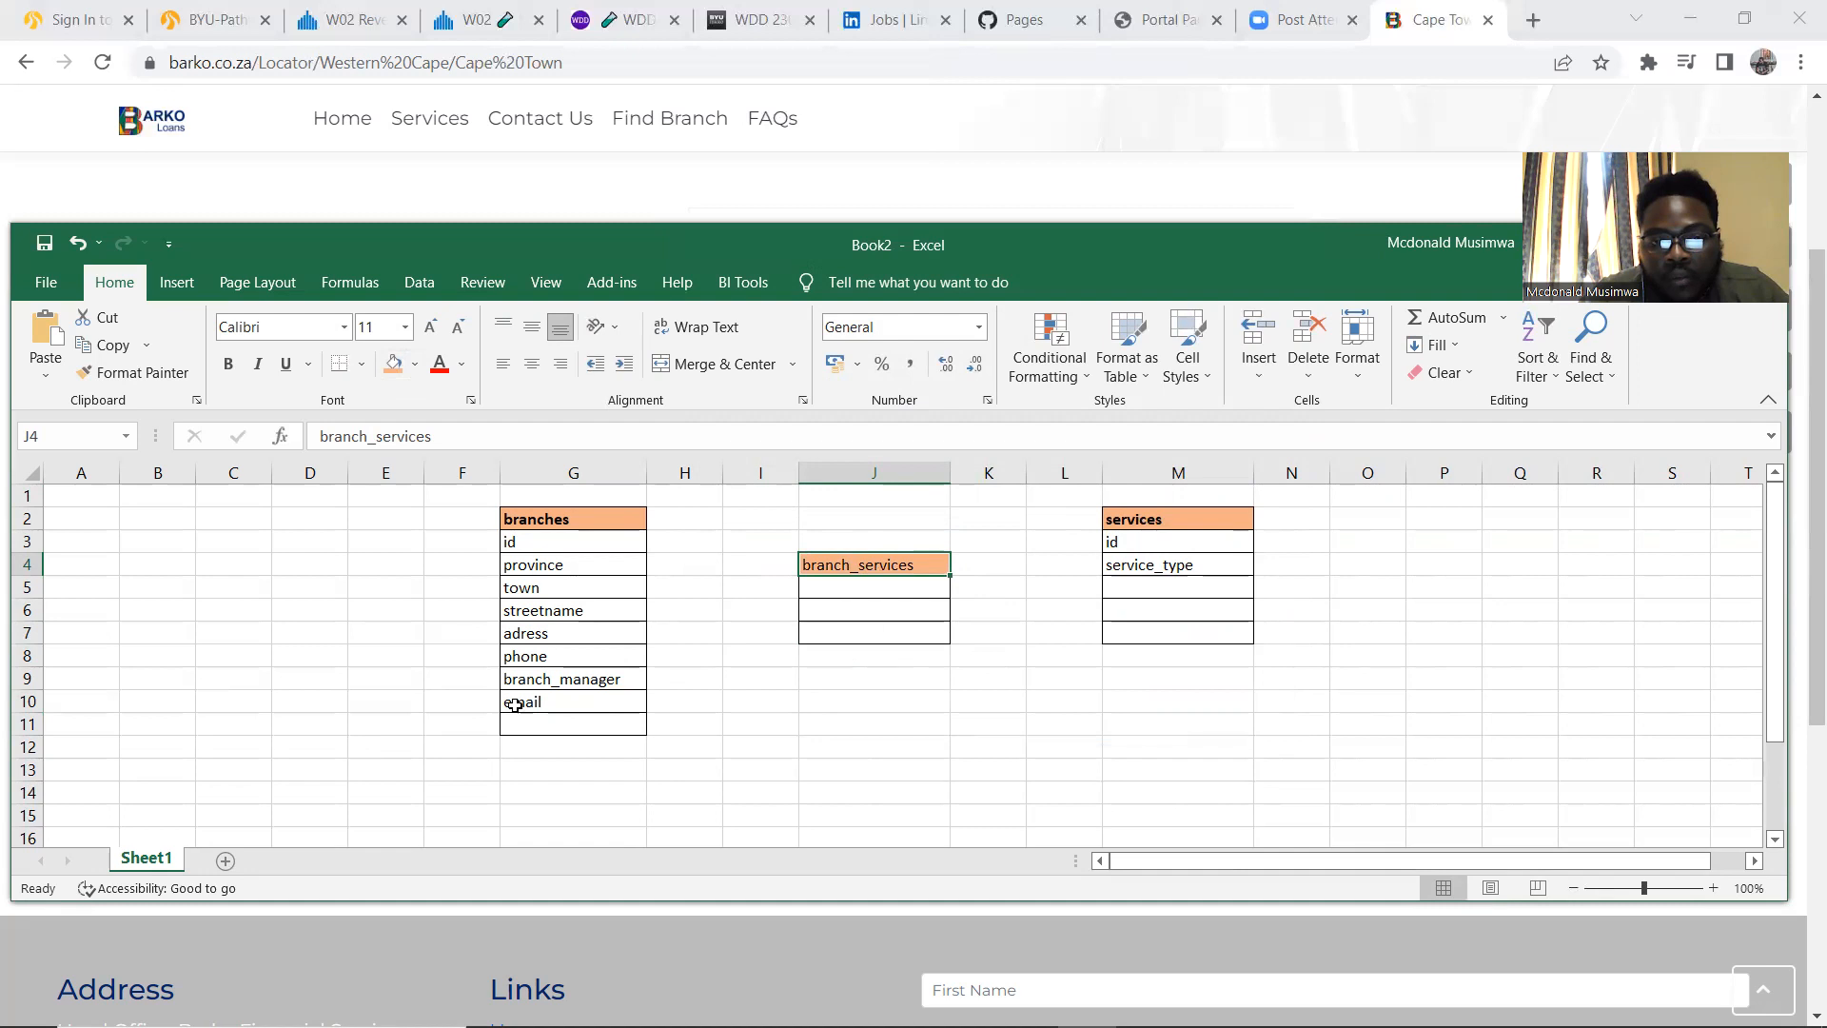
click(988, 724)
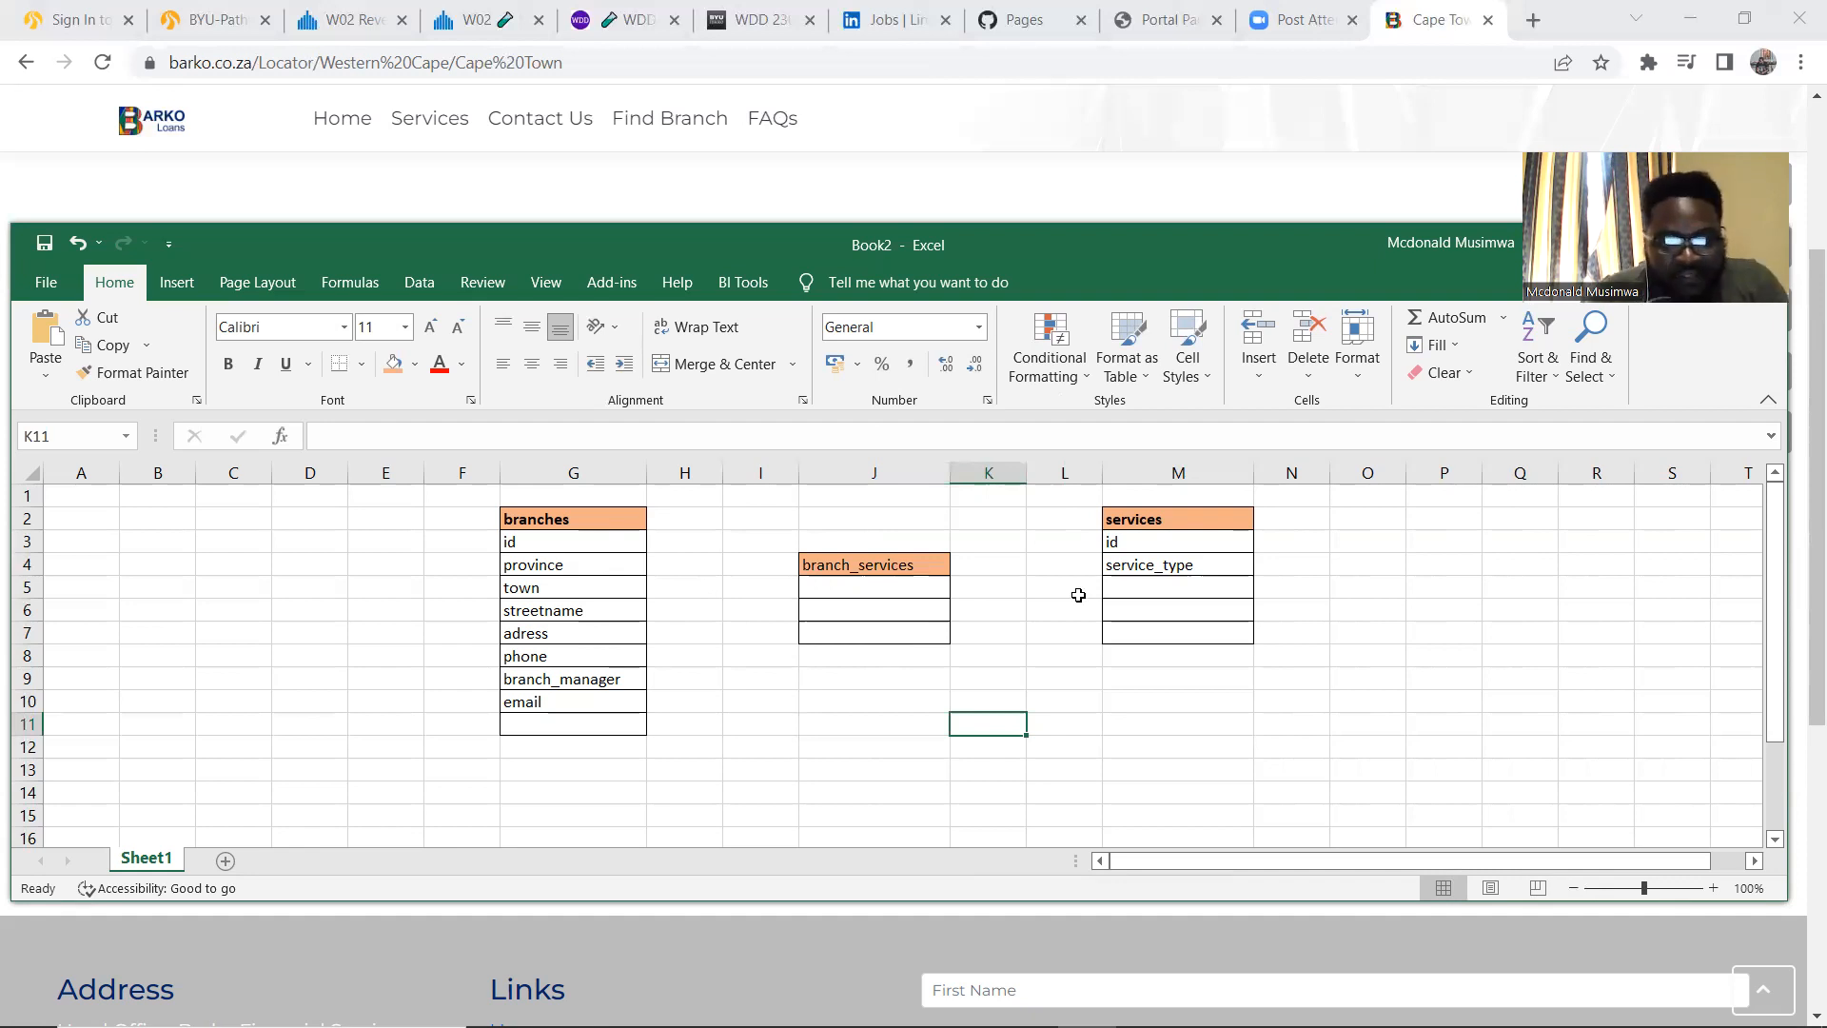
scroll(471, 669, down, 1)
scroll(471, 669, down, 3)
scroll(467, 667, up, 3)
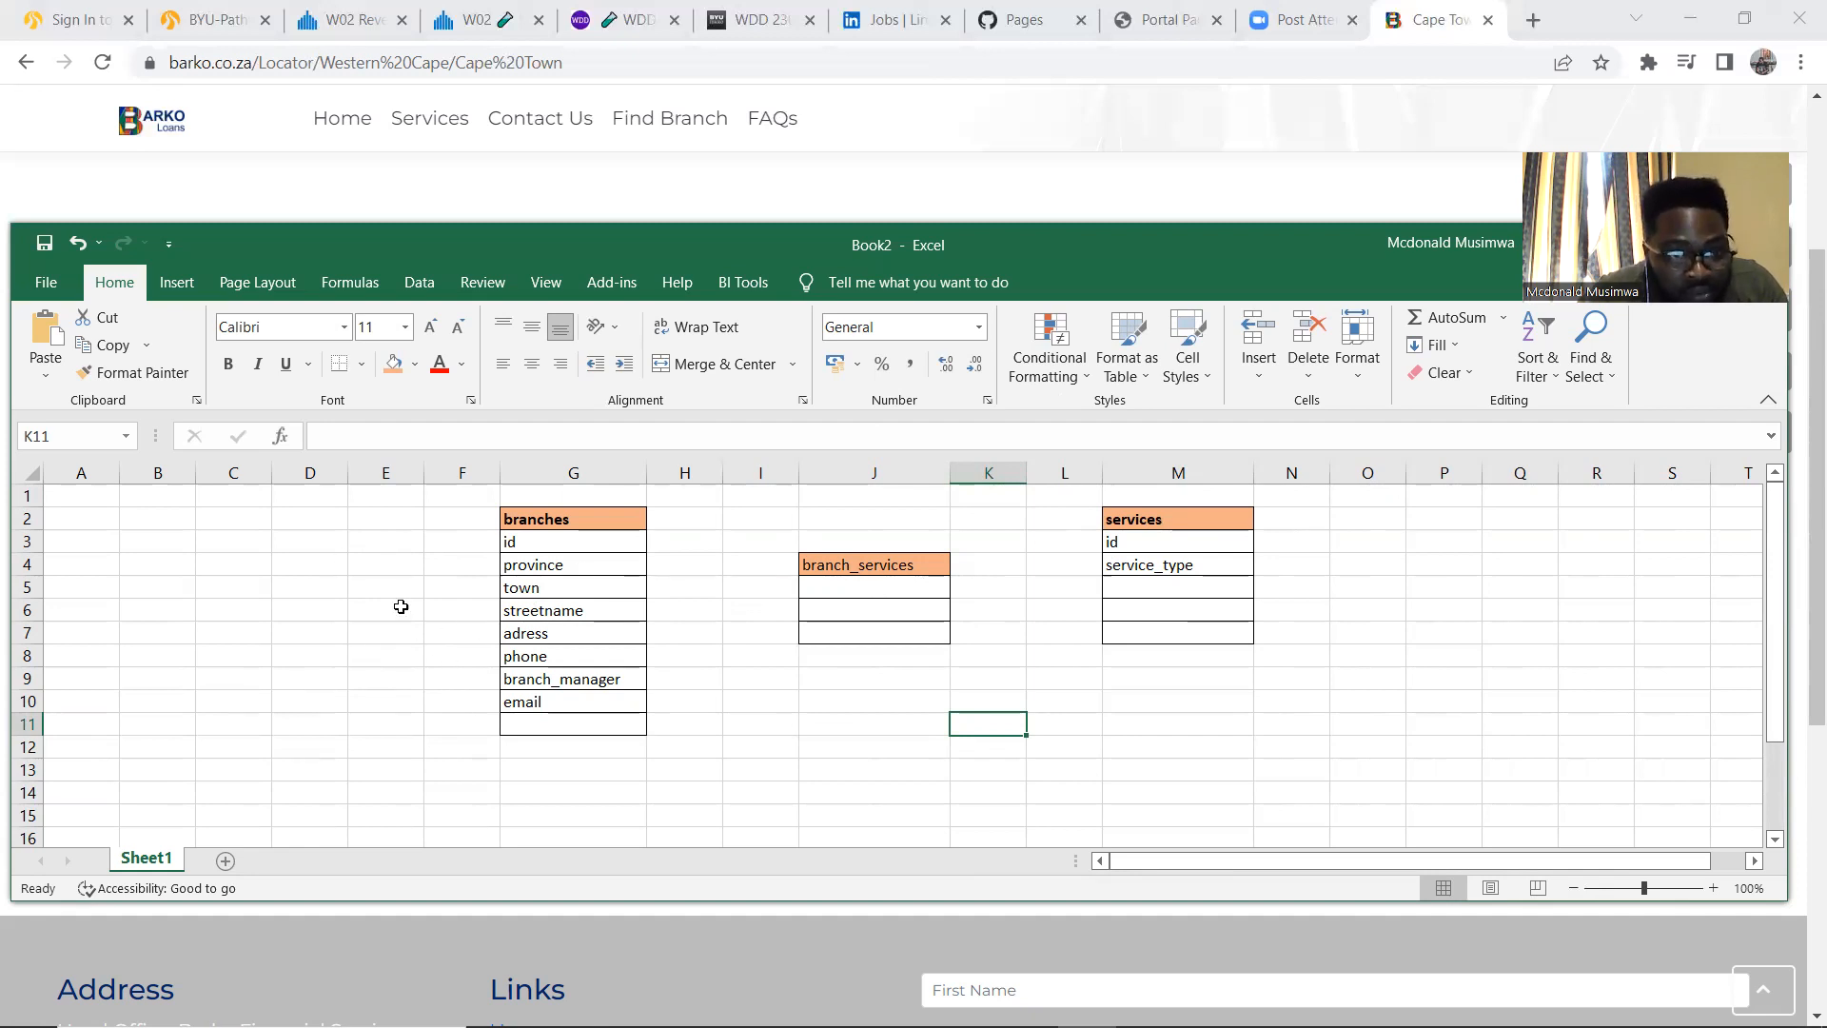
Set top, left, right and bottom borders around cells D3:D7 for a new table beside branches
drag(301, 541, 305, 635)
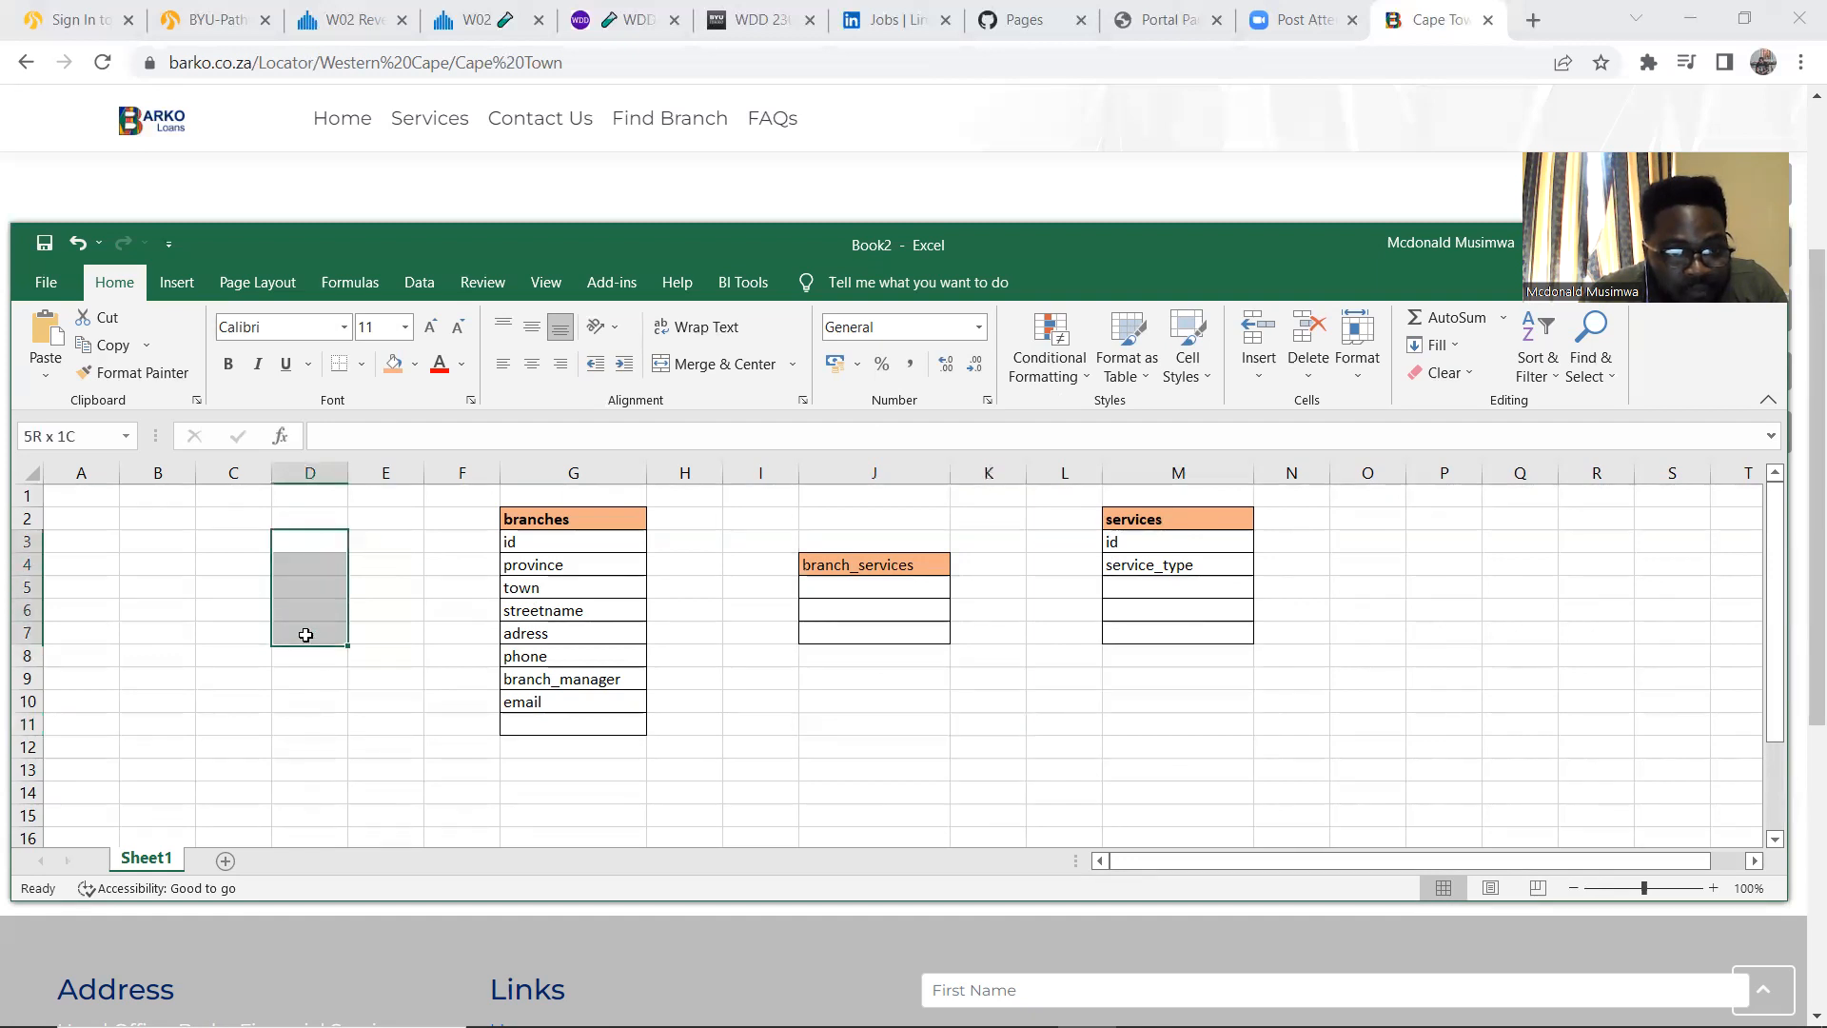
right_click(303, 576)
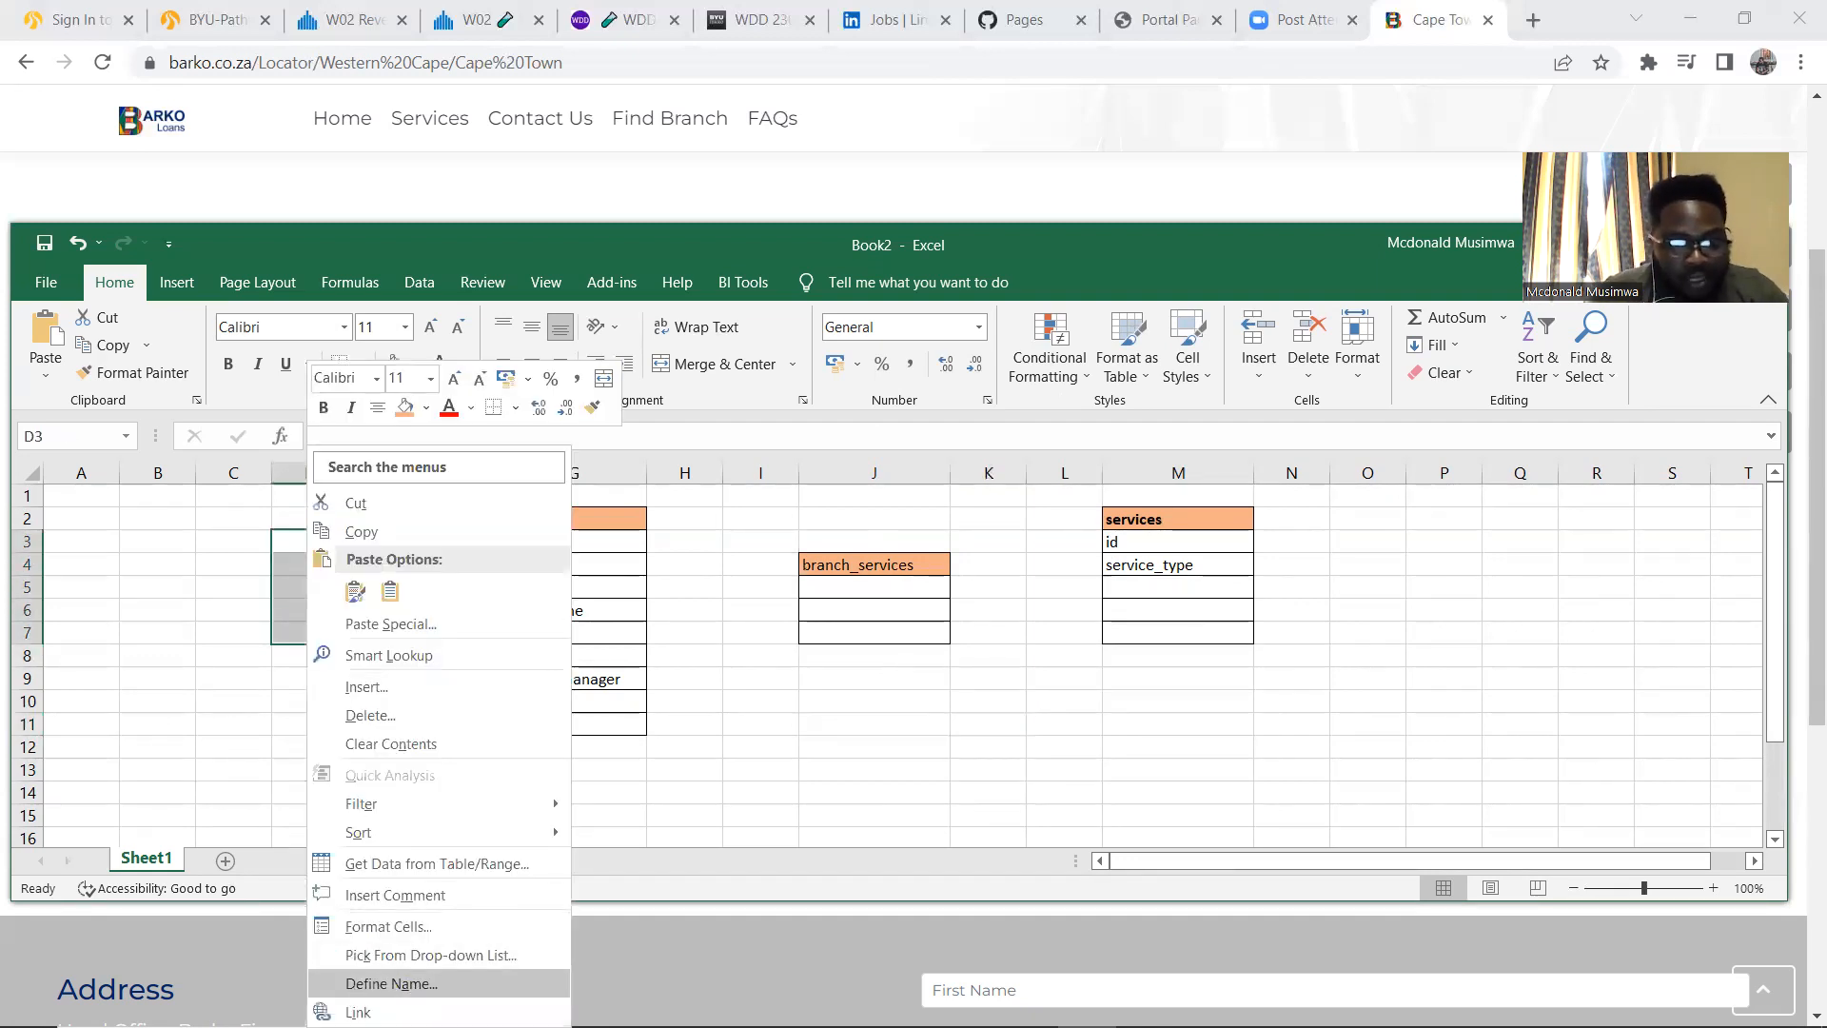
click(380, 926)
click(330, 672)
click(395, 643)
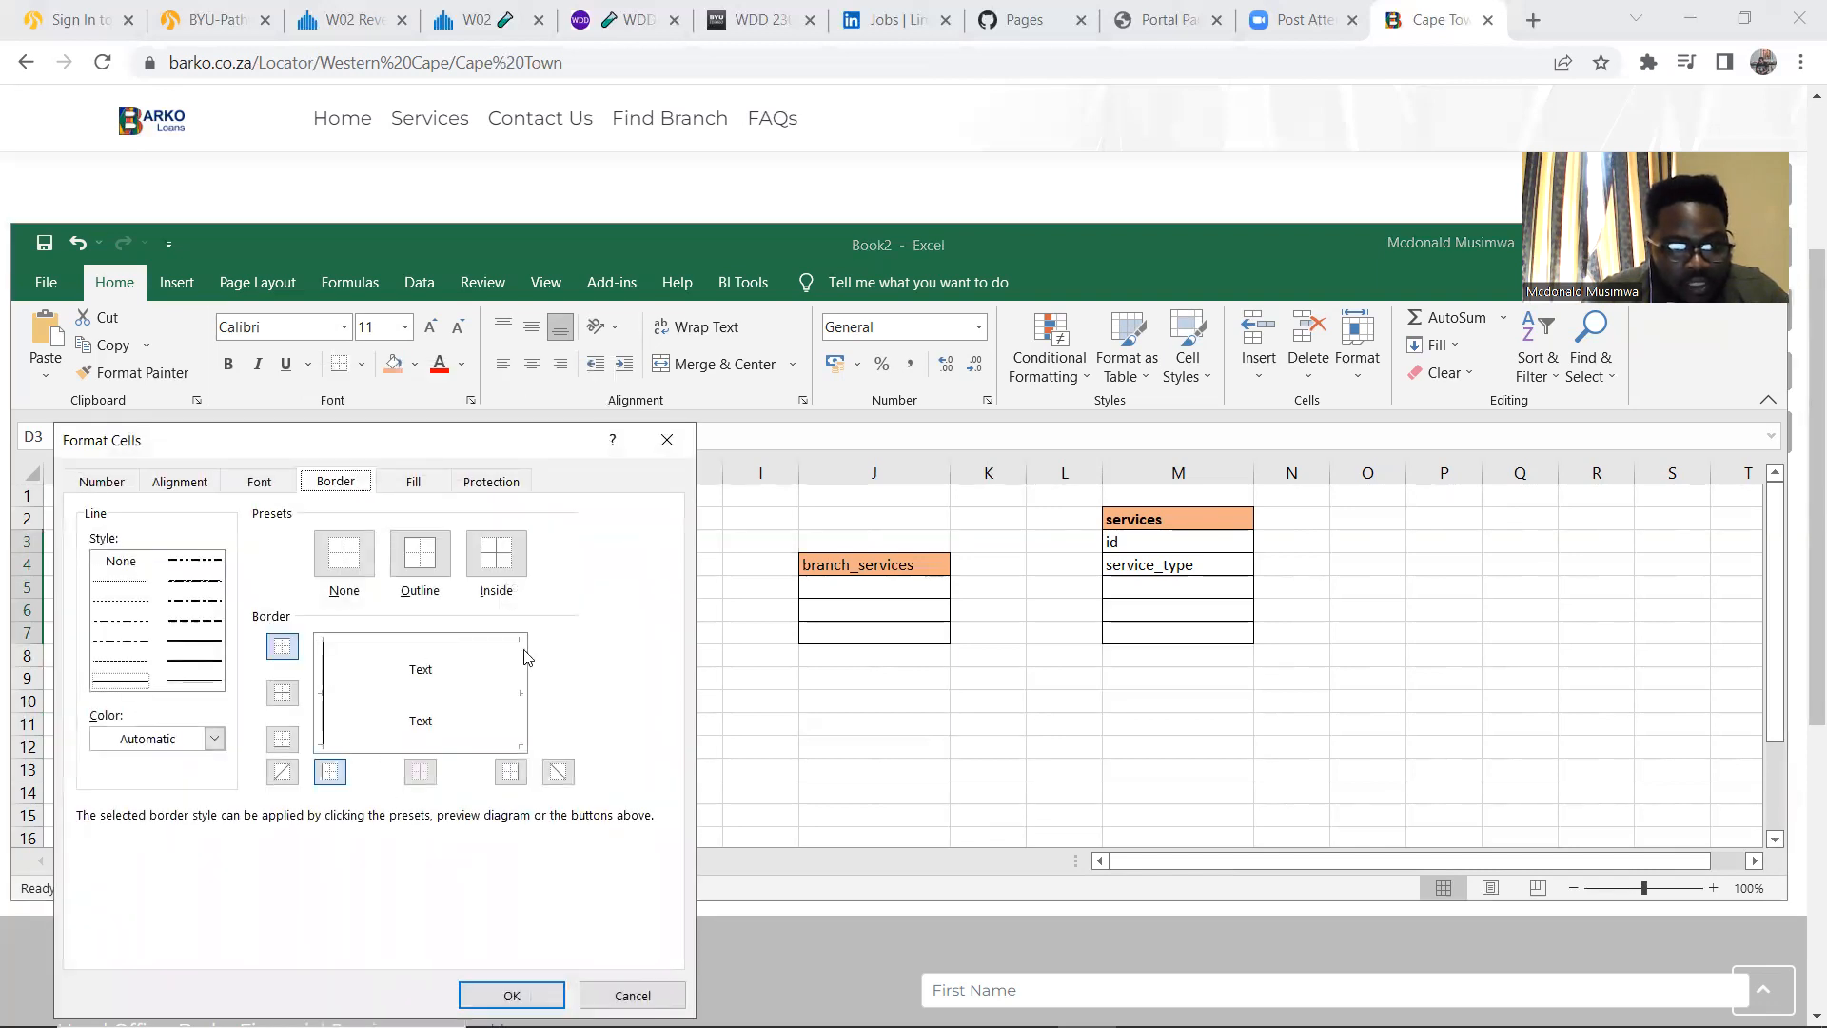
click(520, 674)
click(442, 746)
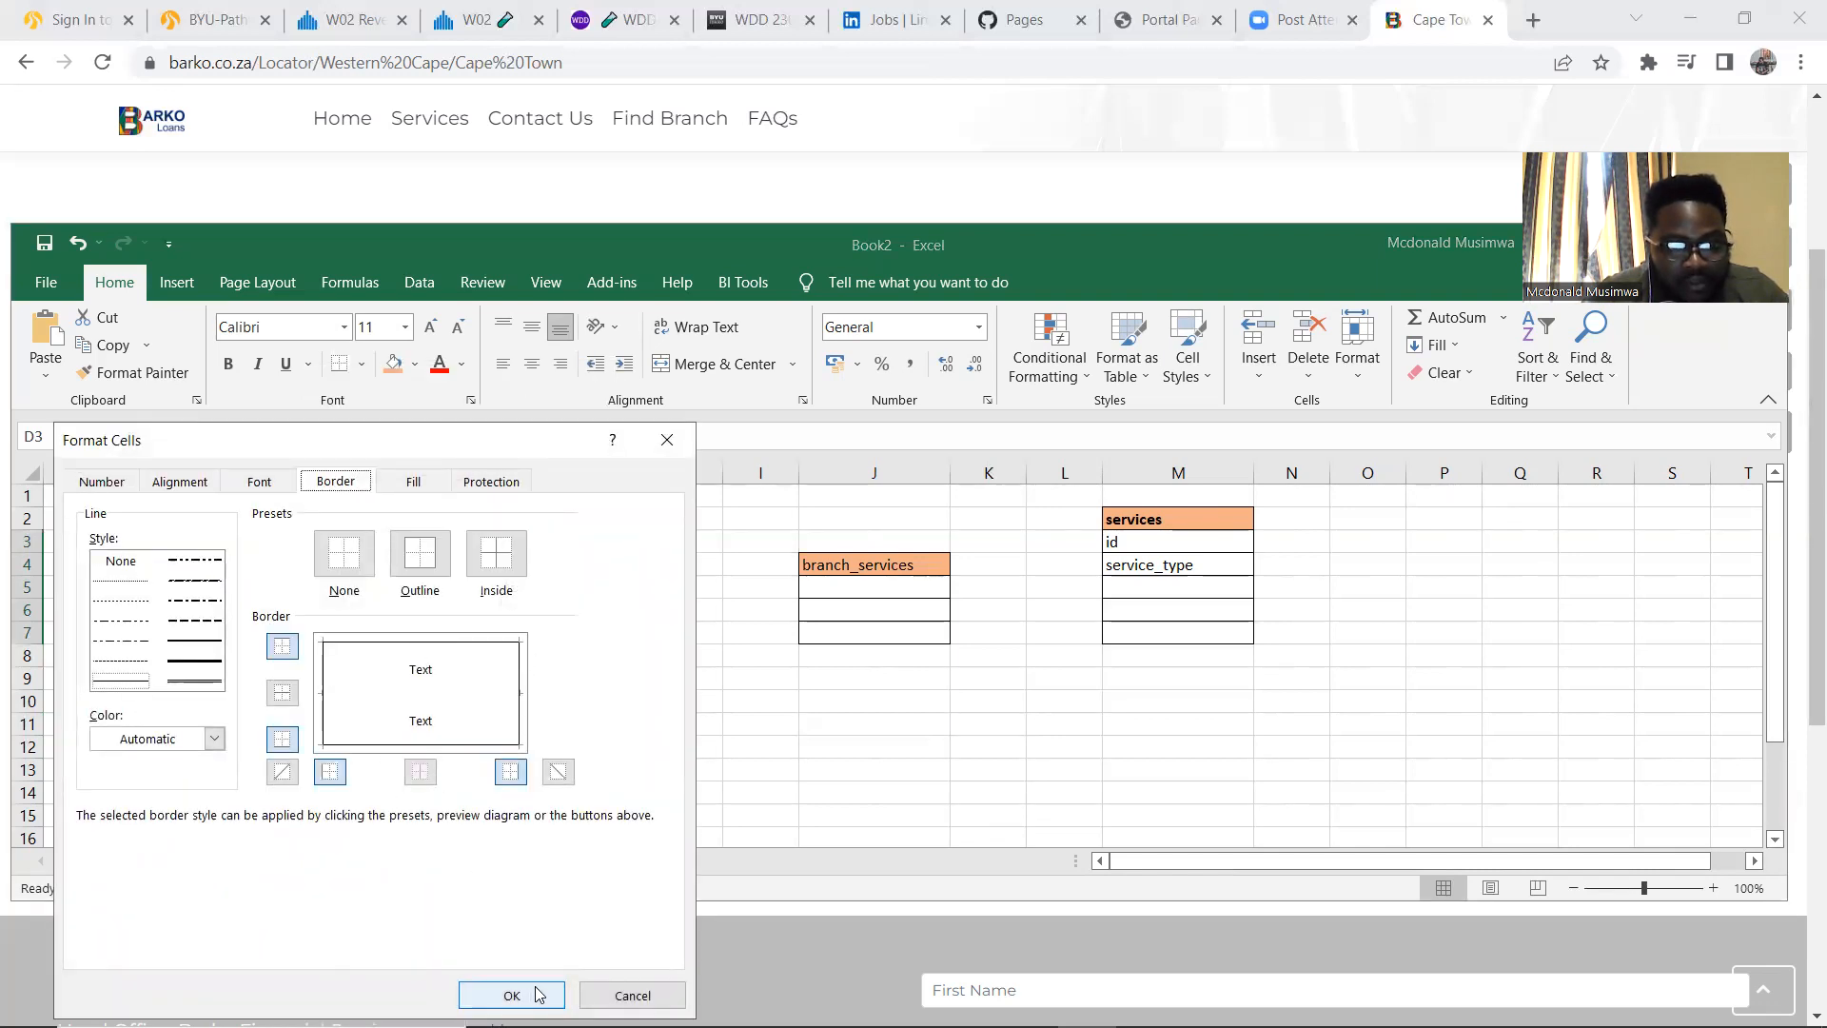
click(416, 704)
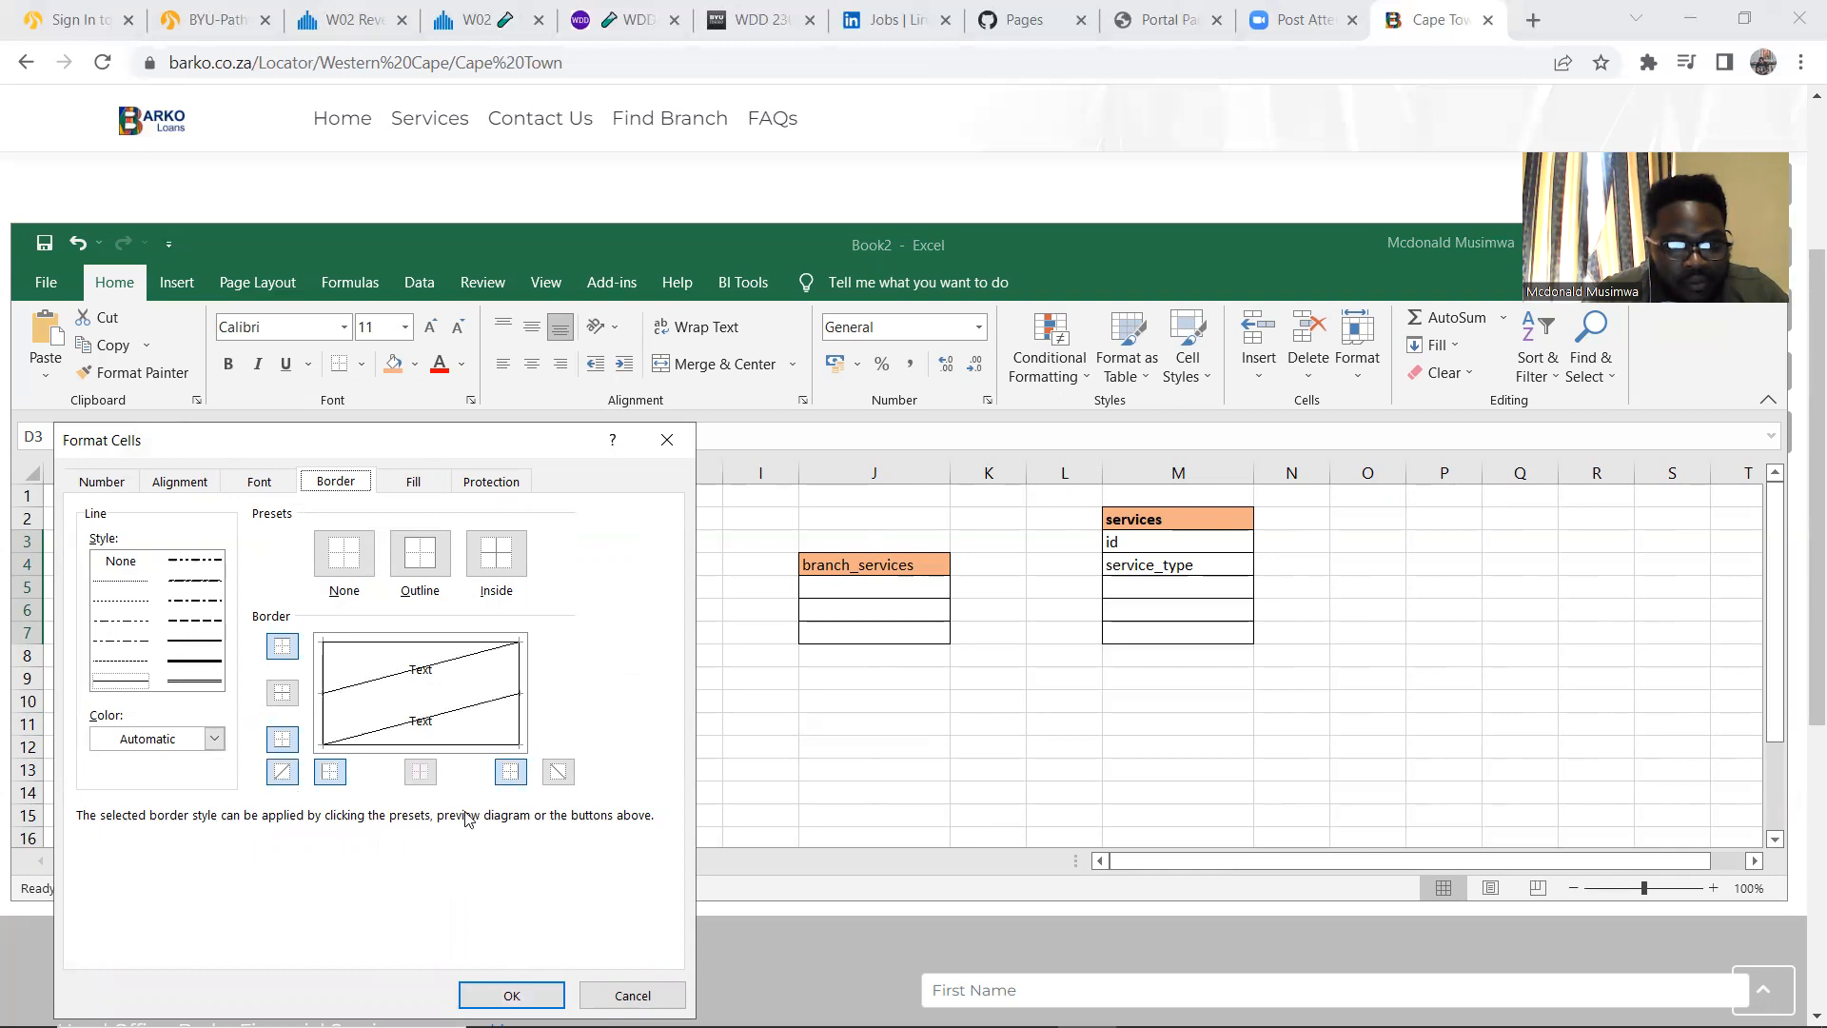
click(418, 672)
click(420, 723)
click(416, 672)
click(428, 723)
click(467, 679)
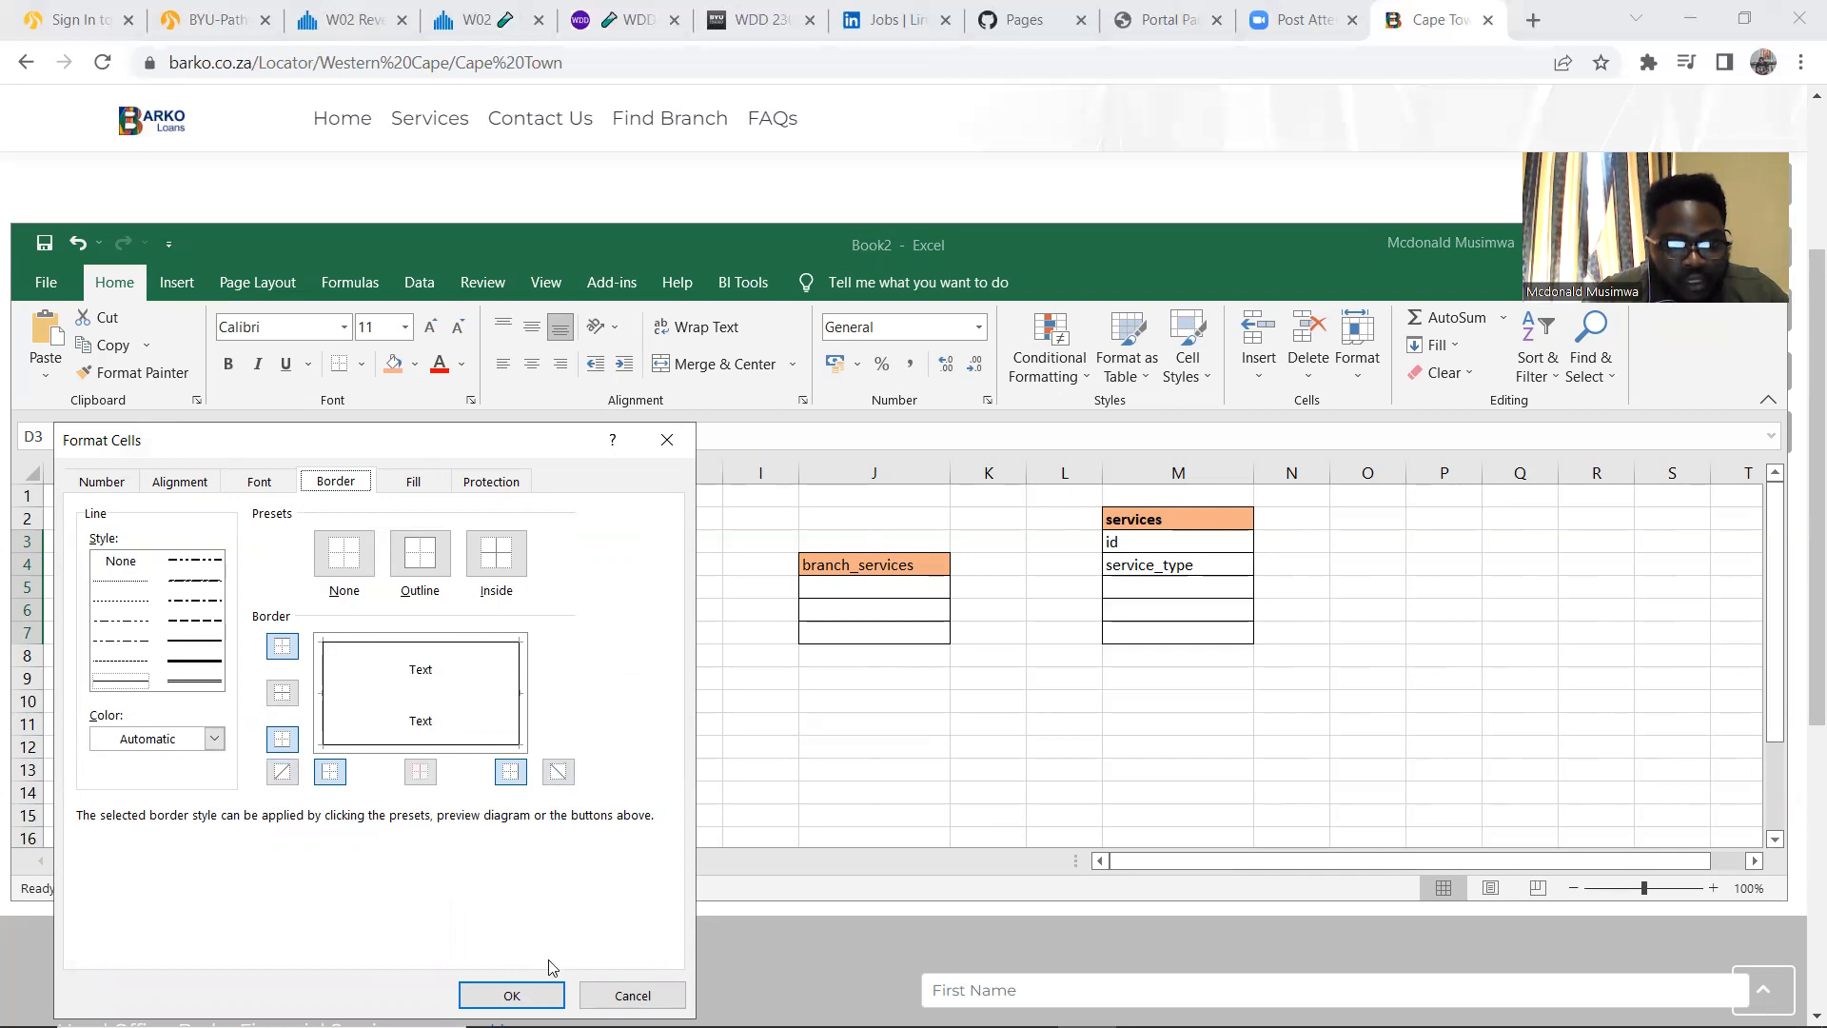
Apply the outline border to D3:D7 and enter status in cell D3 as the table heading
click(511, 995)
click(322, 586)
click(321, 543)
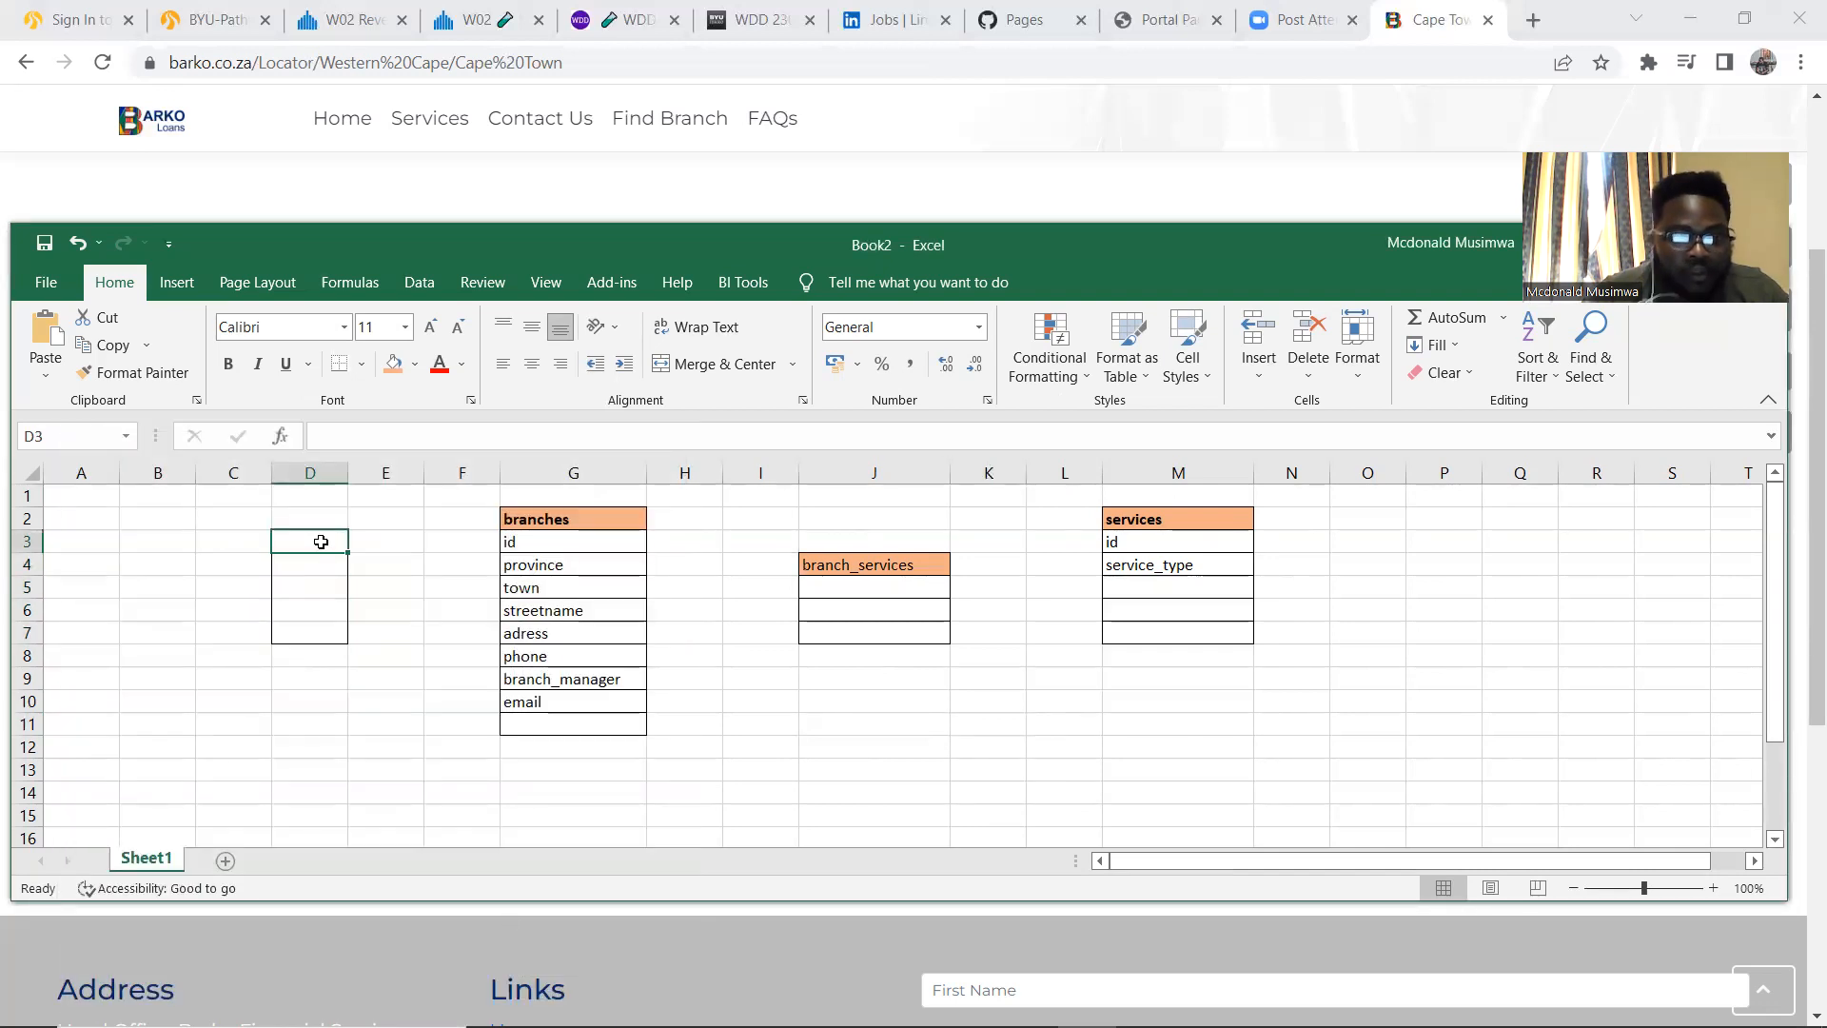
text(status)
click(281, 609)
Format the status heading cell with orange fill and bold text
click(284, 544)
click(393, 364)
click(233, 369)
click(362, 694)
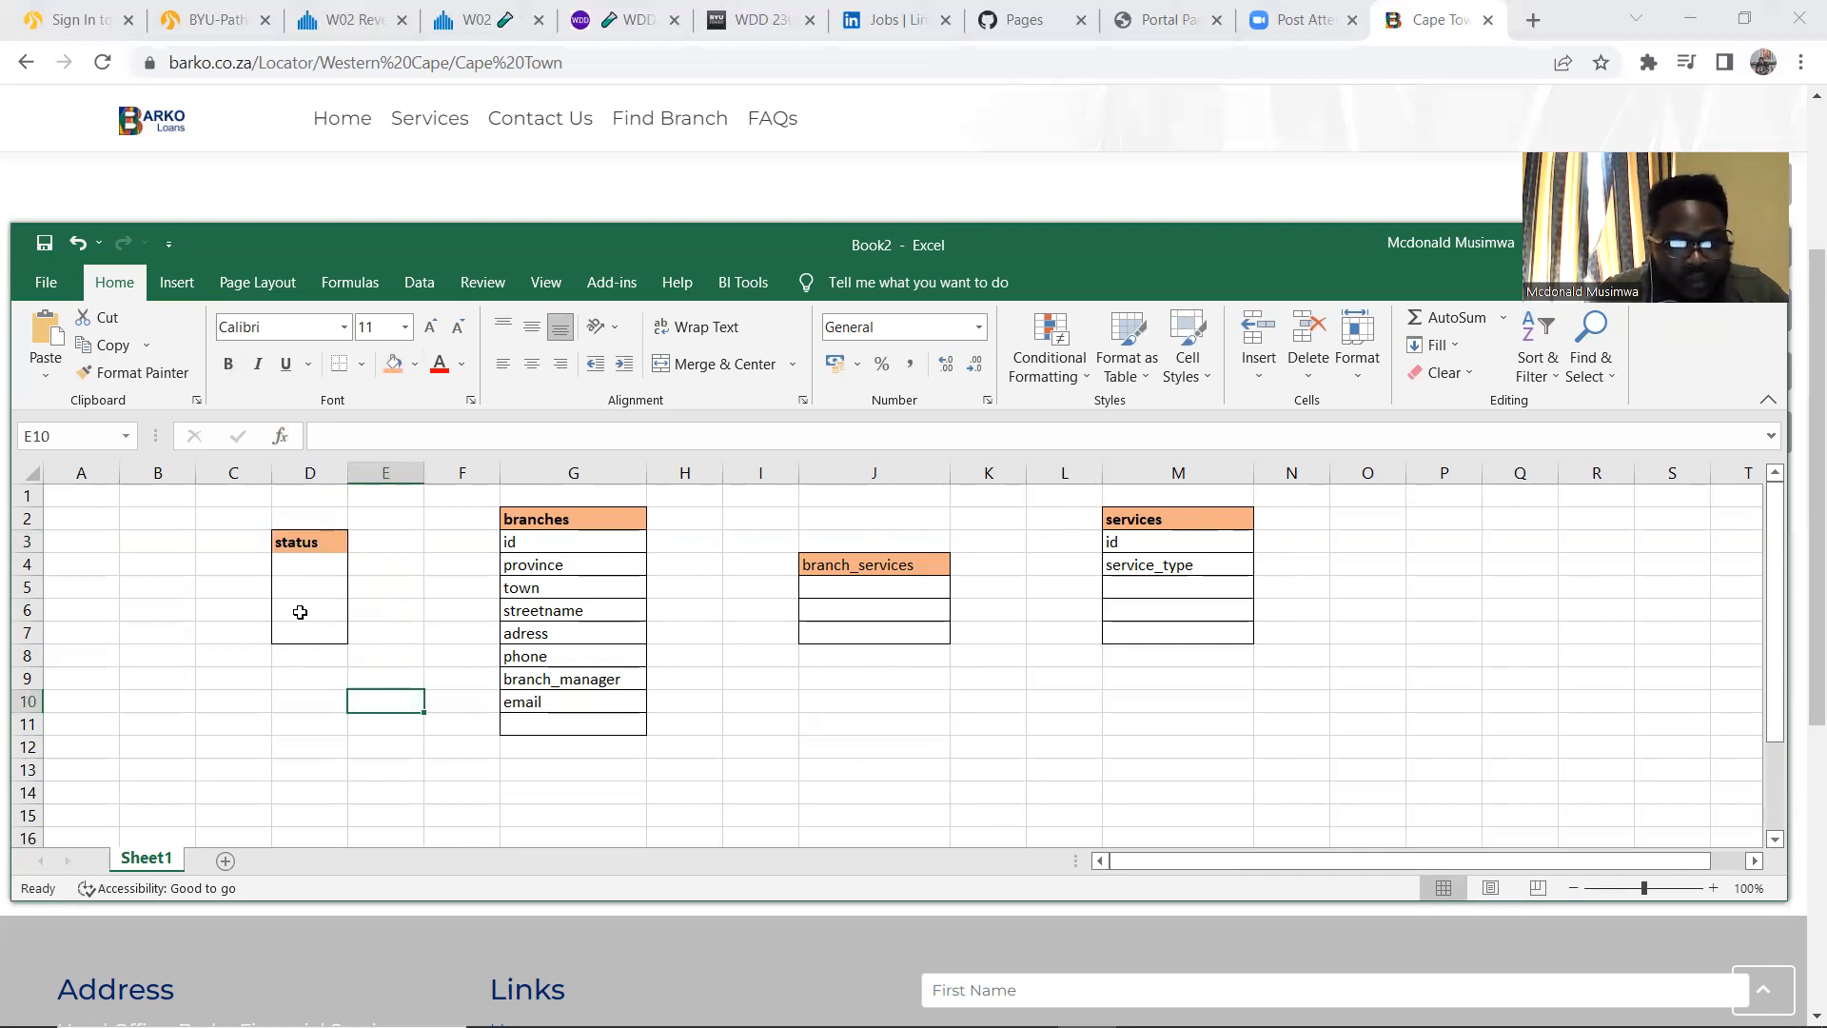
click(300, 612)
right_click(300, 612)
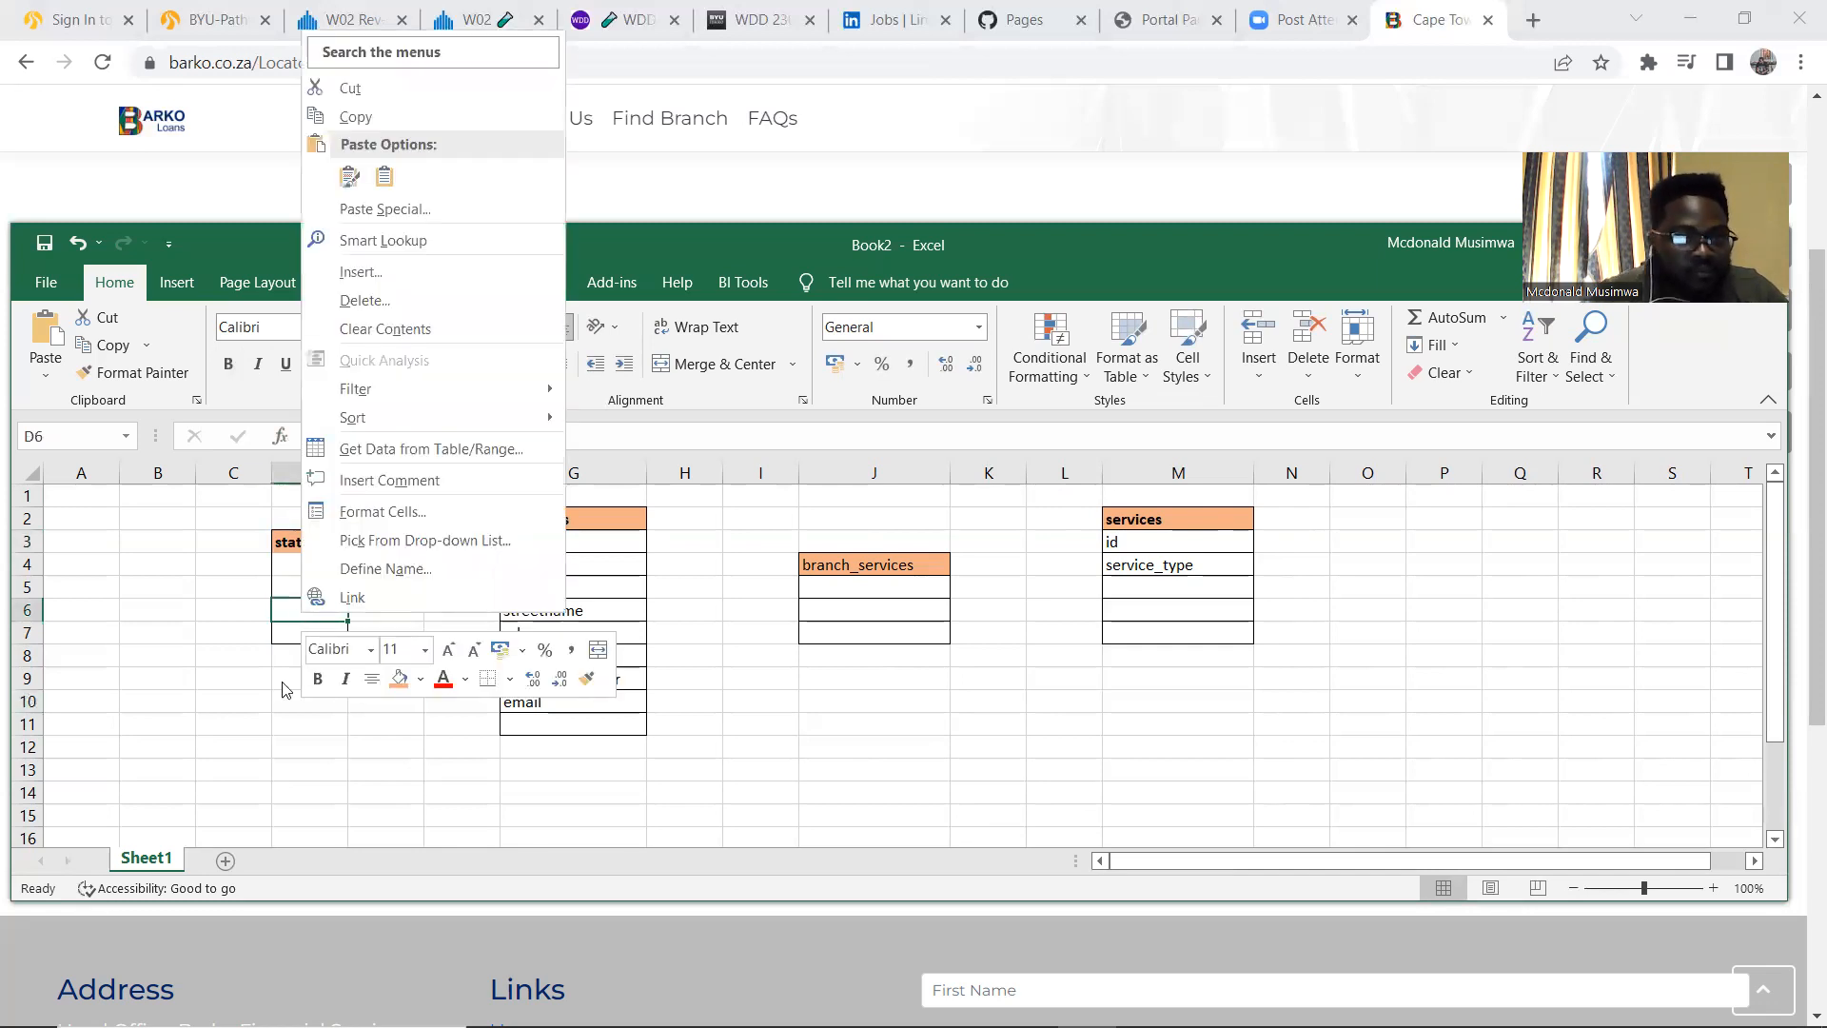
key(Escape)
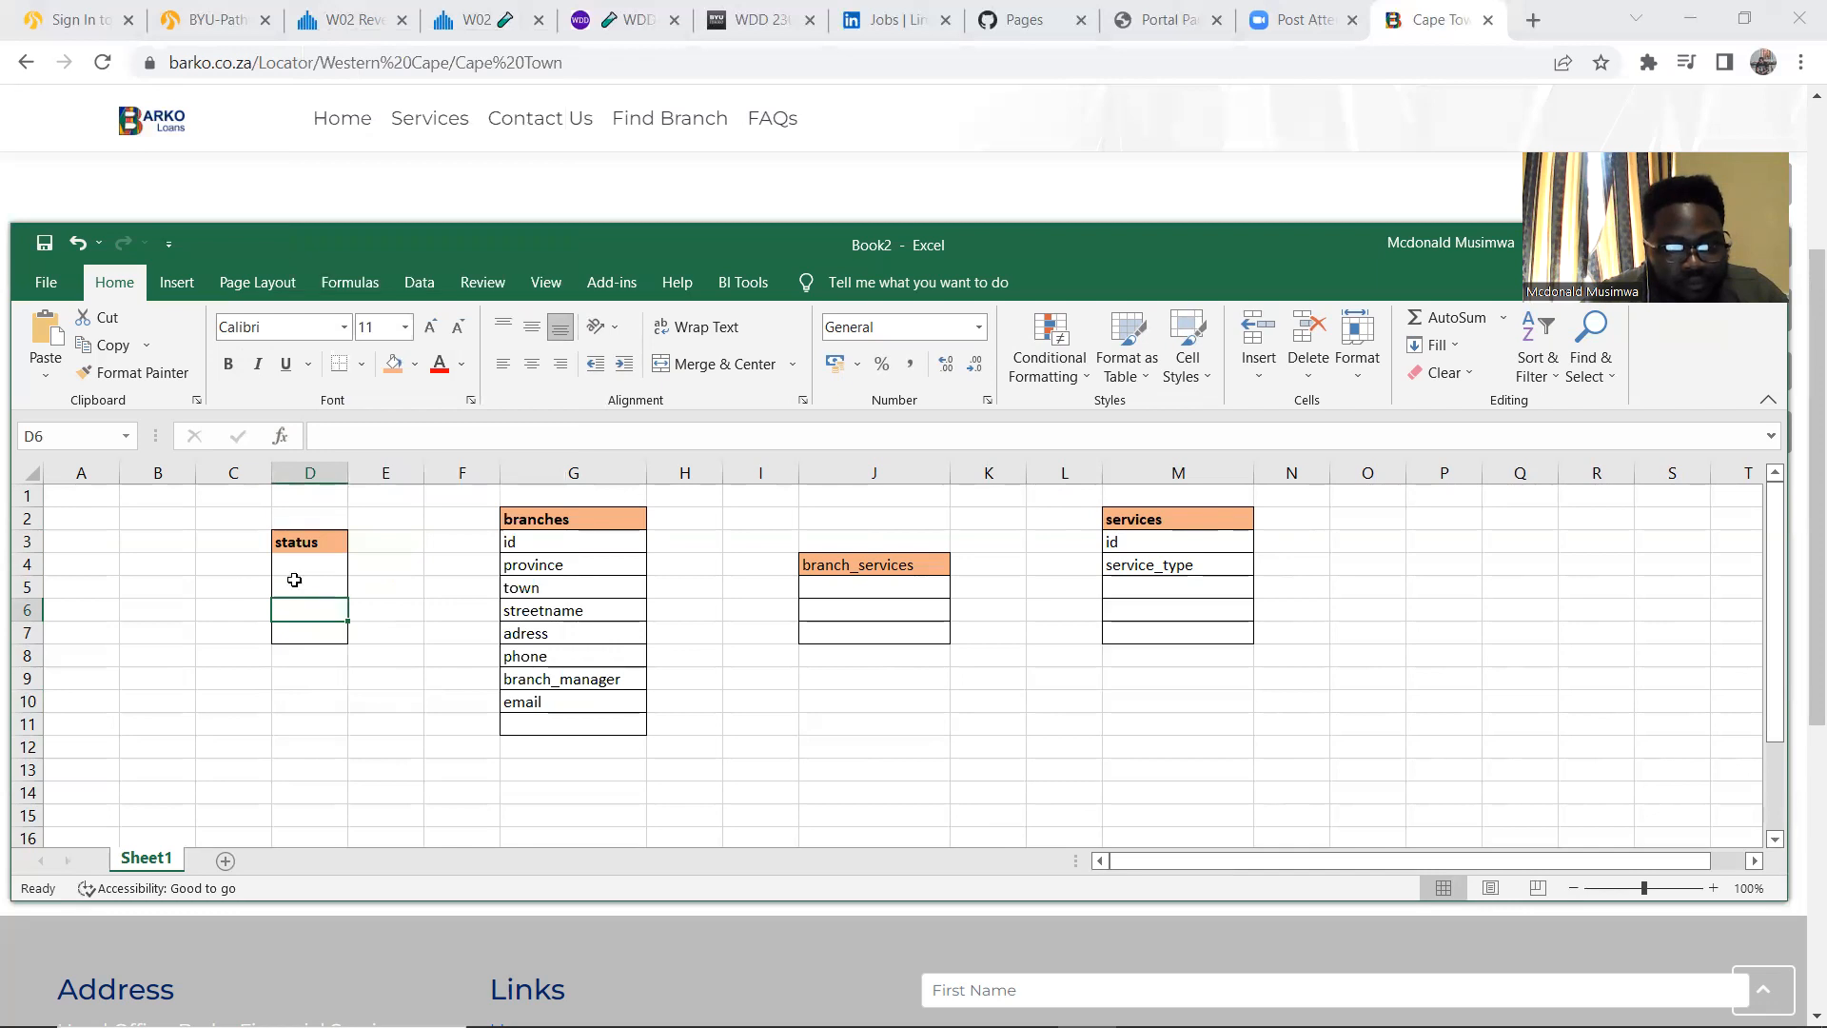
Enter status_condition as a field of the status table in cell D5
click(295, 586)
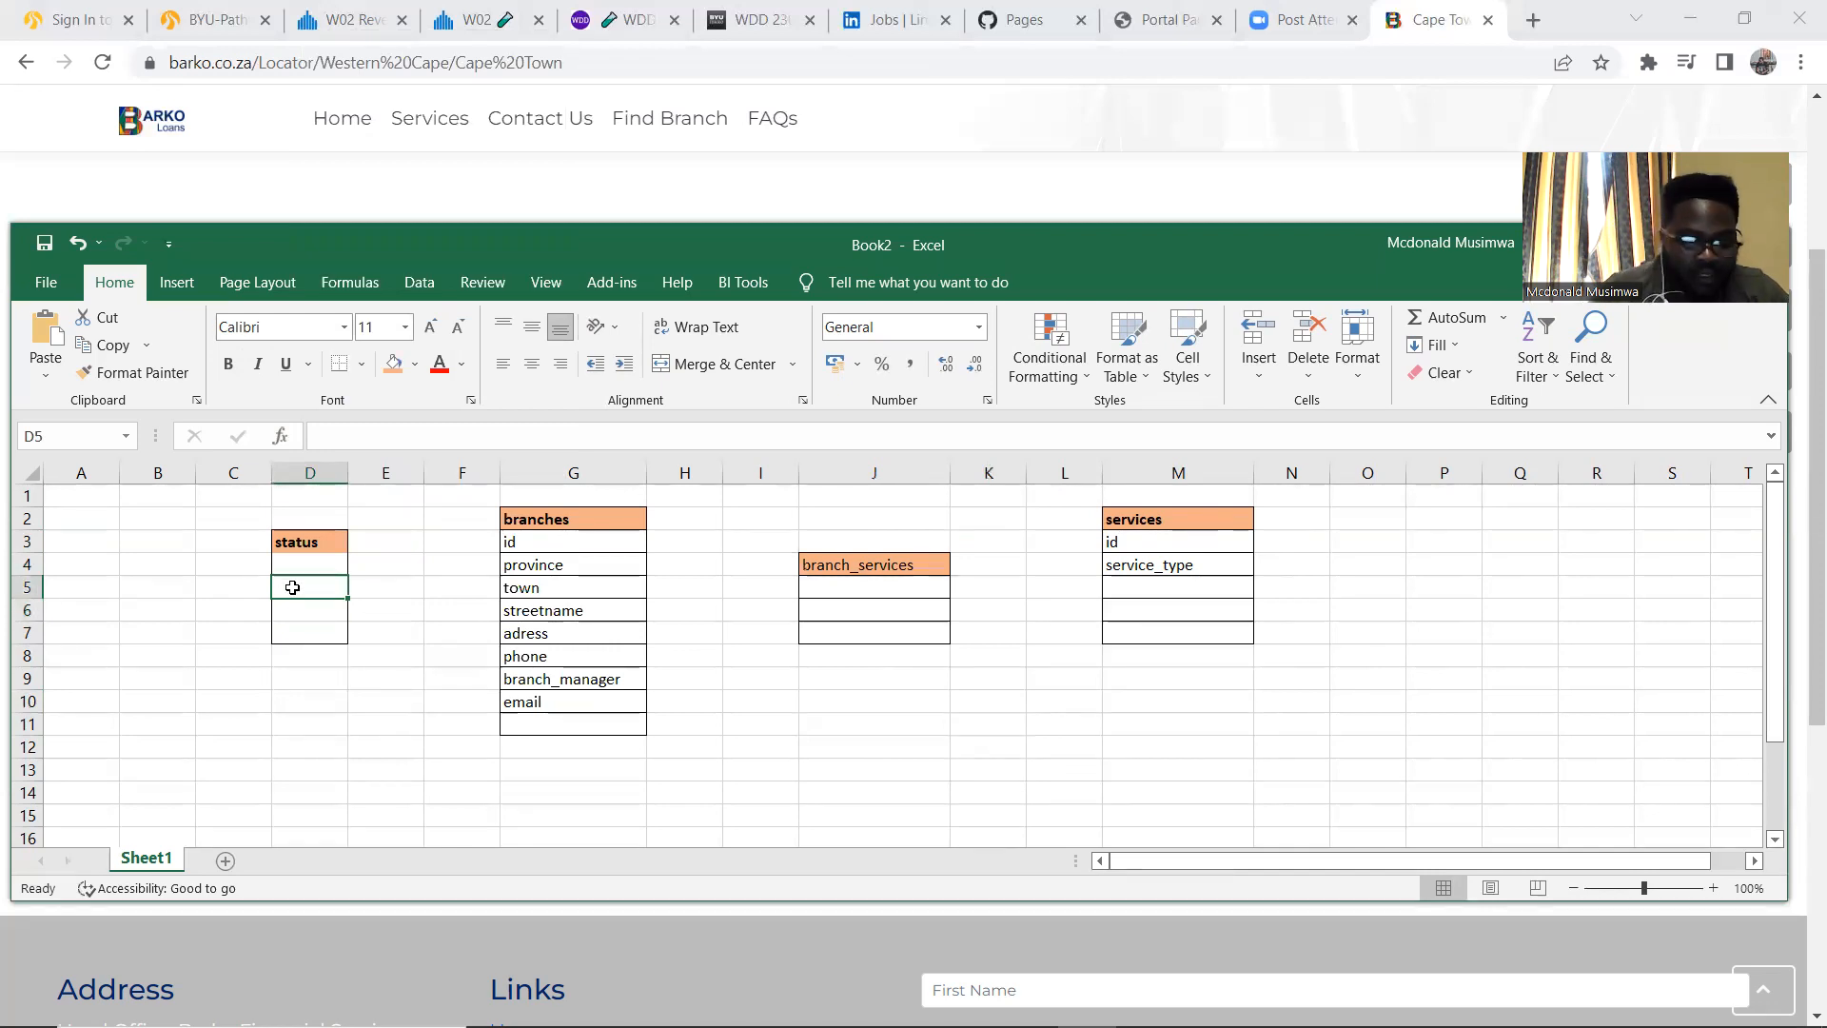
text(status)
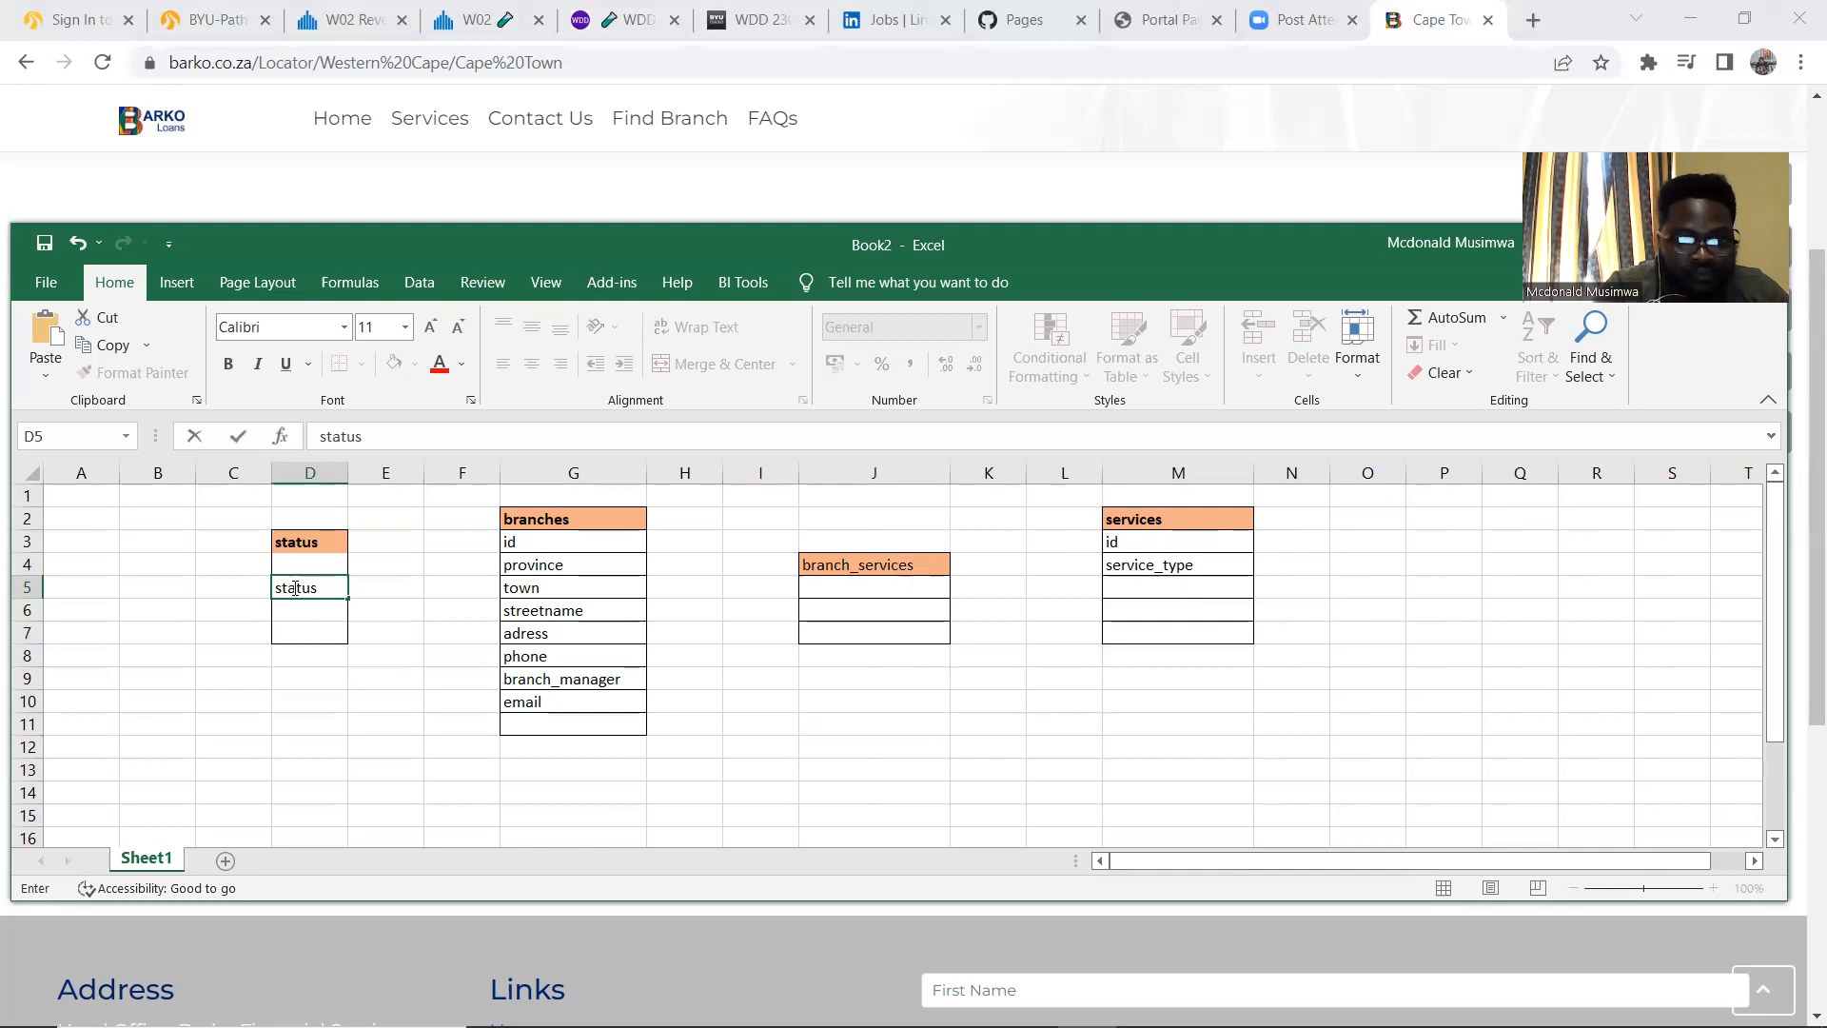
text(_condition)
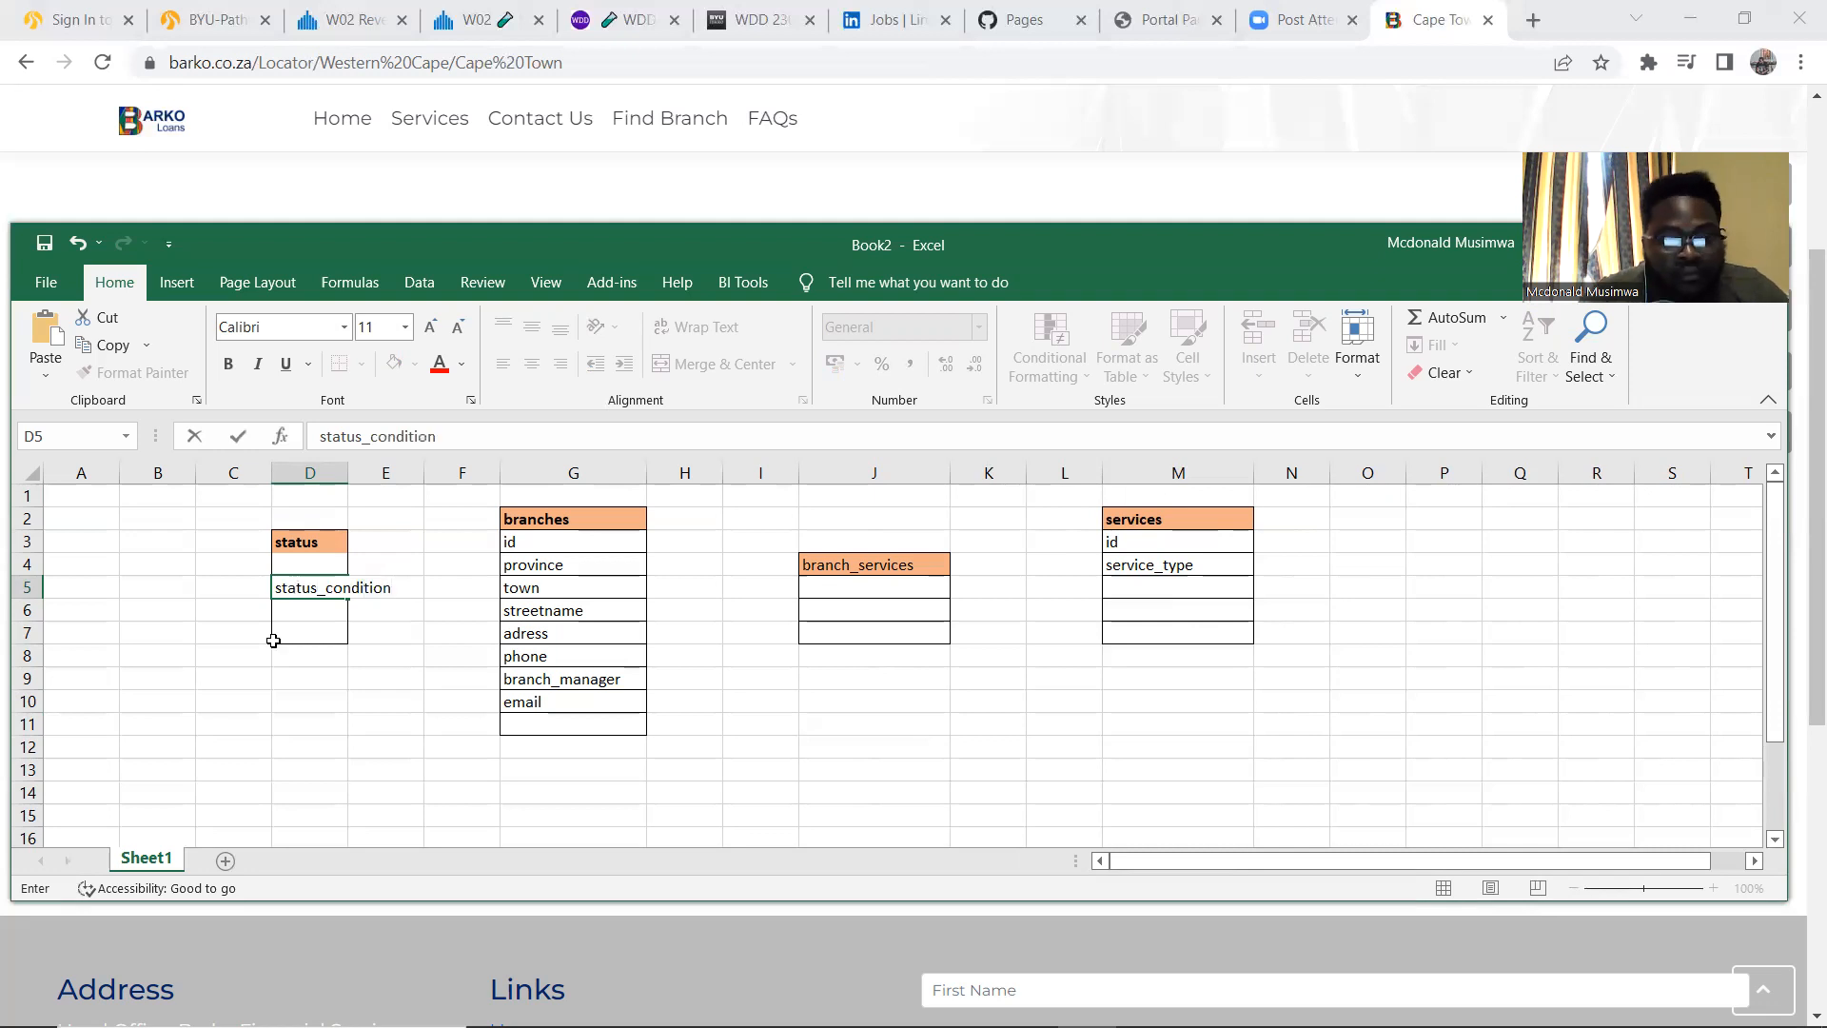
click(285, 677)
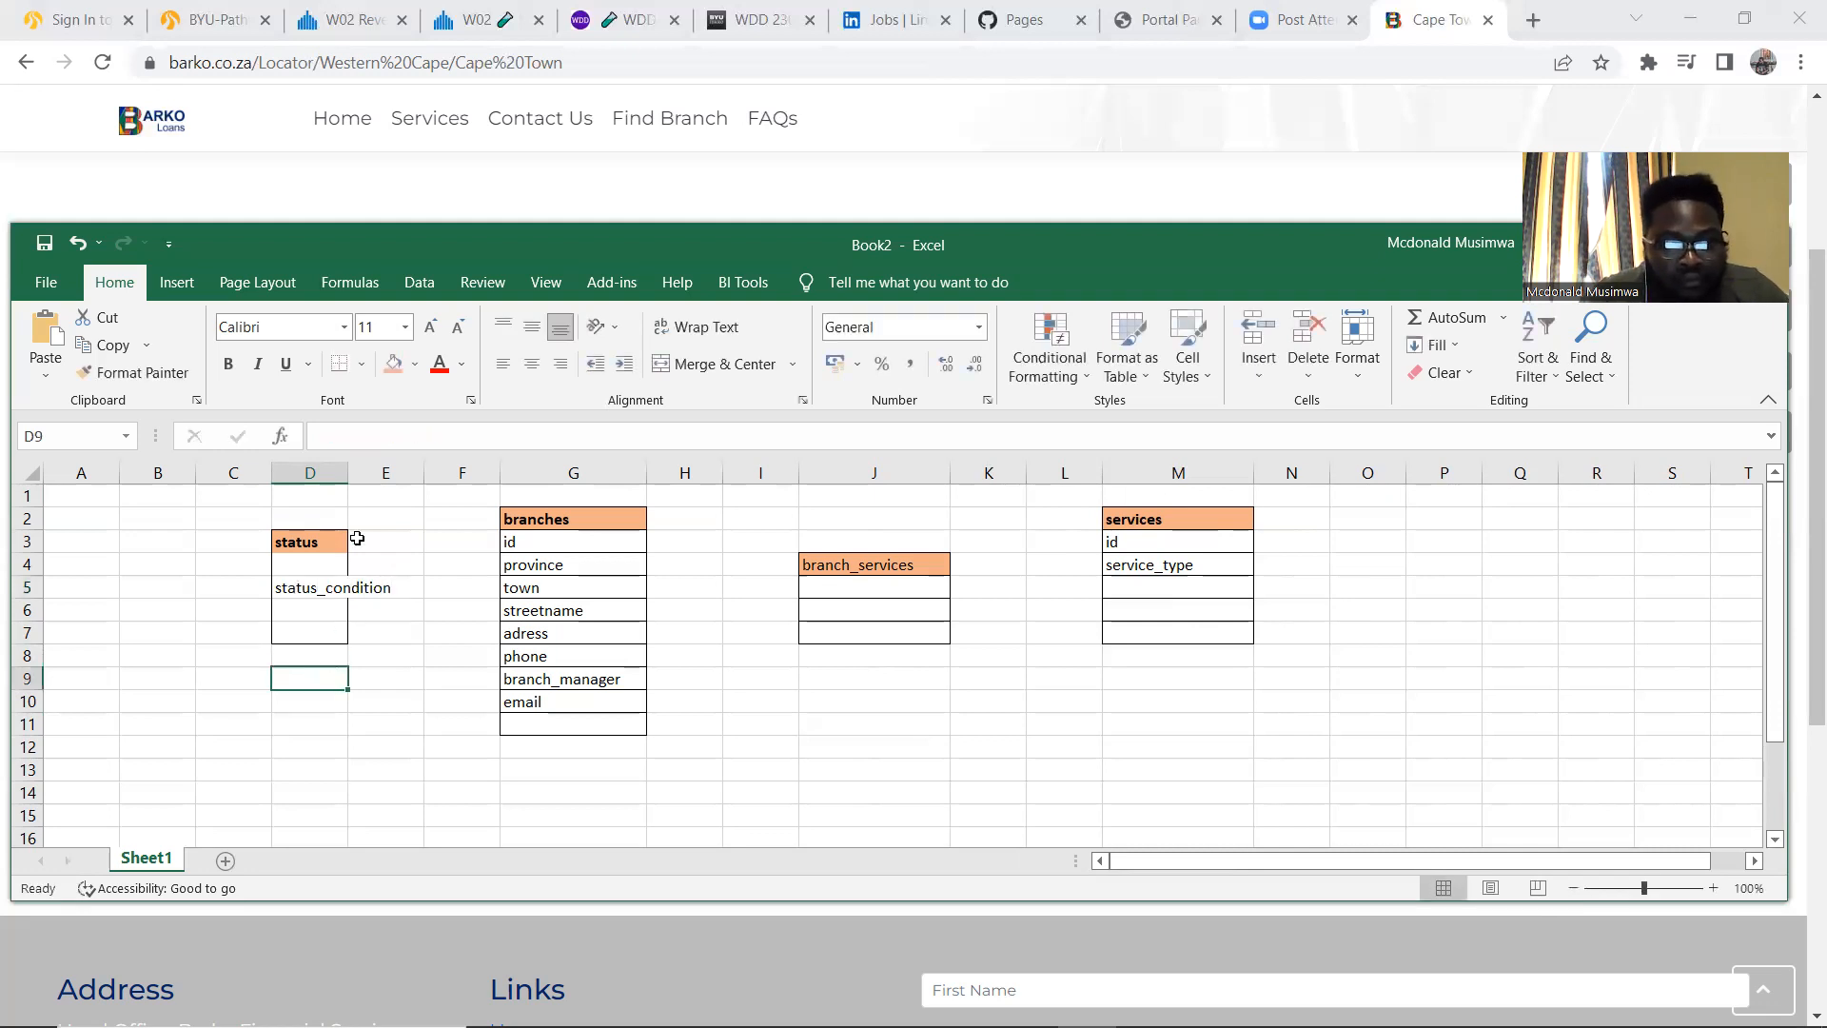
Widen column D so the status_condition field fits inside the status table
drag(354, 476, 422, 470)
click(440, 655)
click(367, 745)
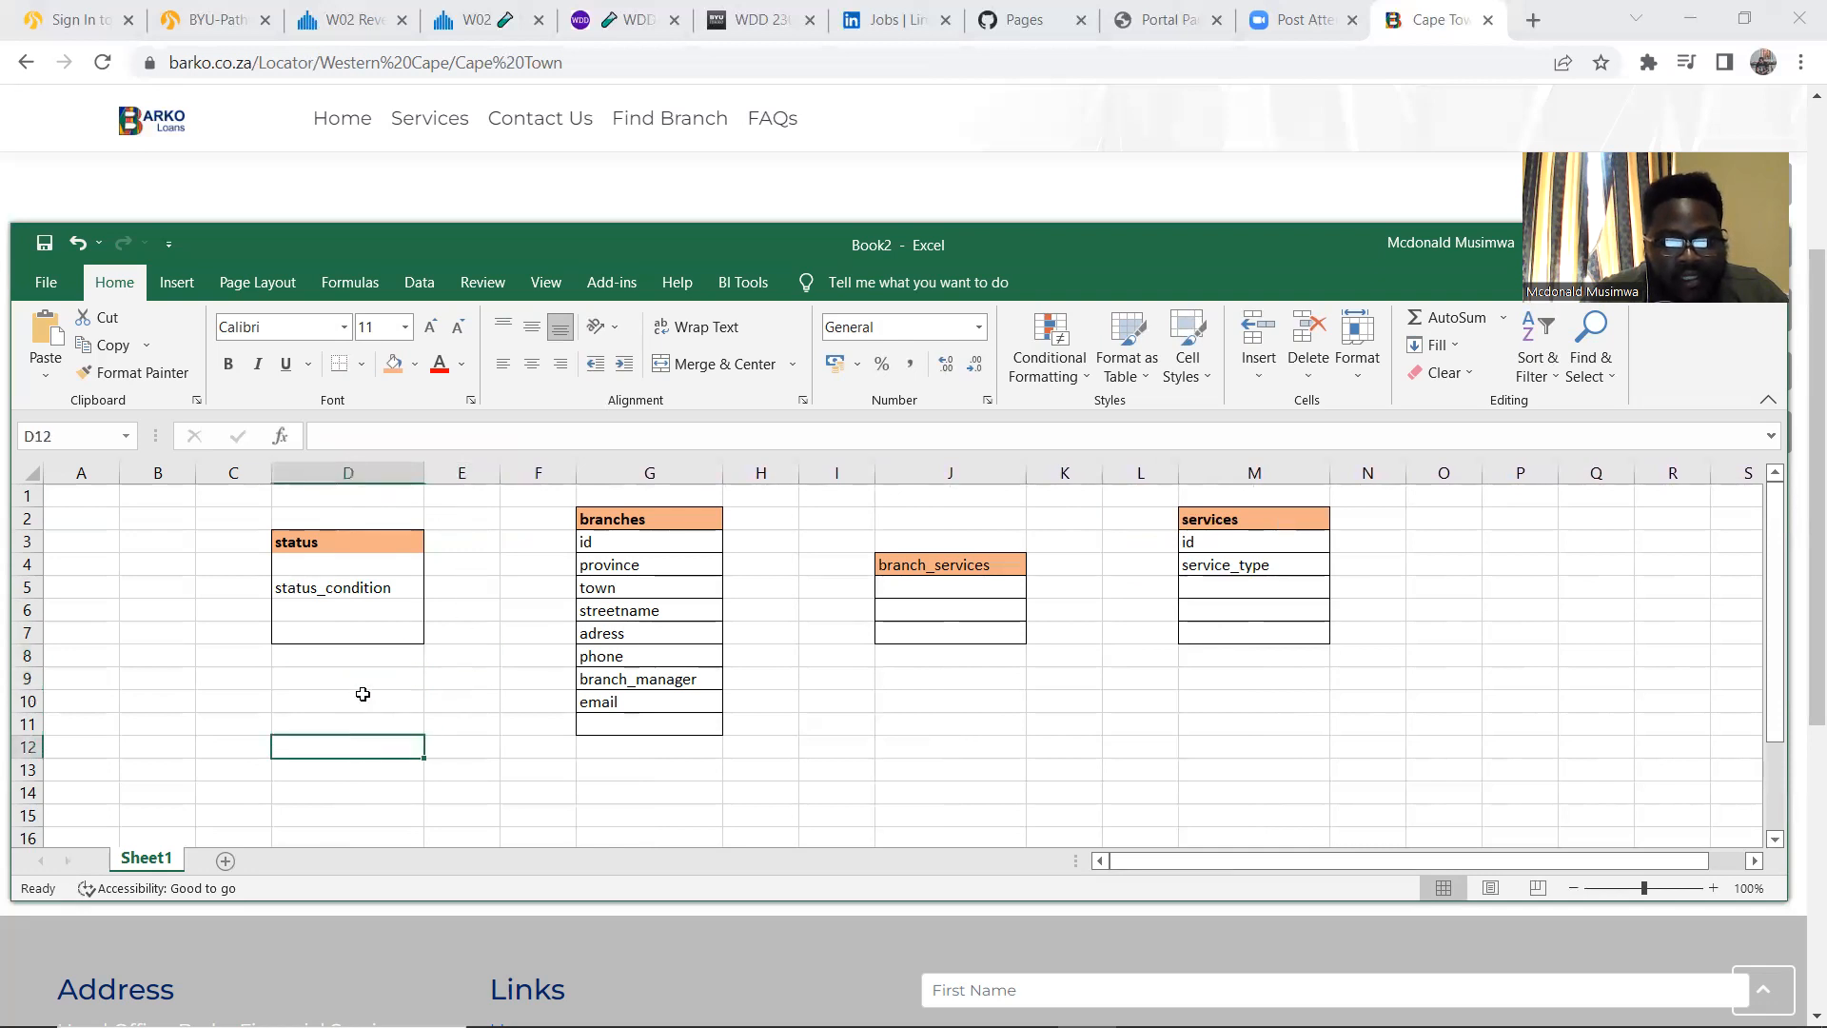
click(317, 594)
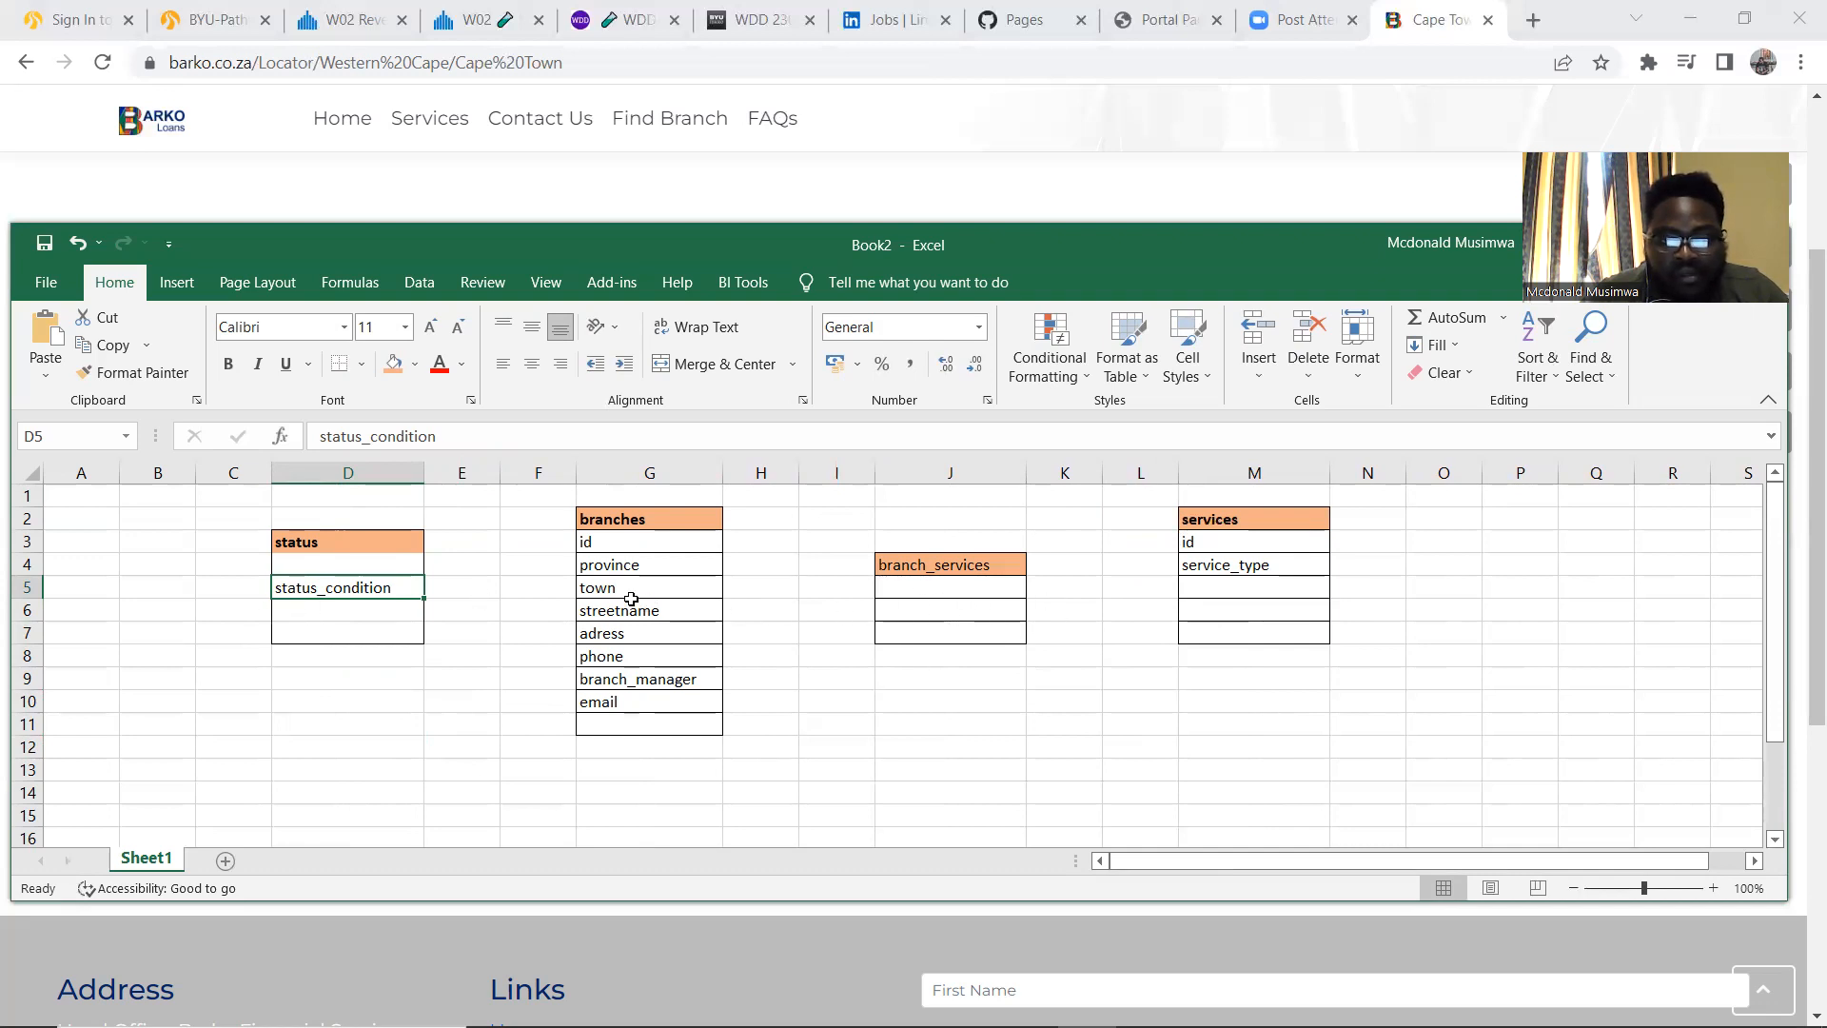
drag(716, 533, 654, 734)
drag(1137, 519, 1272, 655)
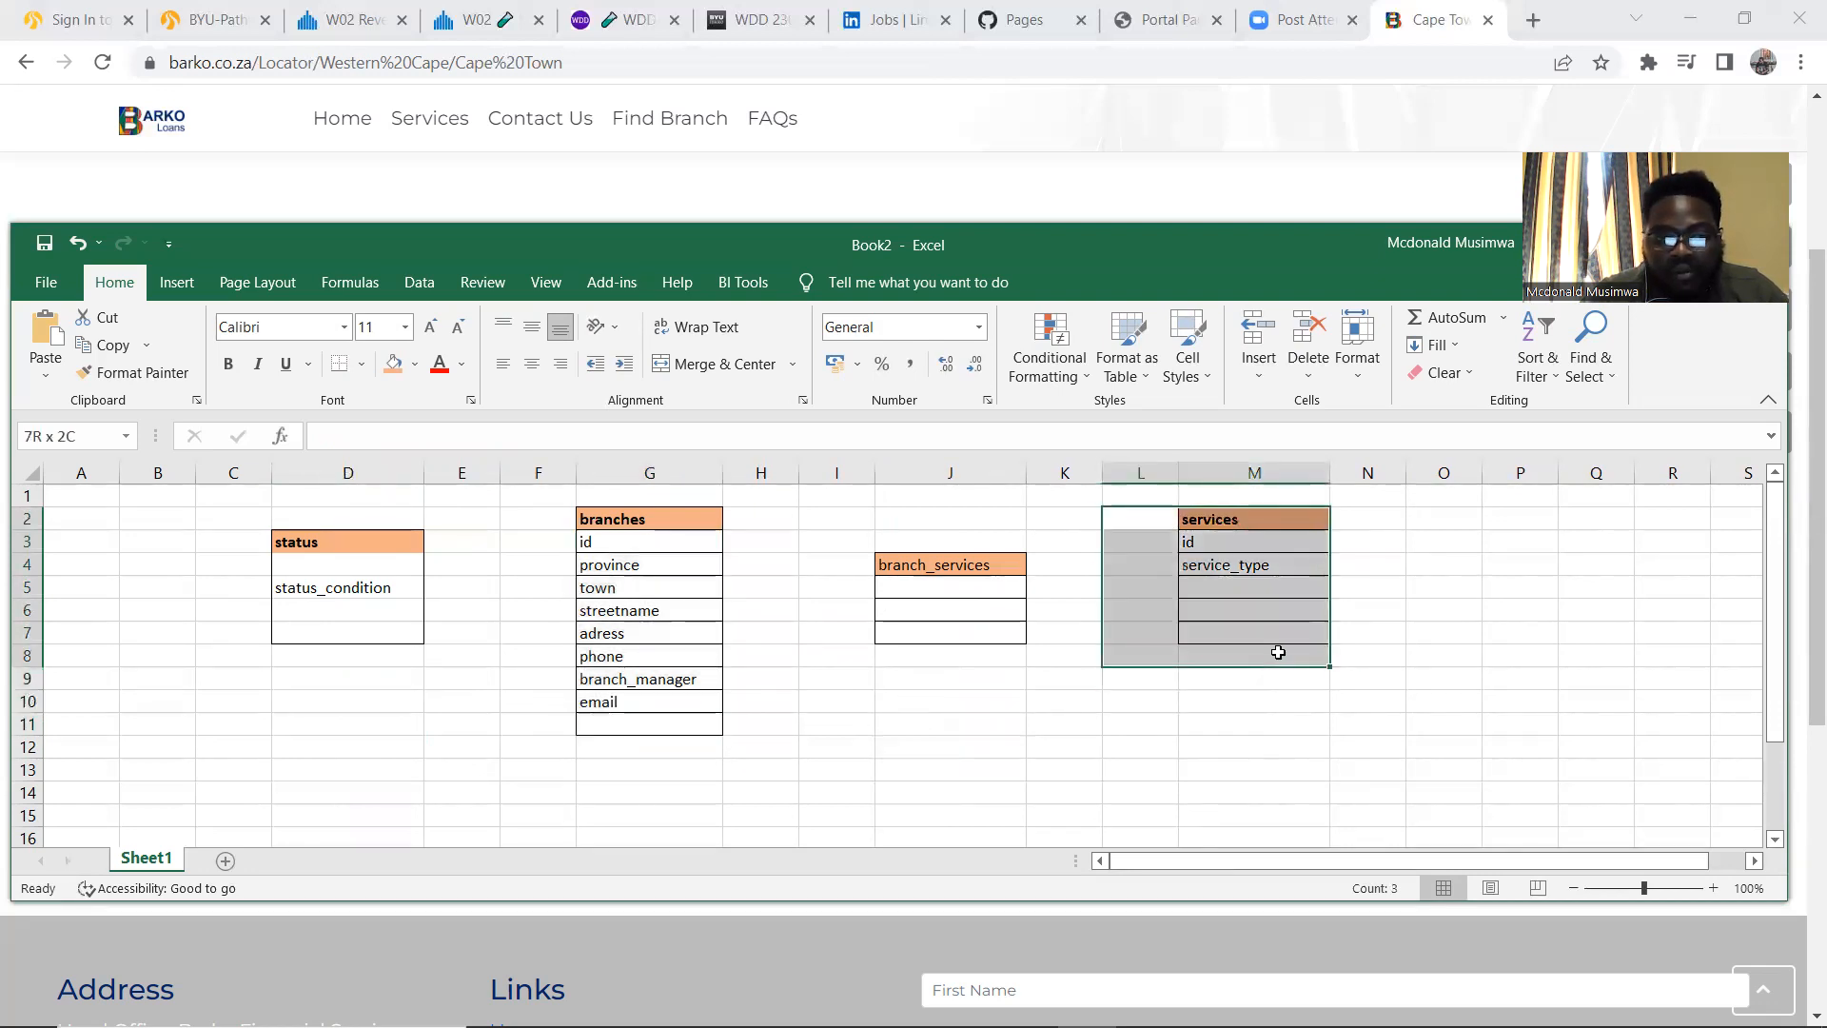
drag(355, 685, 157, 540)
click(637, 586)
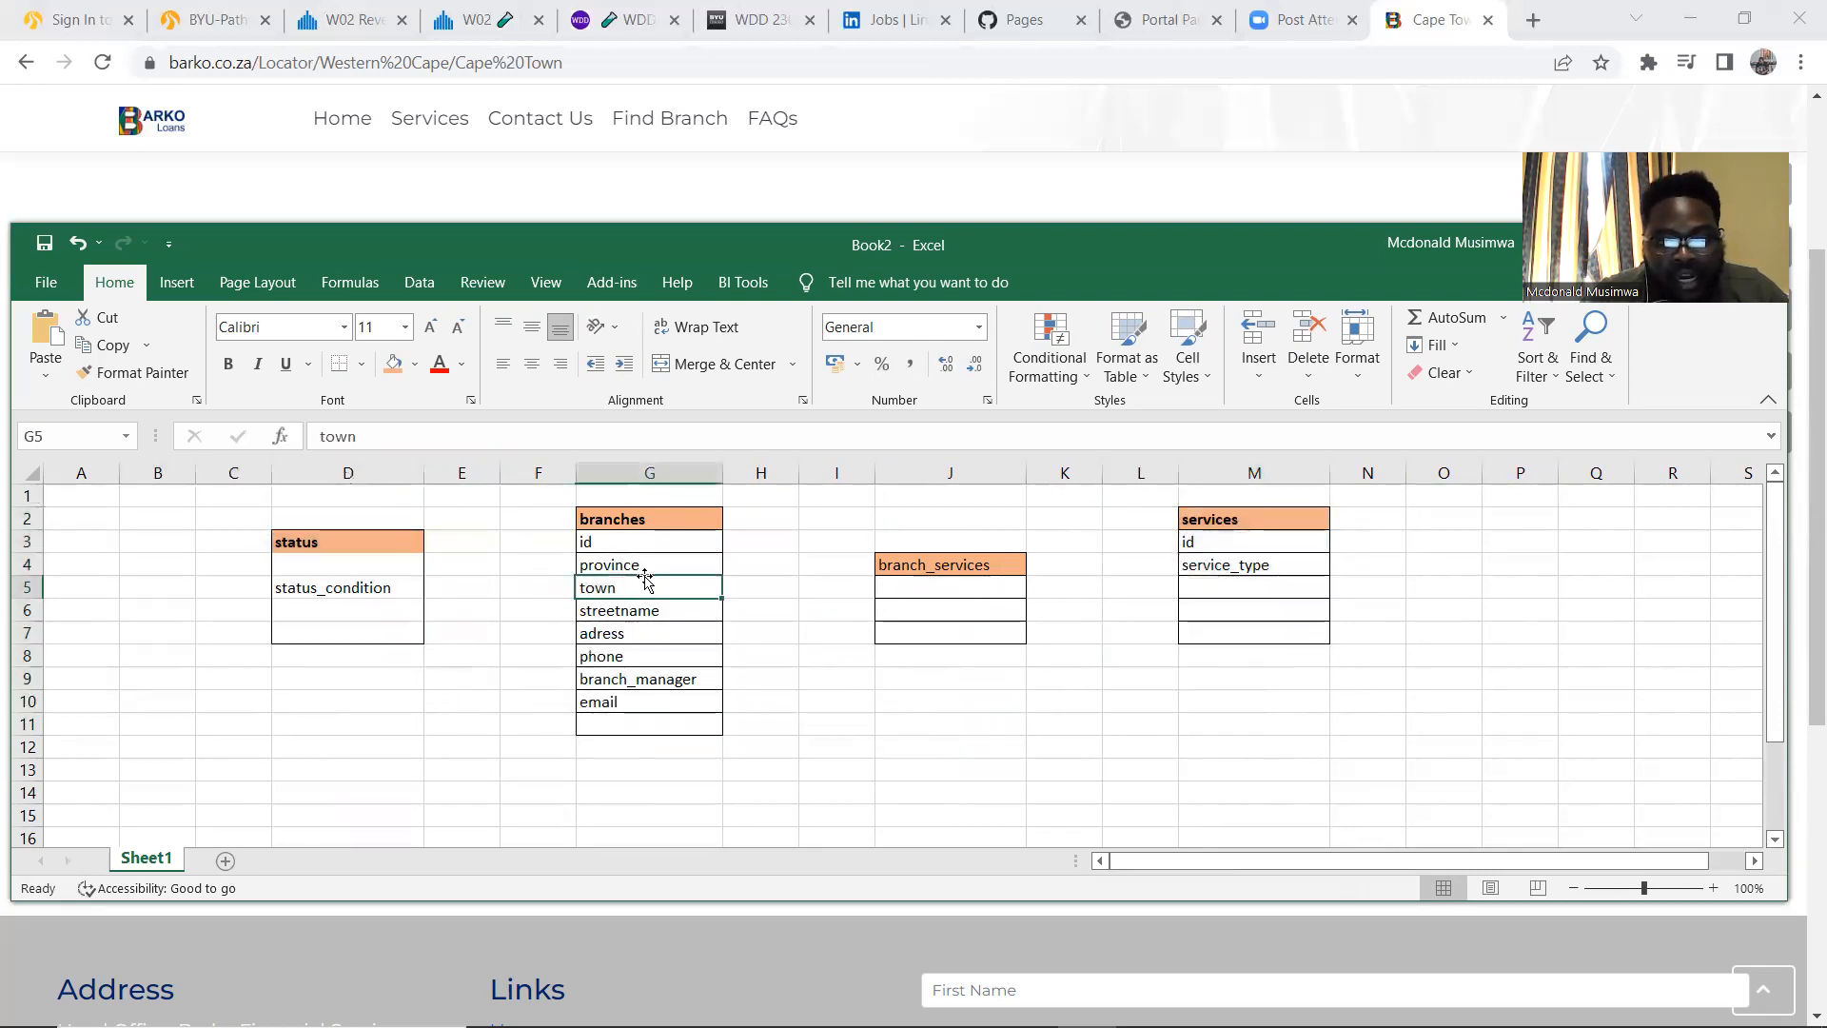
click(574, 737)
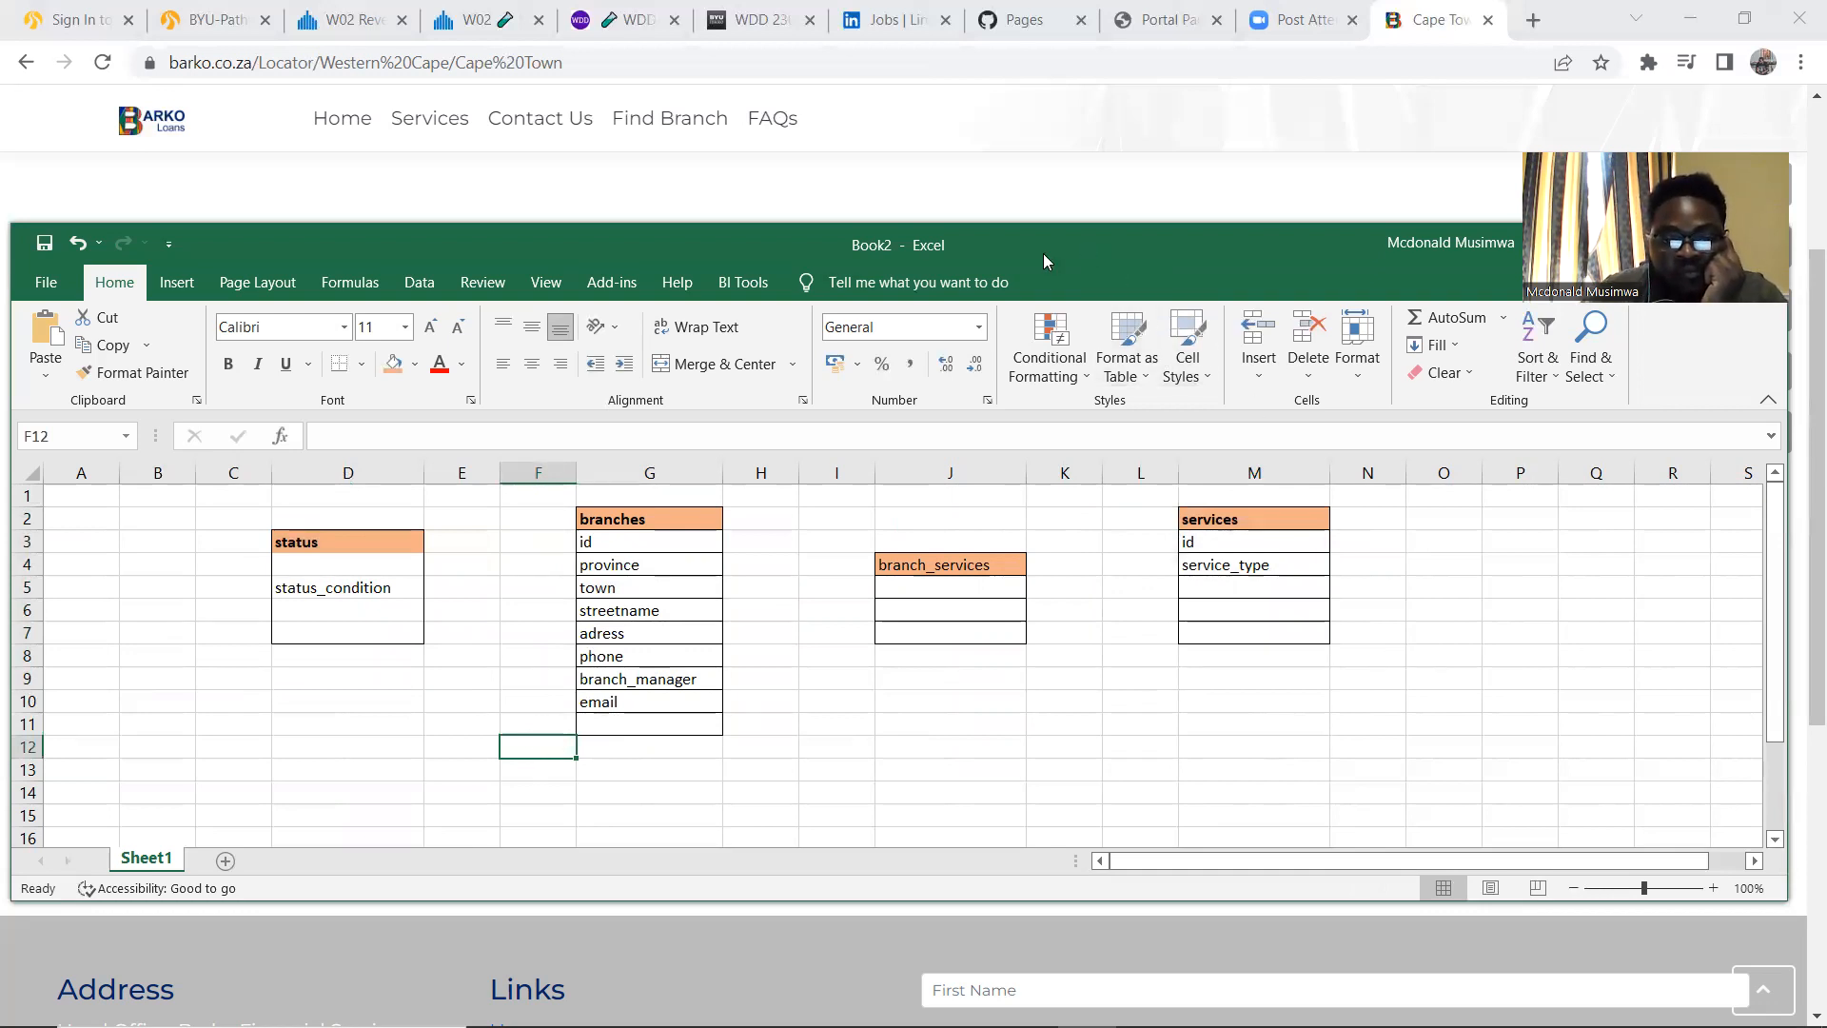
Minimize the Excel workbook, launch MySQL Workbench and open the localhost connection
drag(1044, 253, 832, 290)
click(1441, 278)
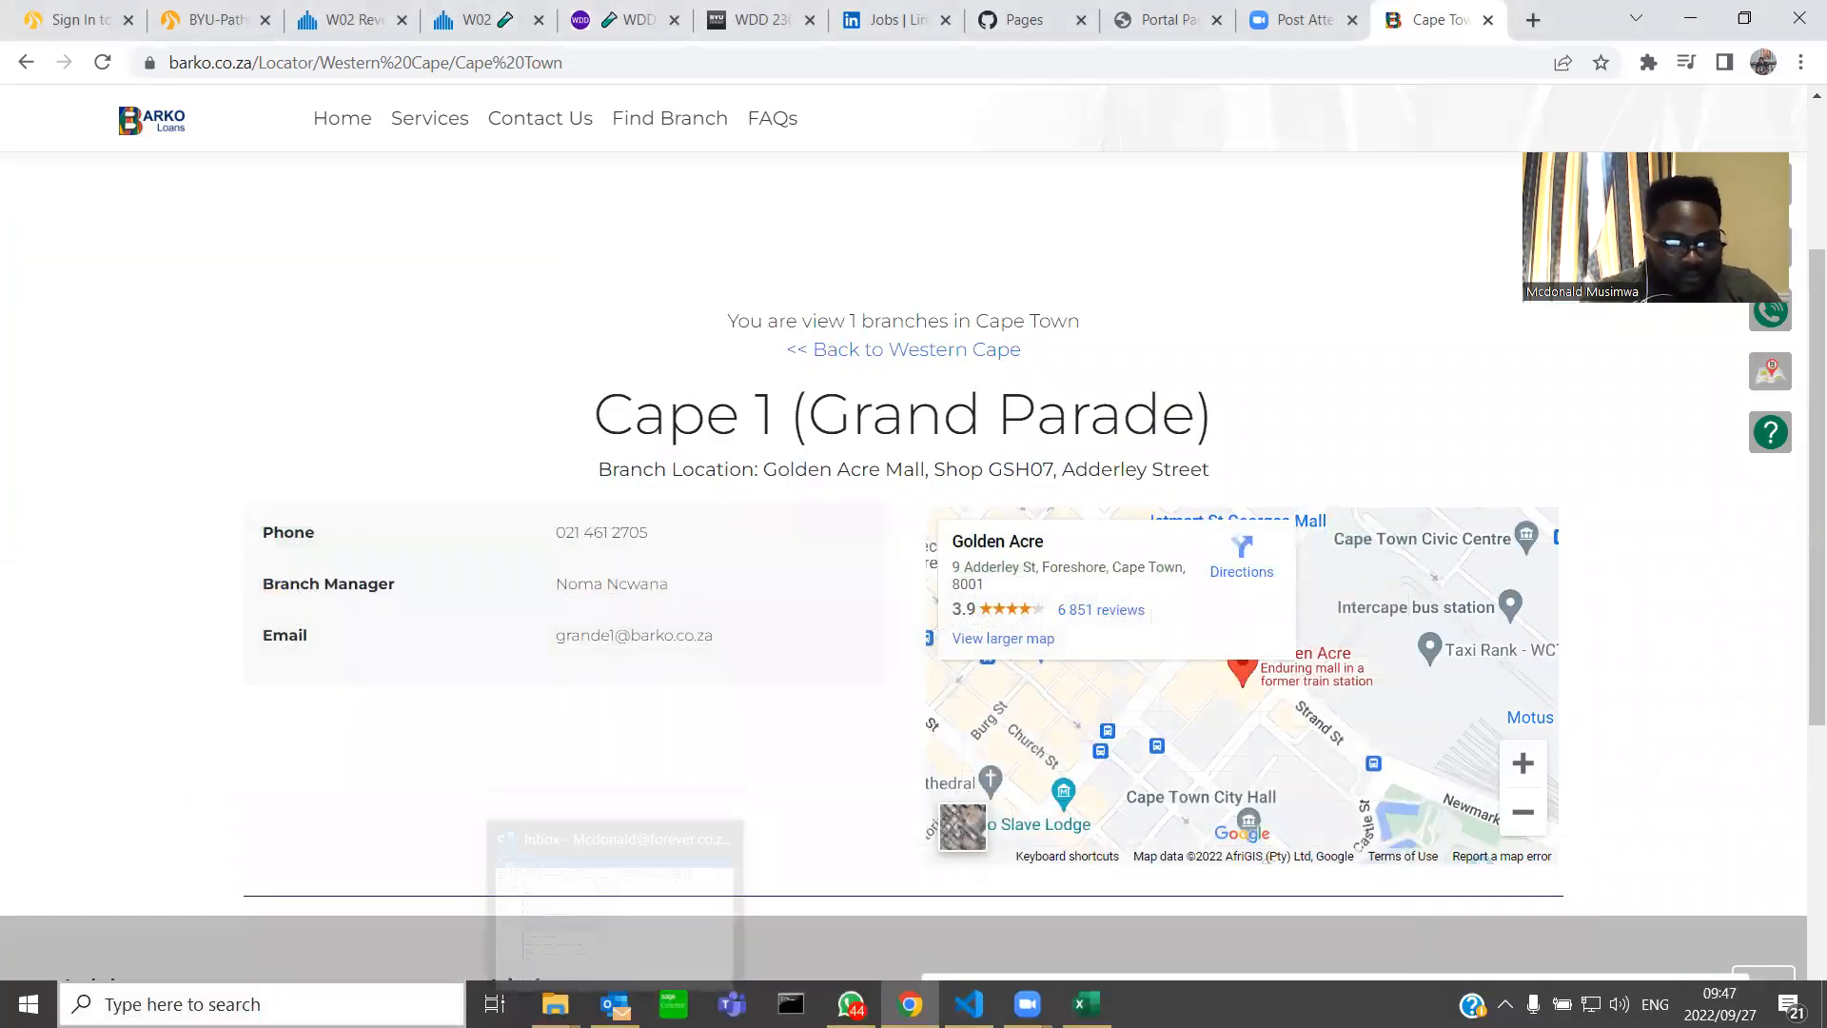
click(276, 1004)
text(my)
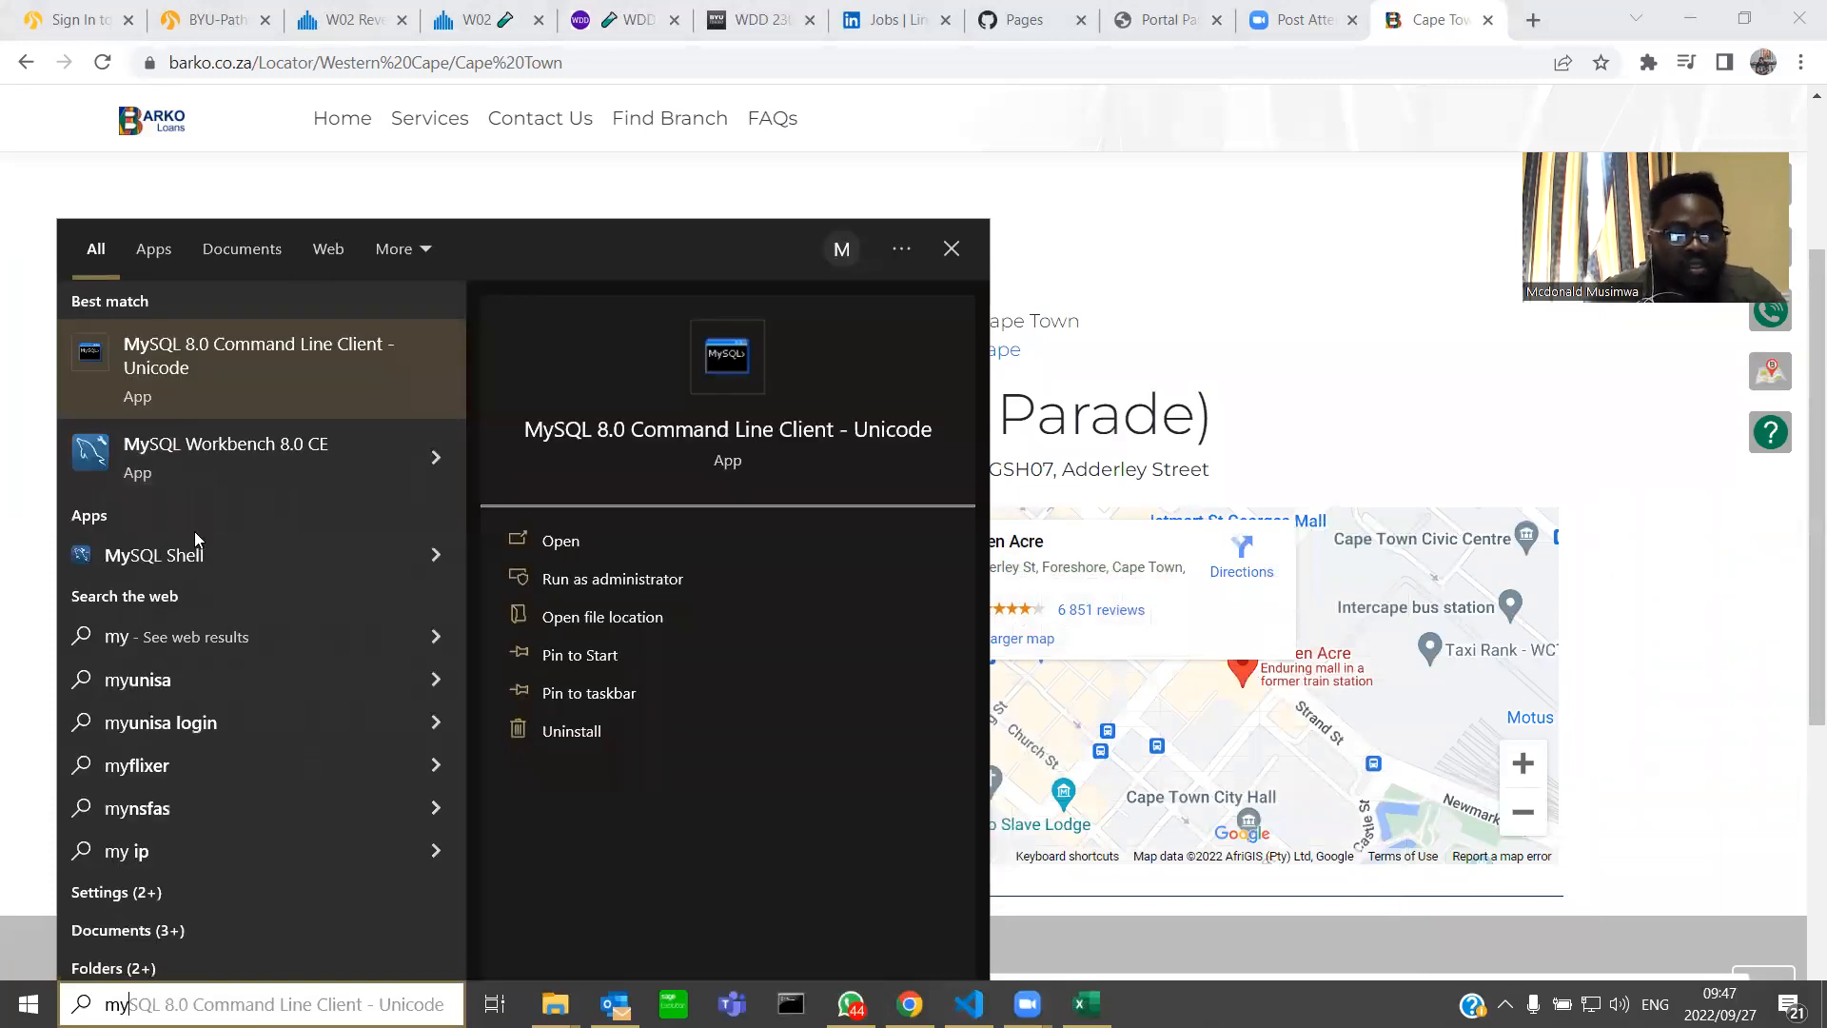
key(Escape)
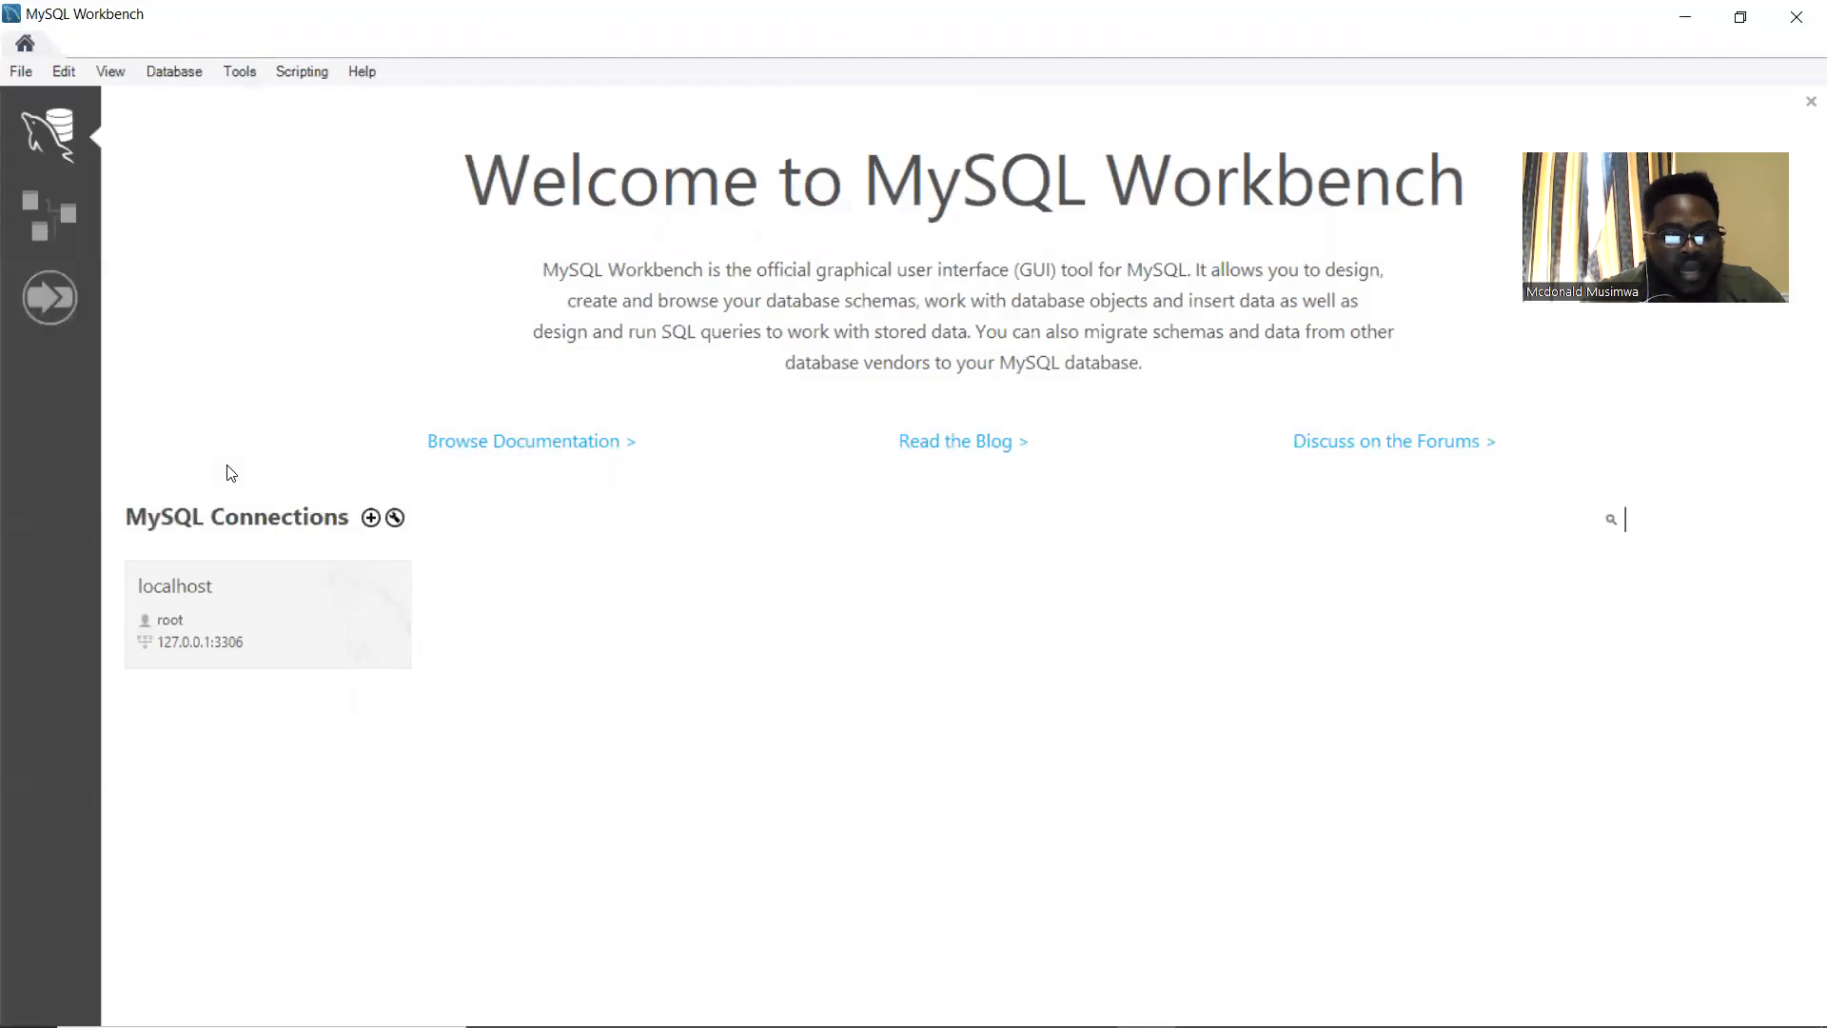
click(206, 630)
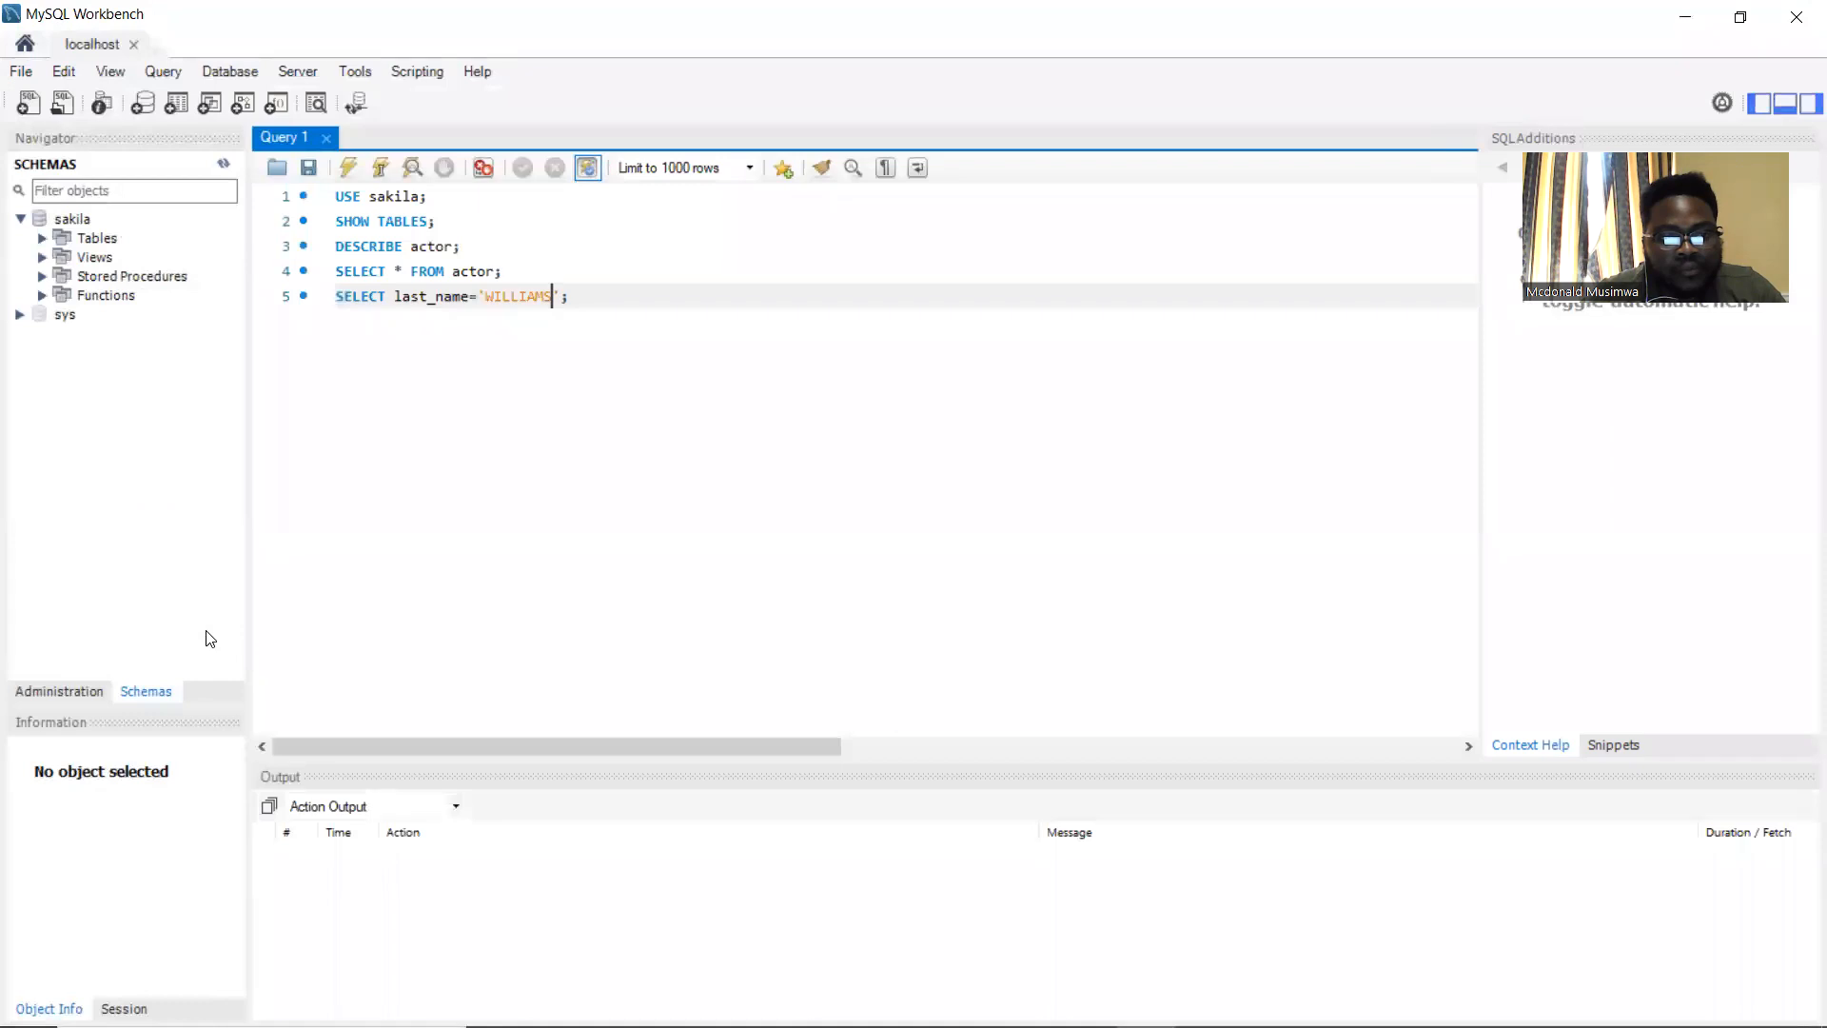
click(20, 73)
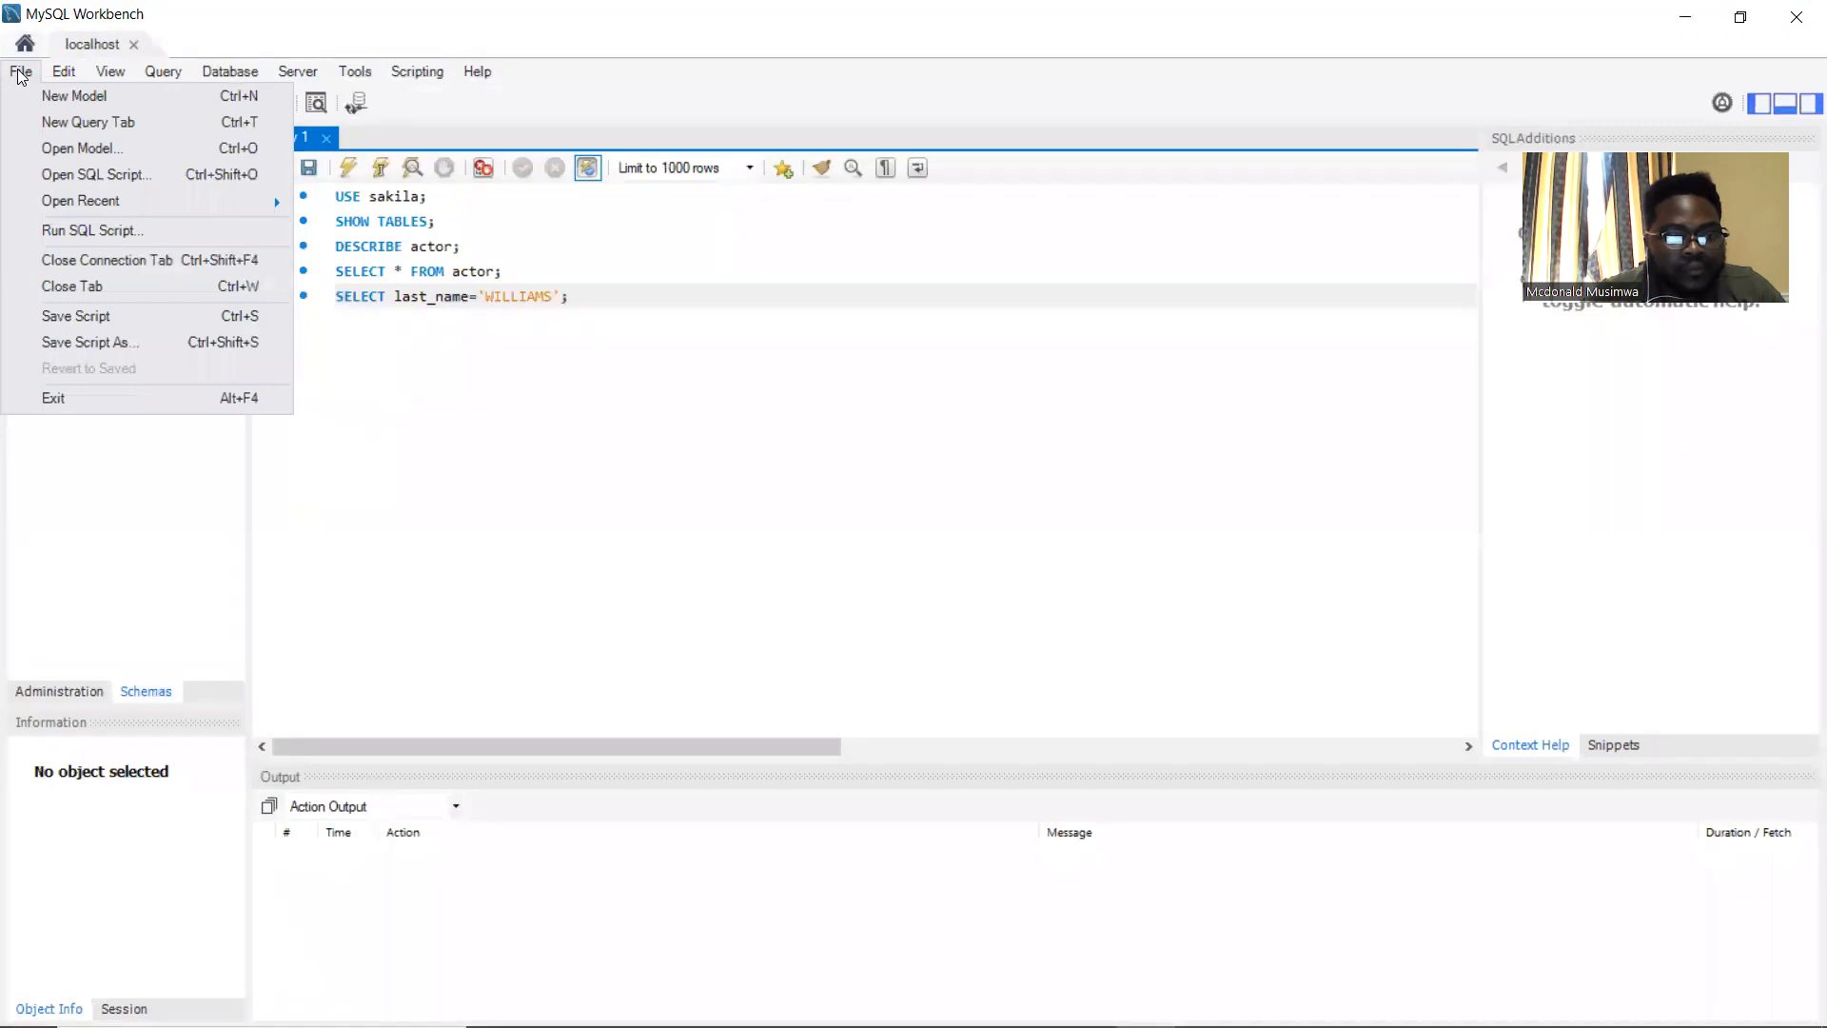
click(138, 661)
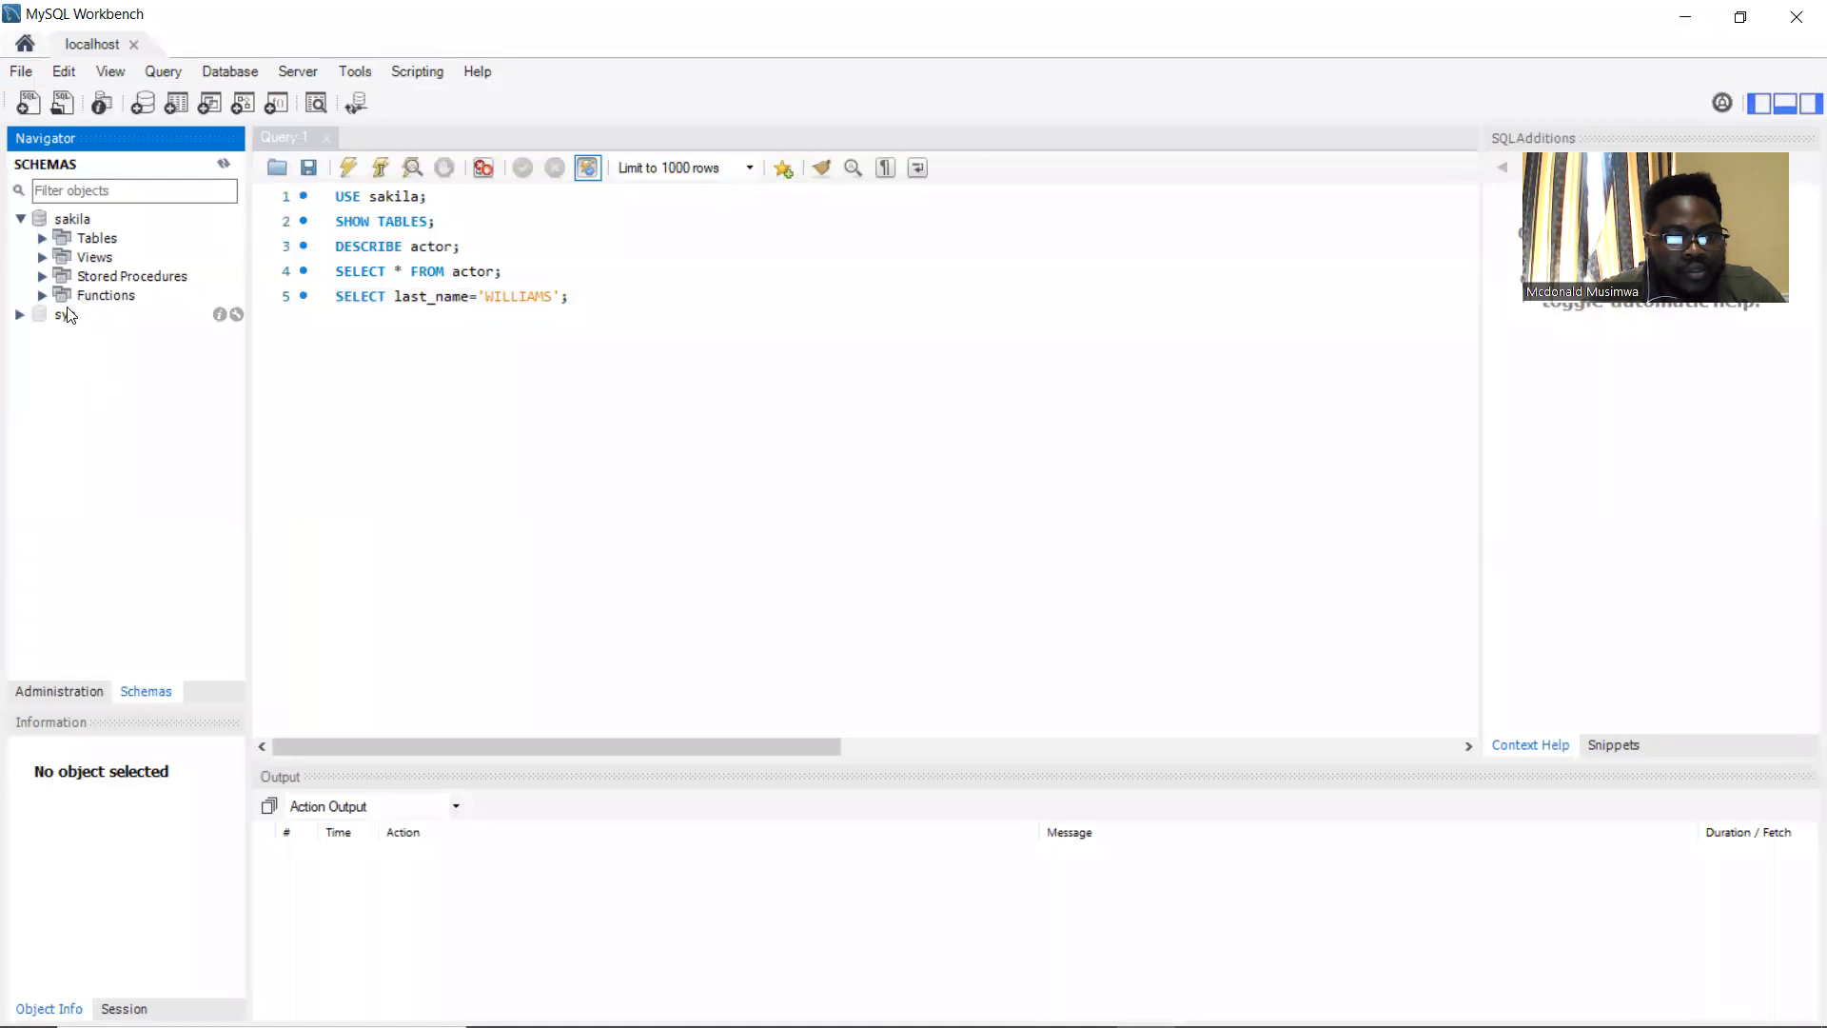
click(20, 219)
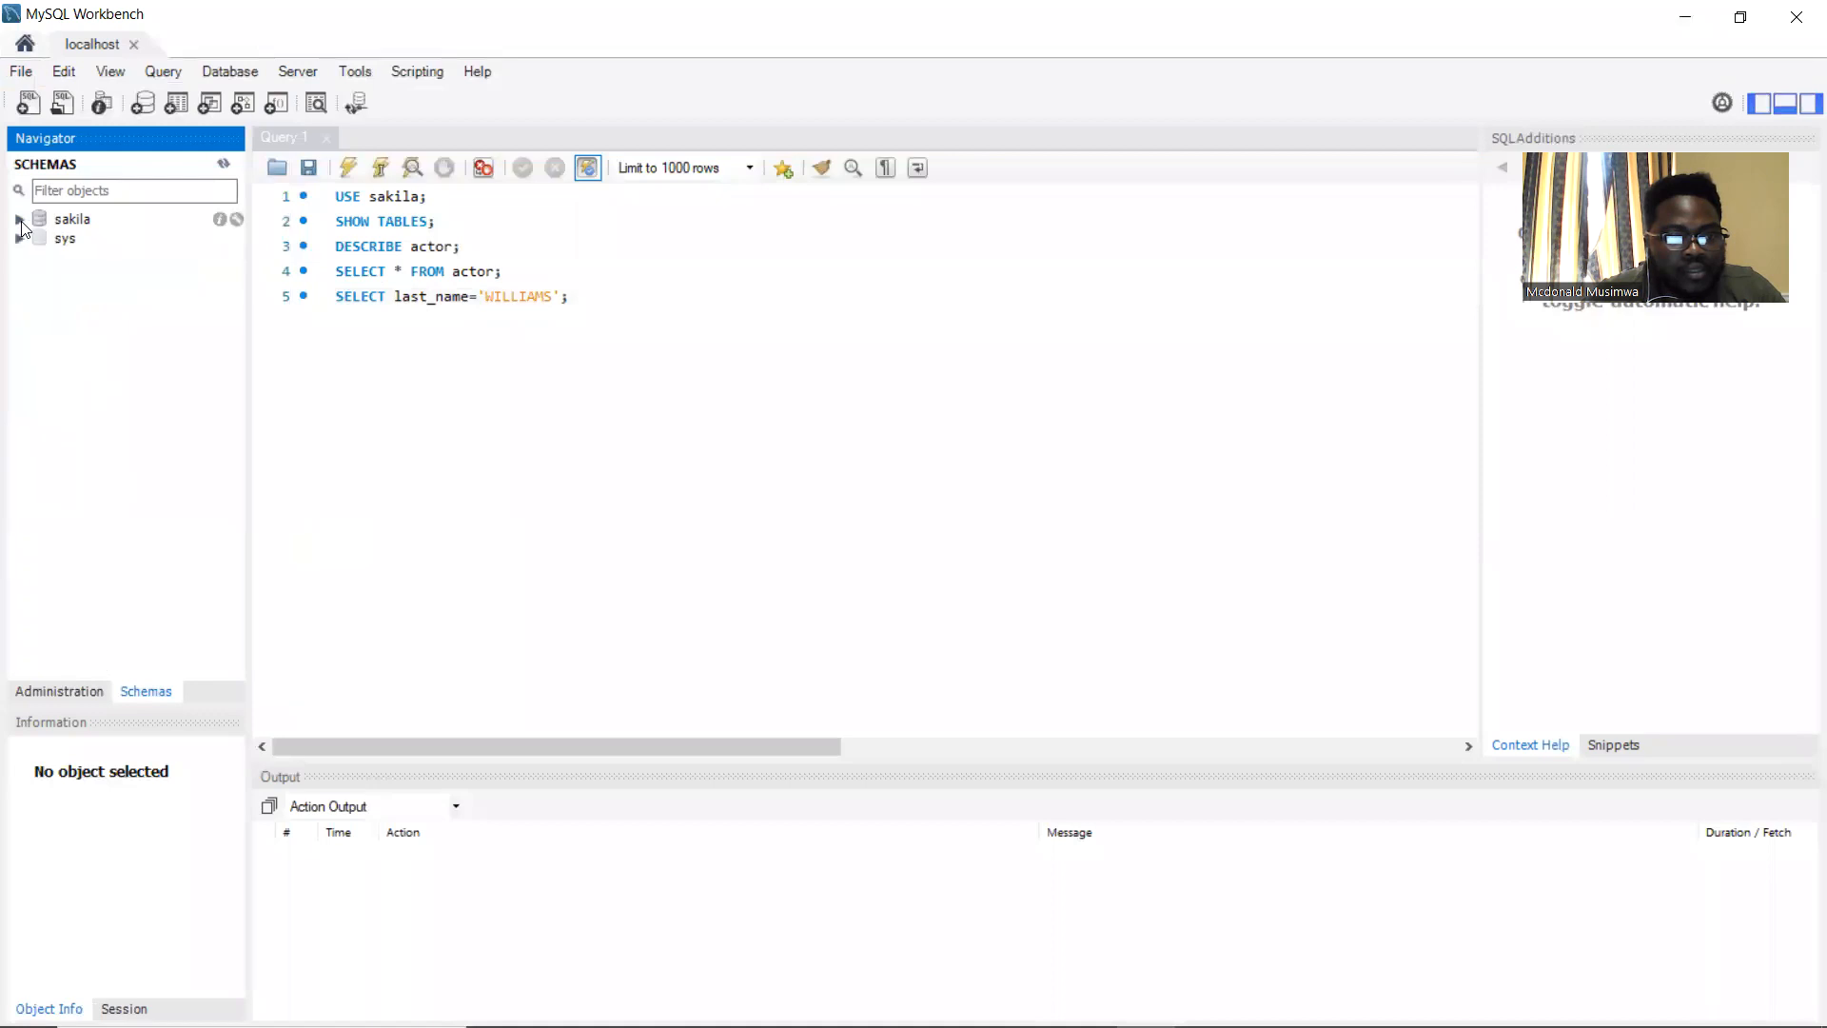
click(20, 219)
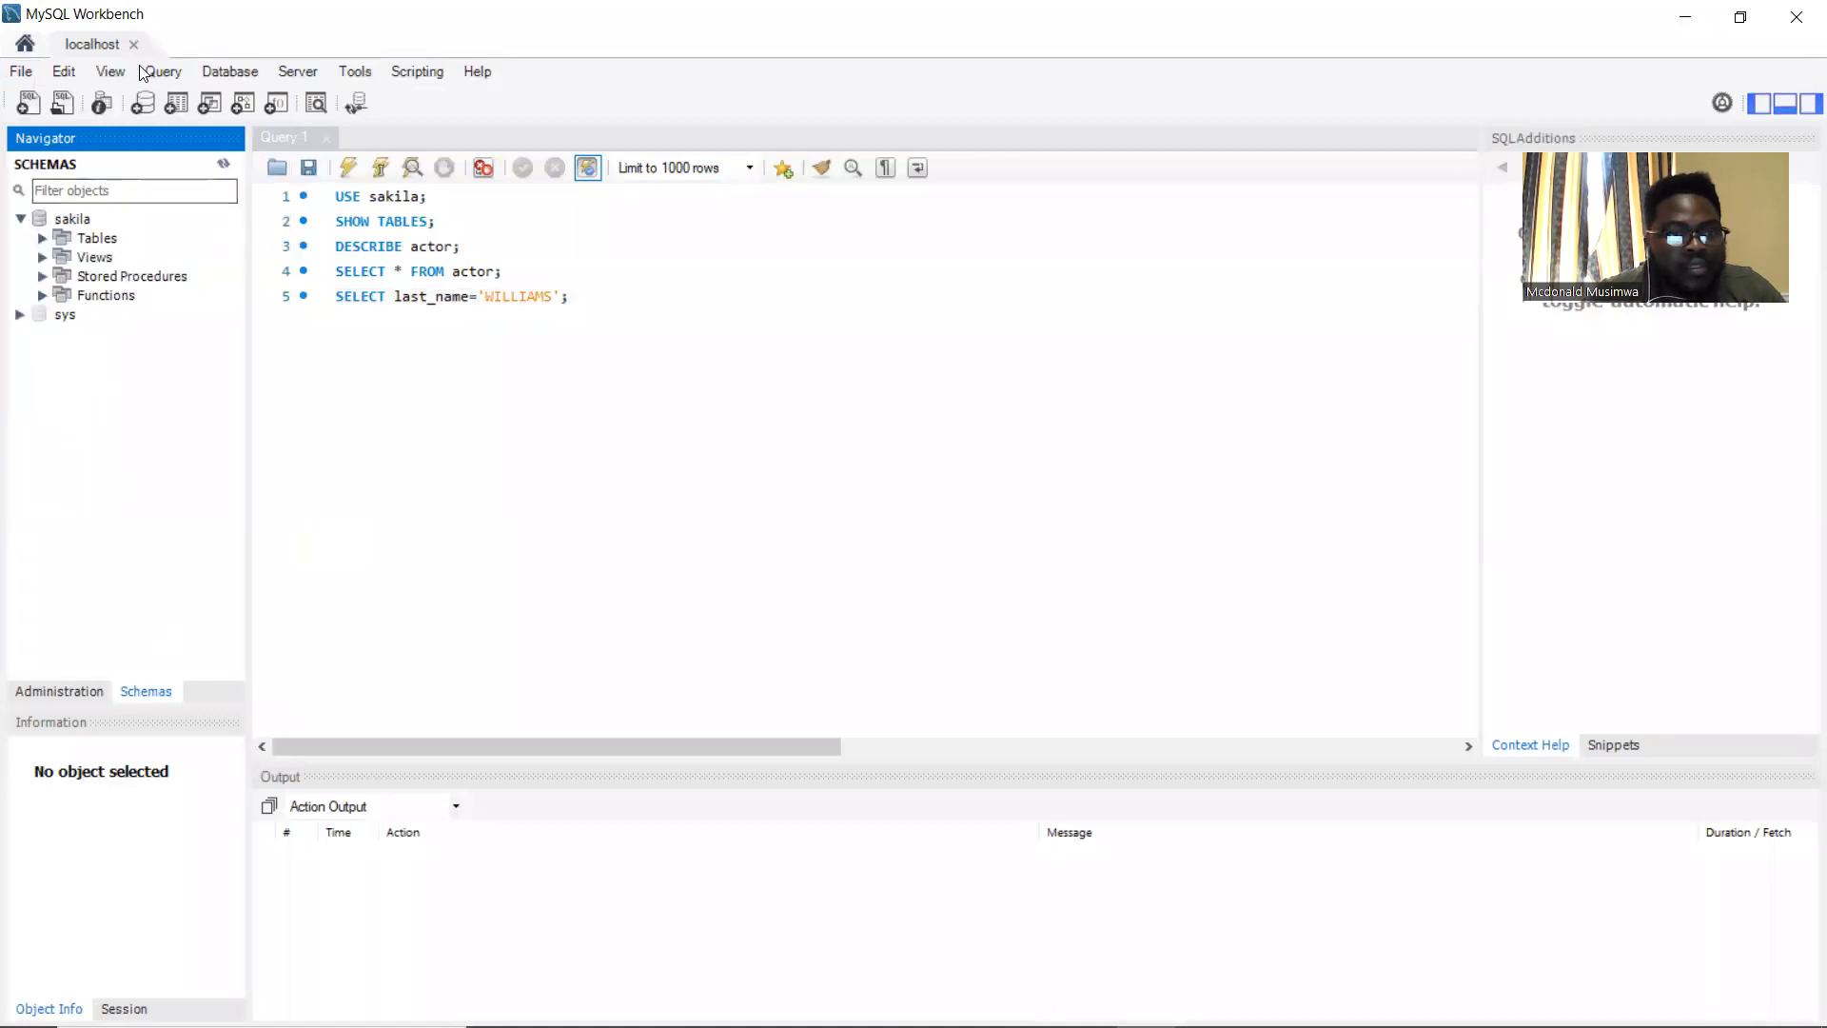
Create a new database model in MySQL Workbench
click(18, 73)
click(75, 98)
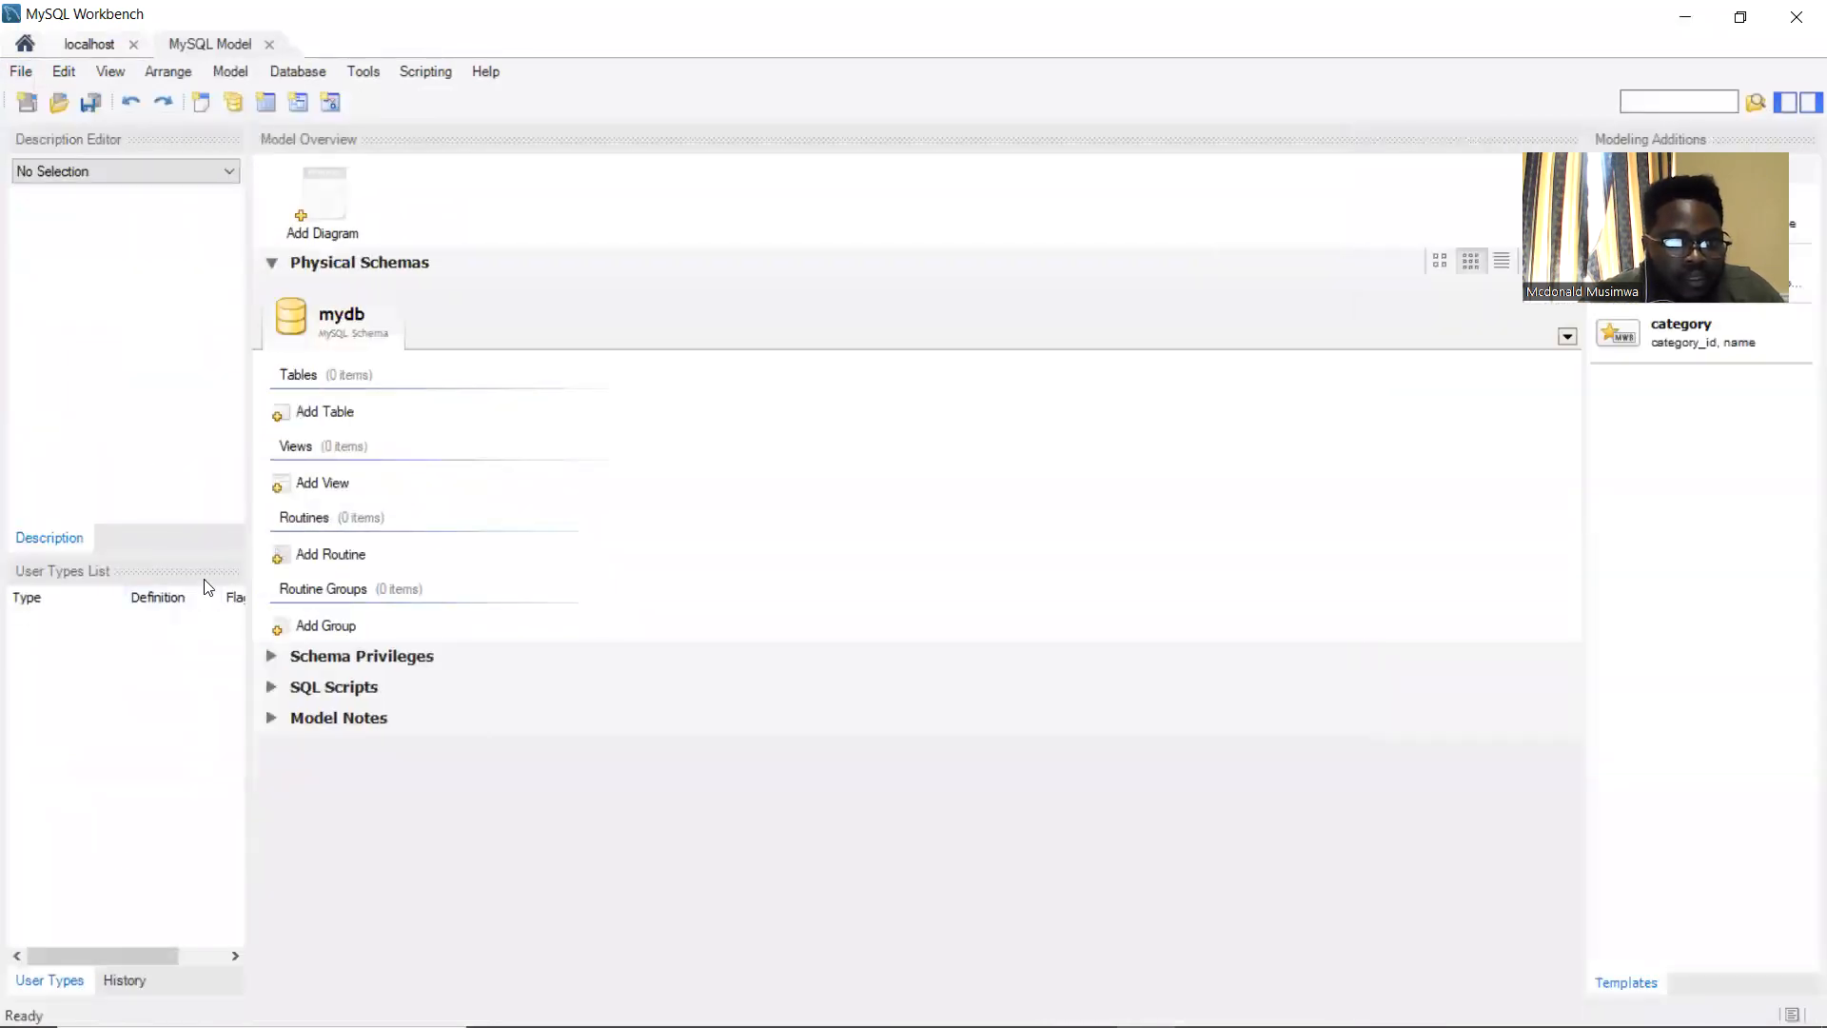
Open the recent model barkdatabase.mwb in place of the current one and open its branches table for editing
click(21, 72)
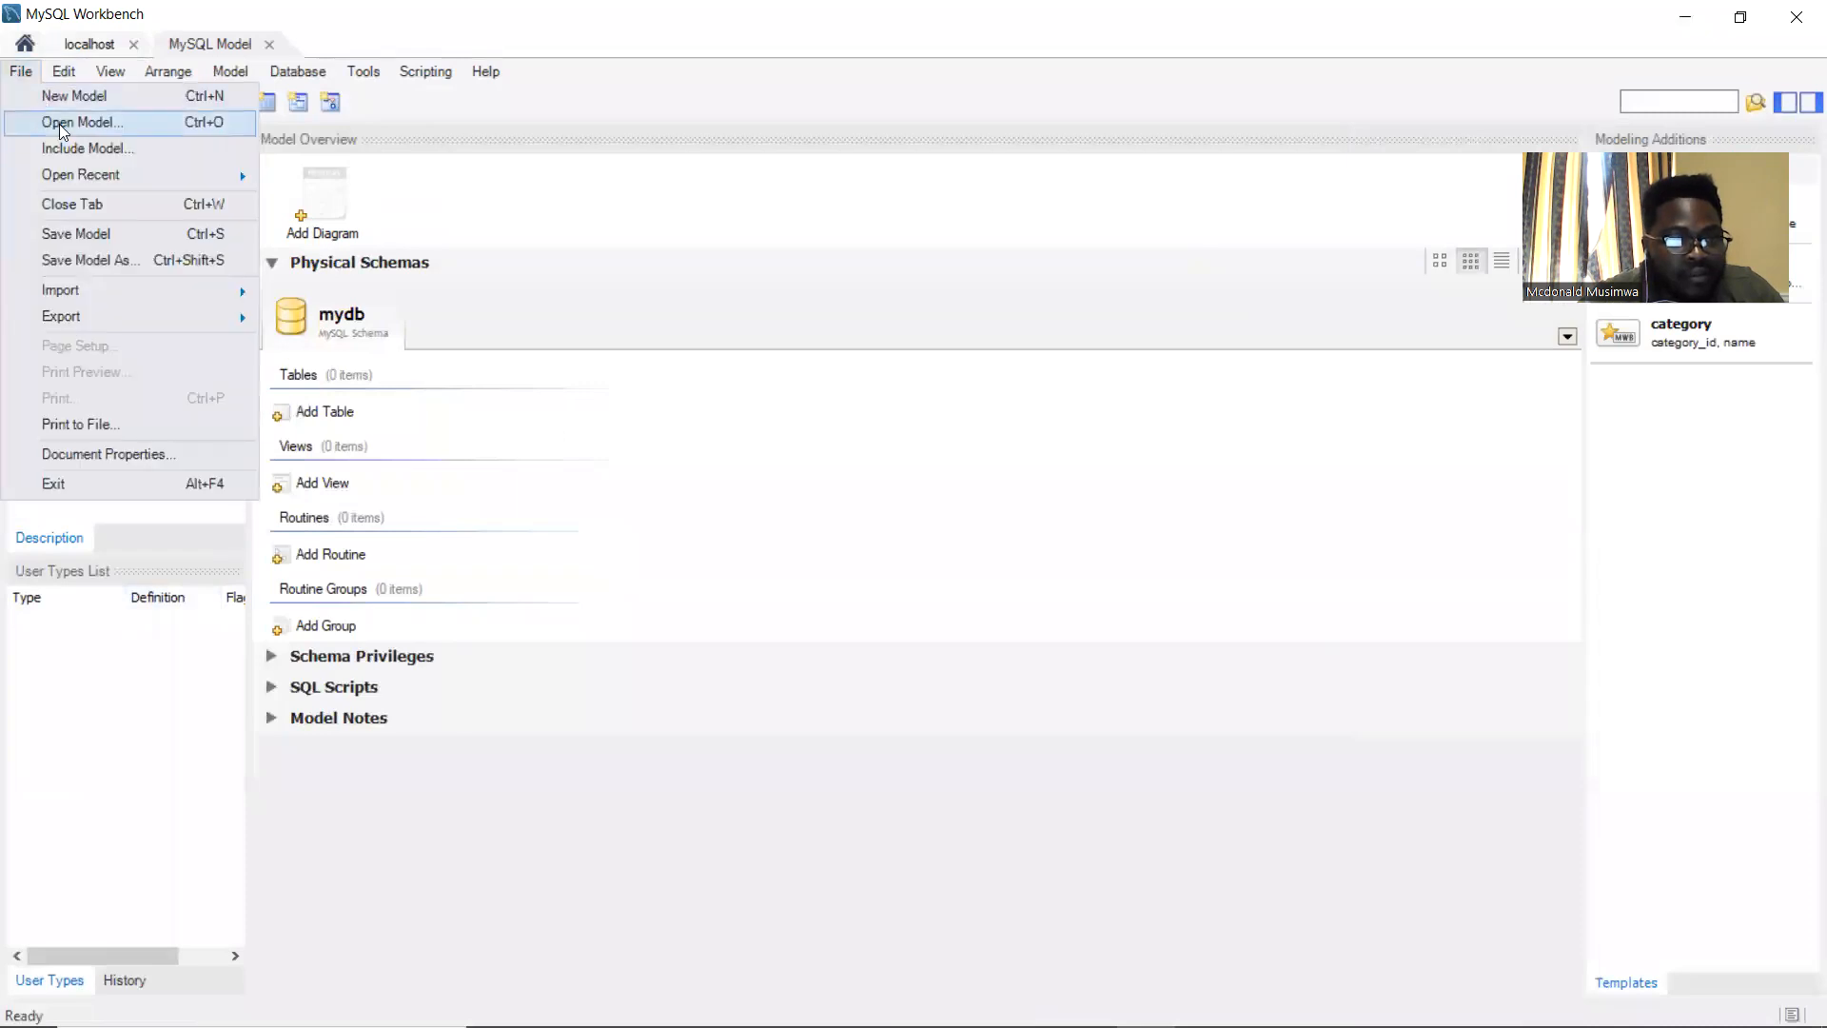
mouse_move(82, 176)
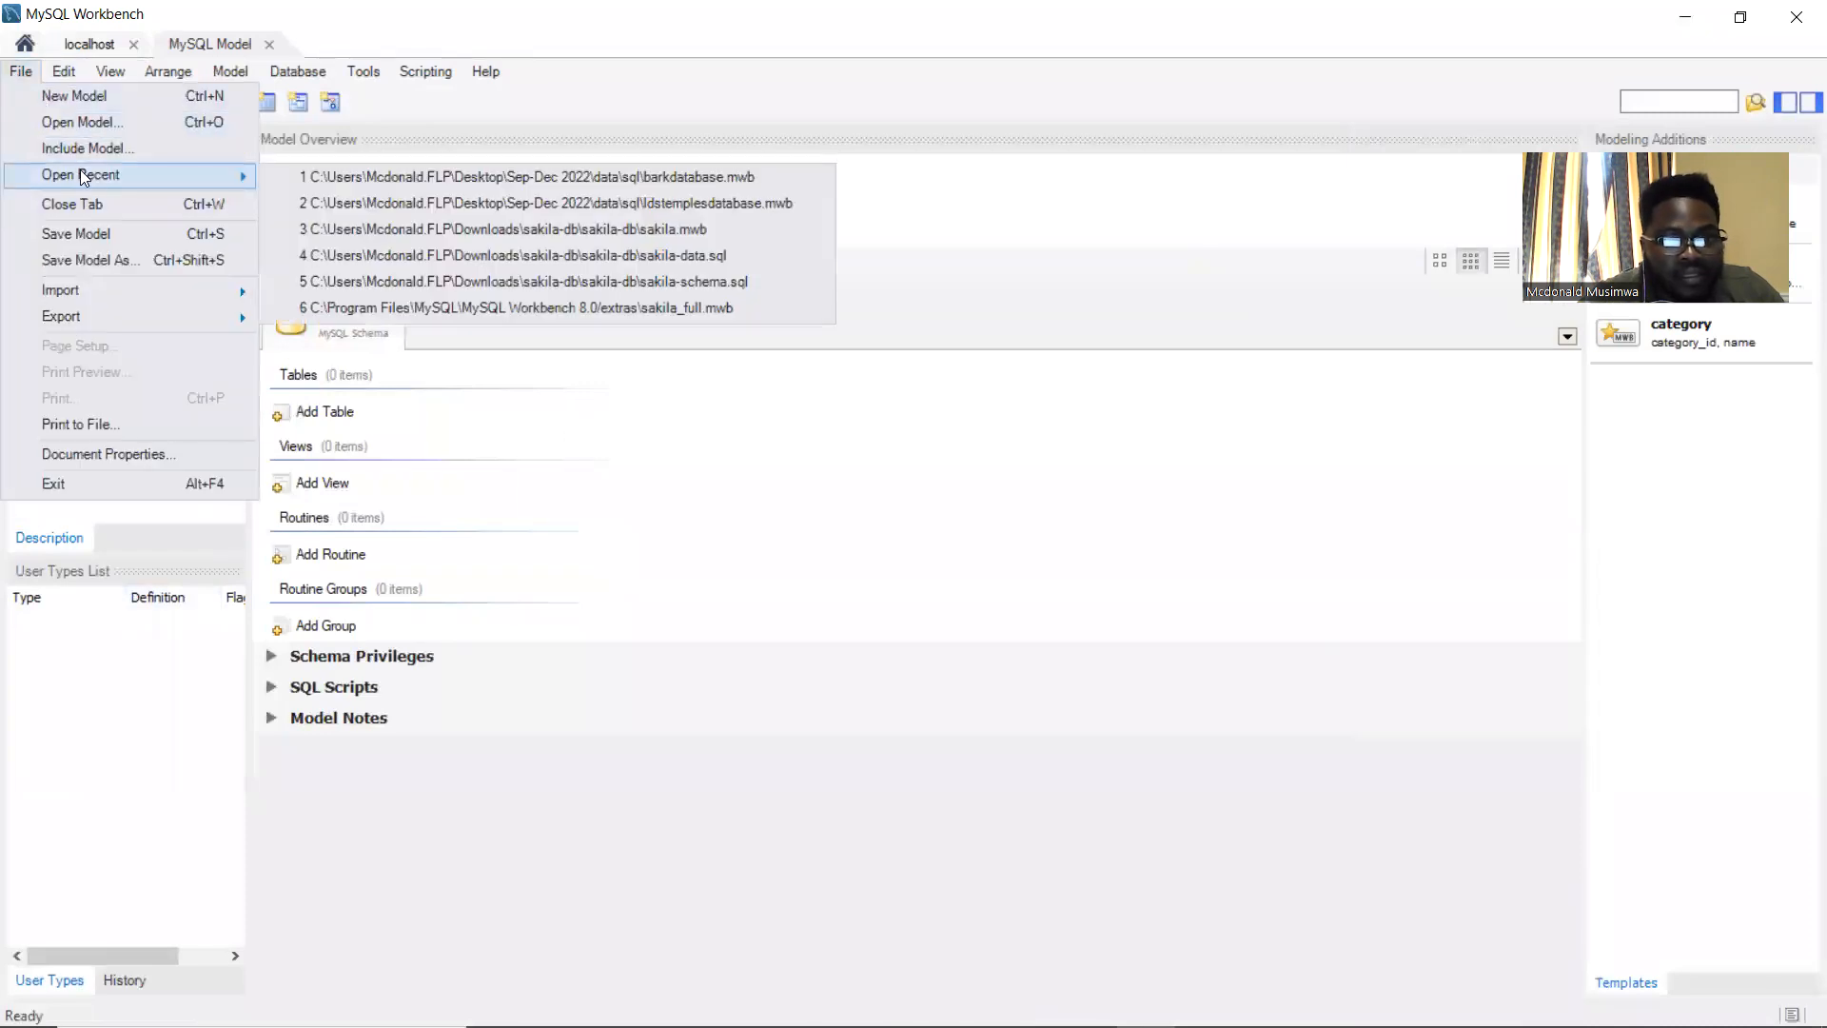
click(743, 179)
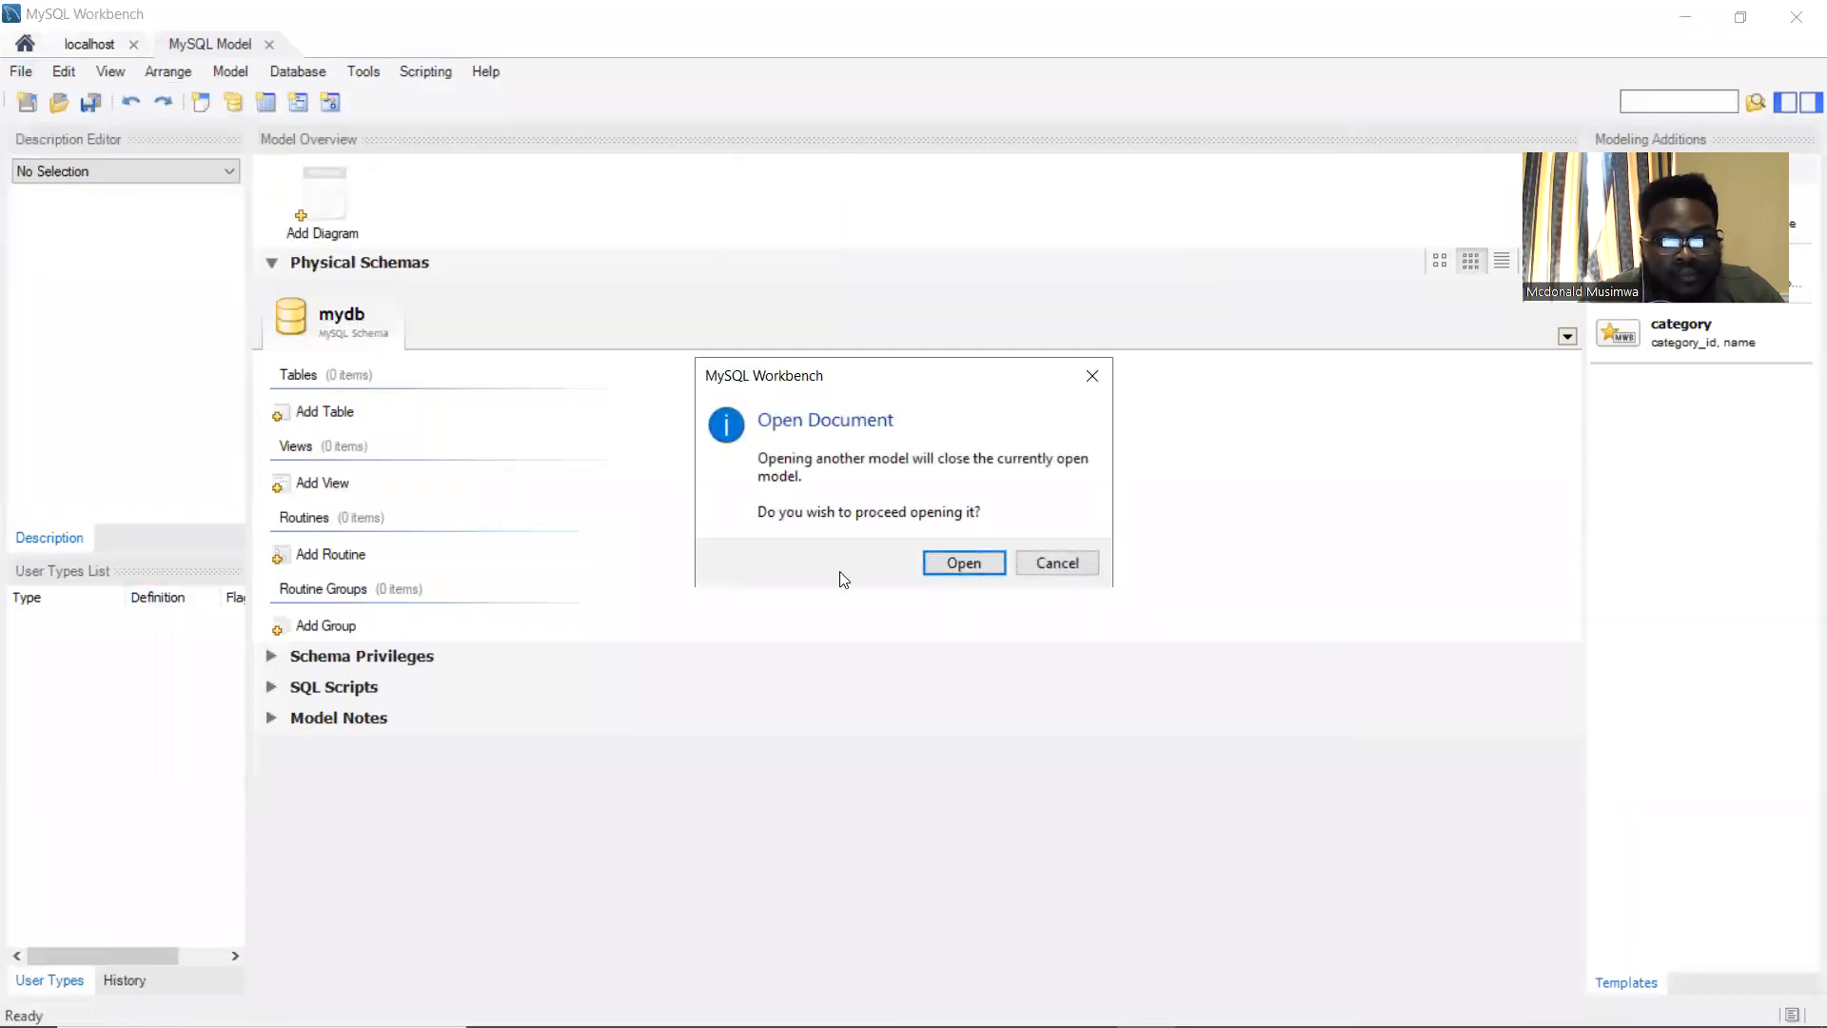
click(963, 562)
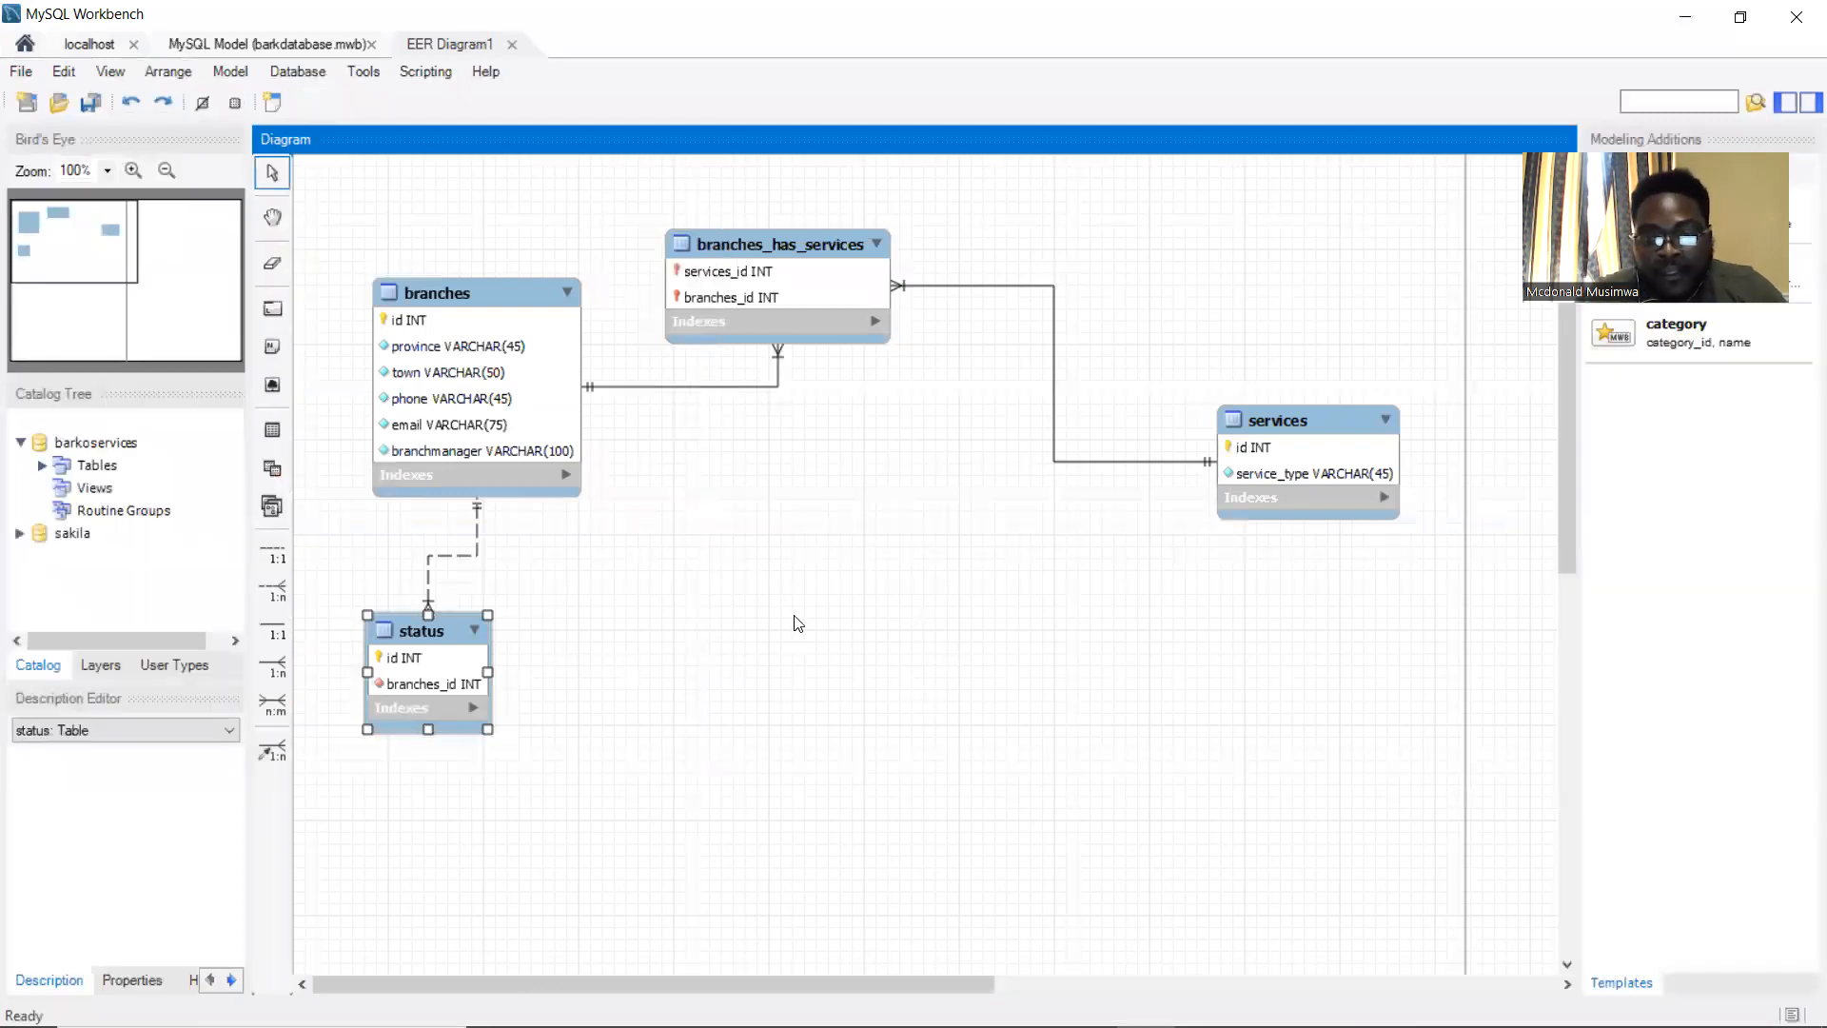
double_click(469, 362)
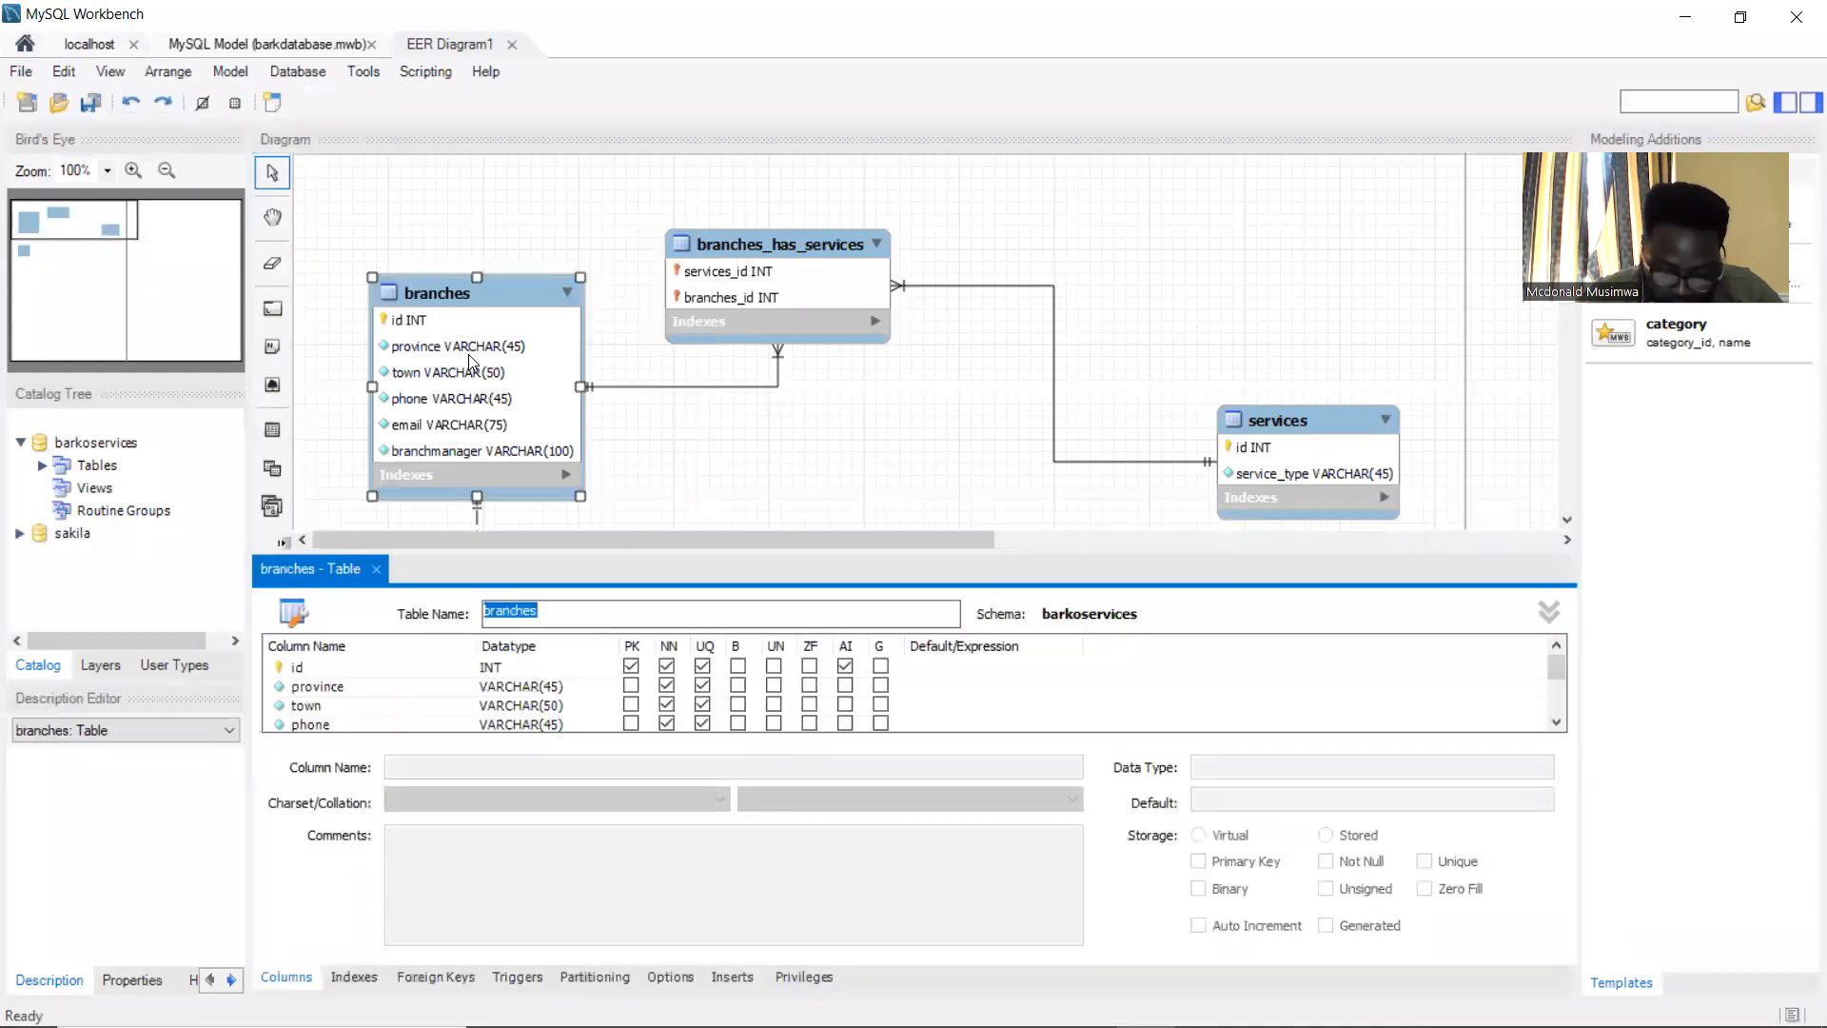
Bring up the Excel workbook beside the diagram and compare its planned branches fields with the branches table in MySQL Workbench
click(1087, 1004)
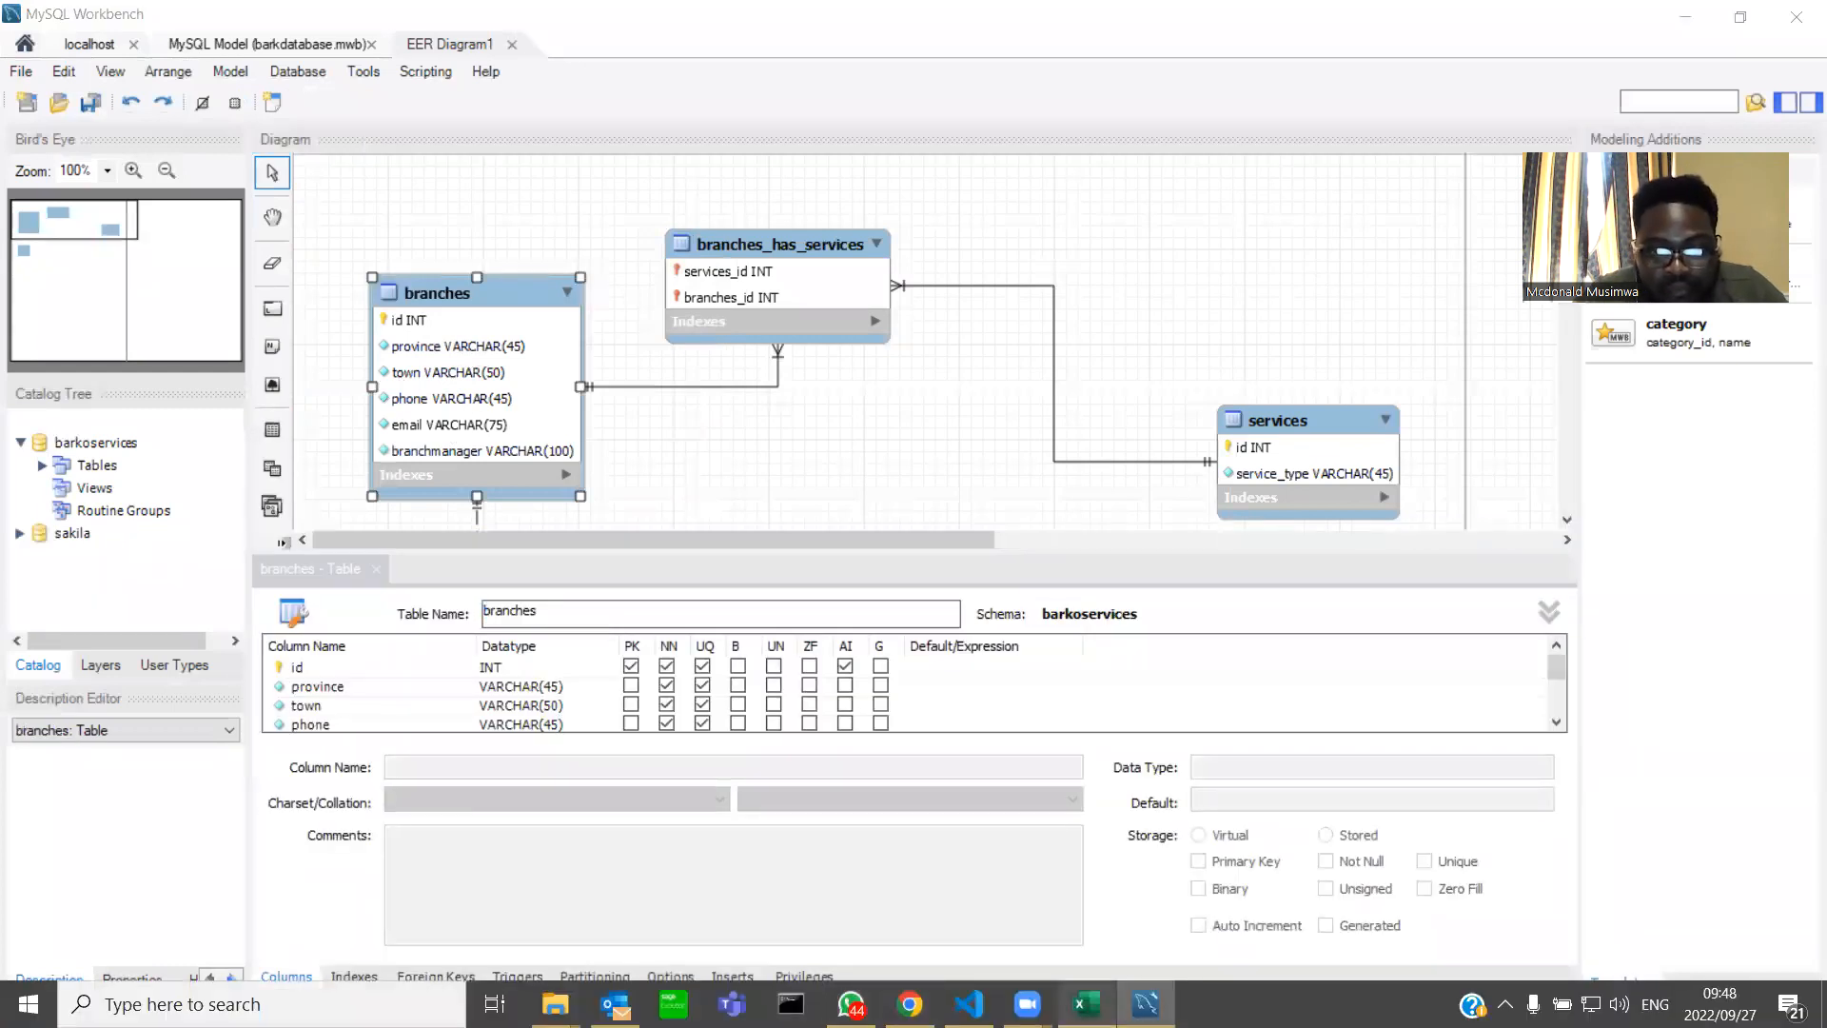
click(420, 578)
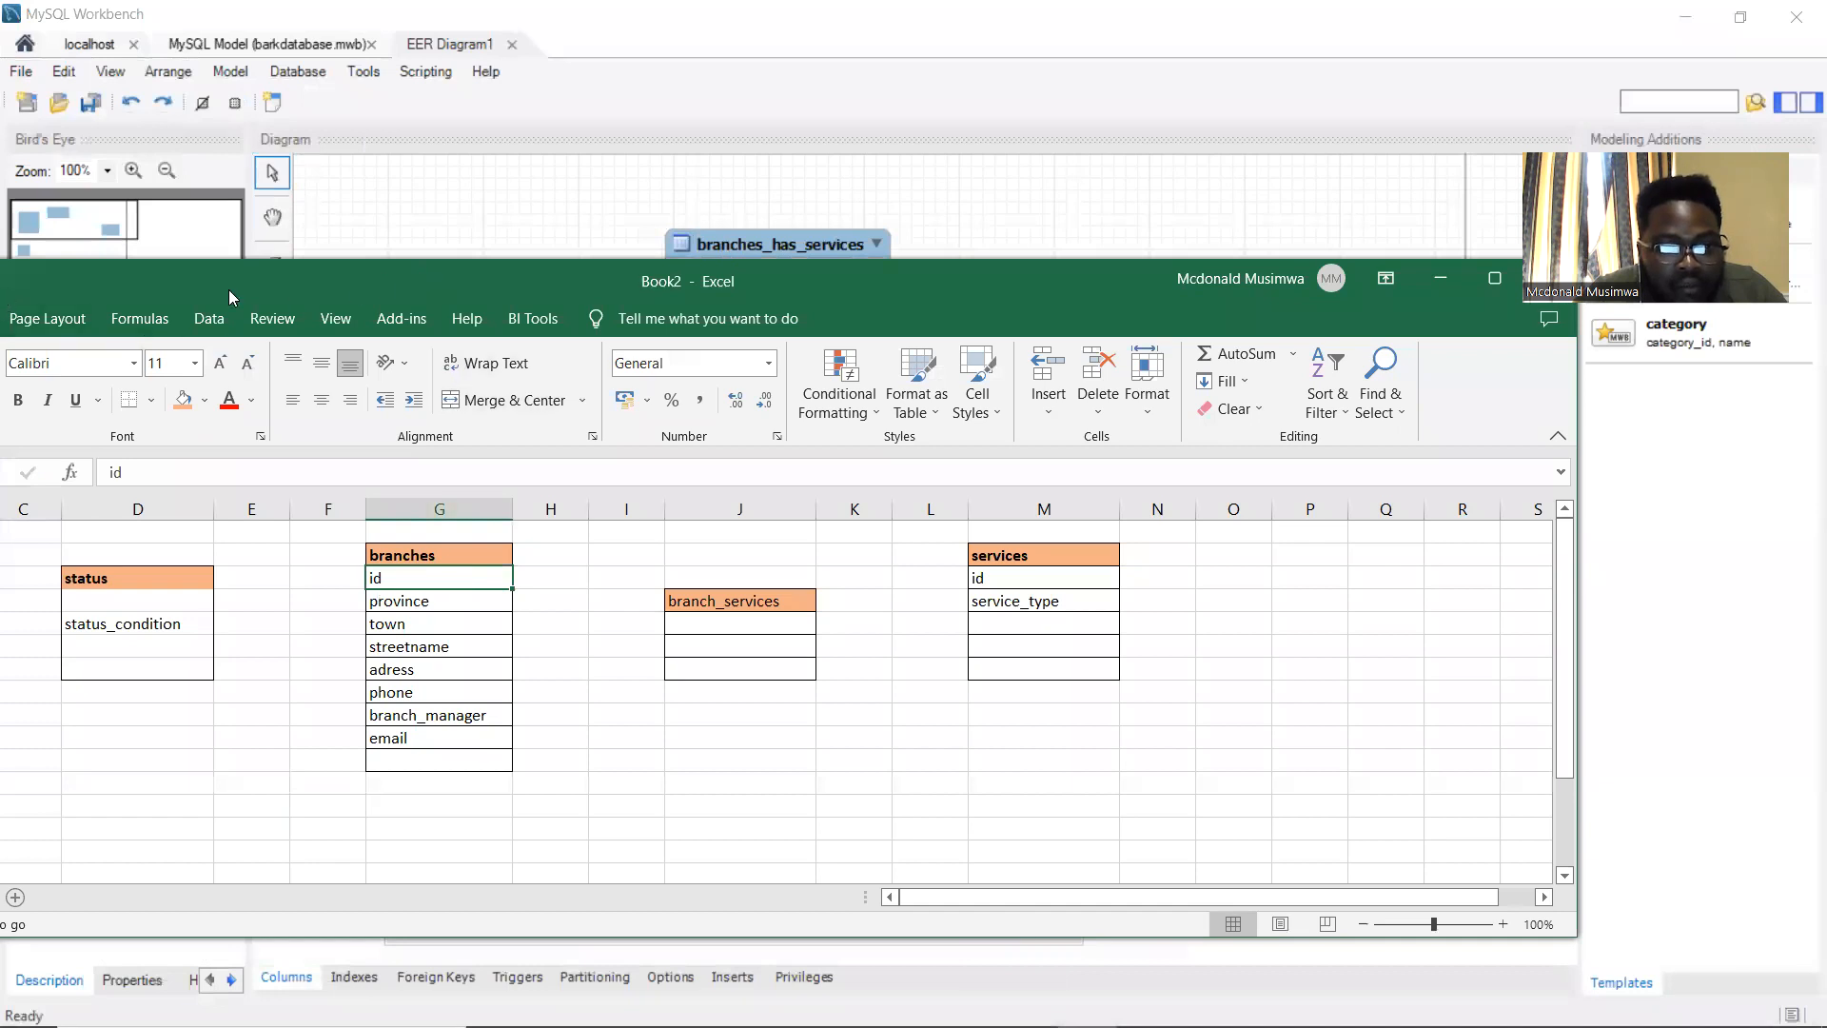
drag(2, 289, 228, 289)
click(36, 325)
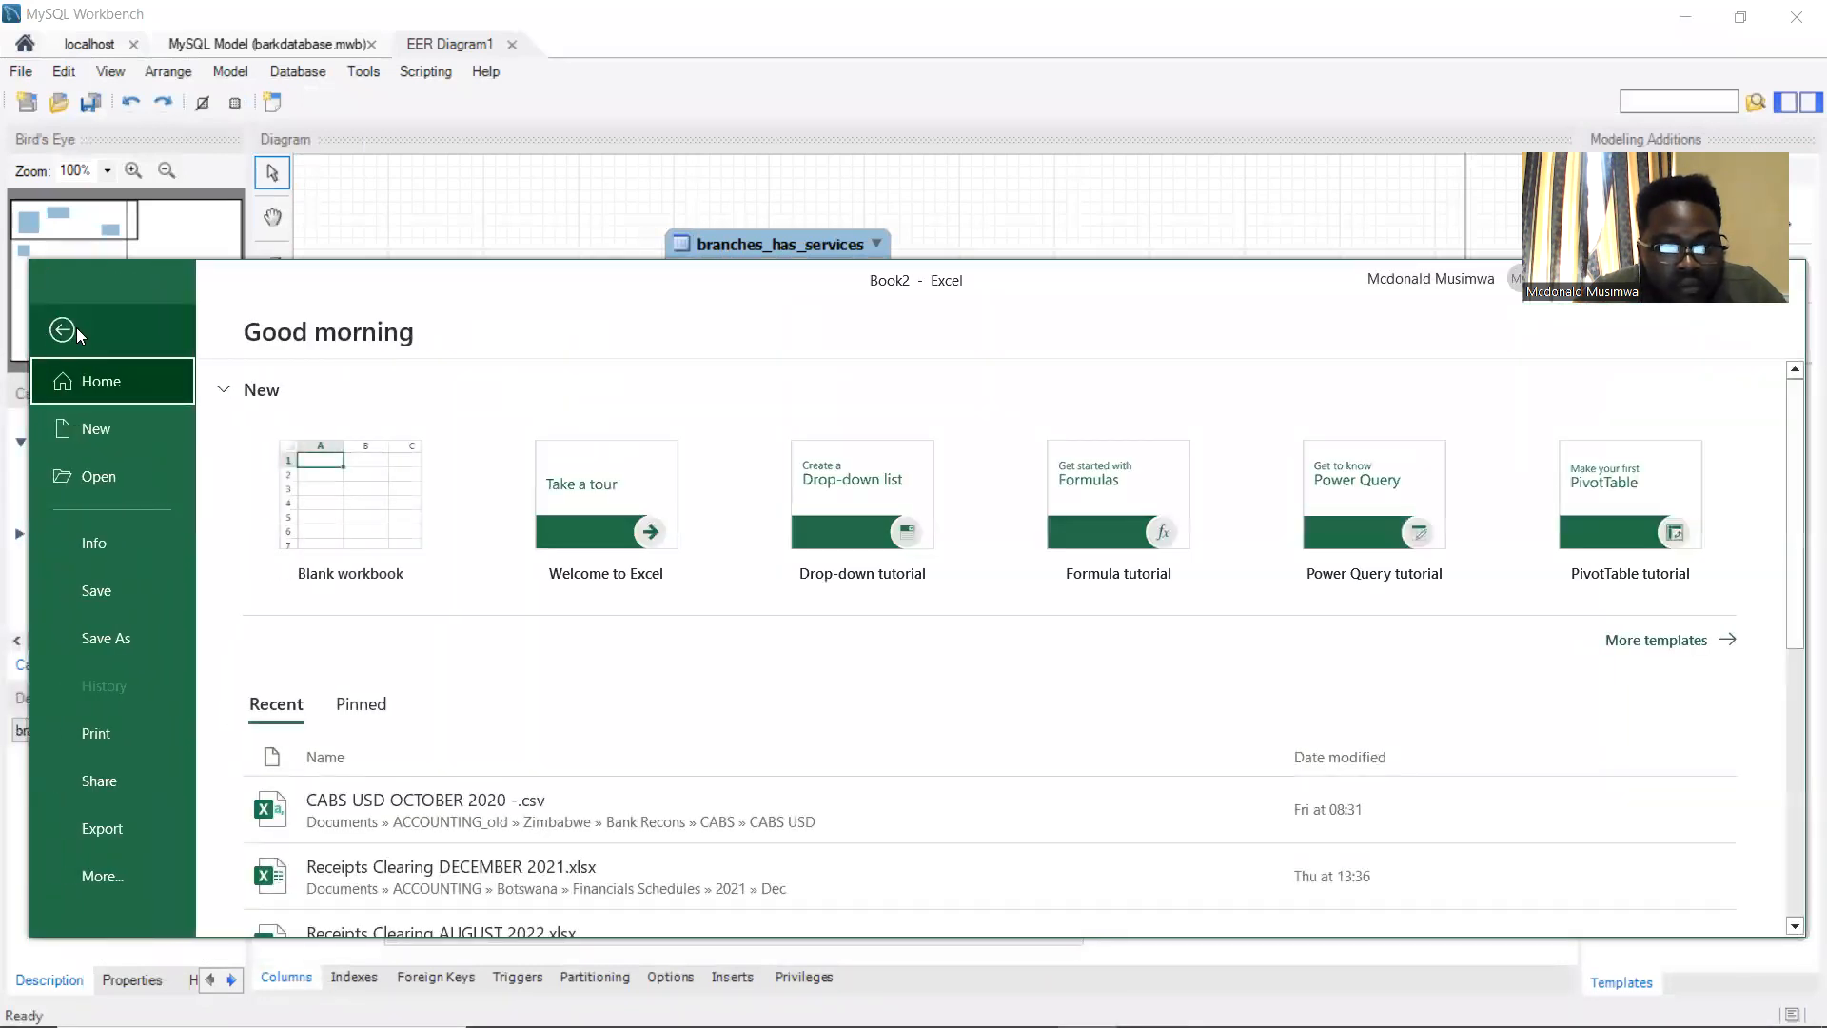
click(67, 330)
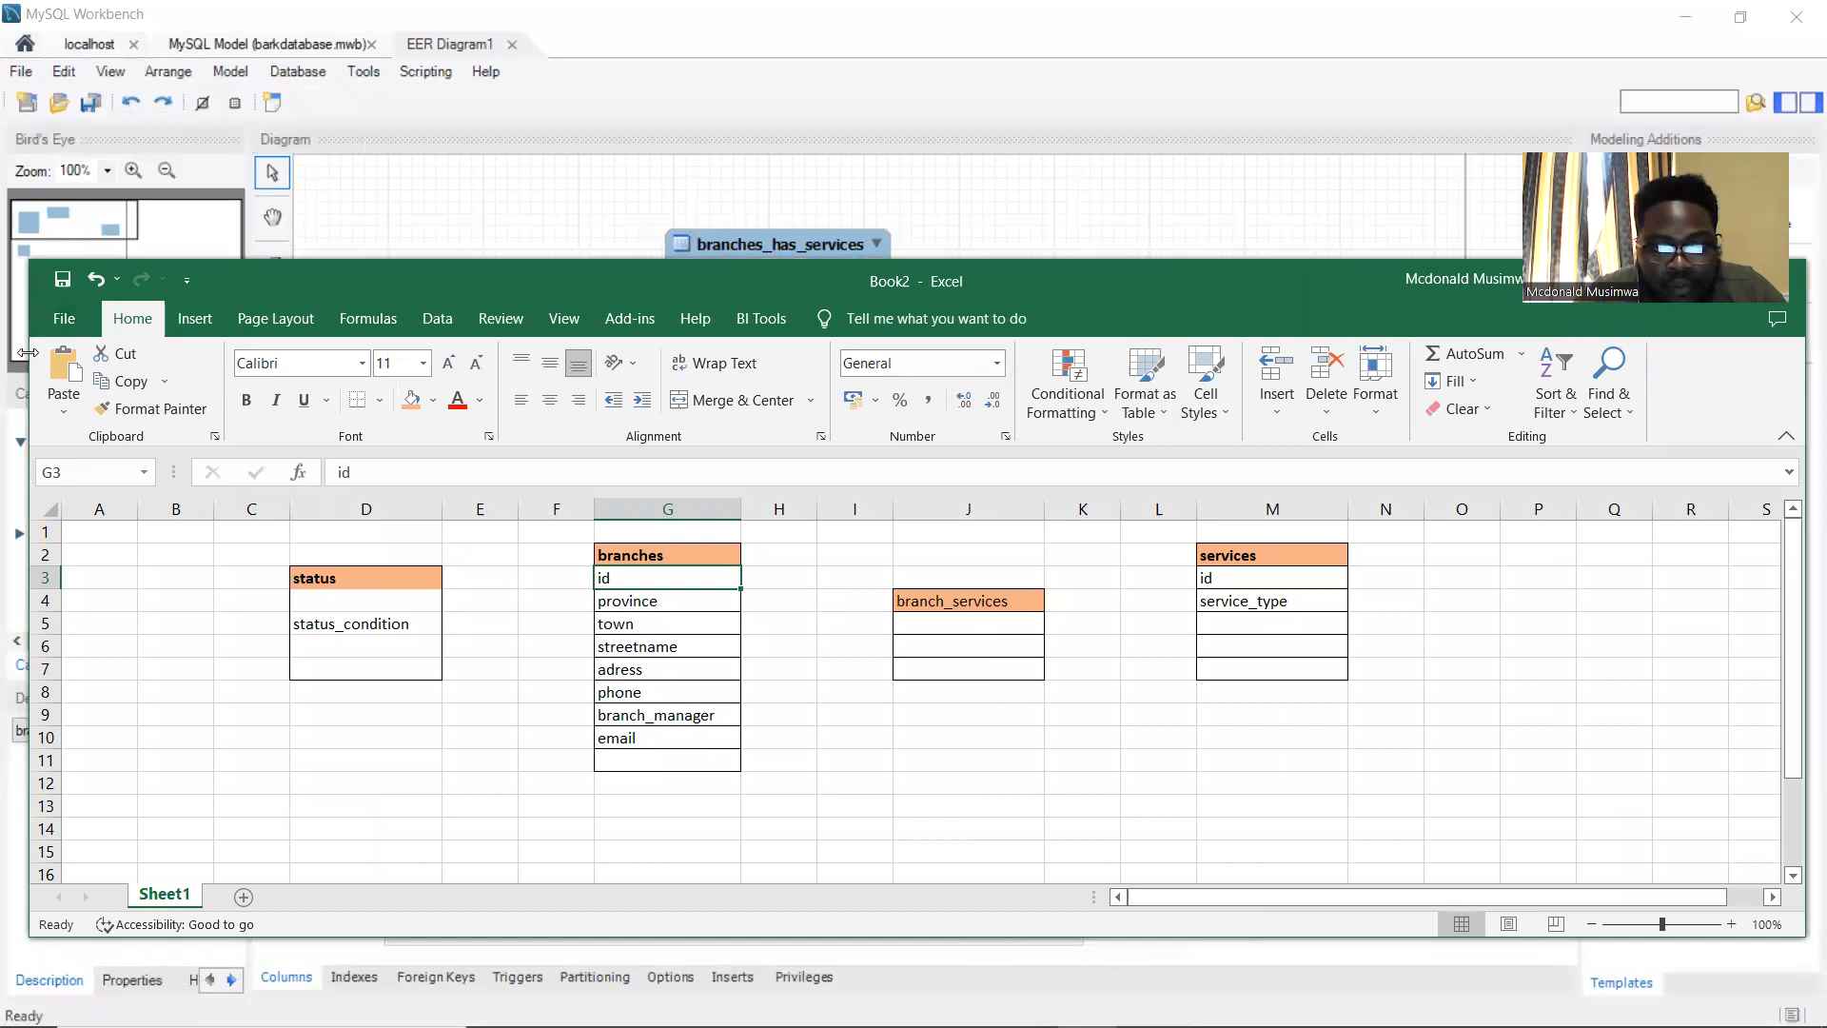
drag(27, 352, 752, 352)
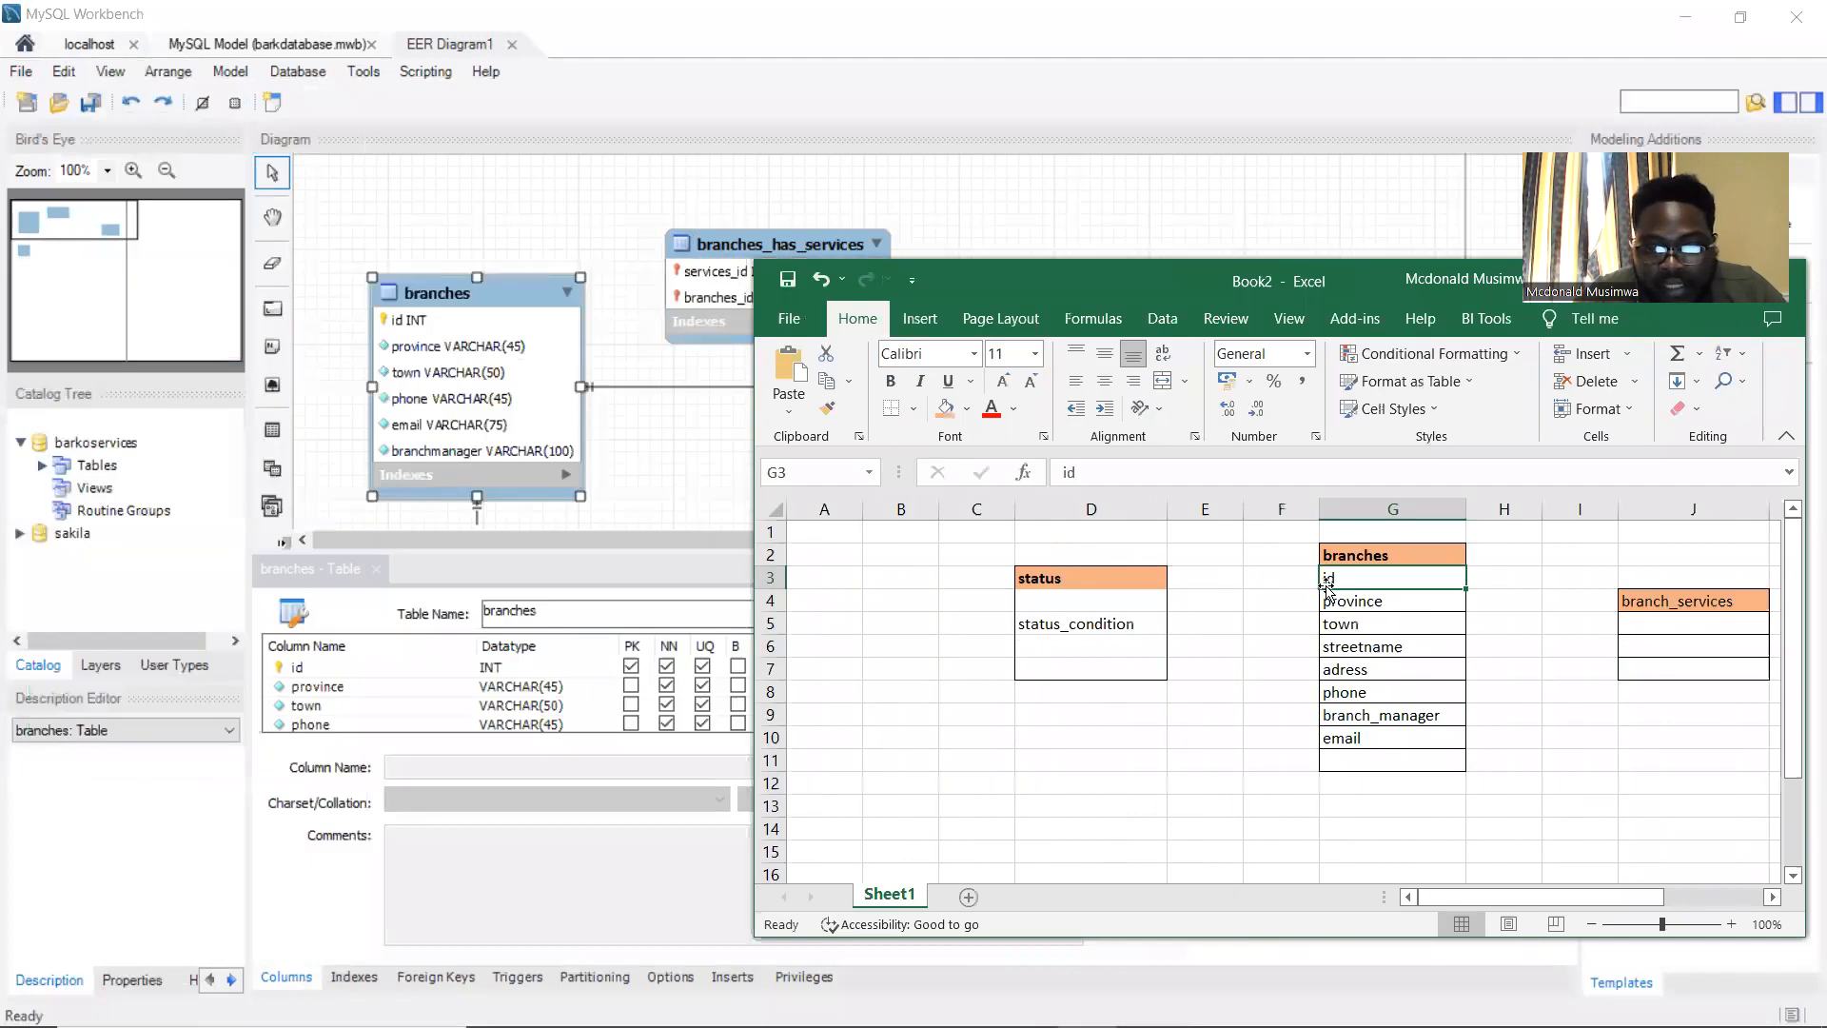
click(1363, 620)
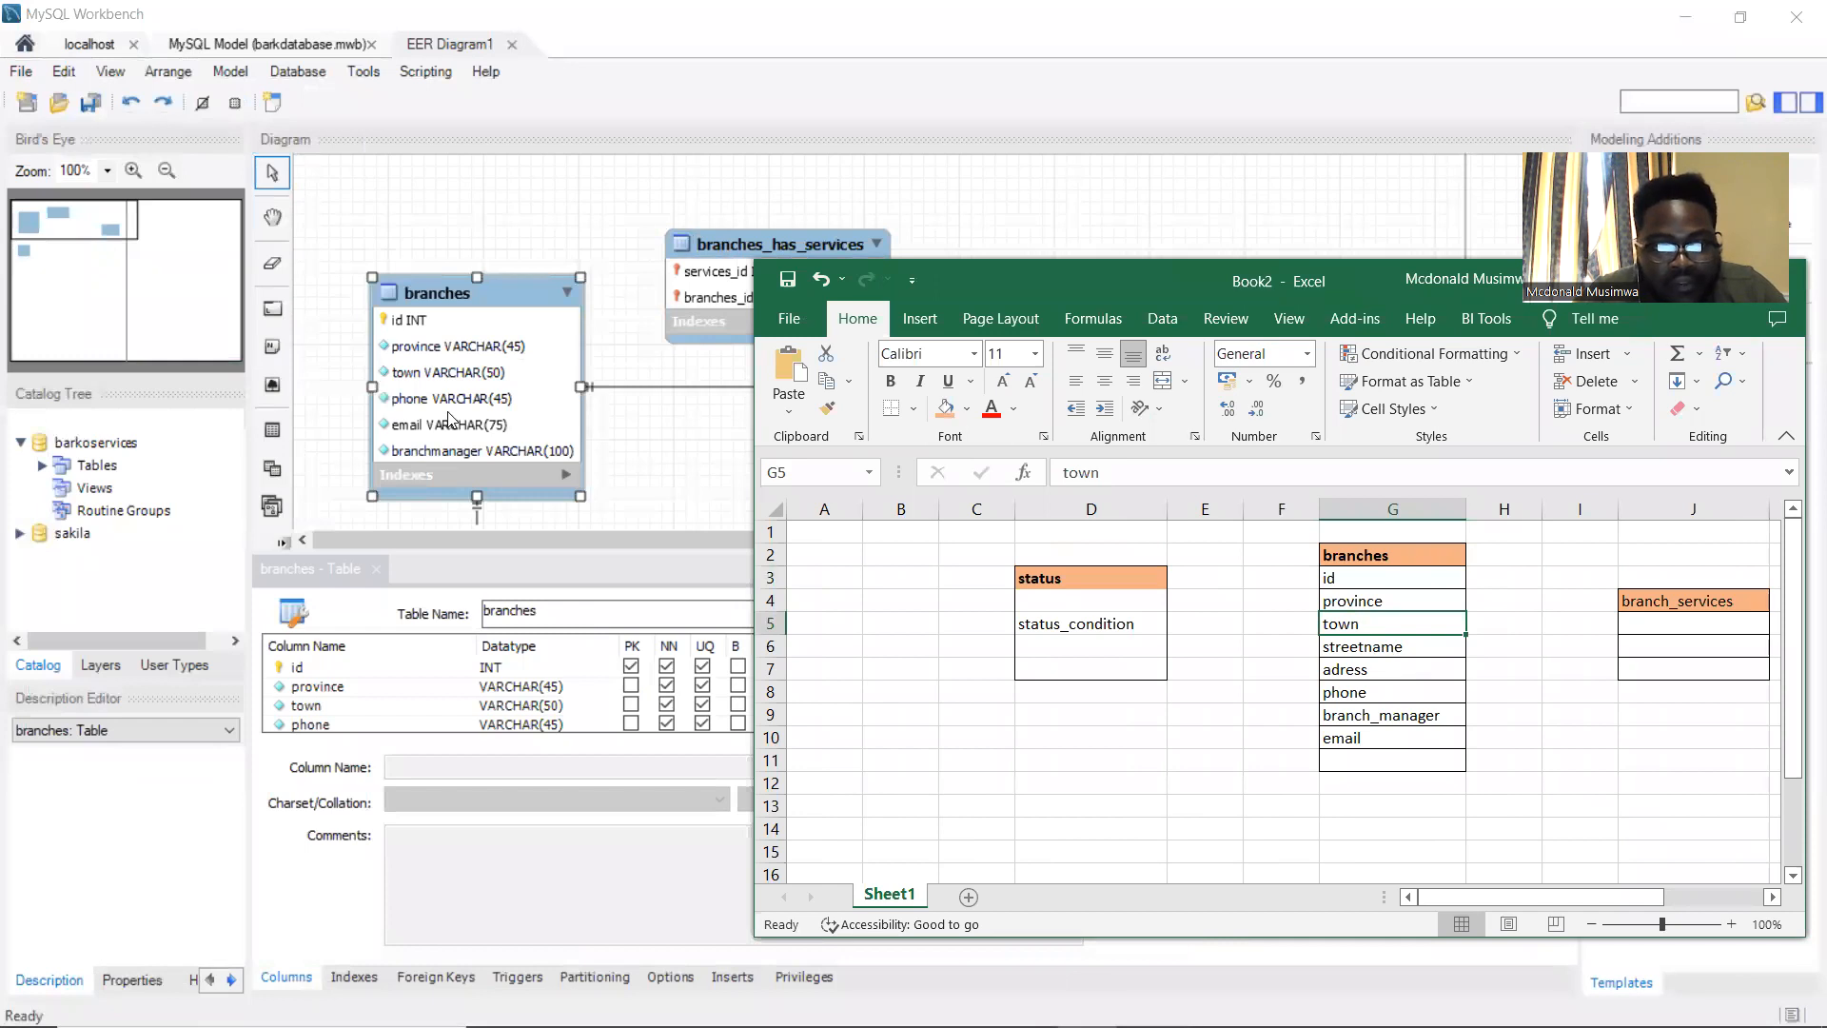
scroll(447, 419, down, 1)
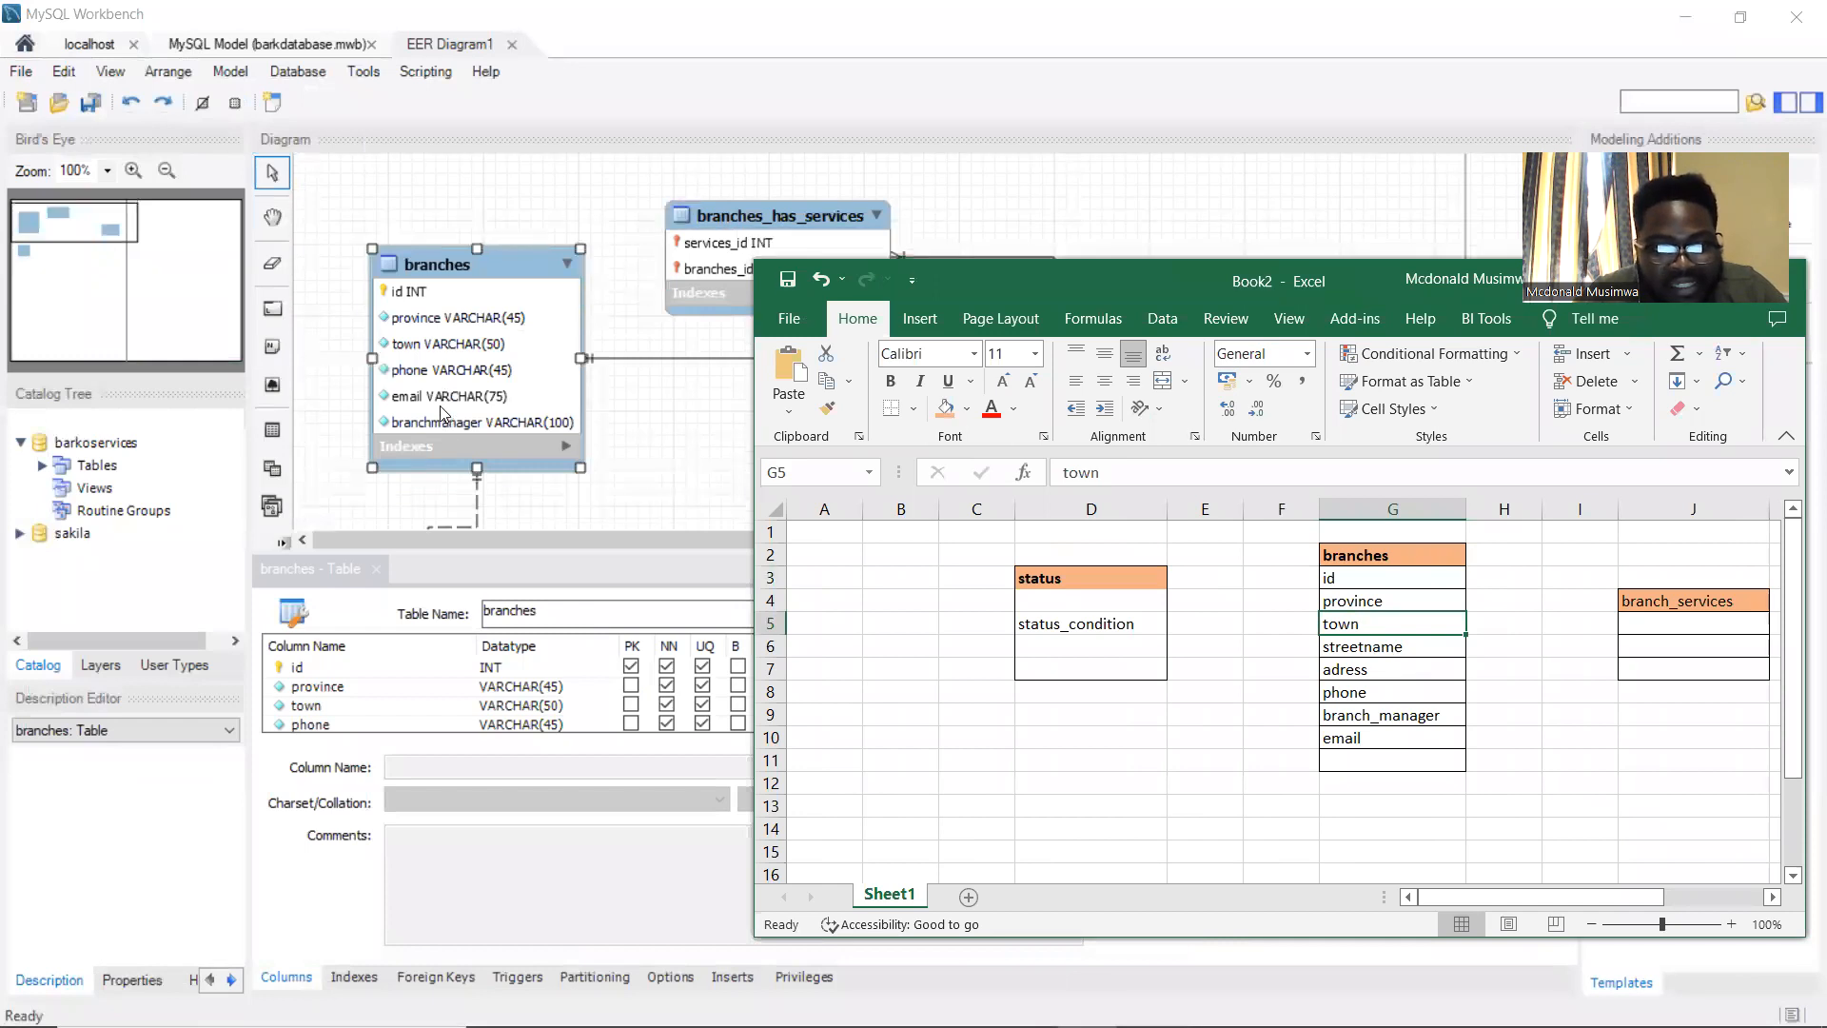
click(488, 398)
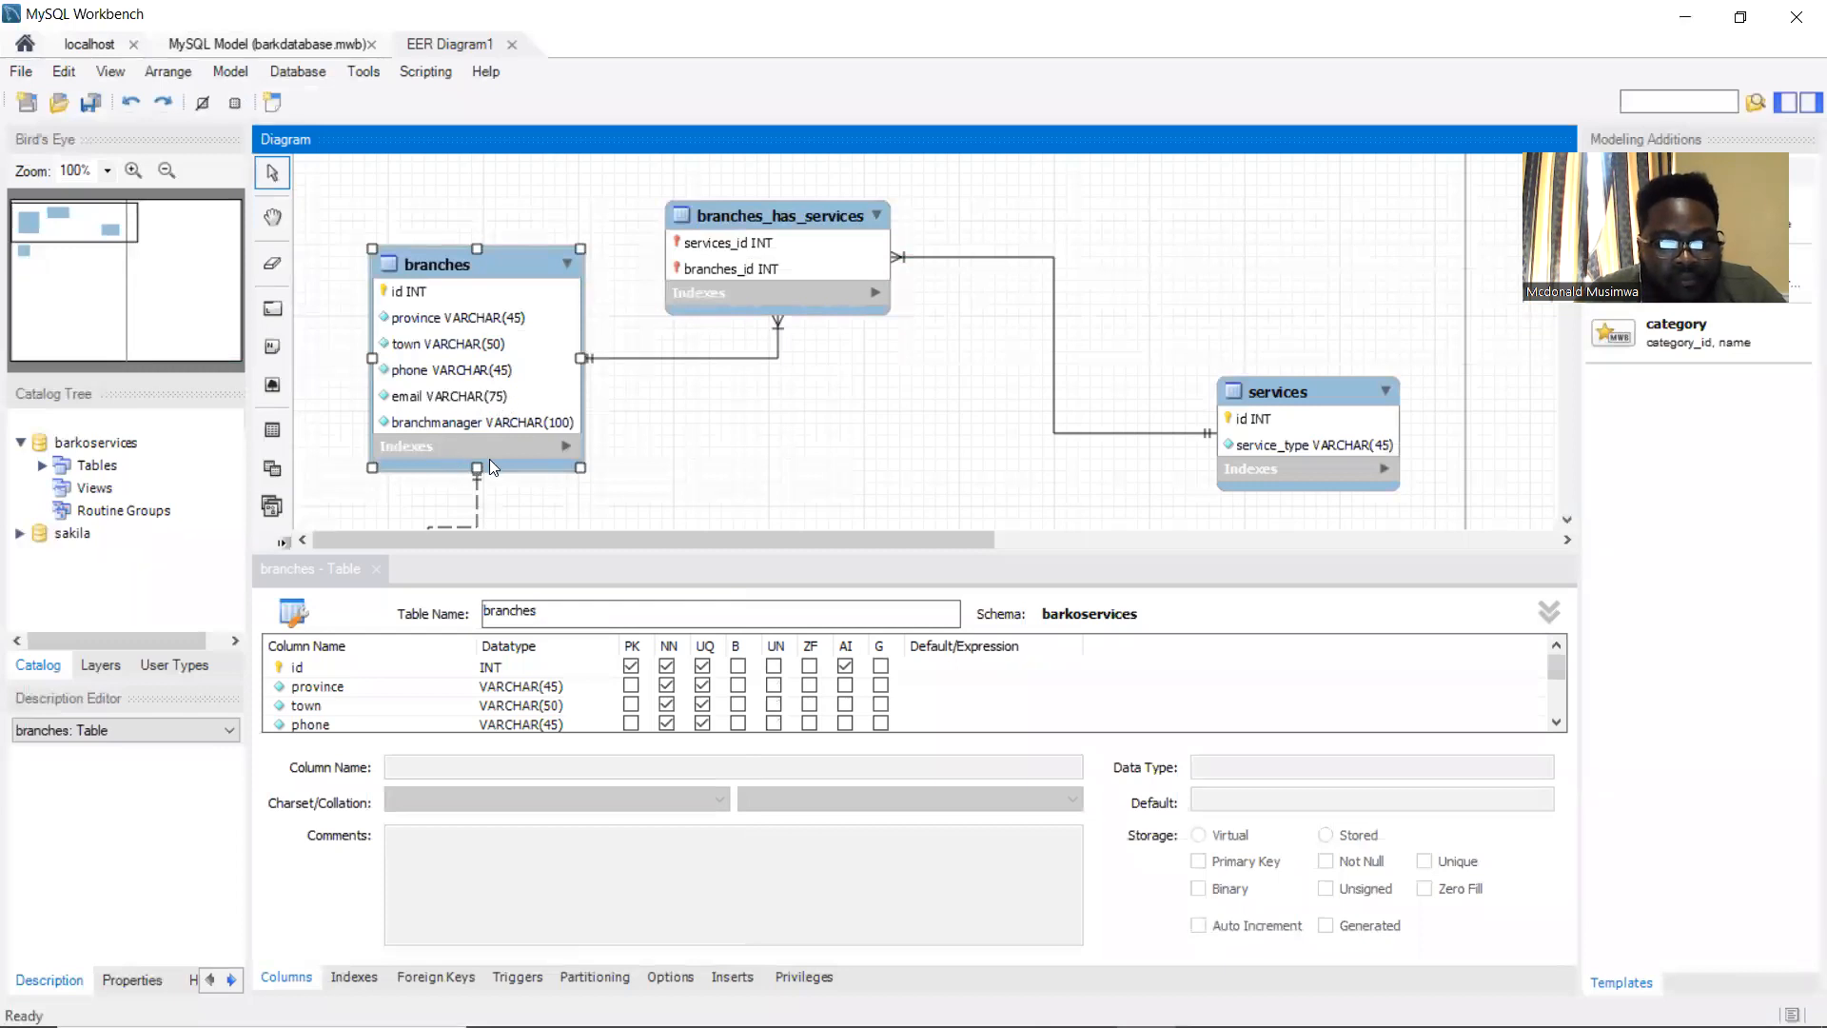
Add a streetname column to the branches table as VARCHAR(100), not null and unique
scroll(492, 369, down, 1)
scroll(463, 371, up, 1)
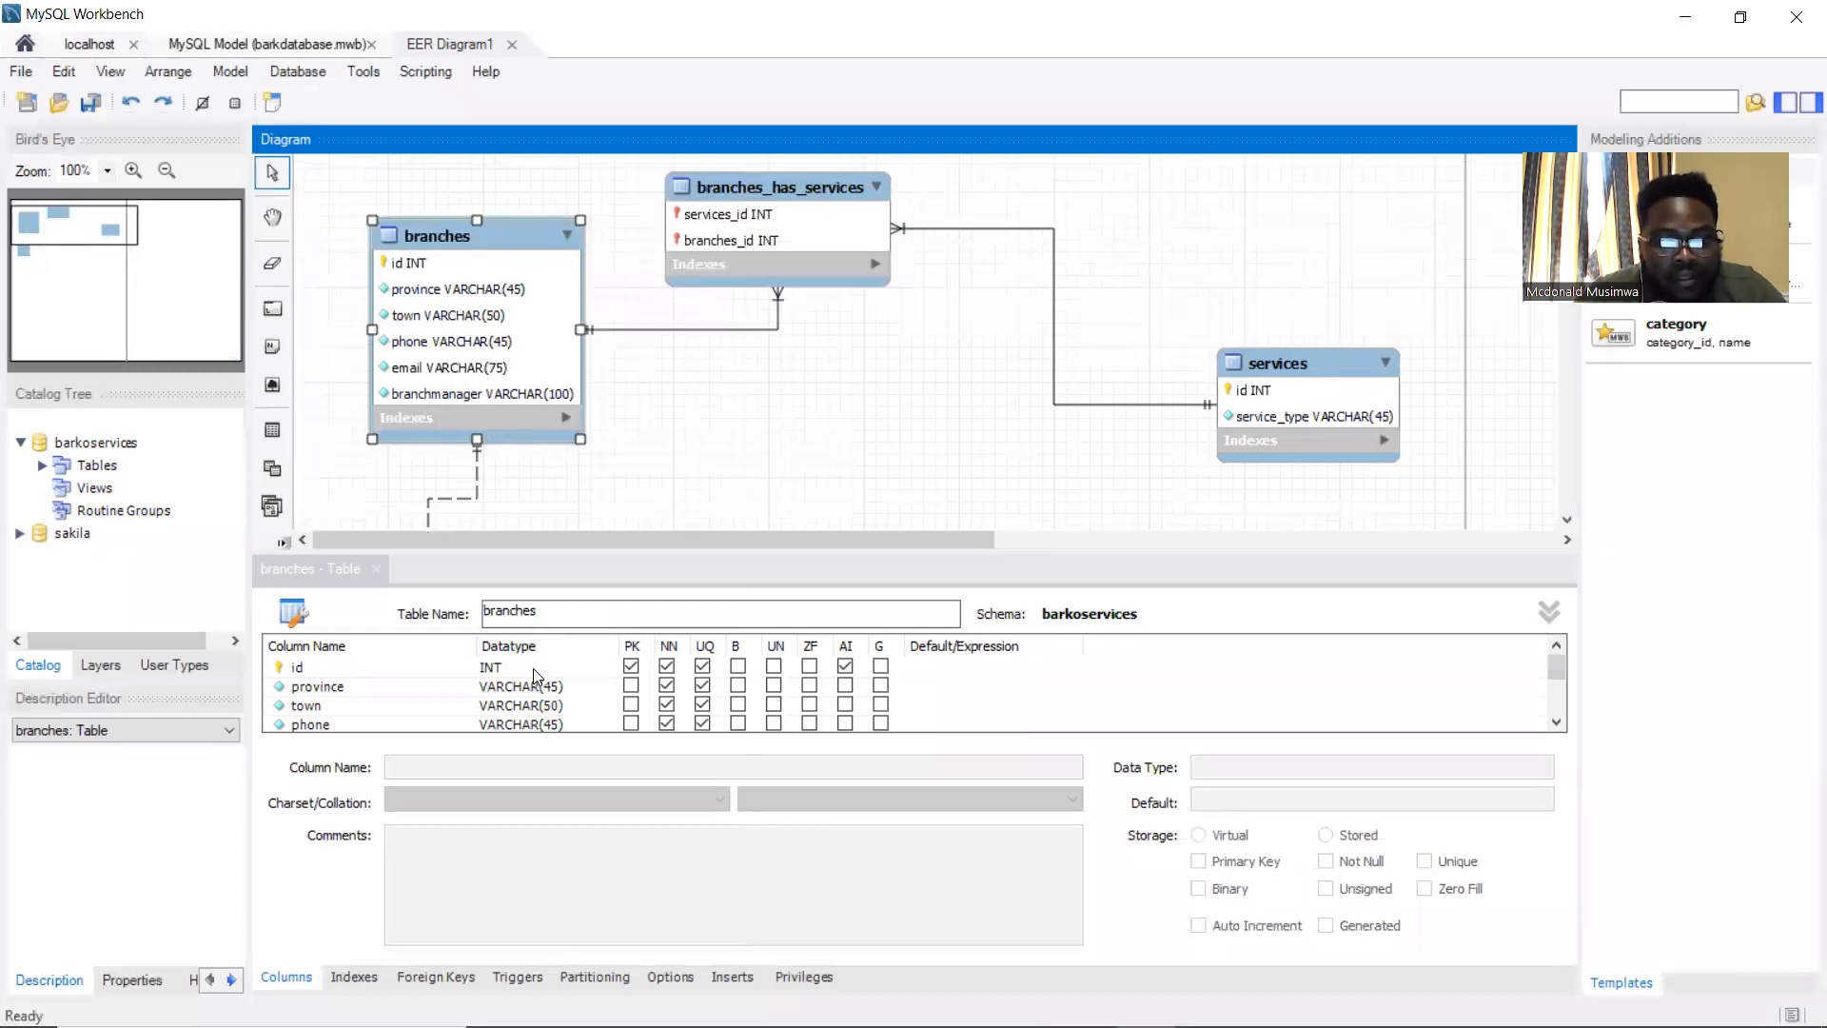
scroll(502, 700, down, 2)
click(314, 712)
click(311, 708)
text(streetname)
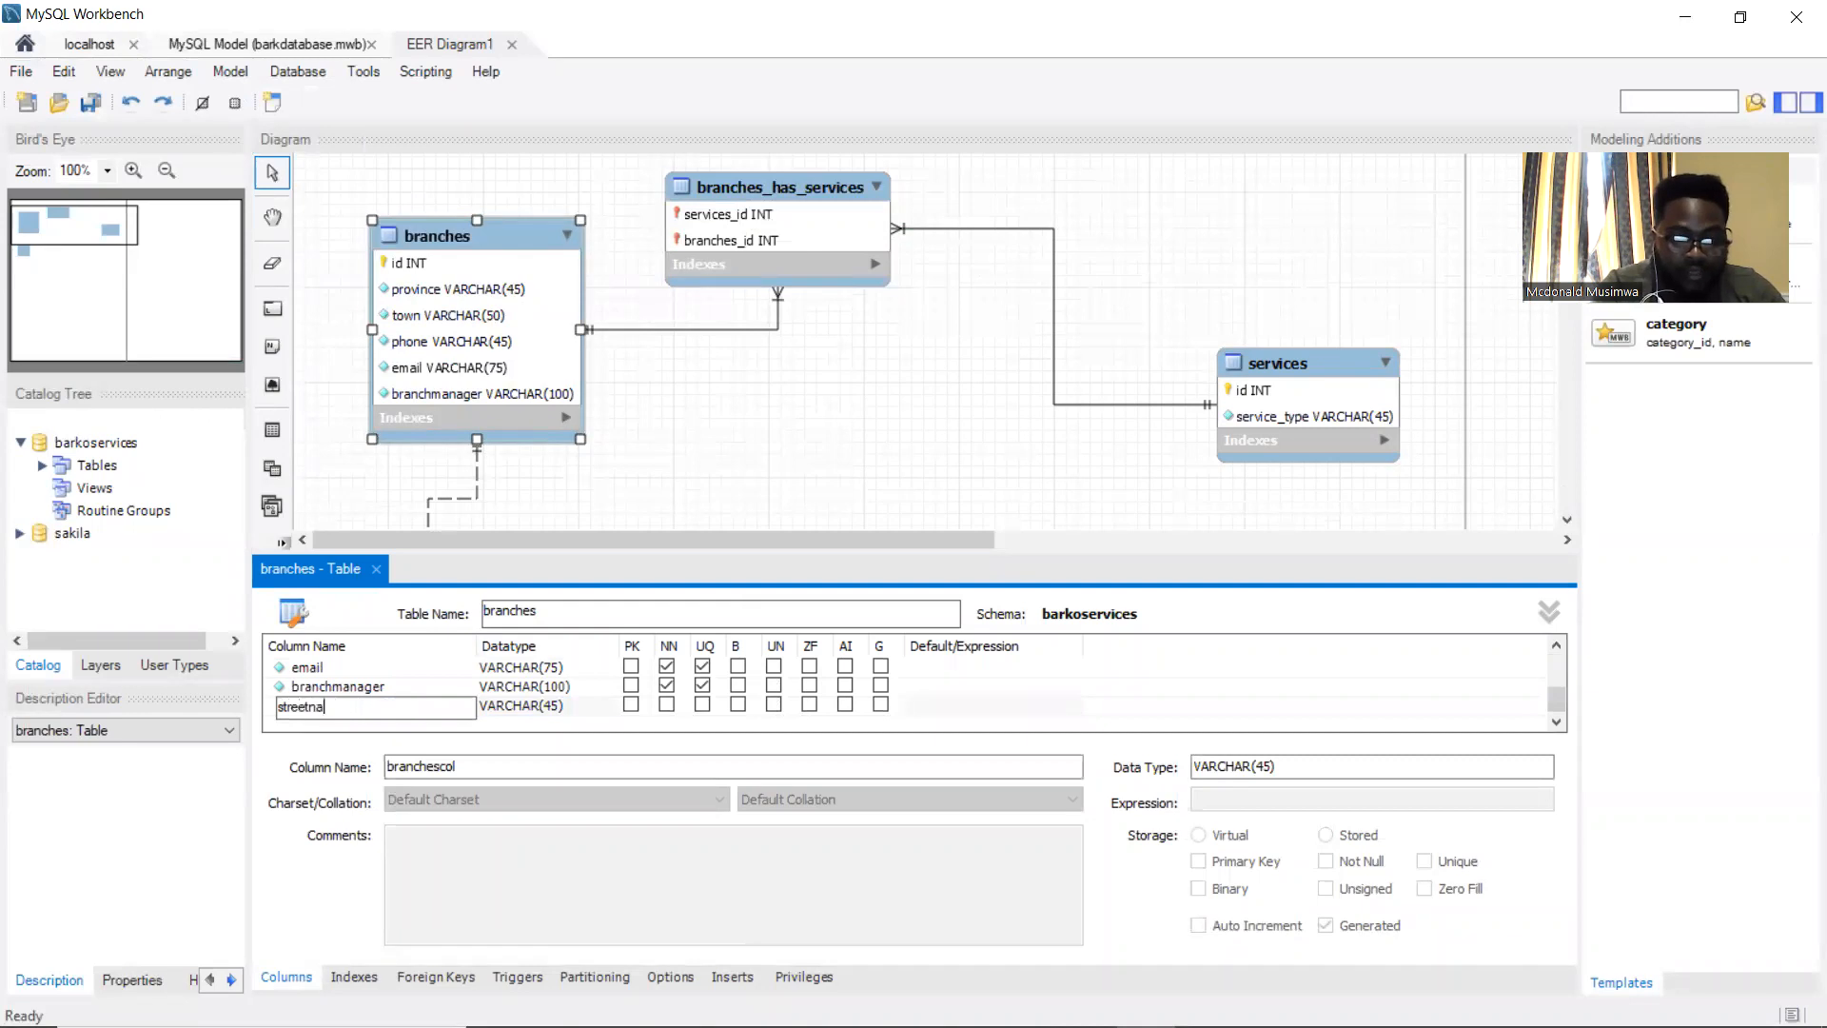
click(559, 709)
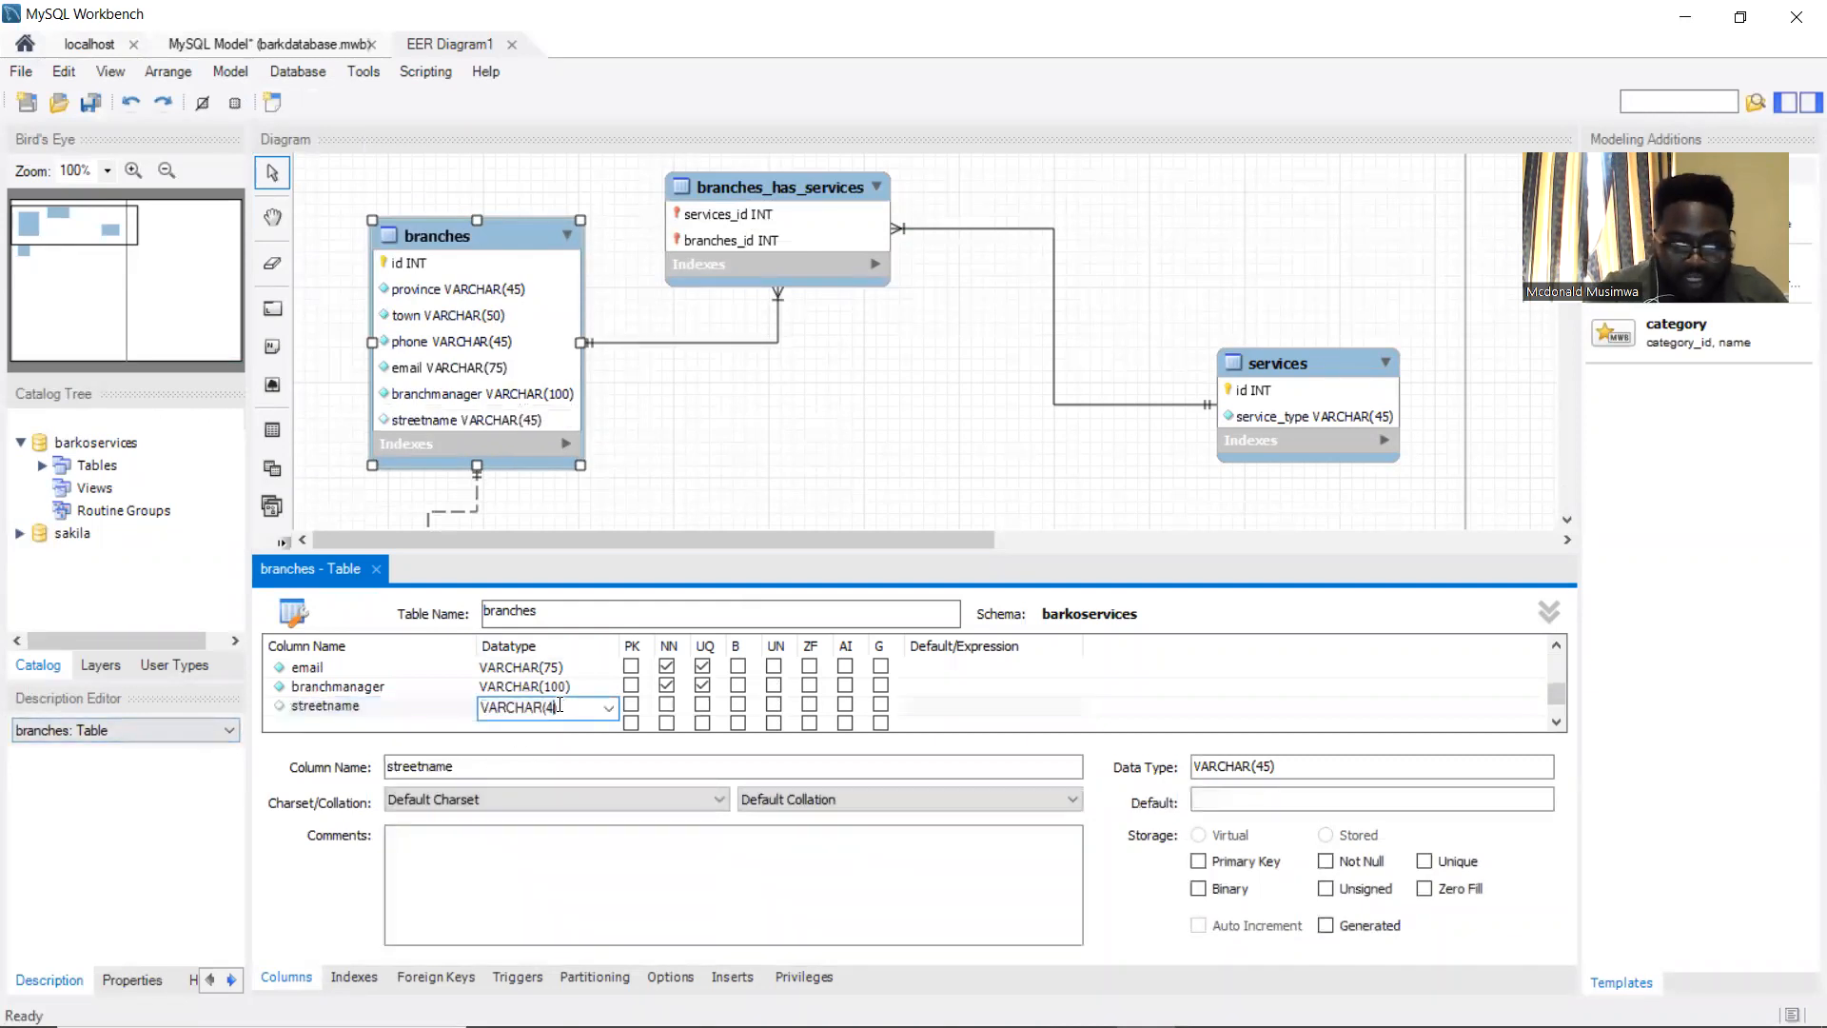
text(100))
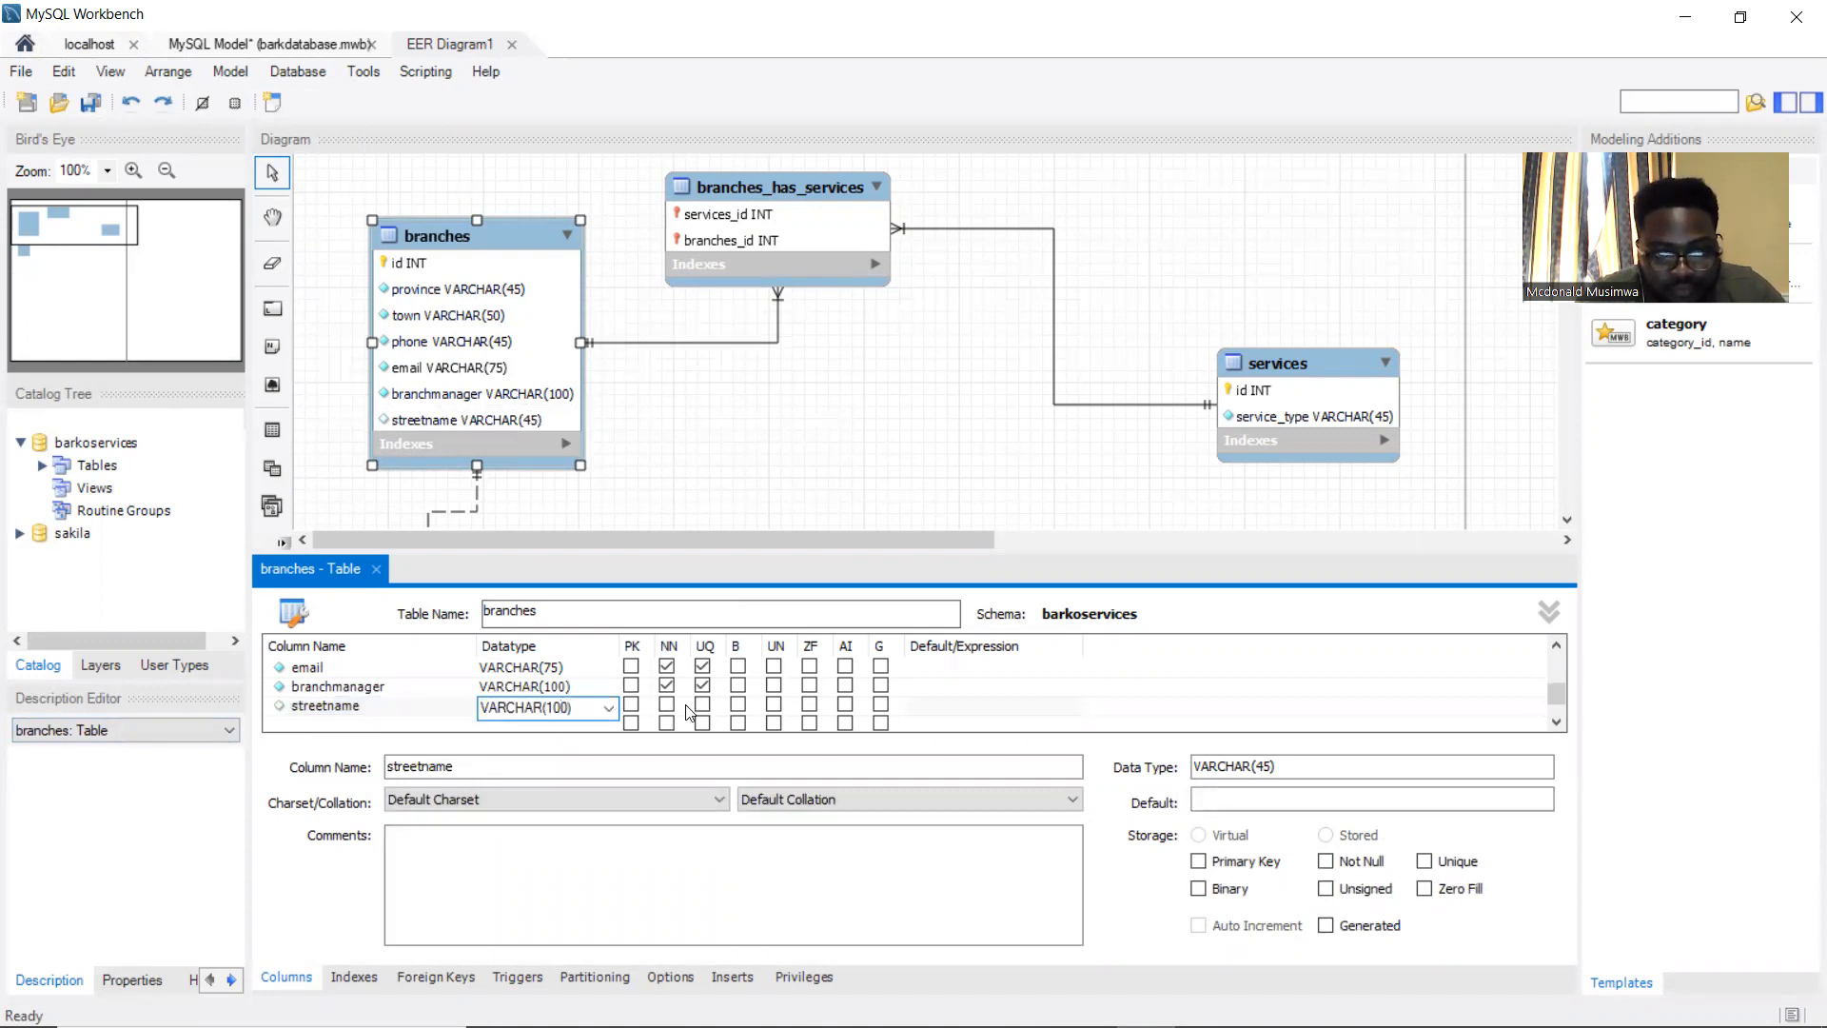
click(666, 704)
click(703, 704)
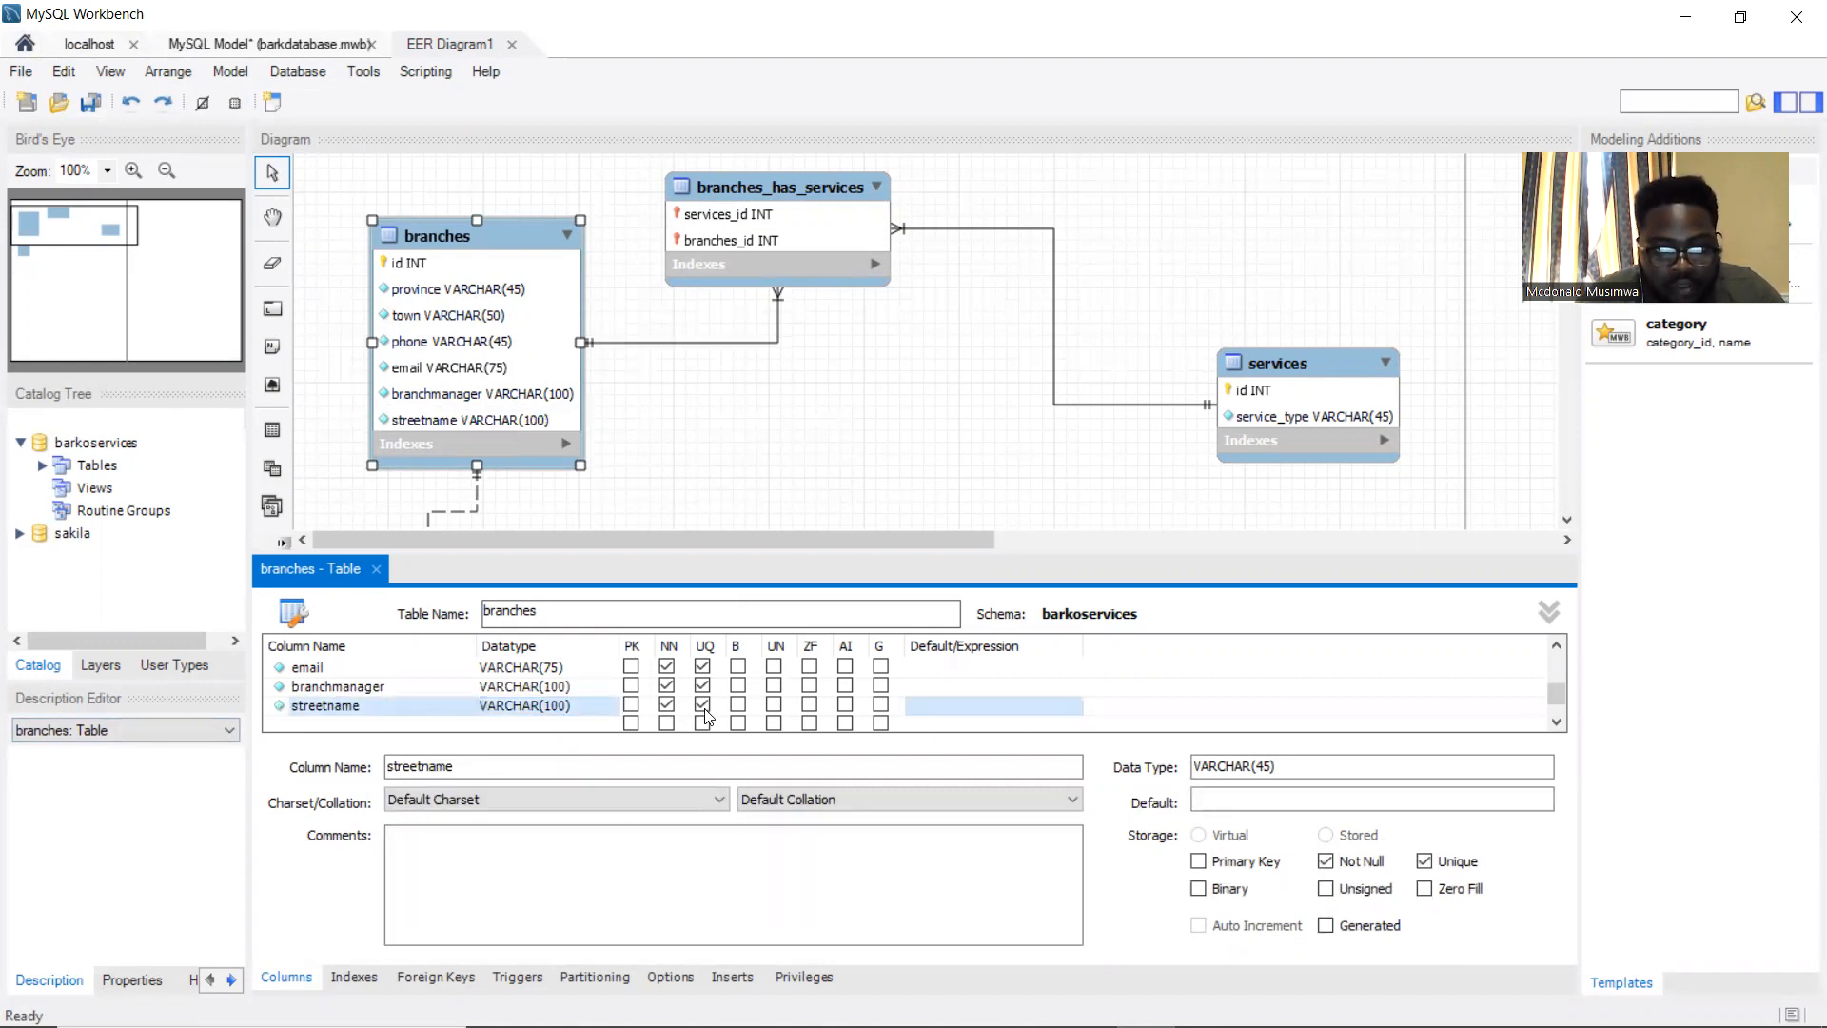
Add an adress column to the branches table as VARCHAR(80), not null and unique
scroll(476, 685, down, 1)
click(333, 705)
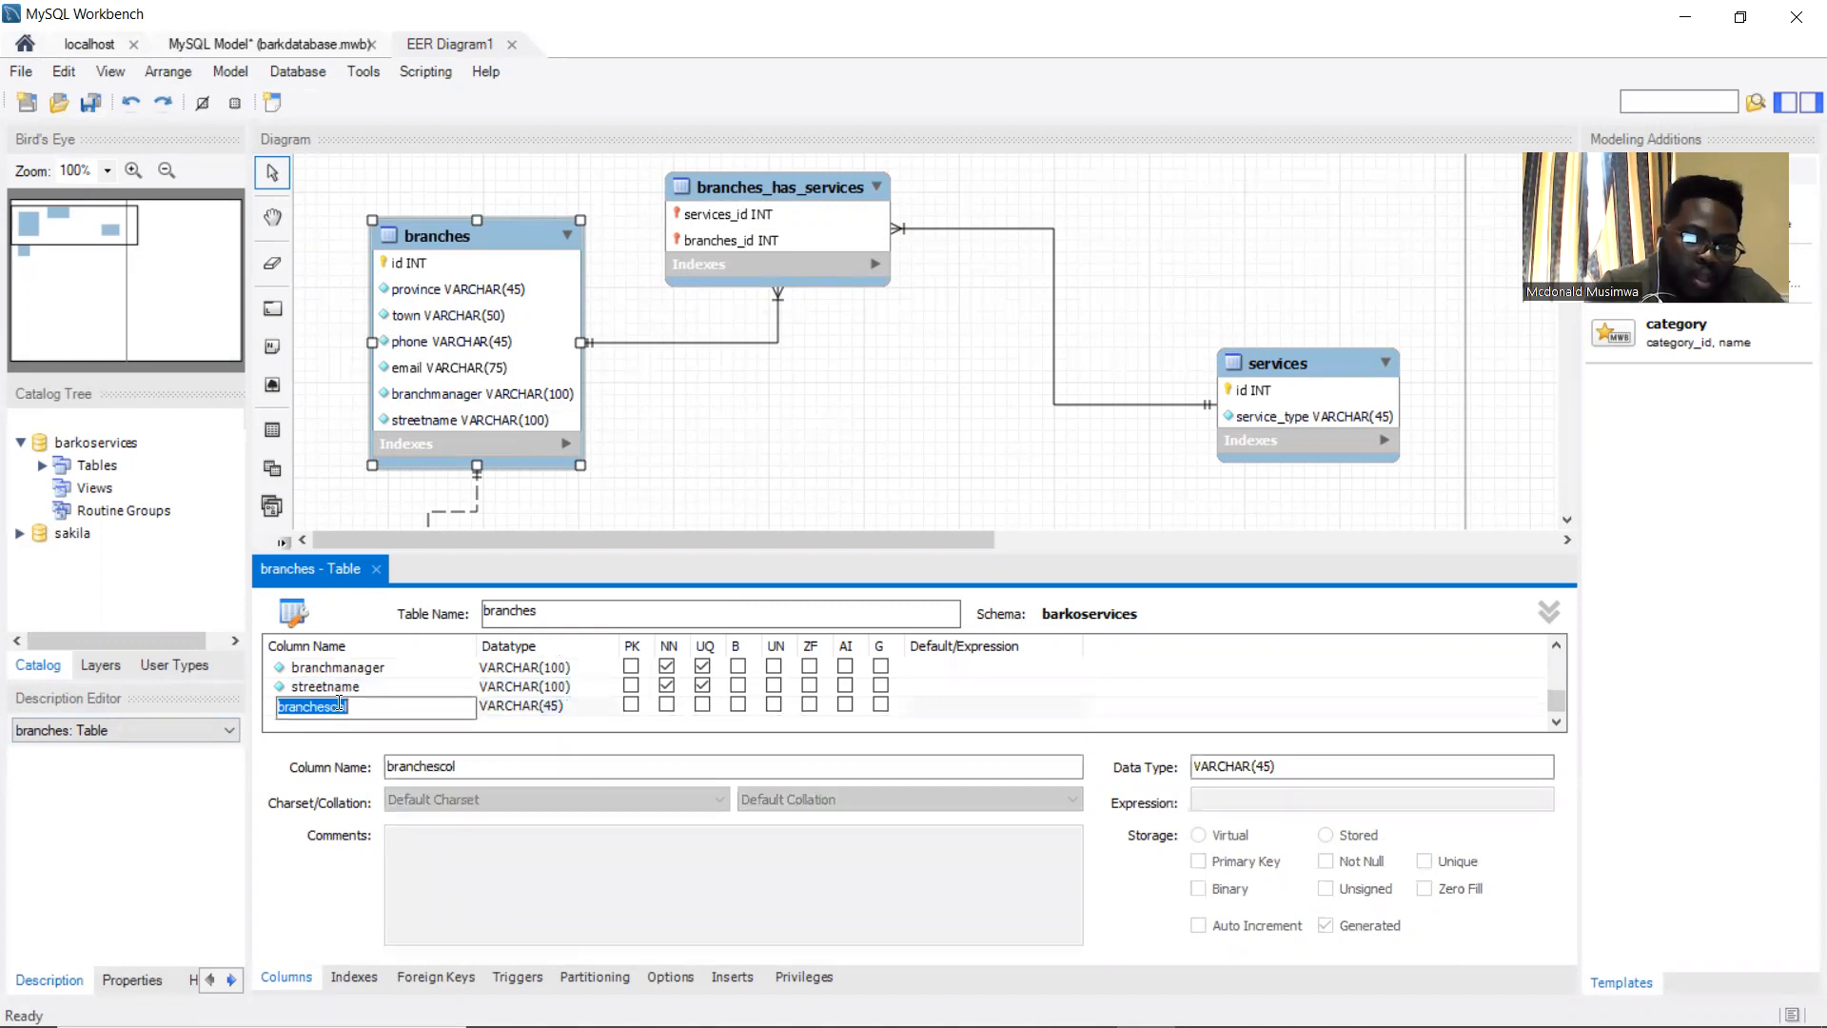
text(adress)
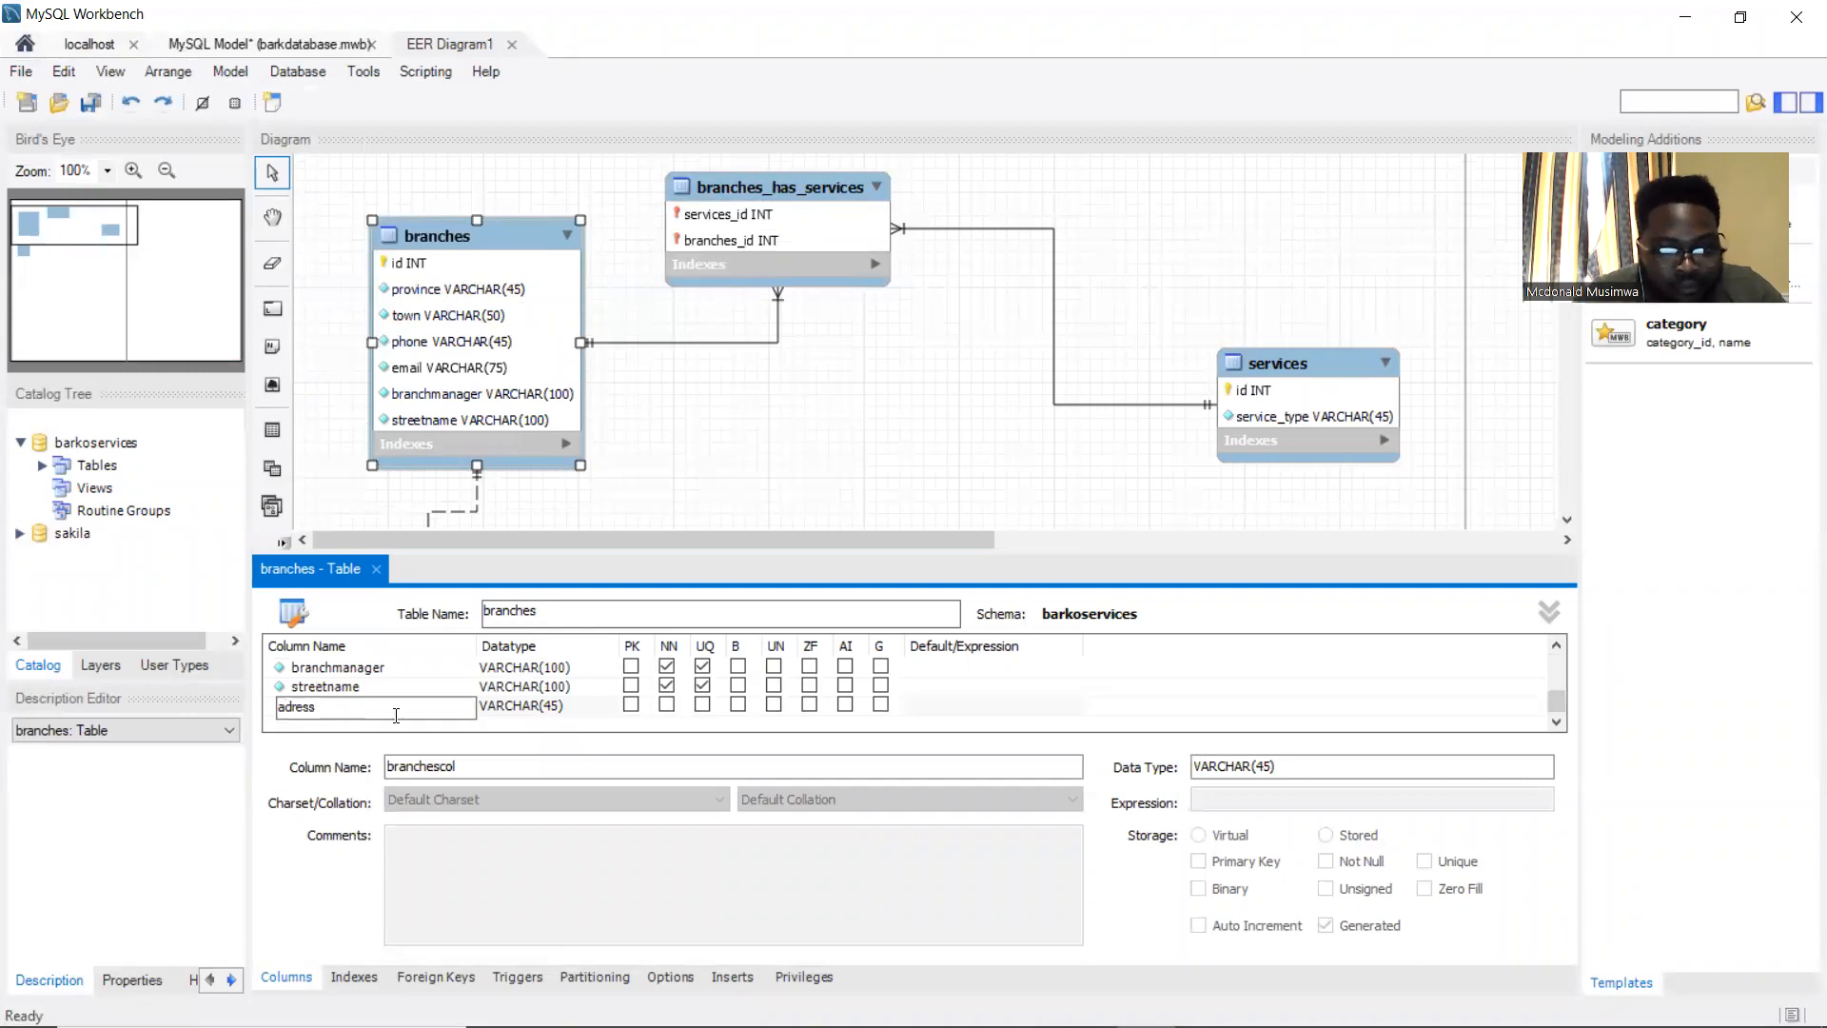
click(560, 709)
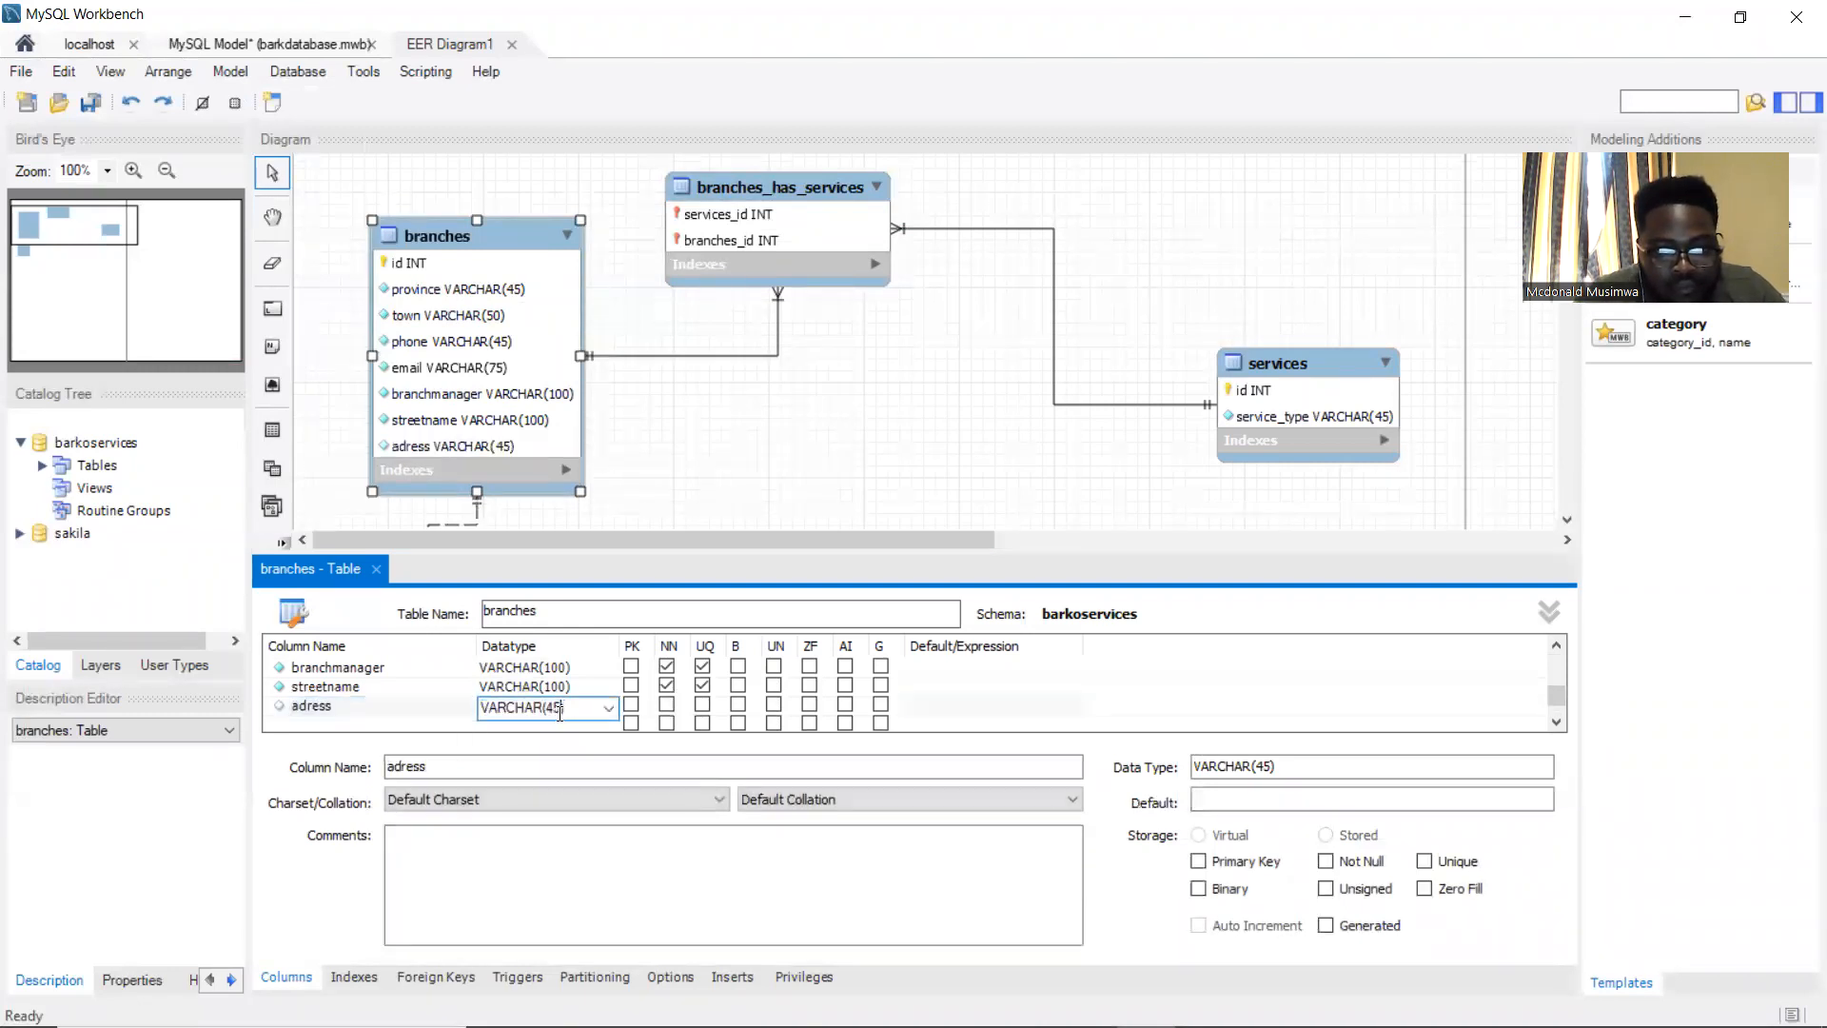
text(80)
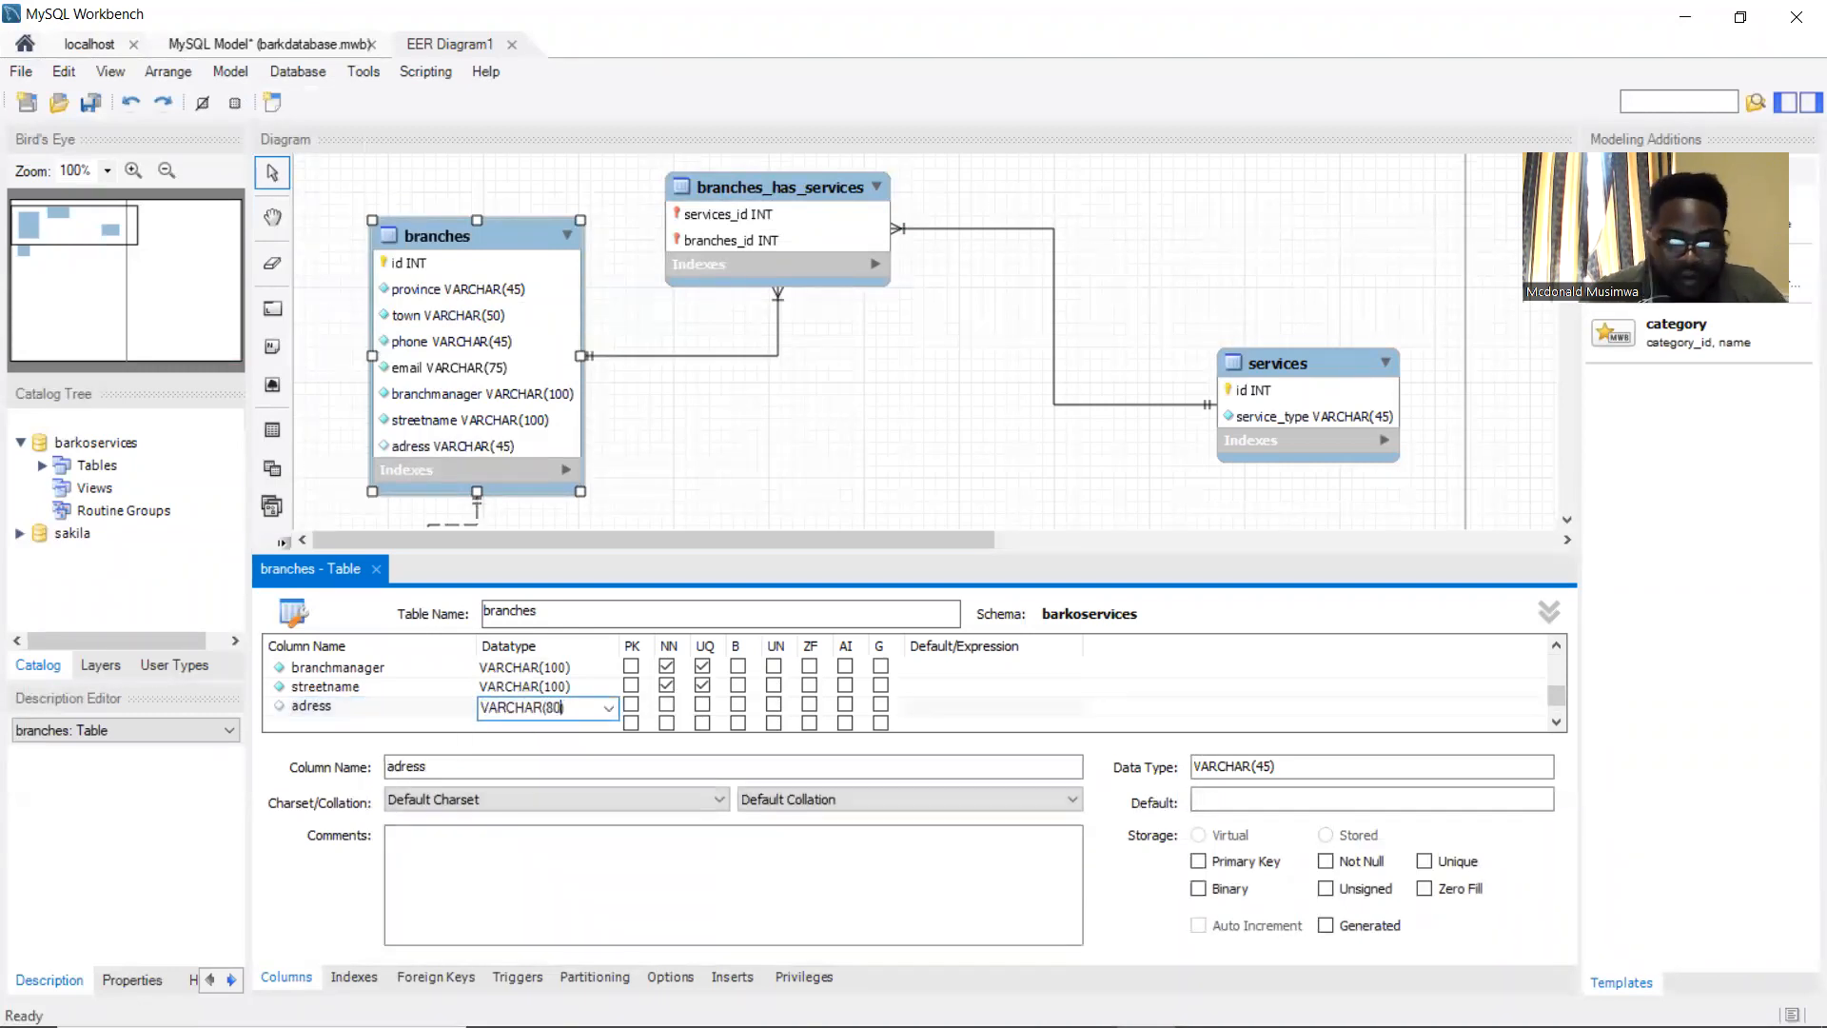
click(667, 704)
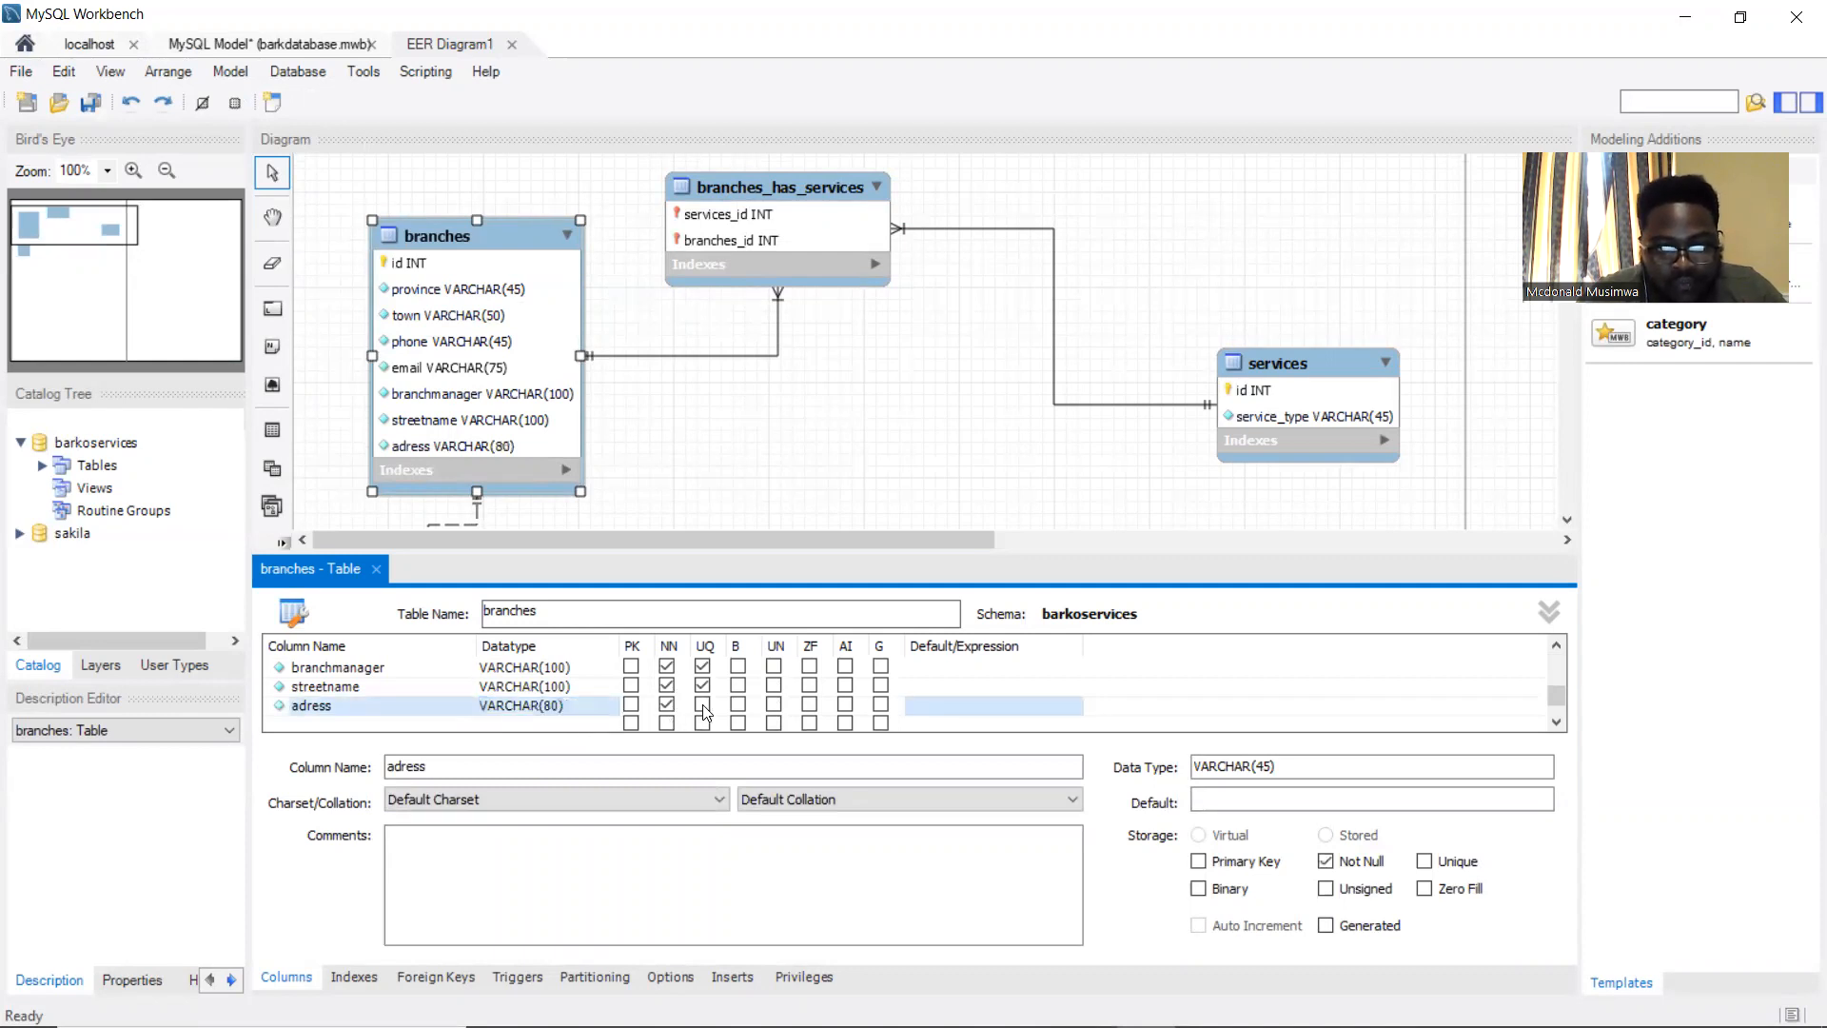
click(676, 410)
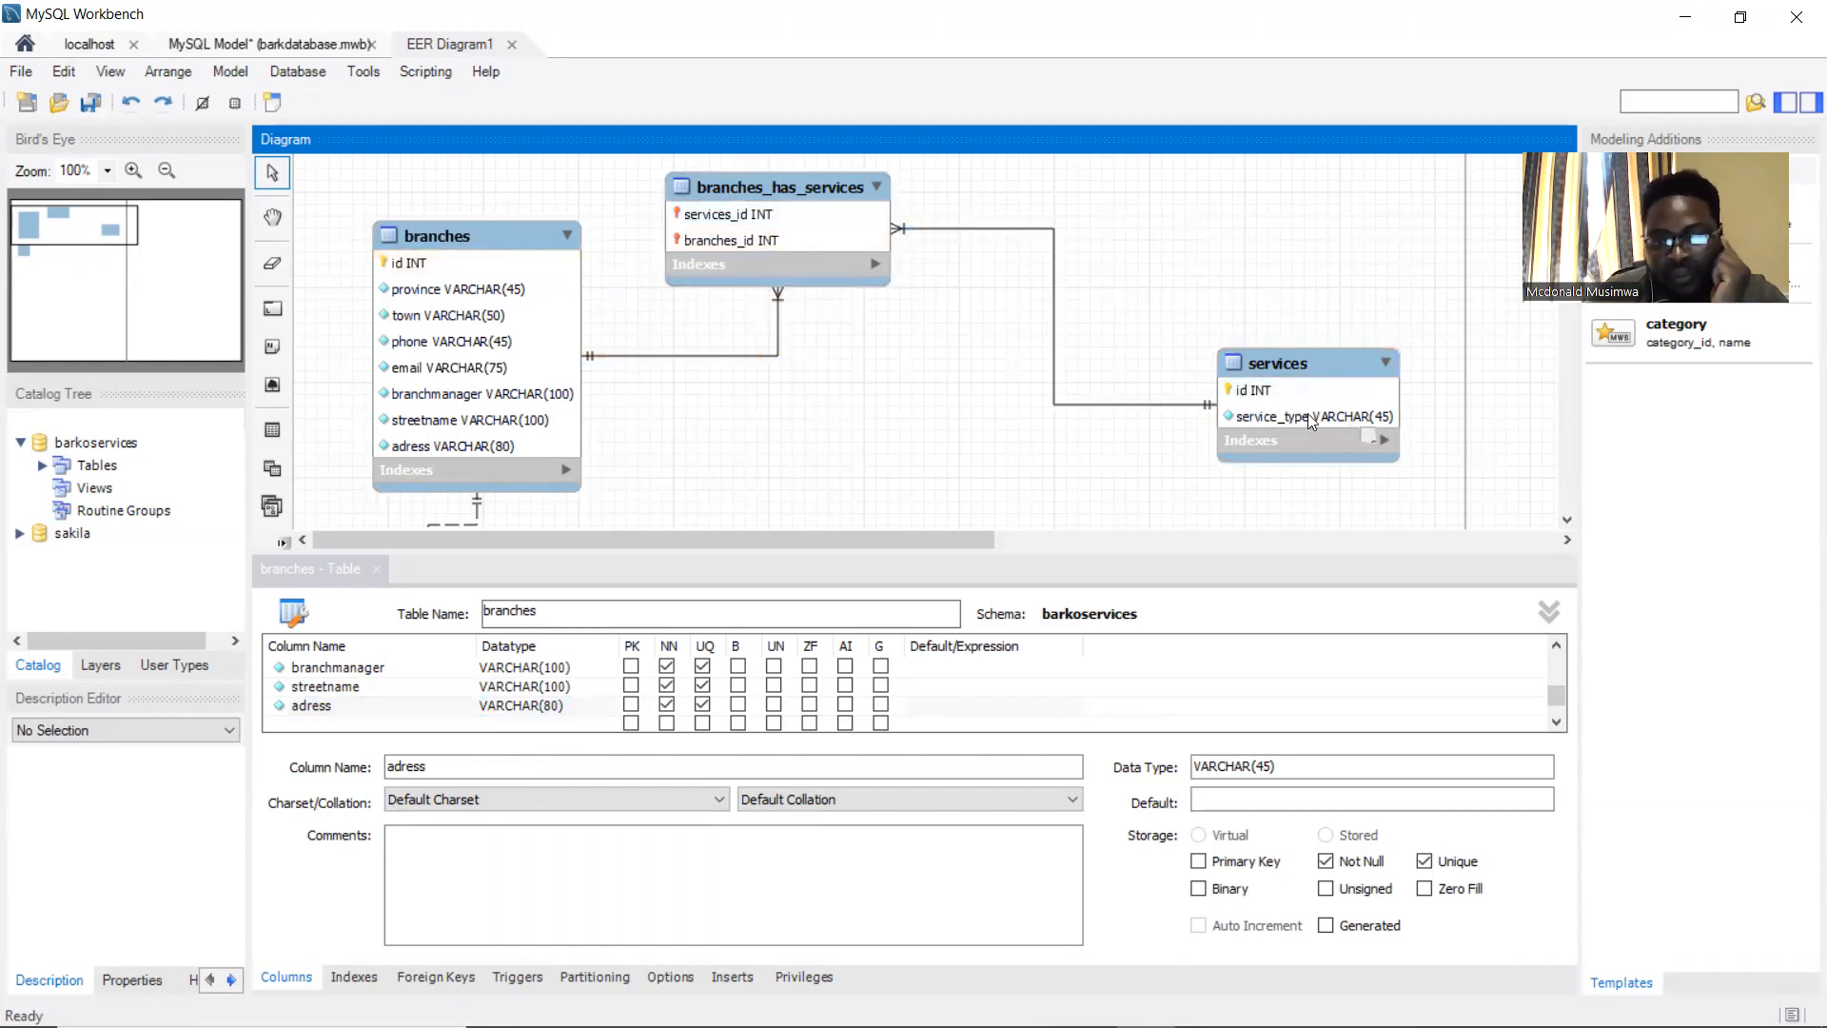
Check the planned branch_services and services tables in the Excel workbook against the diagram, and minimize the workbook
click(1087, 1004)
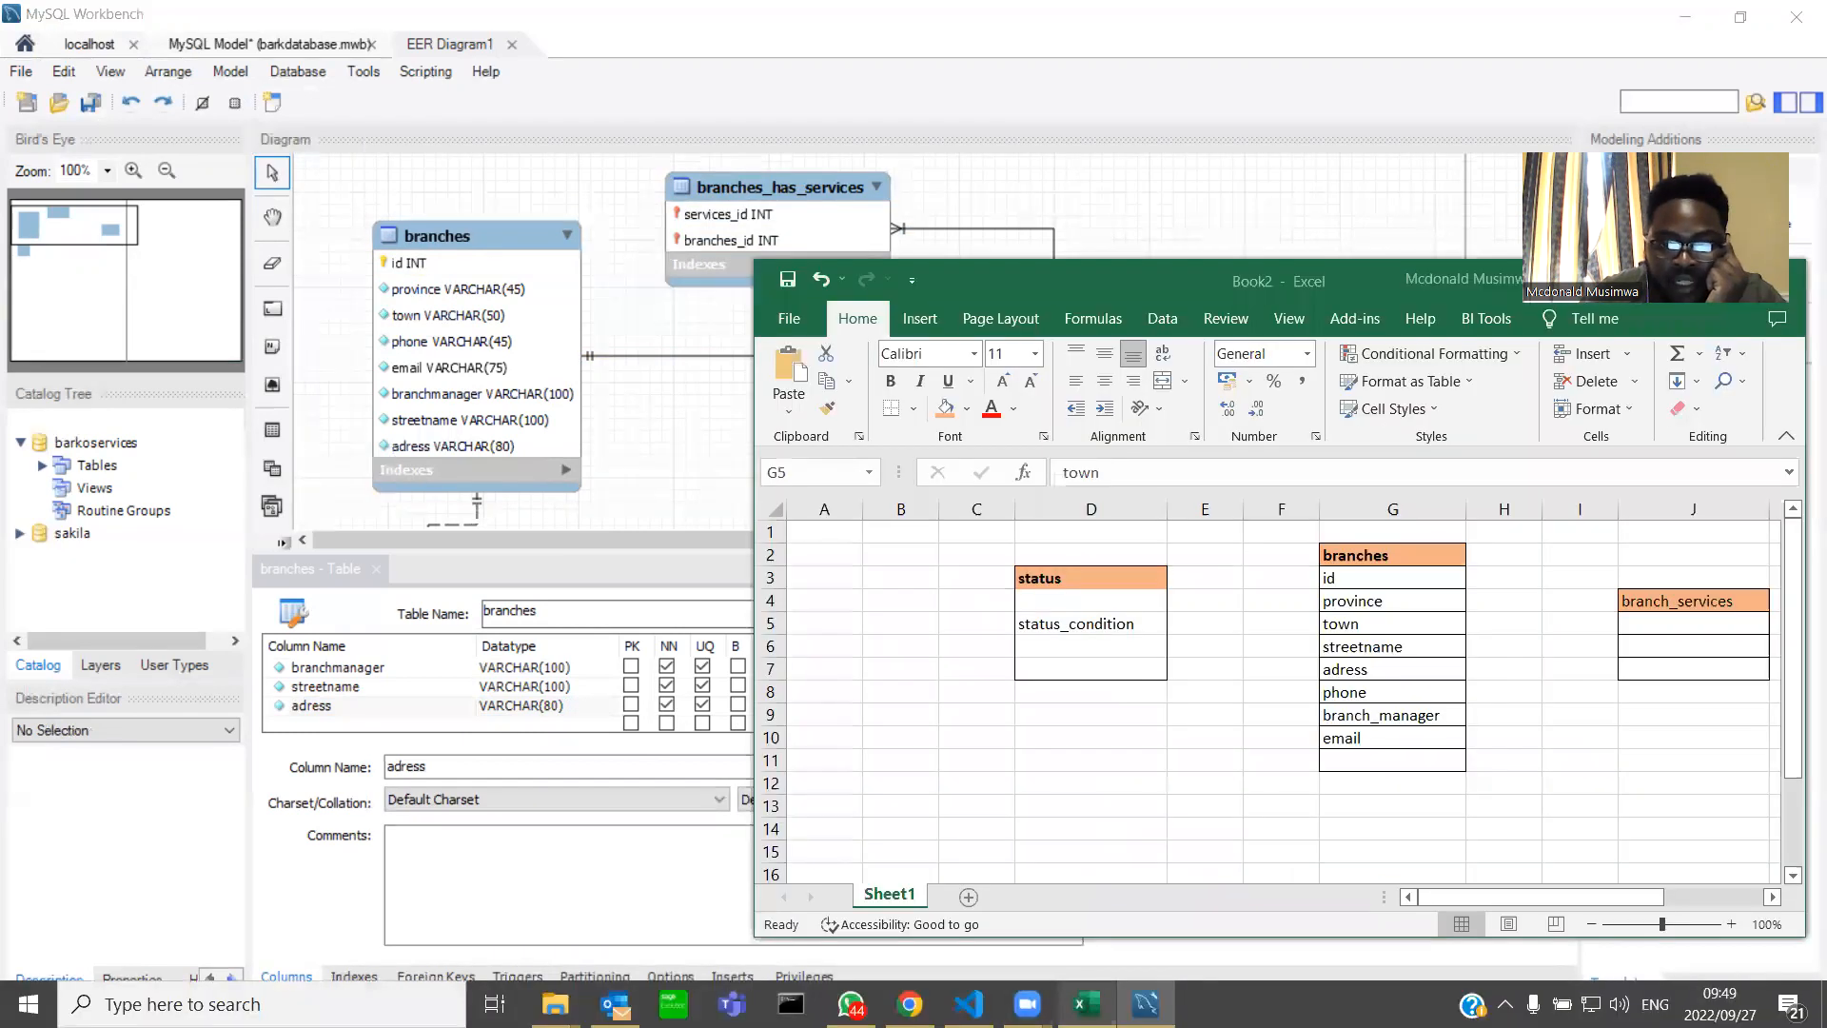
click(1688, 647)
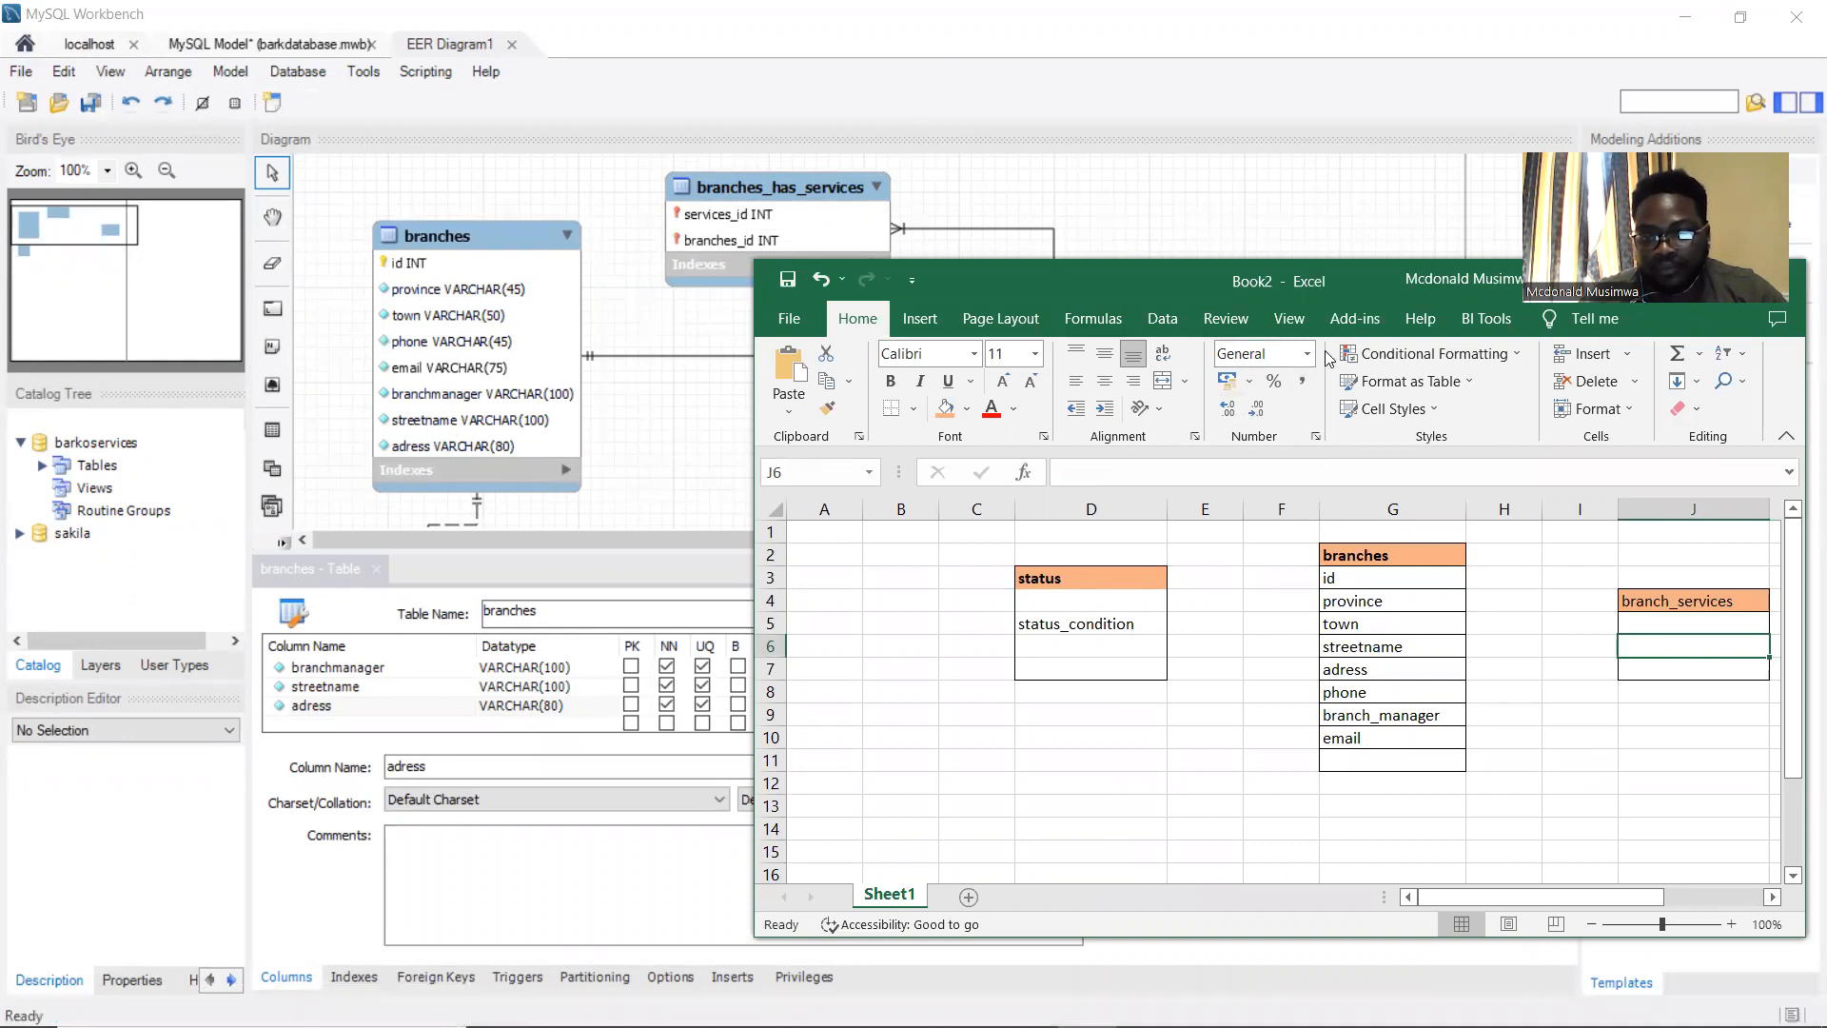
drag(1334, 280, 708, 315)
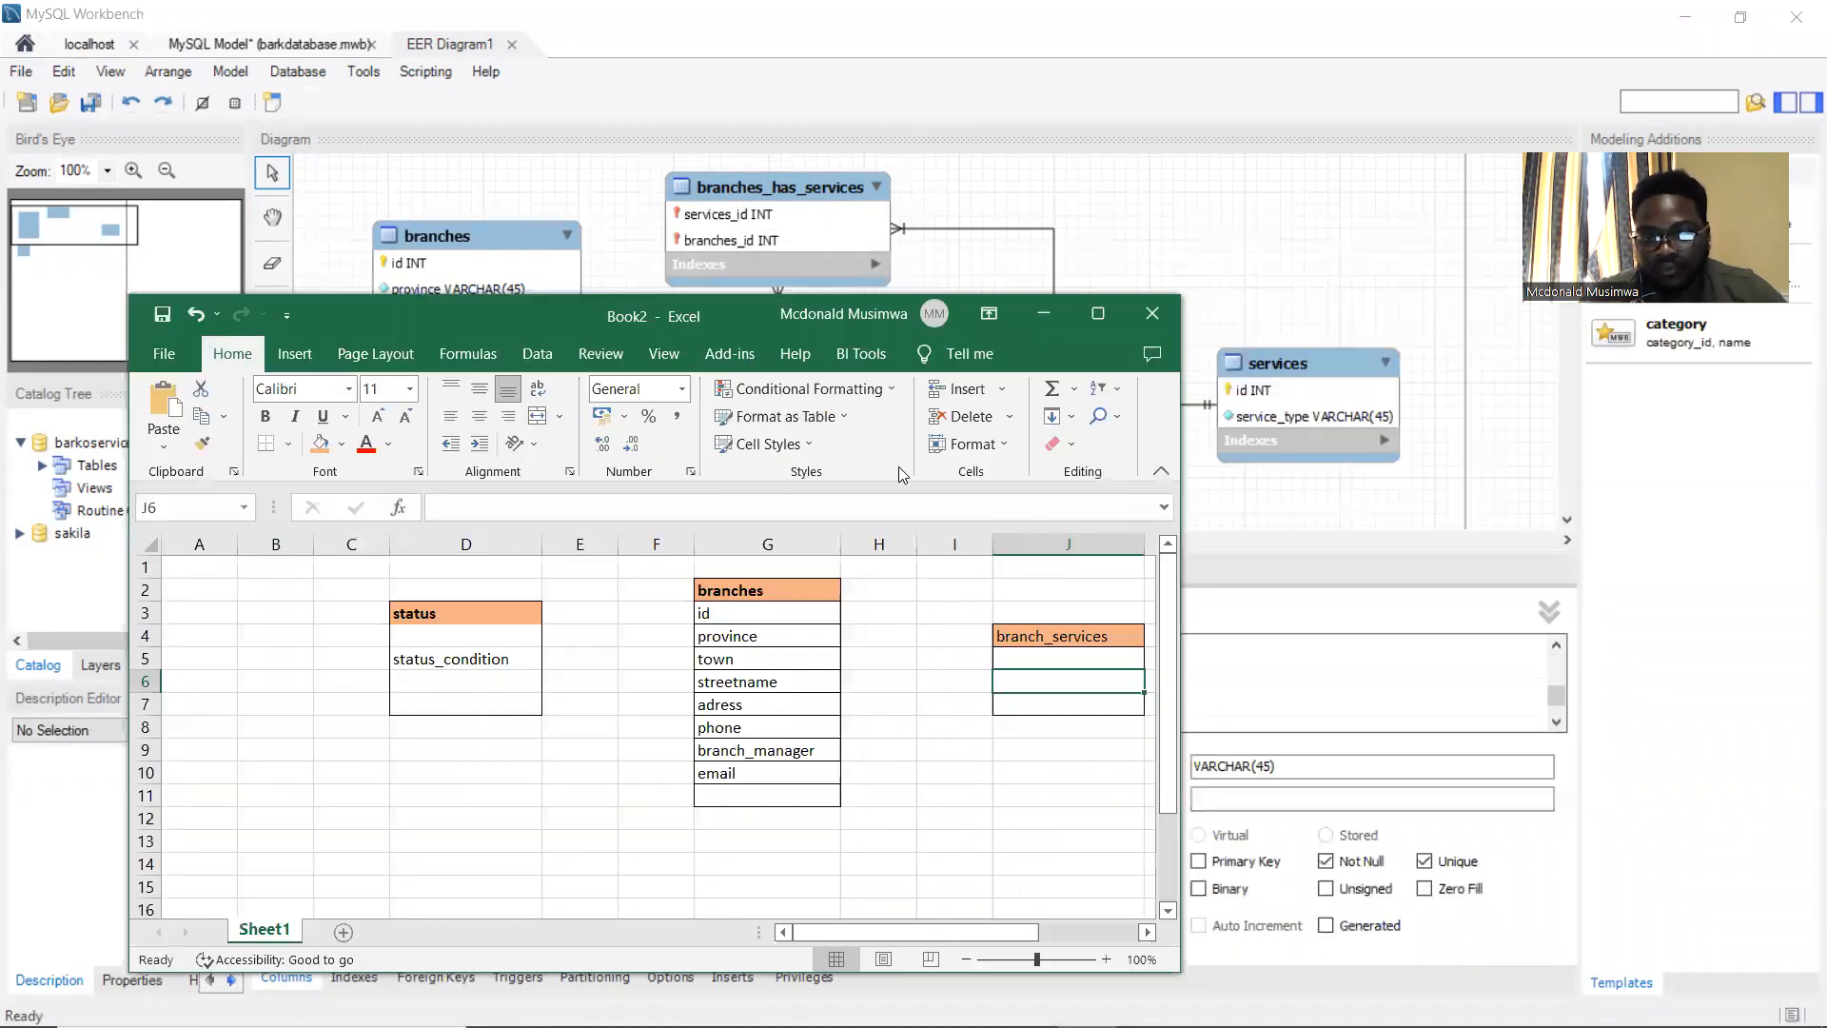
drag(881, 937, 979, 937)
click(957, 634)
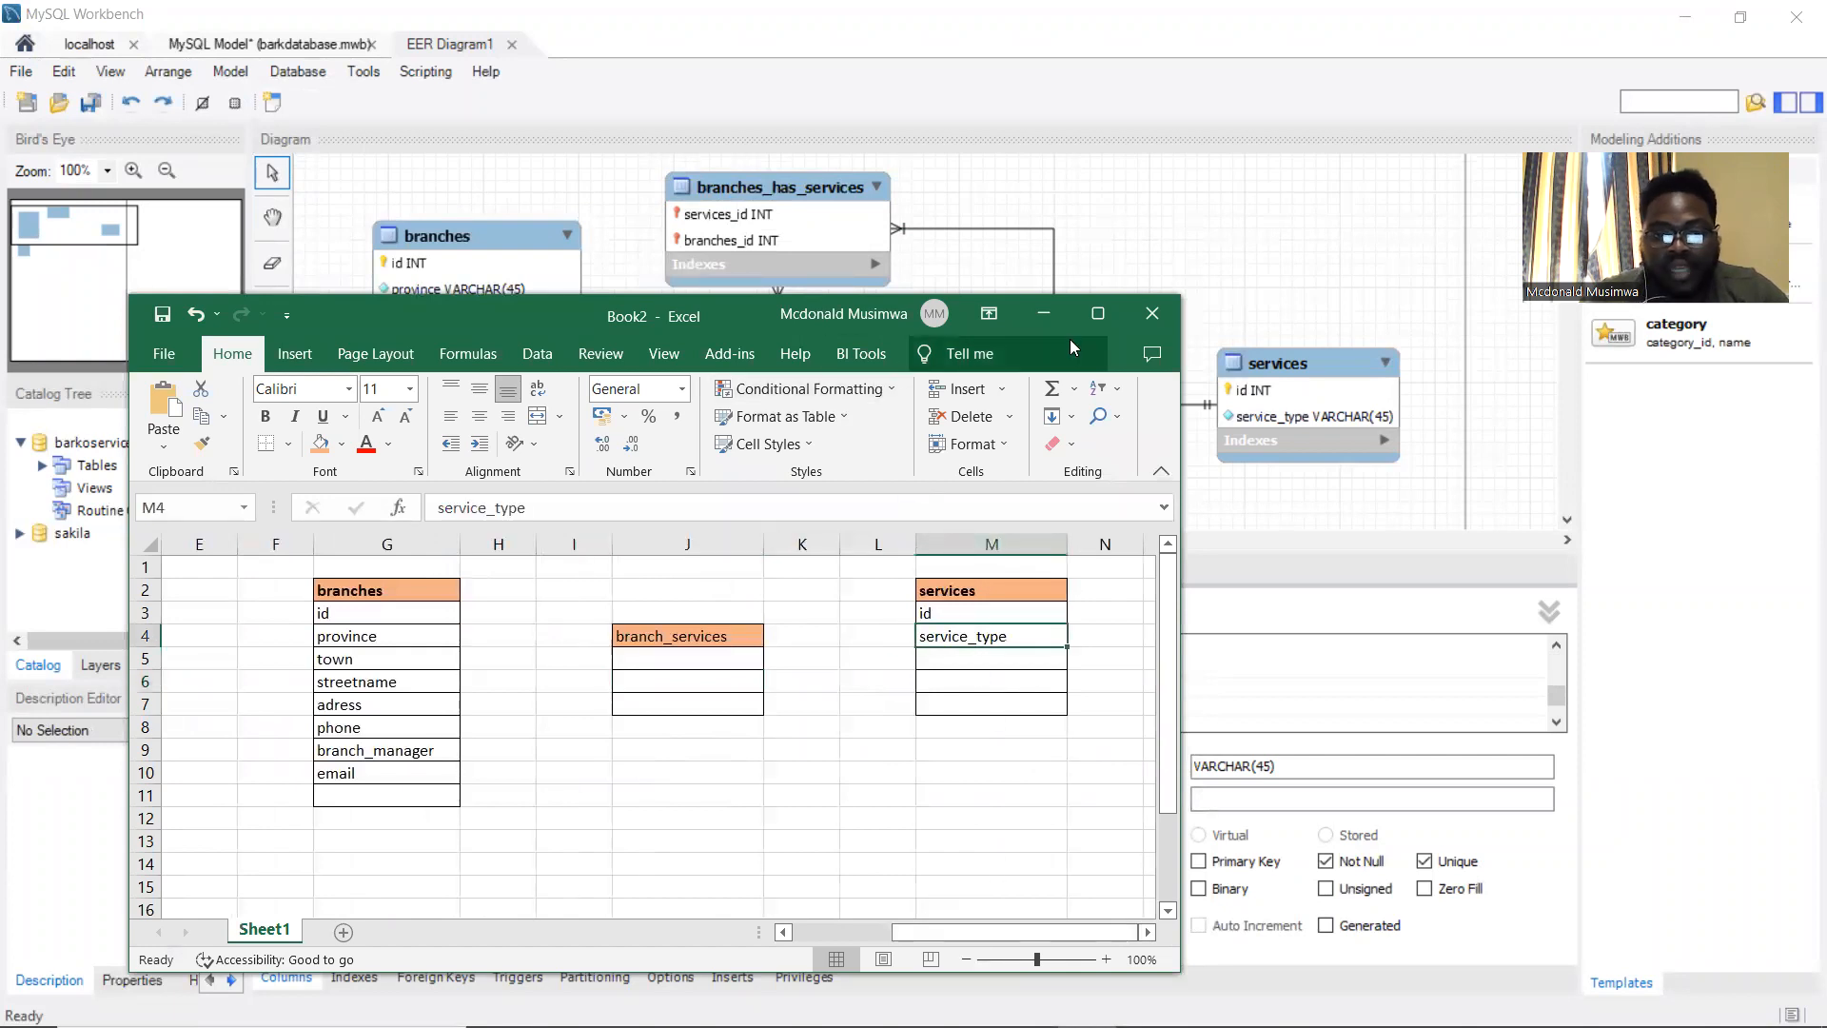
drag(739, 752, 733, 612)
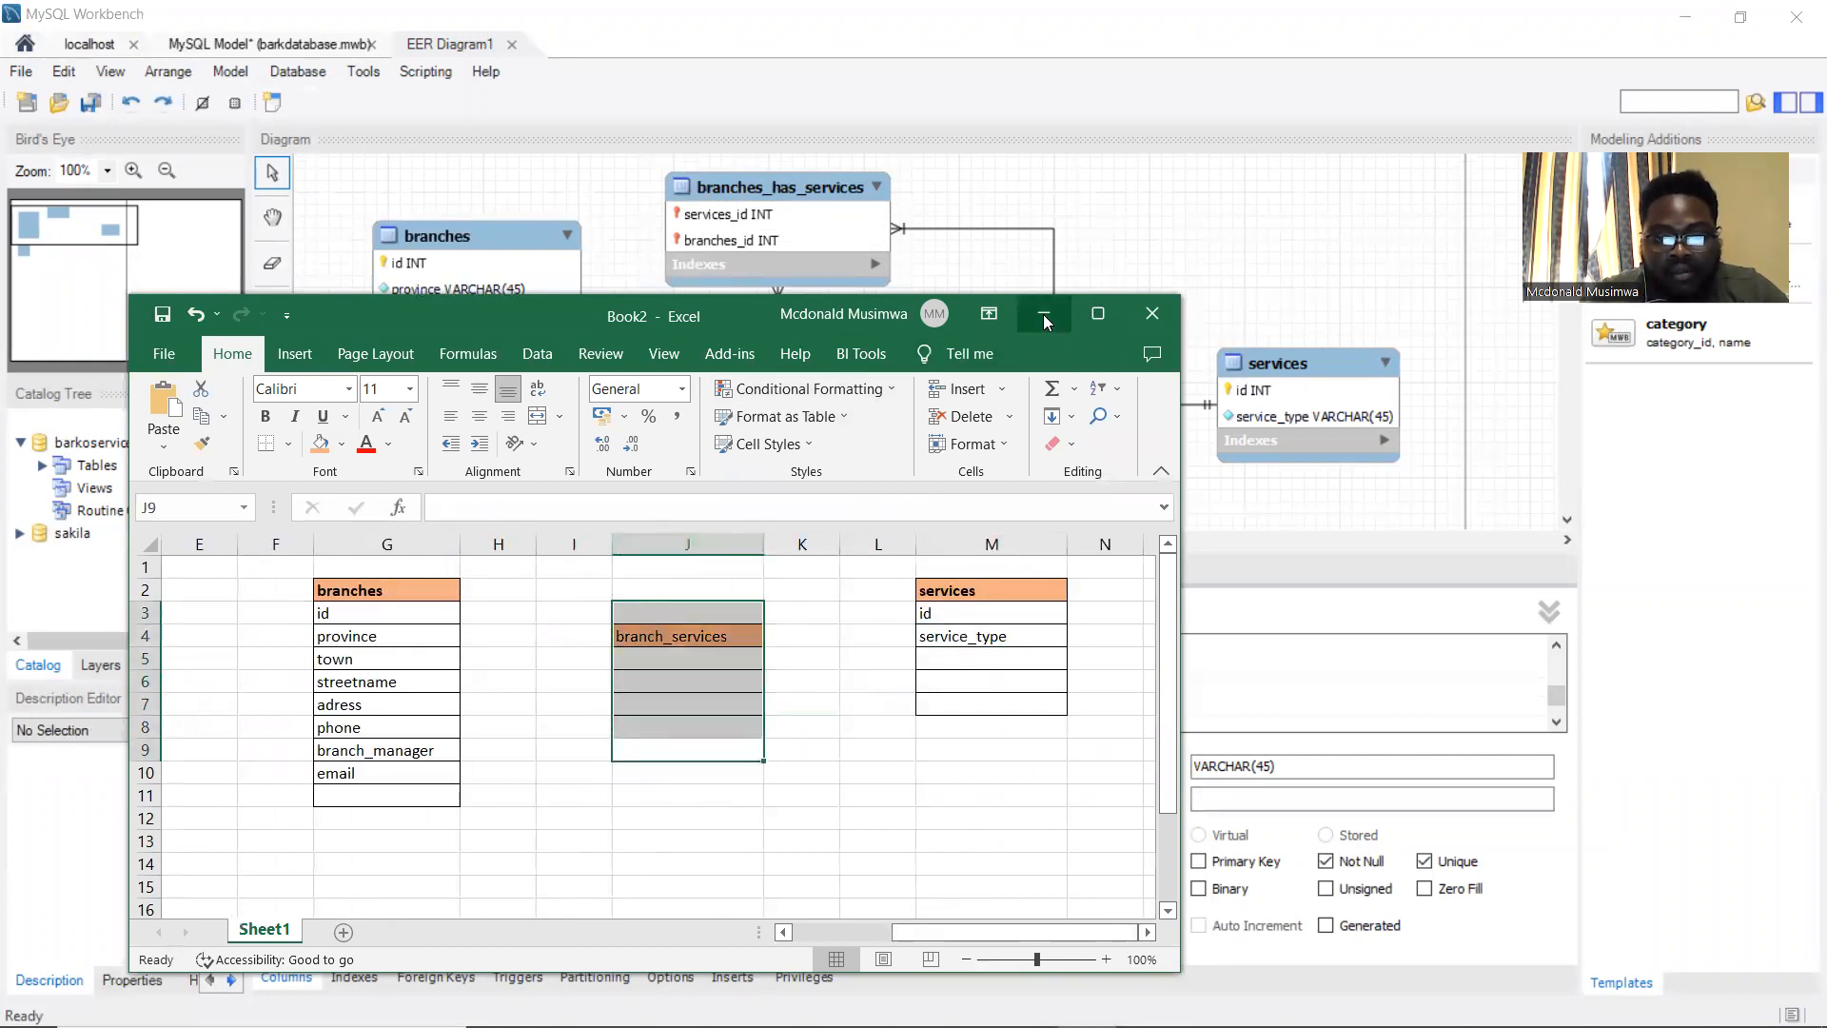
click(1044, 321)
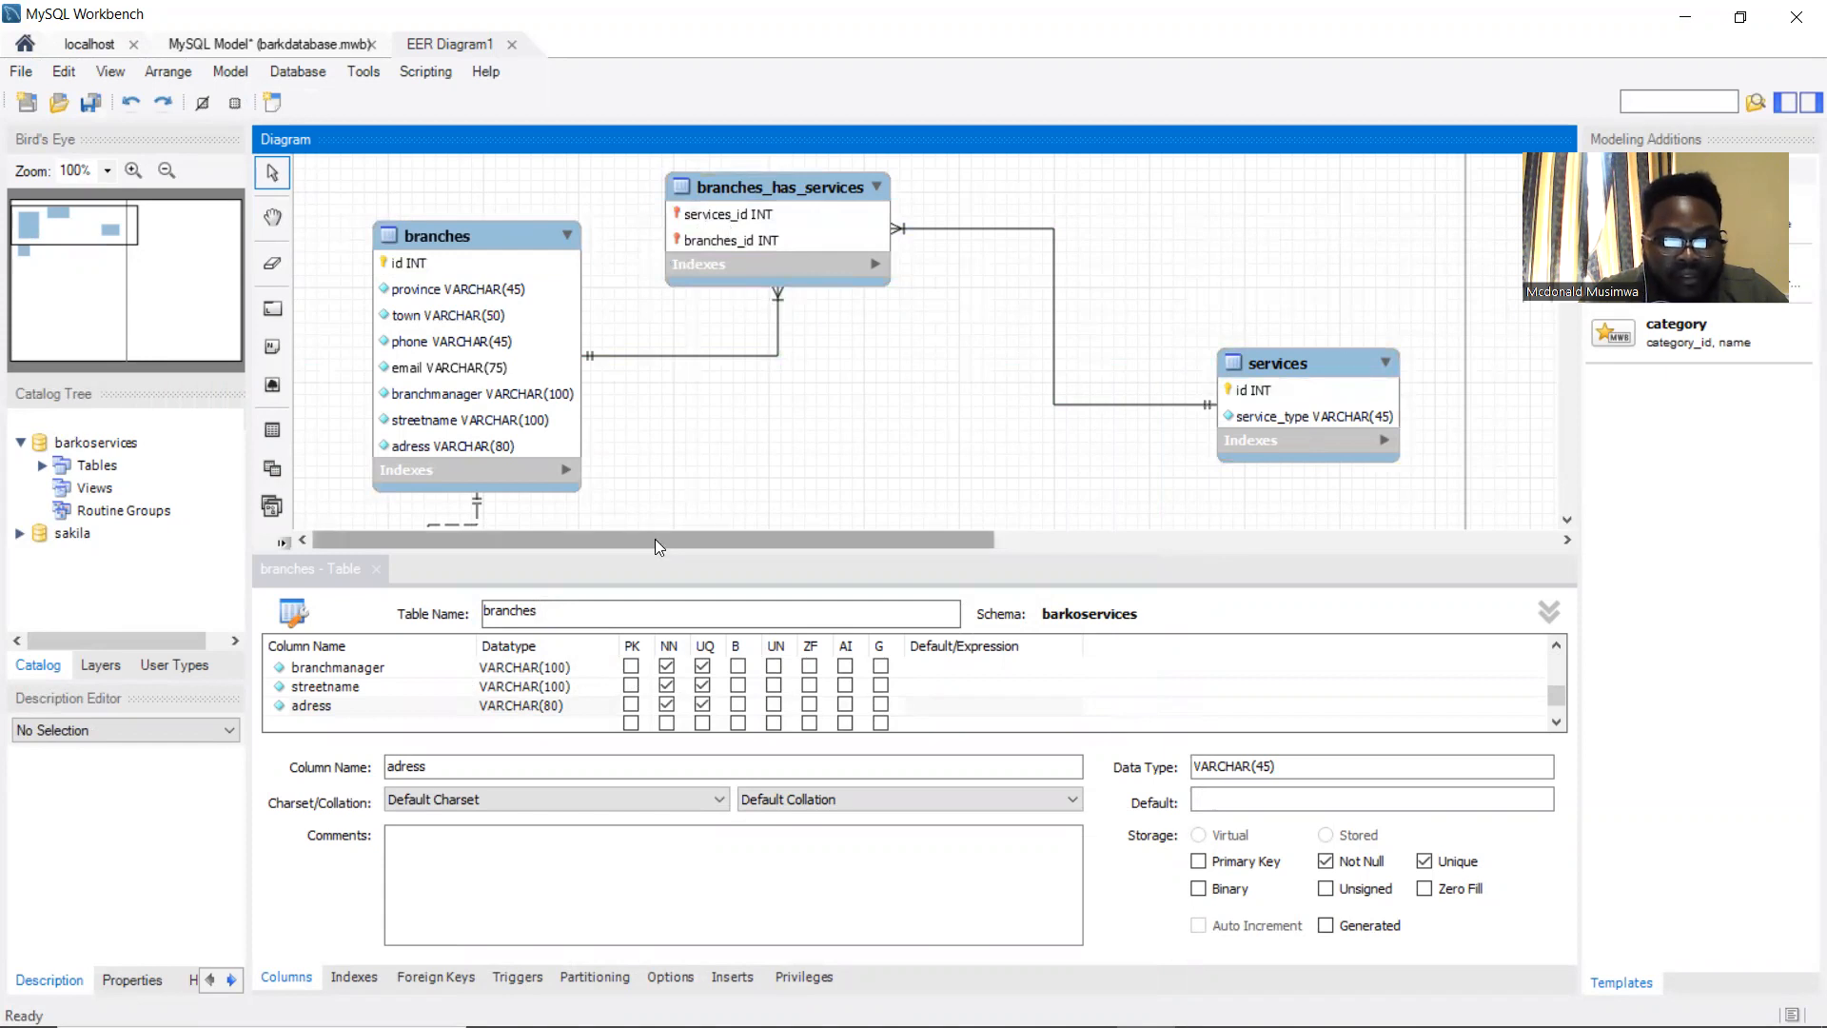
Rename the branches_id column of the status table as status_condition and make it unique
scroll(623, 365, down, 3)
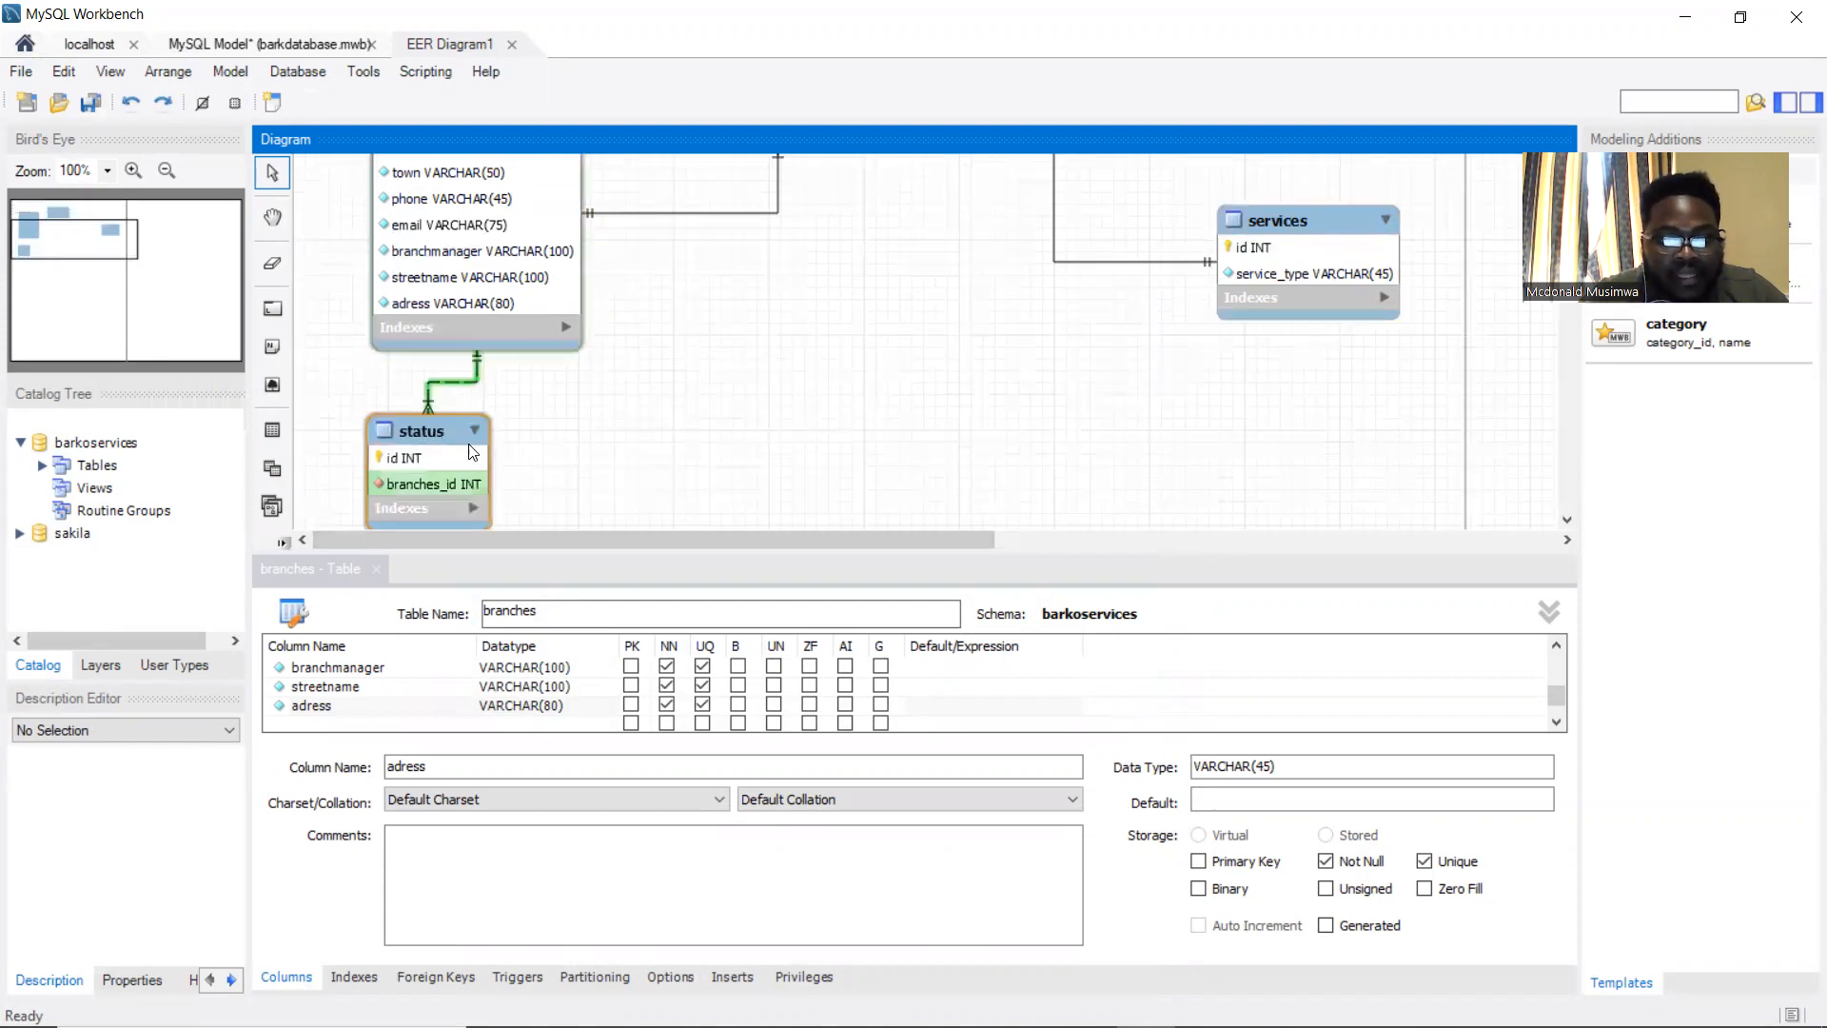
scroll(448, 485, down, 1)
double_click(449, 430)
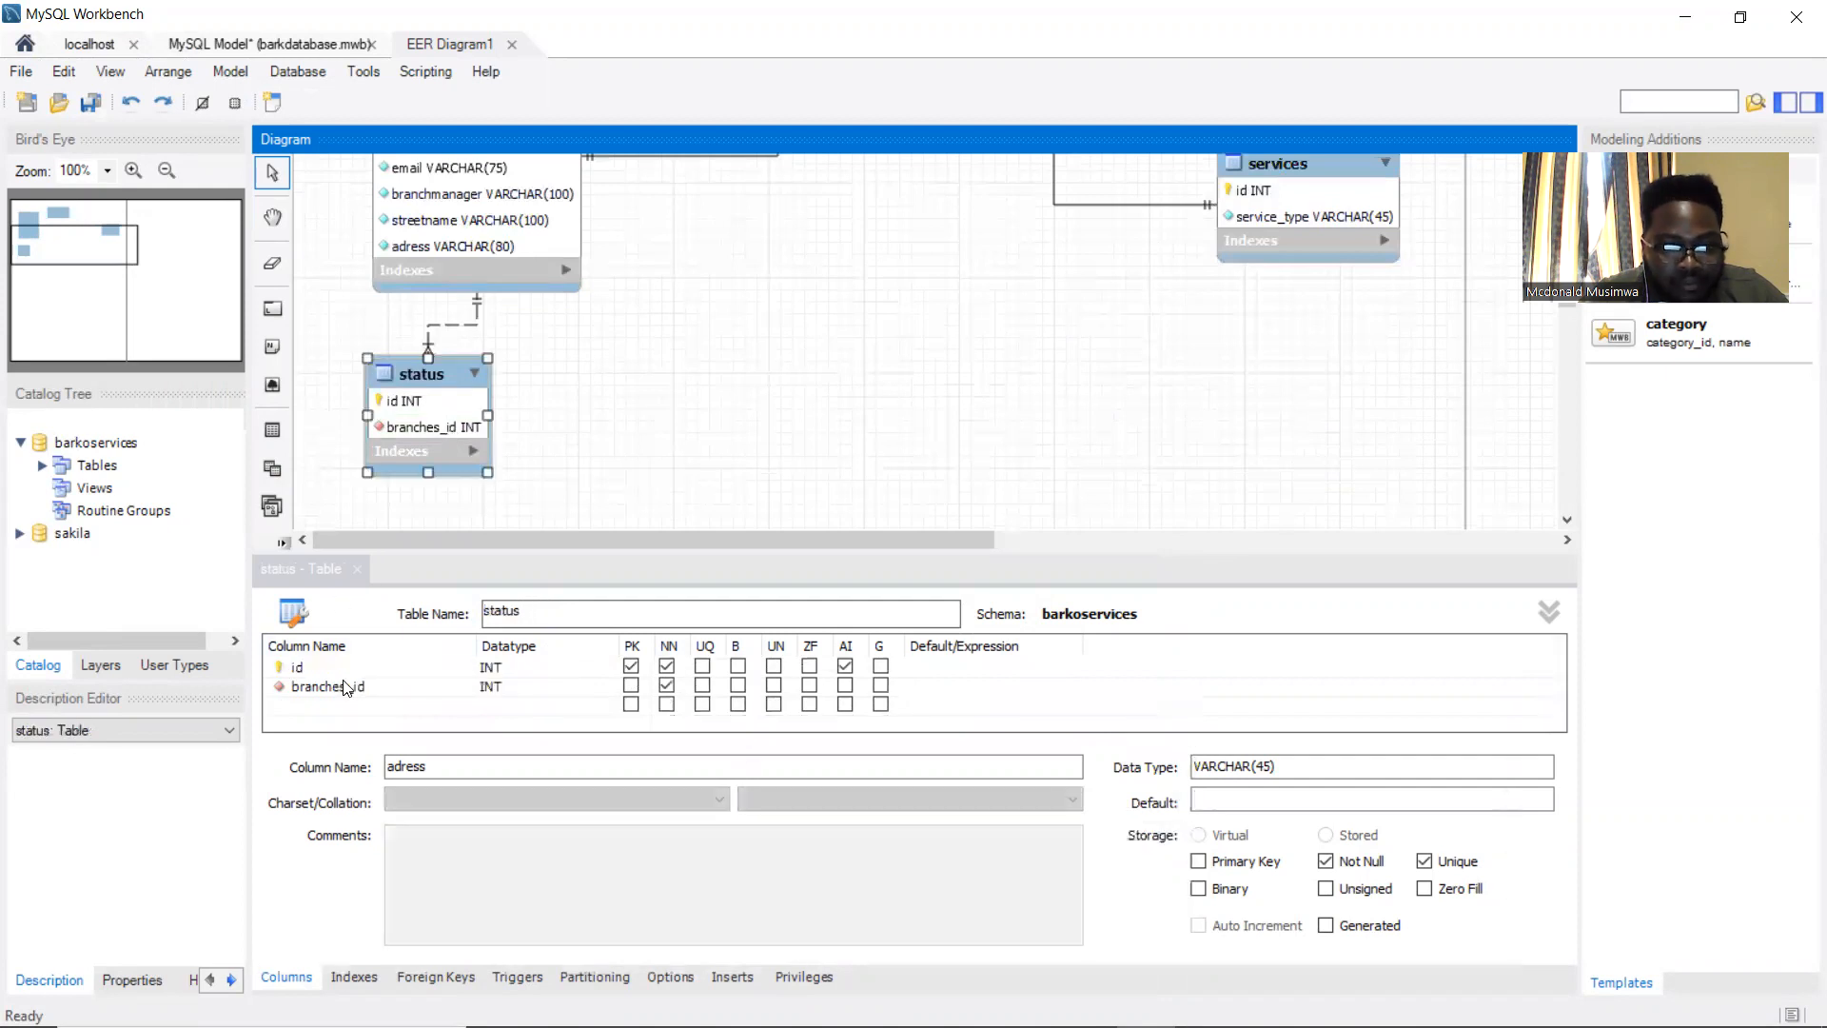
click(349, 693)
click(349, 692)
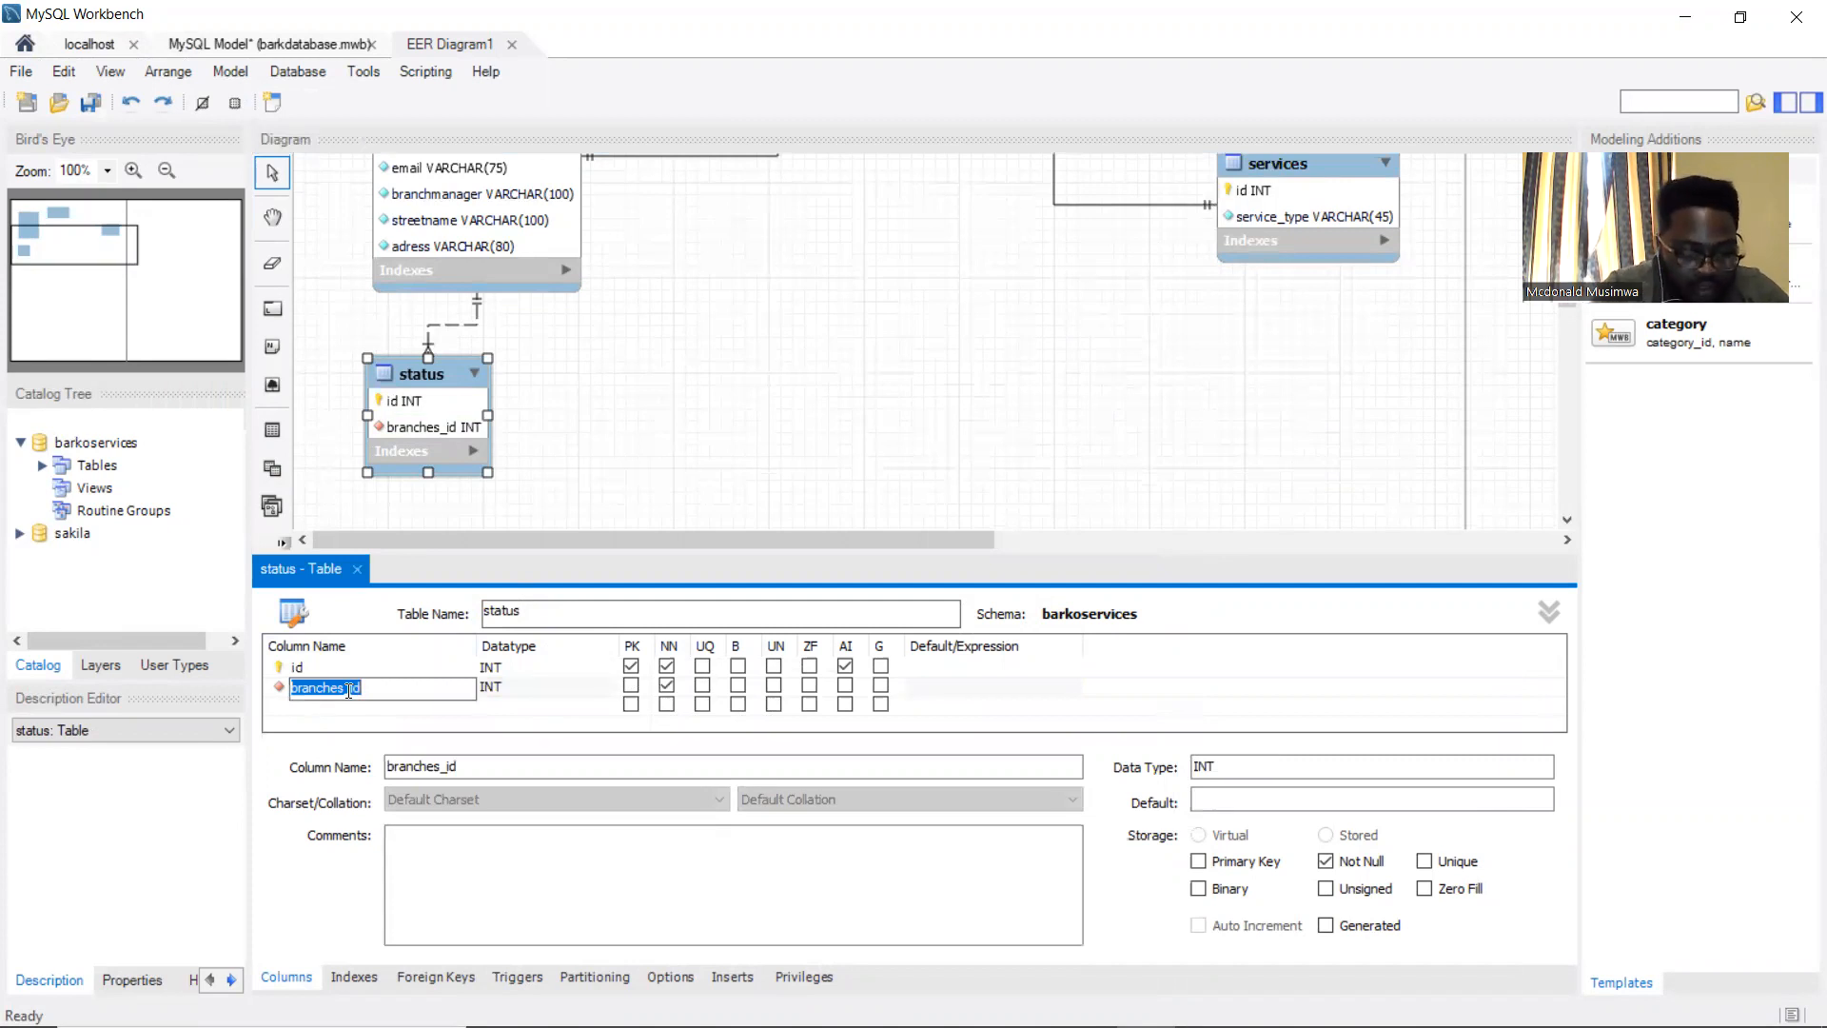
text(status_condition)
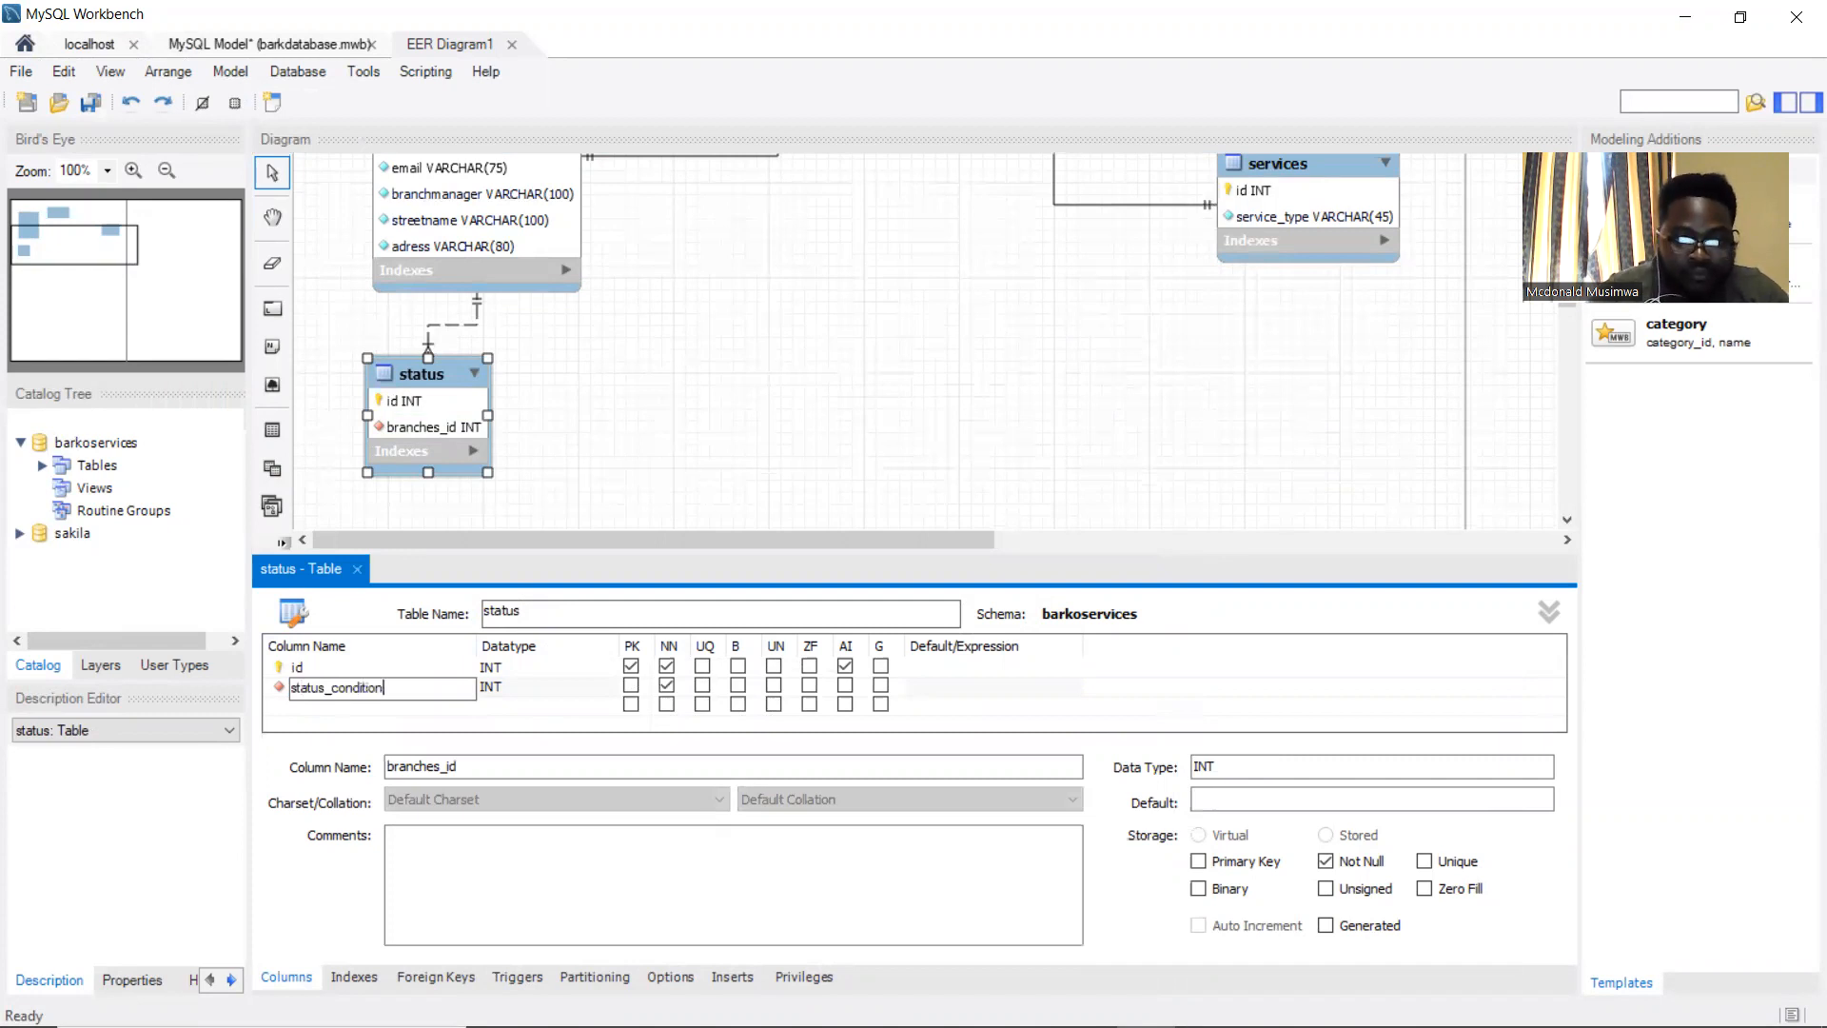
click(704, 685)
click(676, 391)
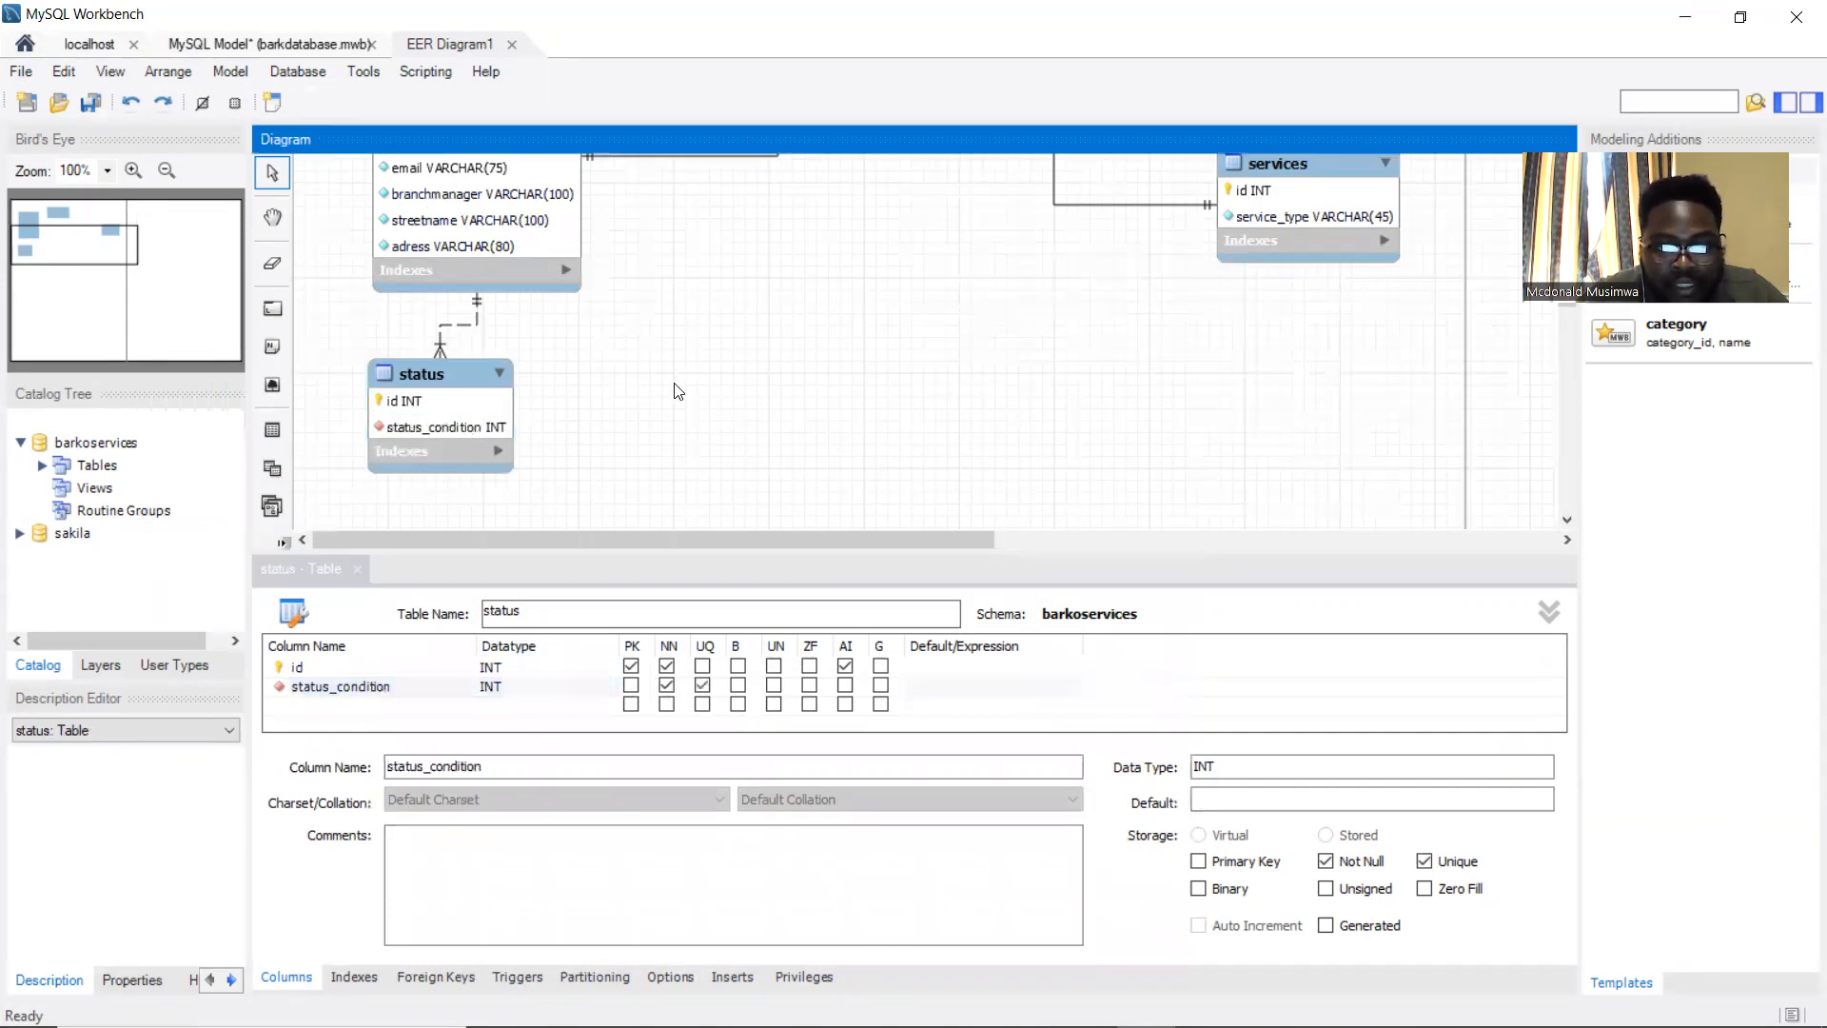
Set the datatype of the status table's status_condition column to VARCHAR(40) and close the status table editor
double_click(470, 687)
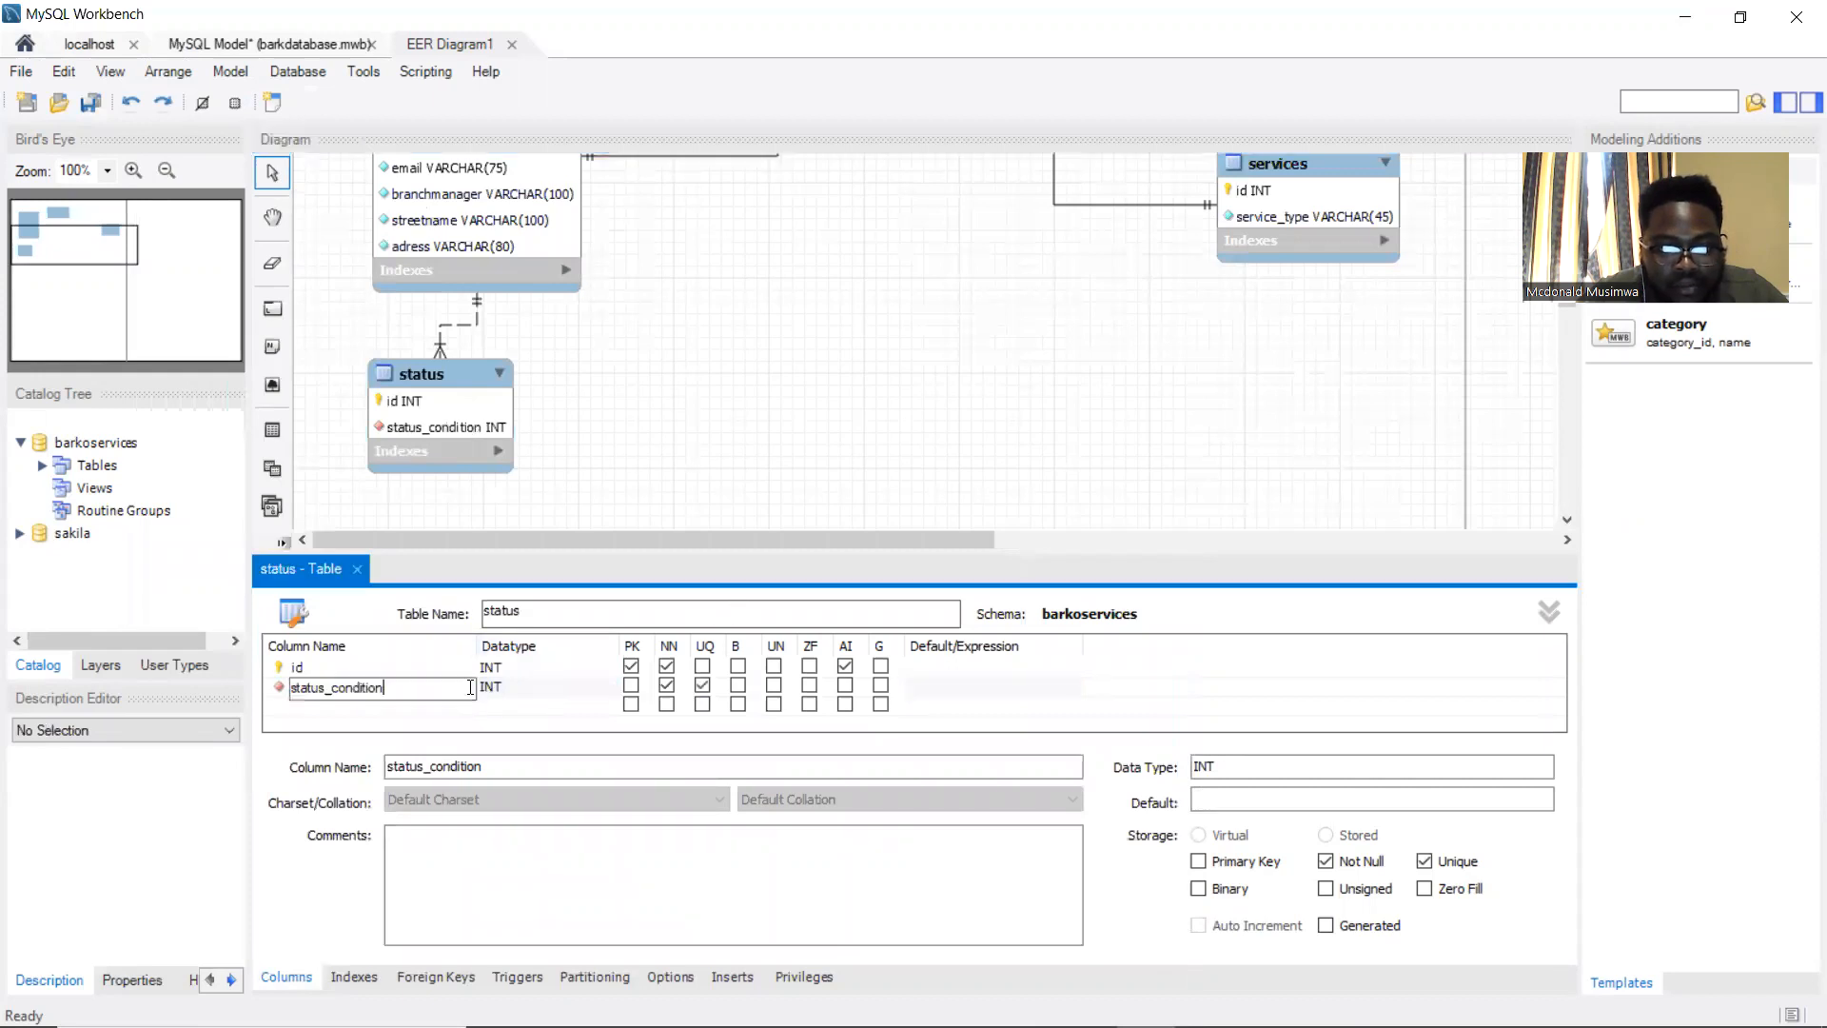
double_click(505, 688)
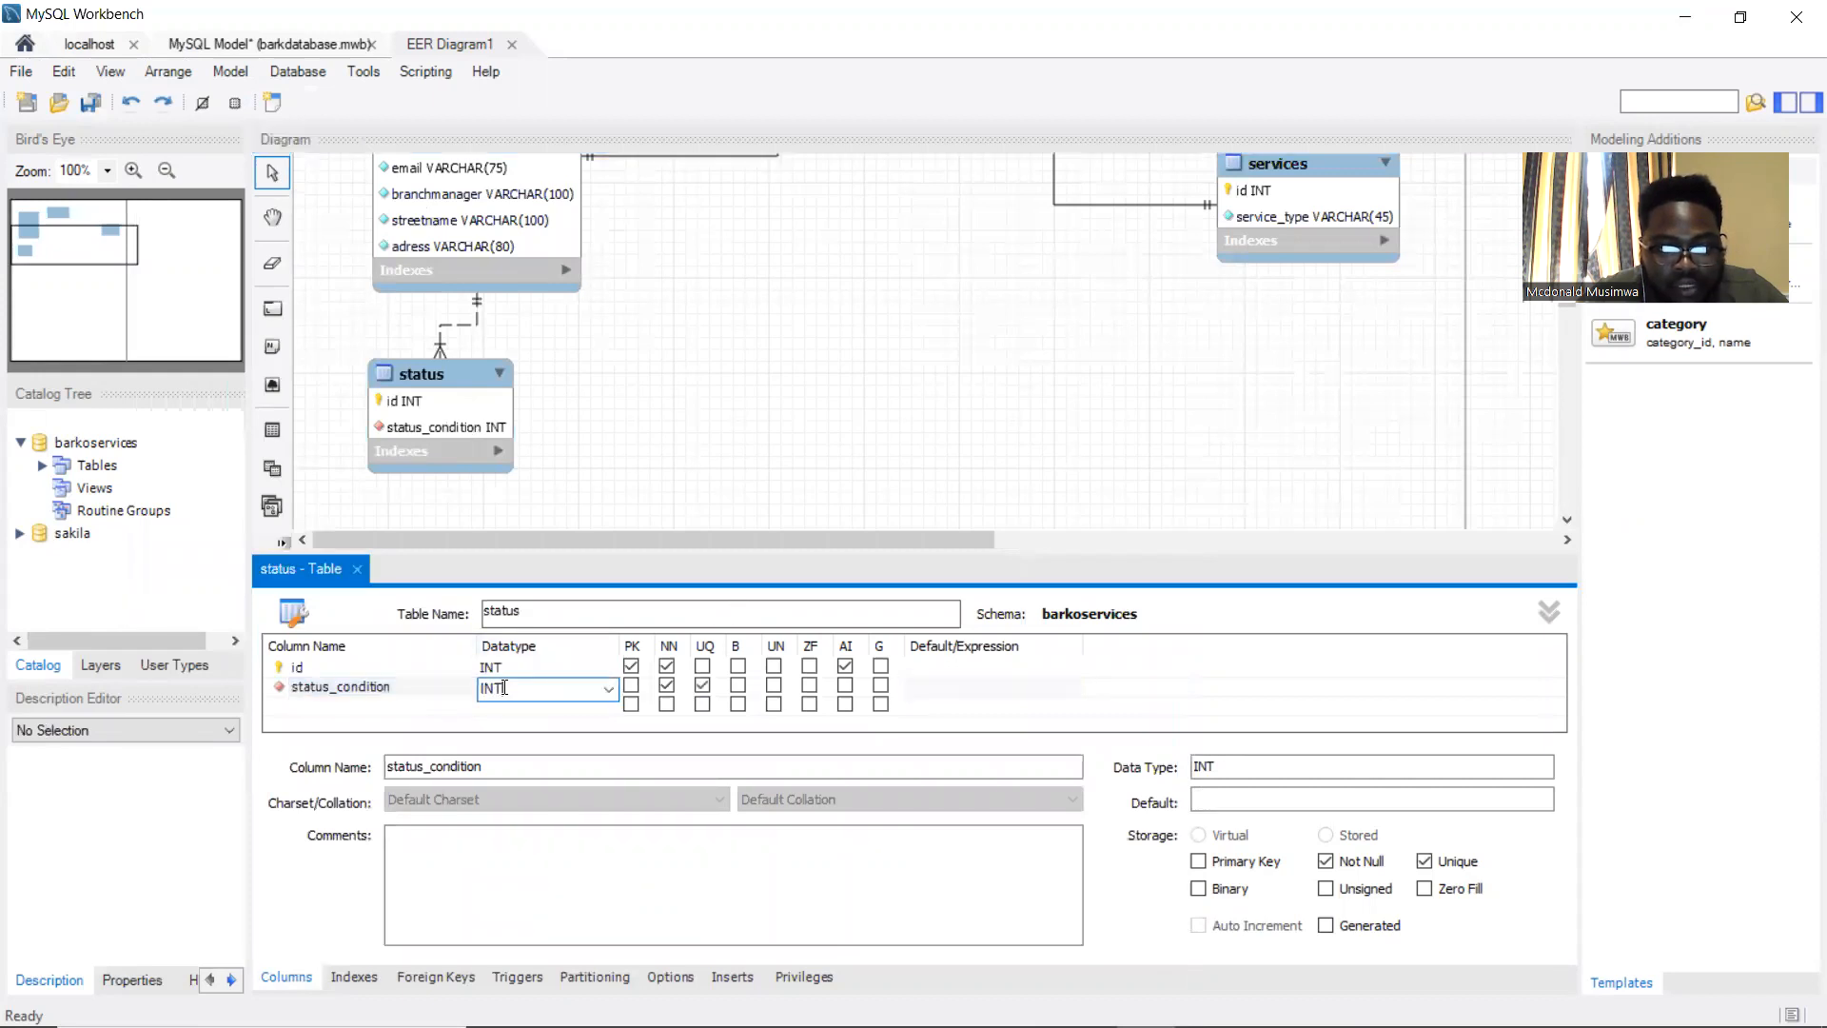
click(608, 689)
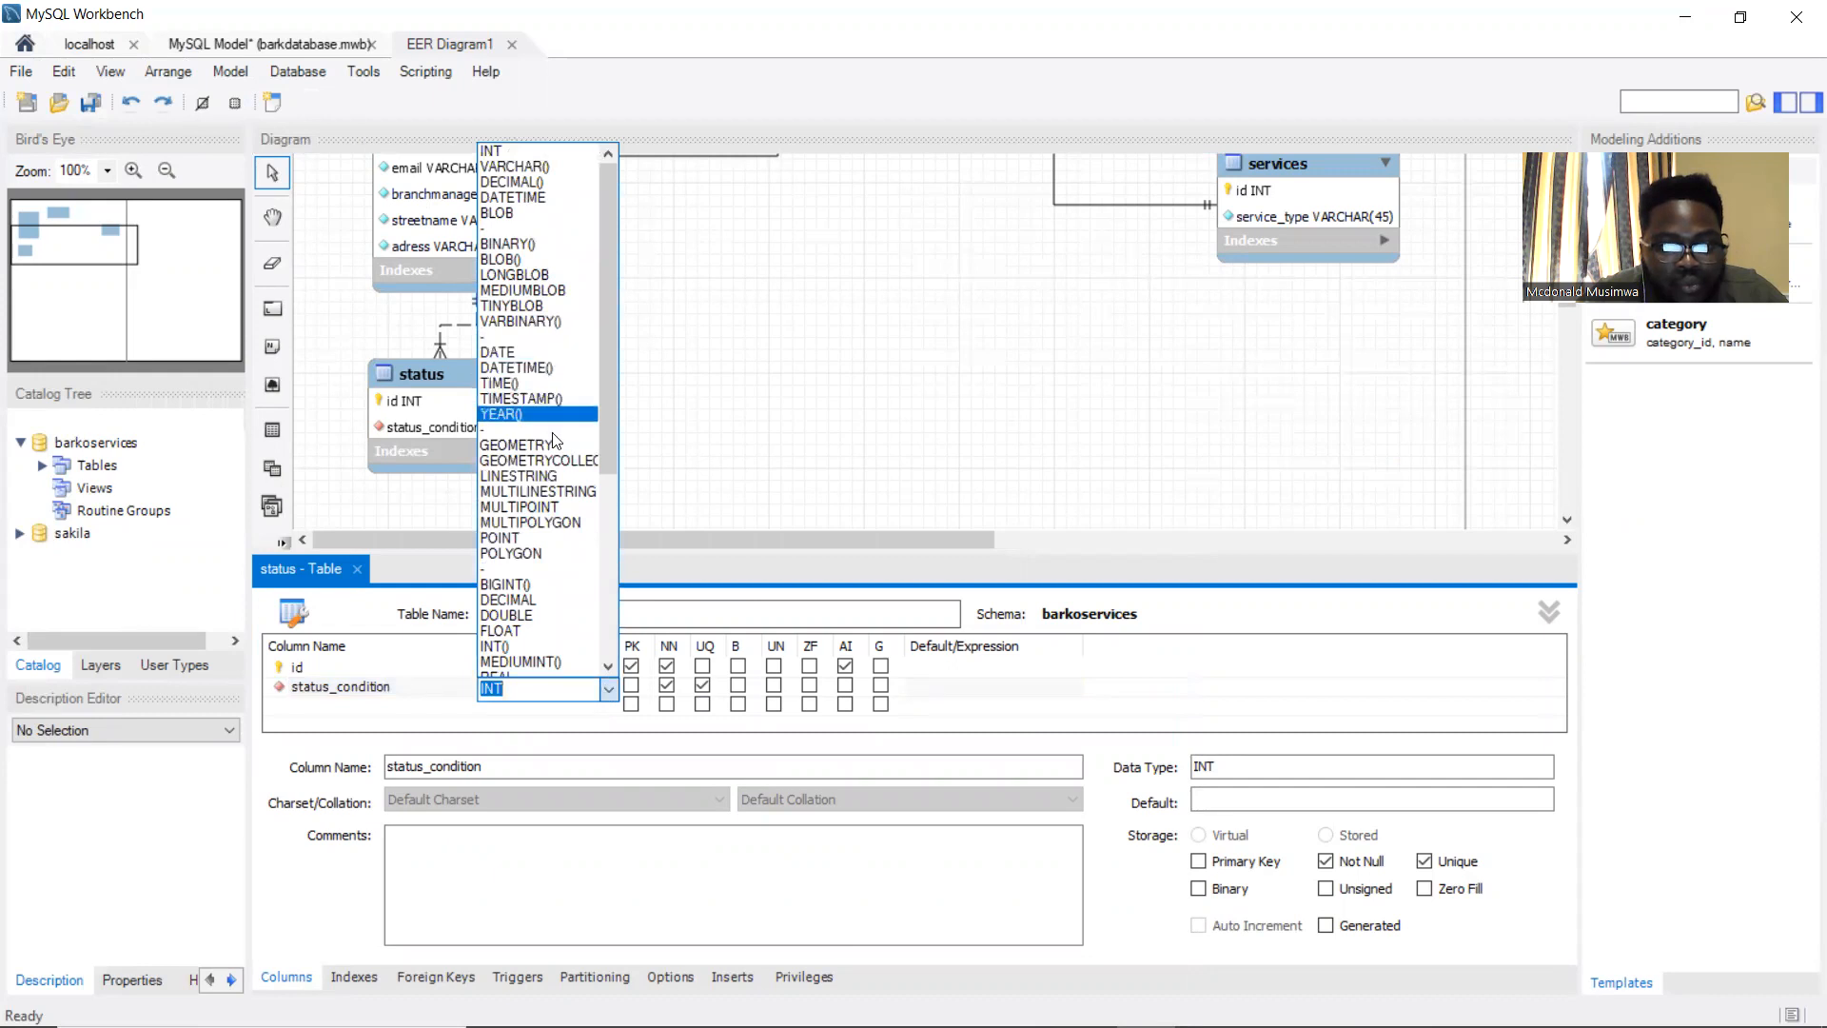
click(523, 166)
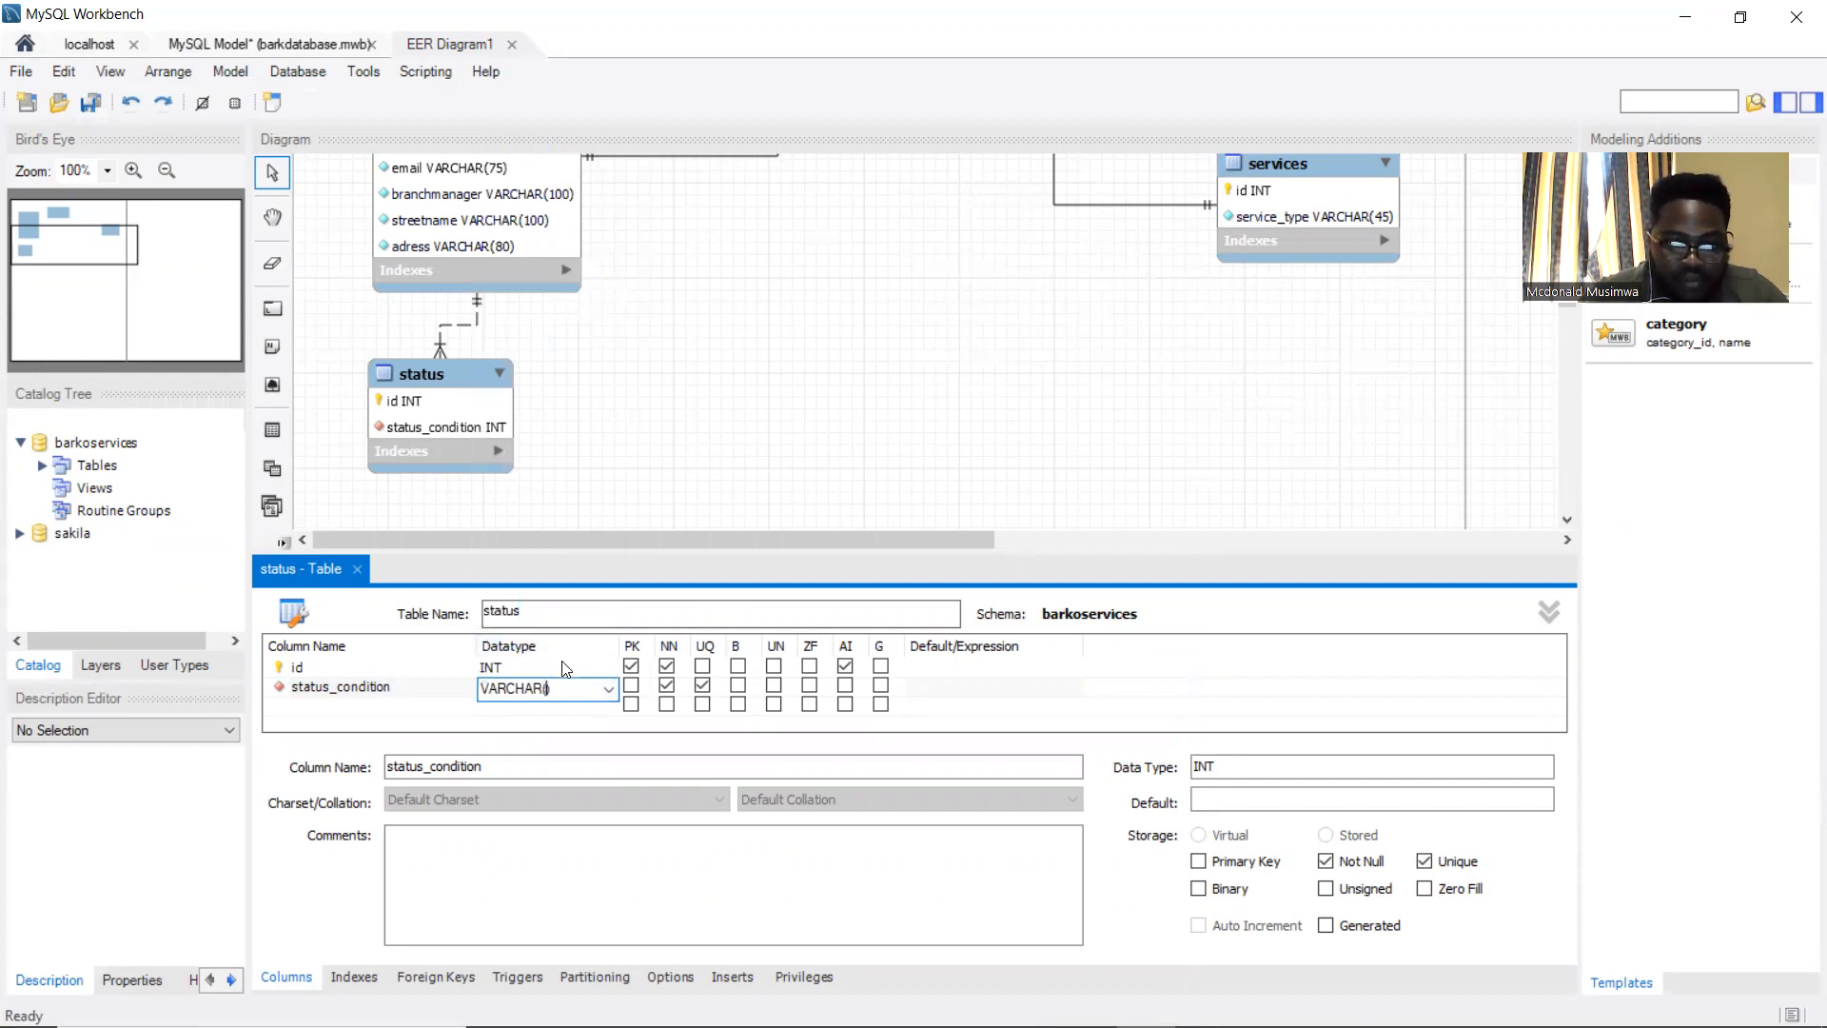
text(40)
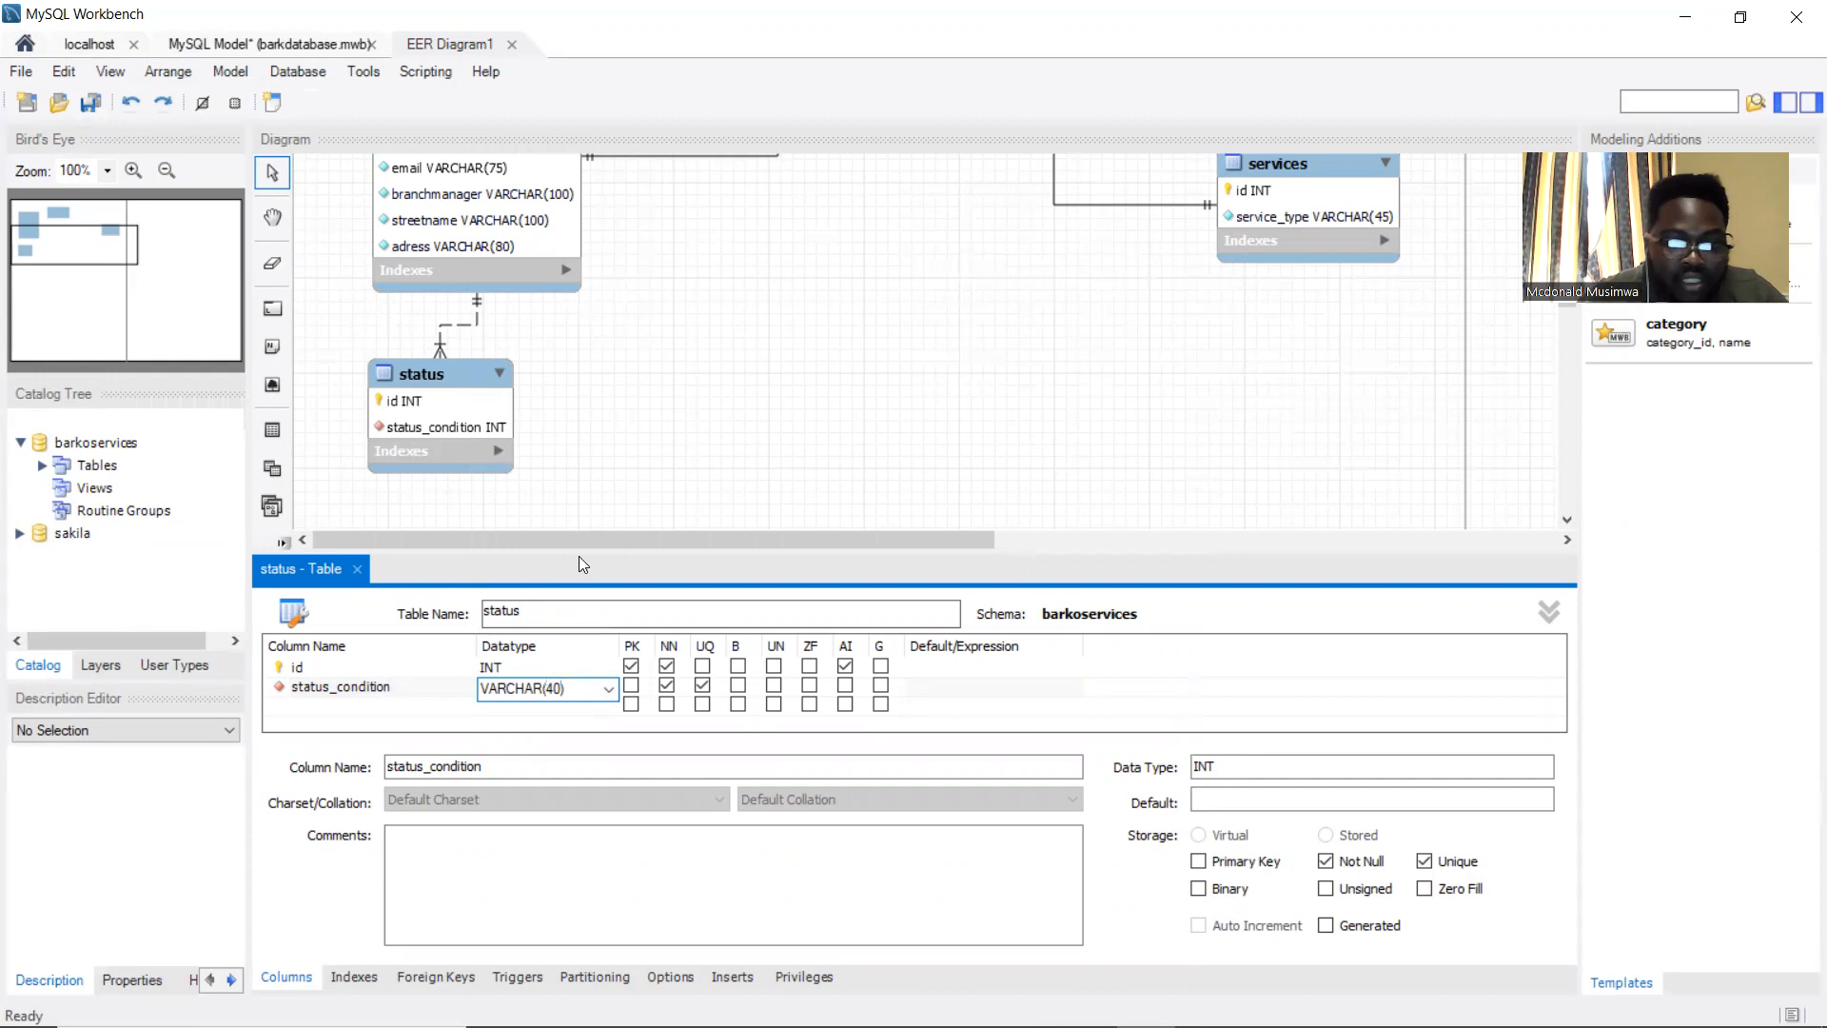
key(Return)
click(949, 405)
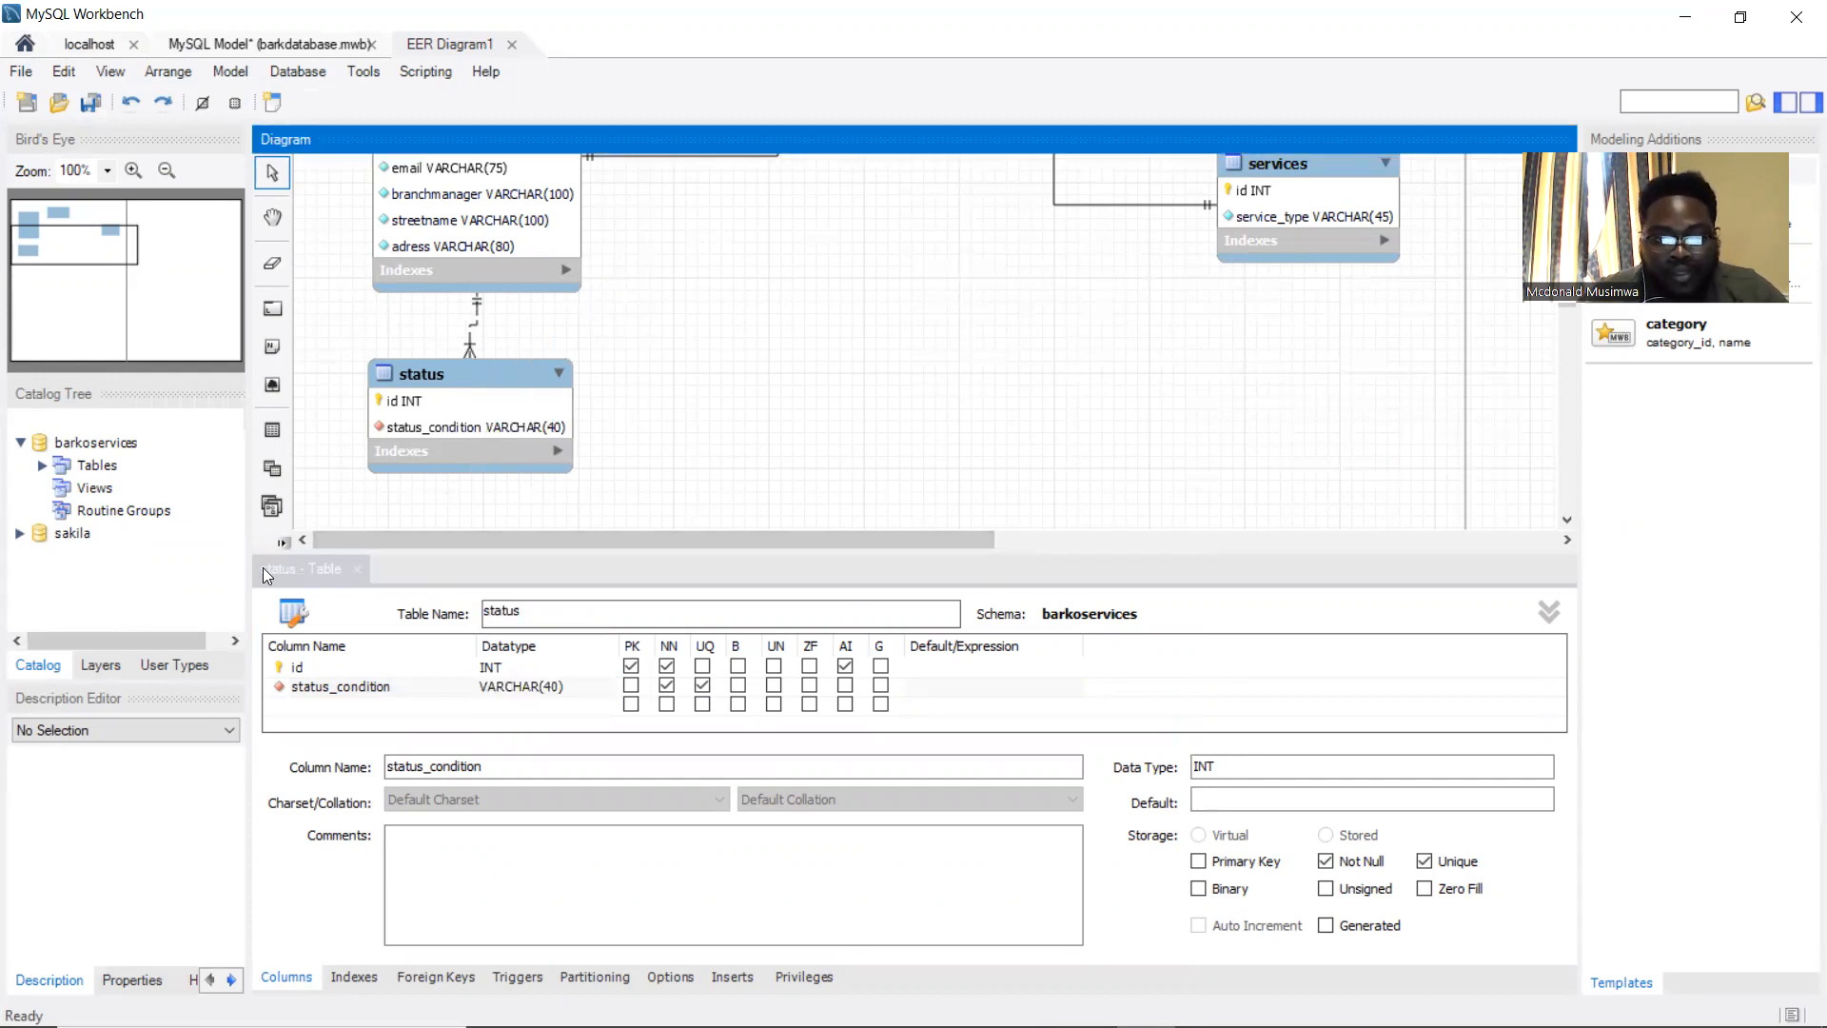
click(354, 577)
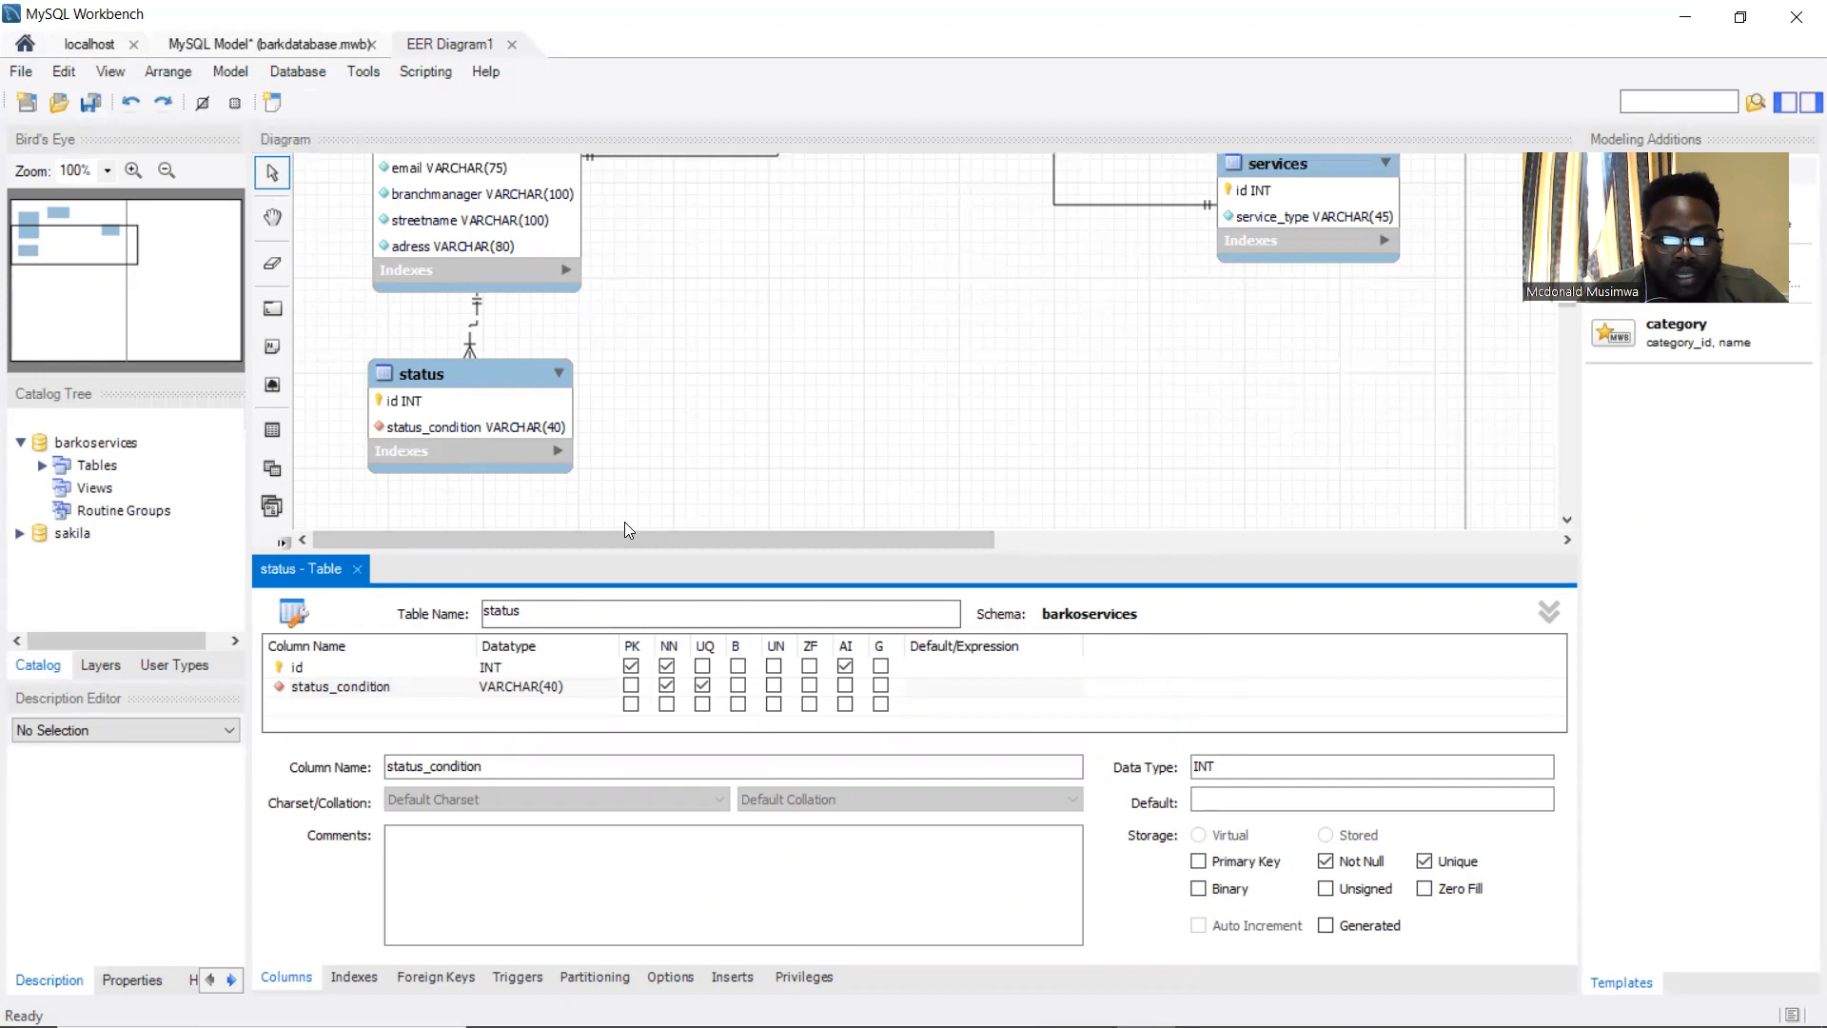
click(357, 573)
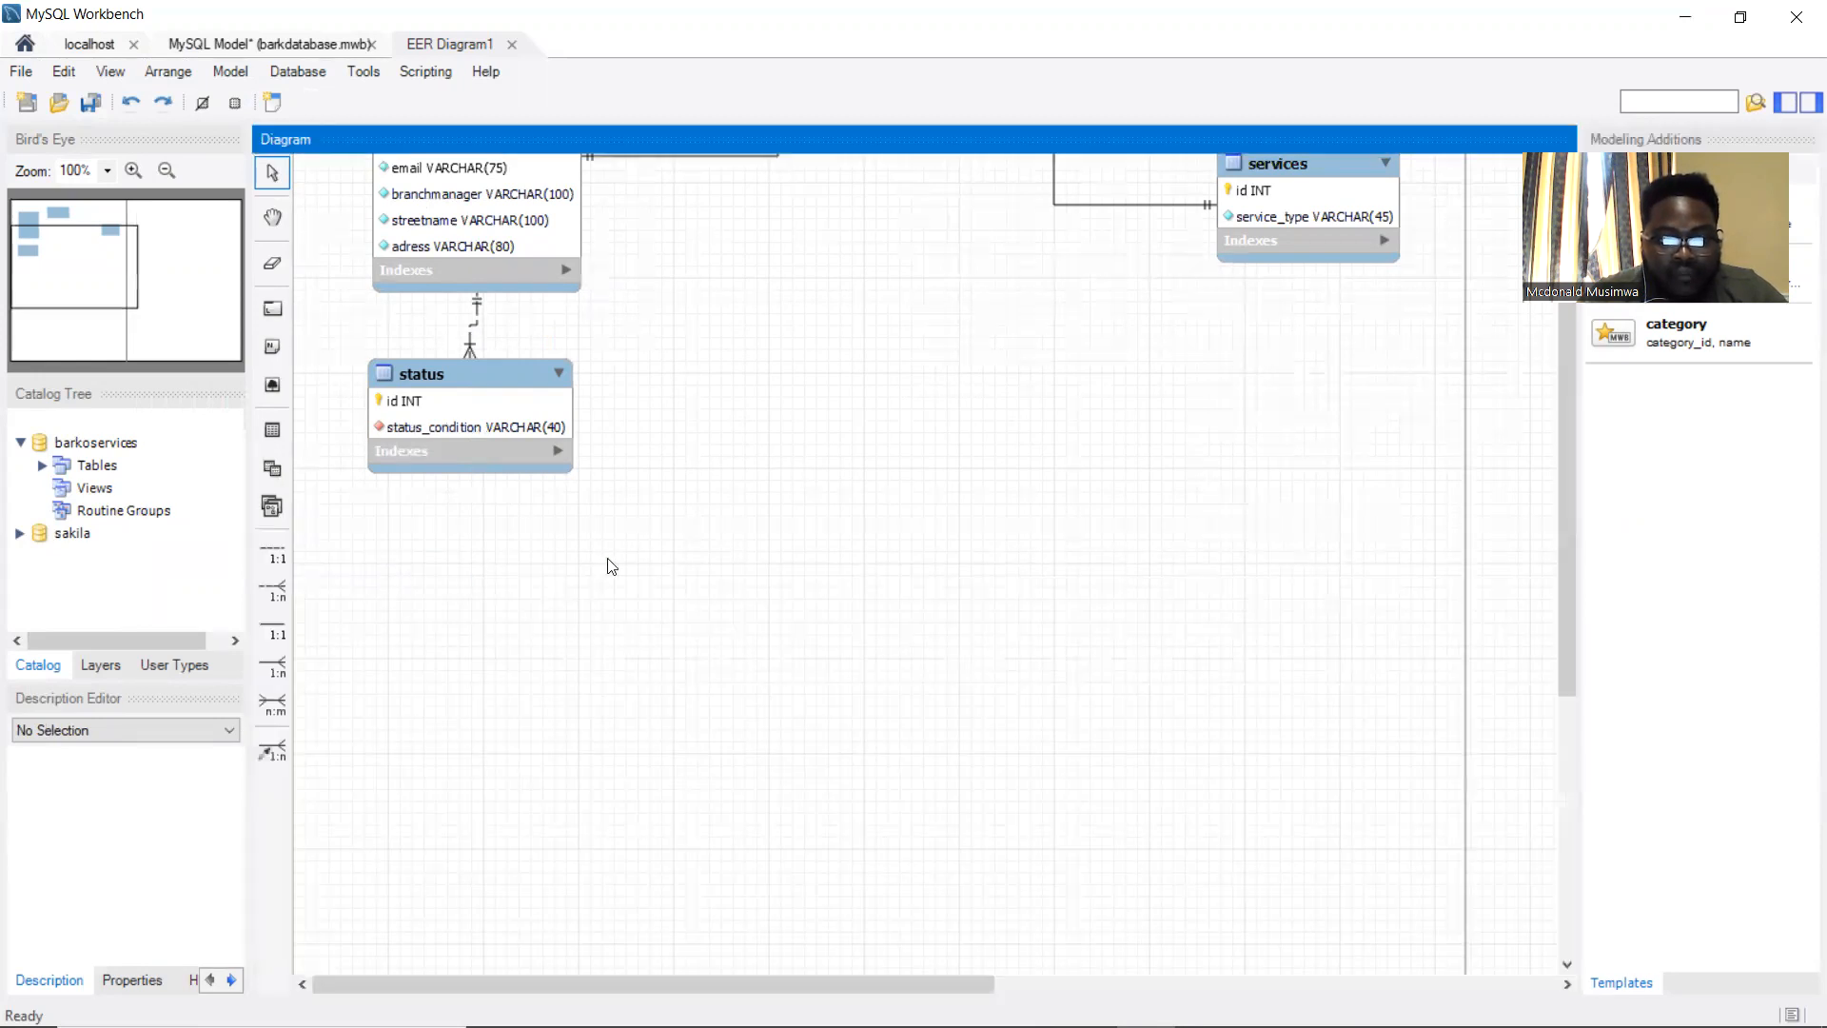
Move the status table farther down below the branches table in the diagram to widen the gap between them
scroll(803, 595, up, 3)
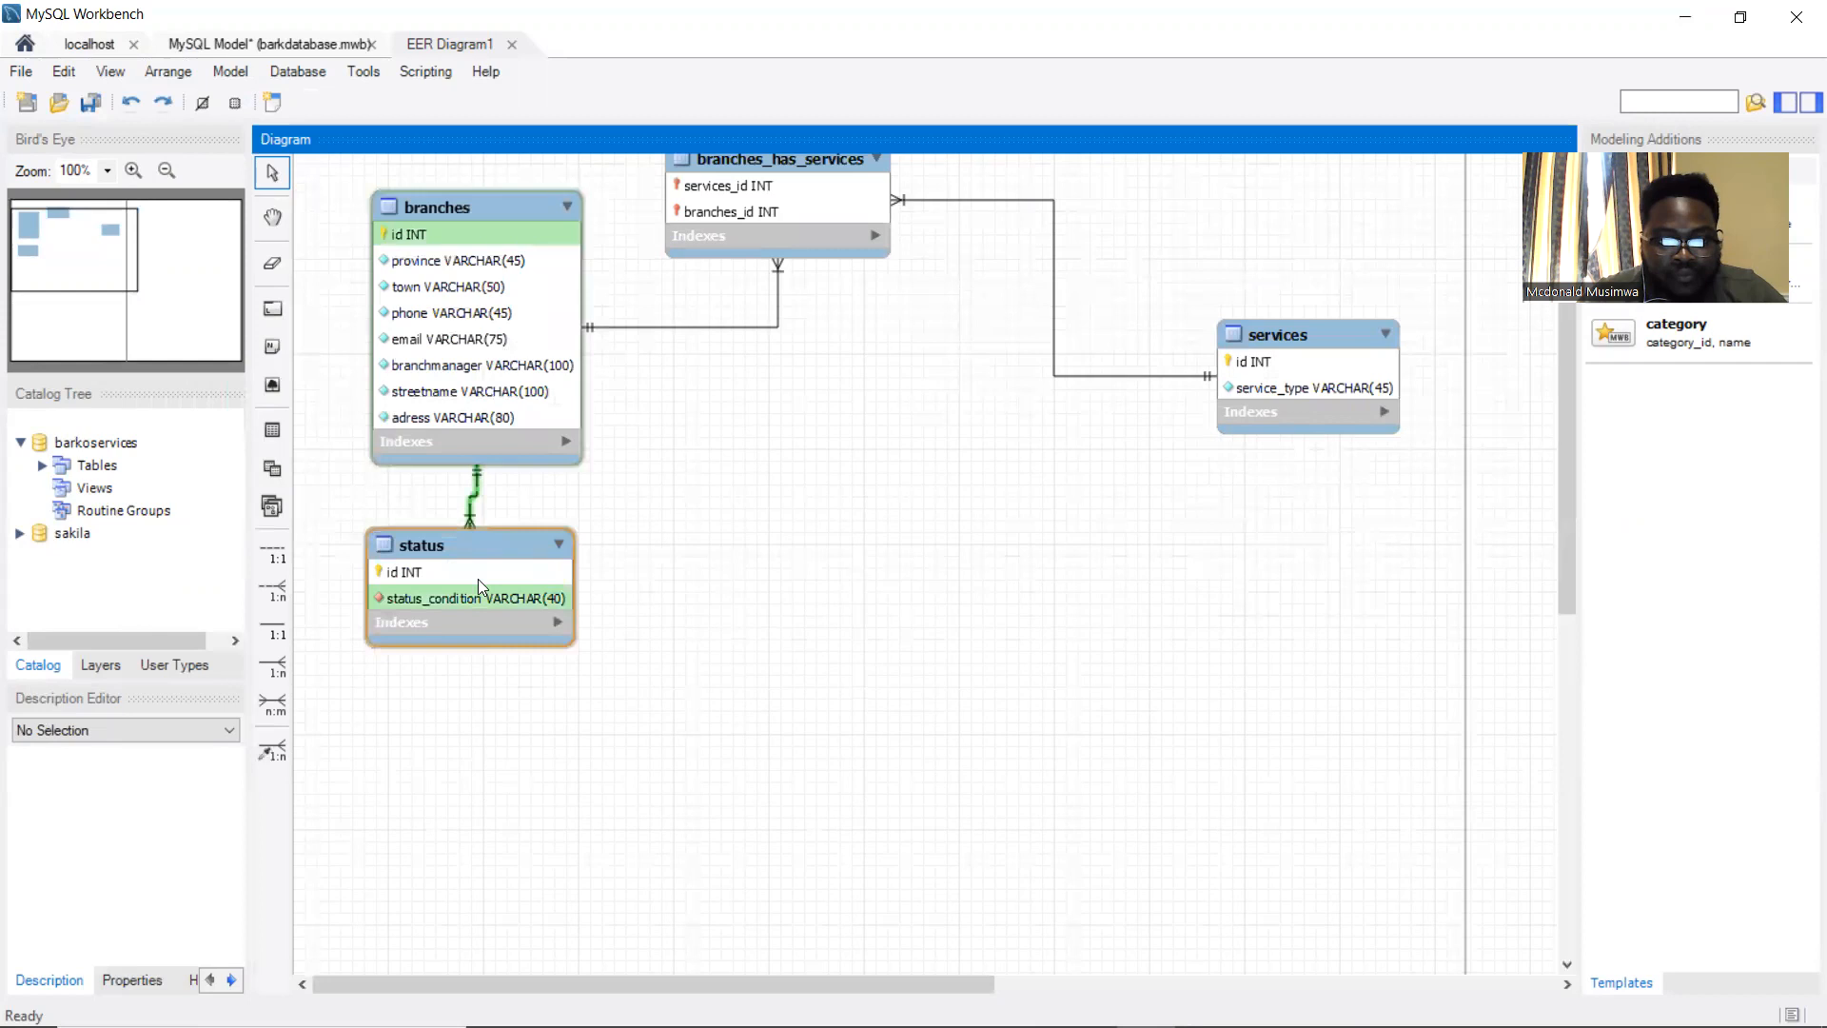
drag(478, 578, 476, 678)
click(788, 599)
scroll(786, 571, up, 1)
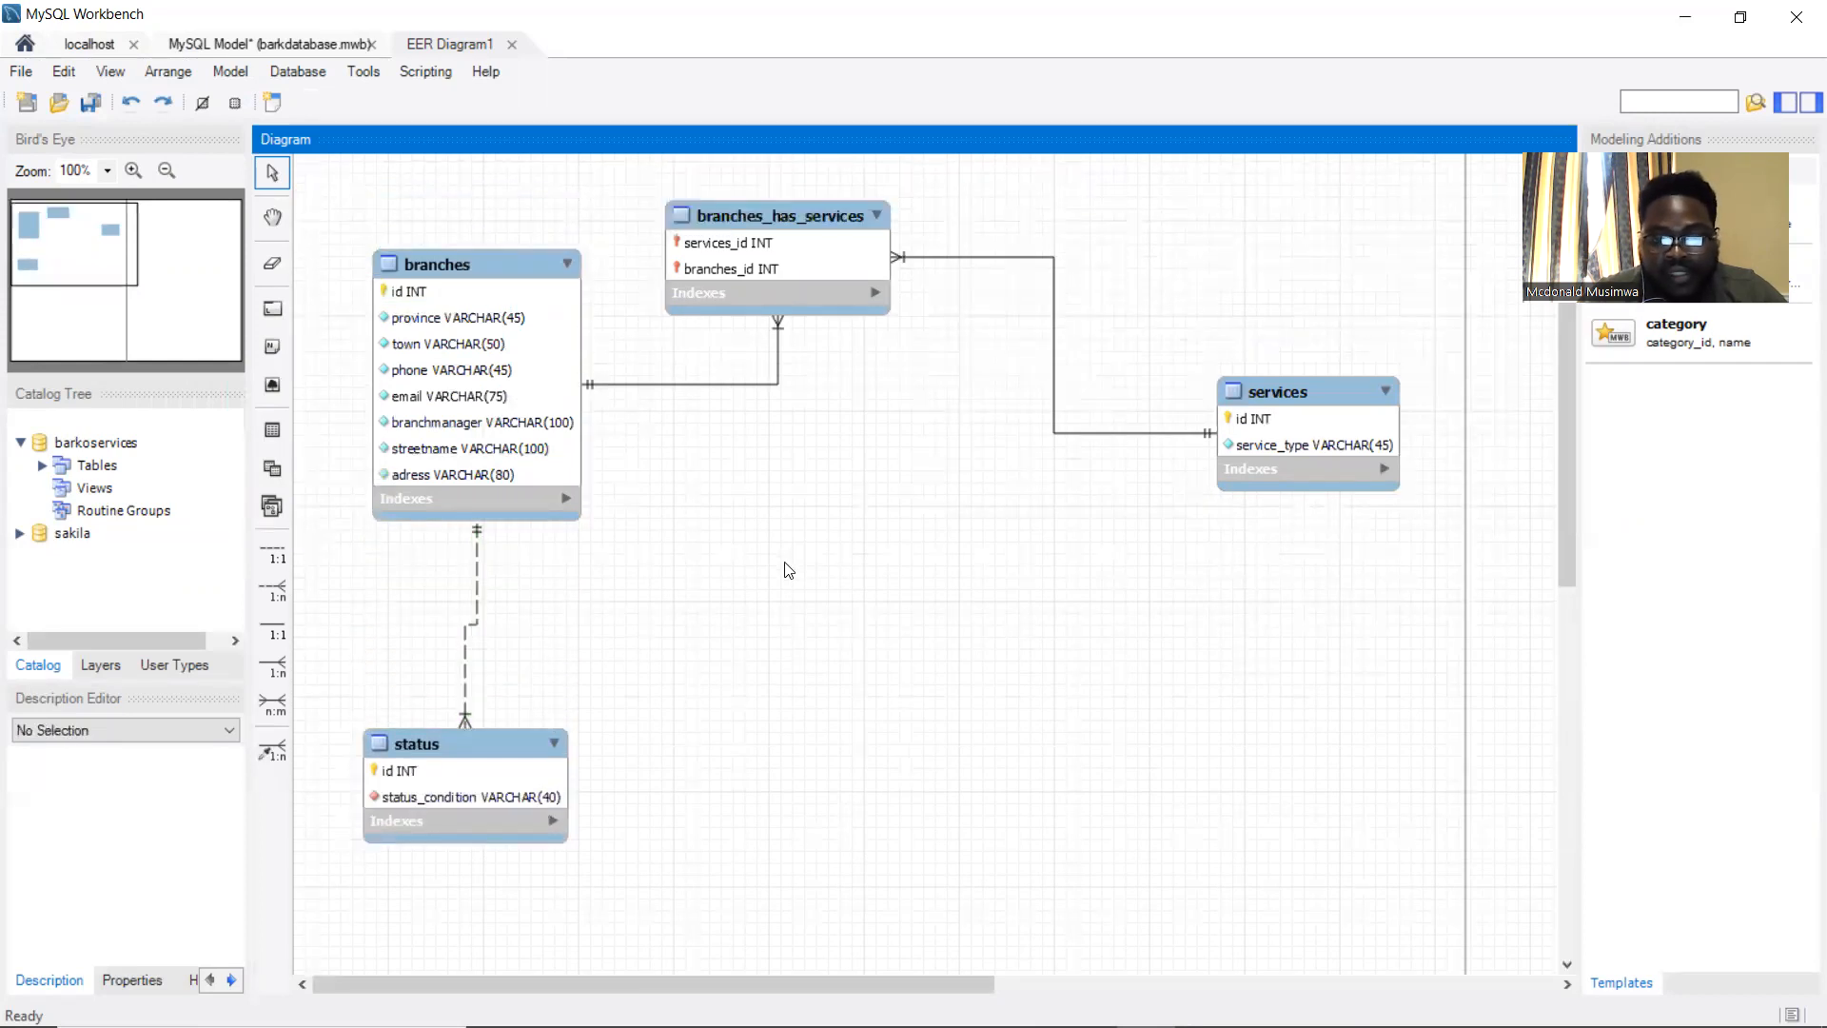